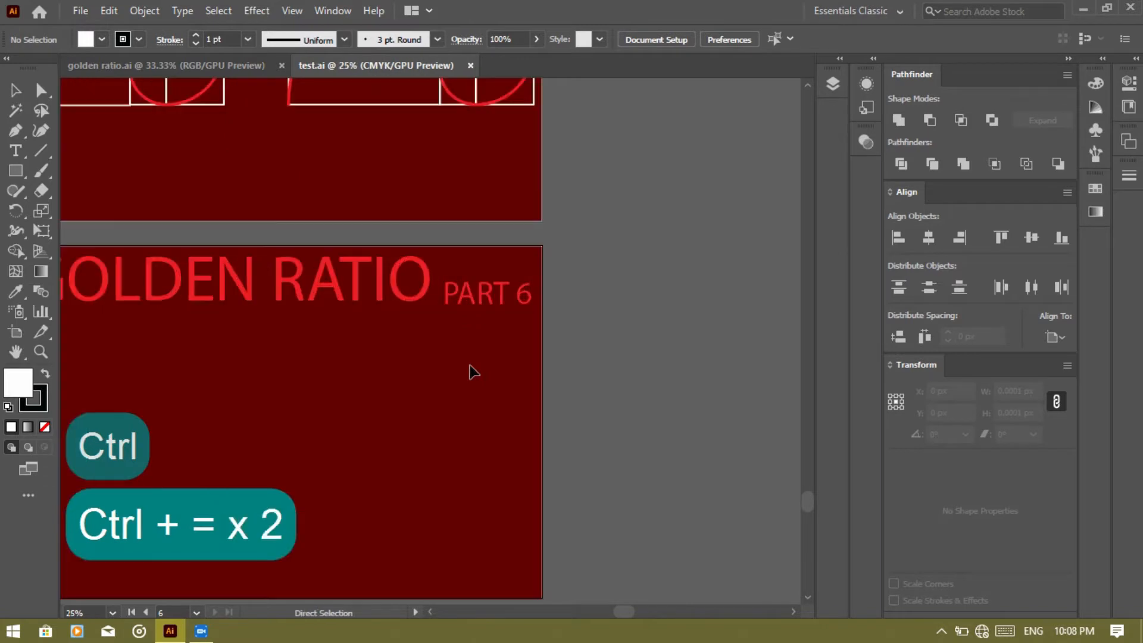
Show the layer list and unlock Layers 1 through 5, leaving the Part 6 background group locked
scroll(473, 372, up, 2)
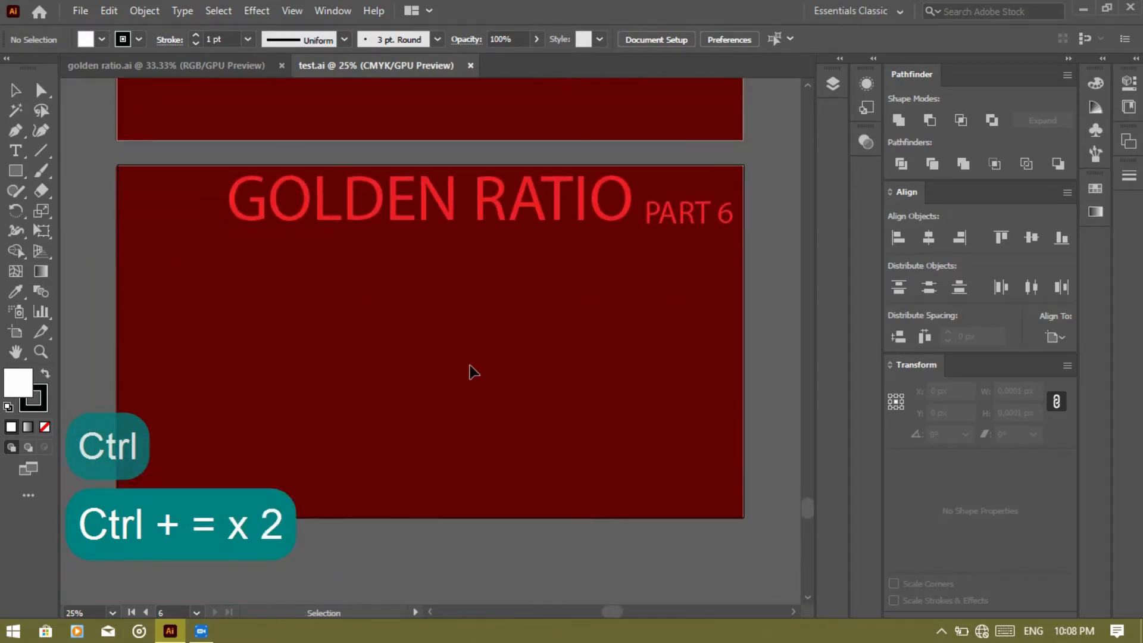
click(843, 70)
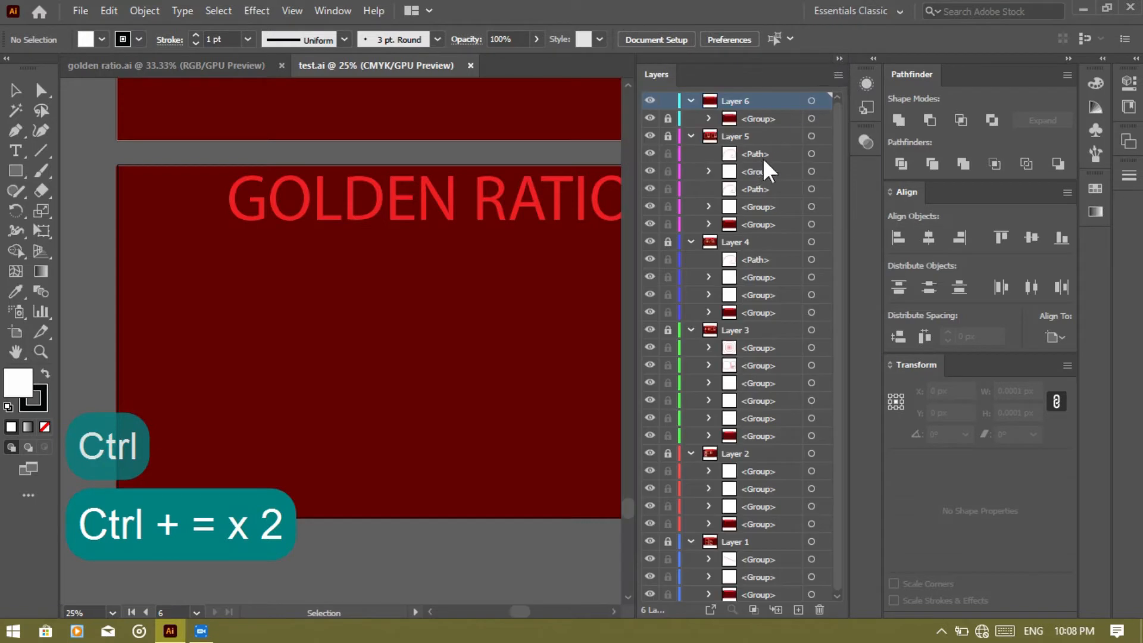
scroll(512, 352, right, 3)
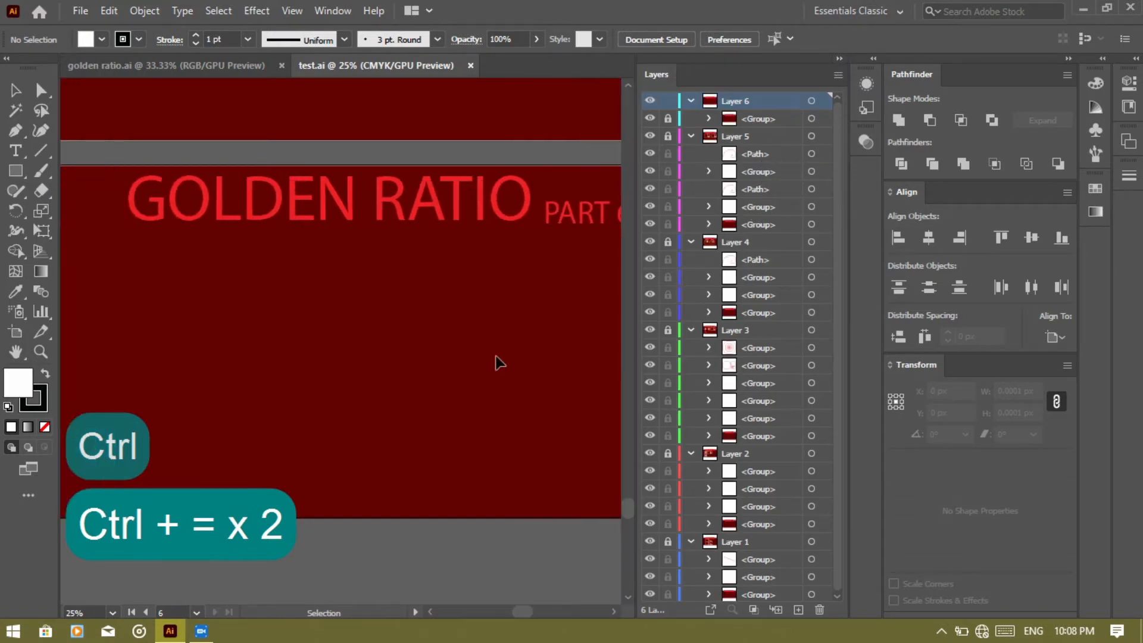
scroll(499, 362, right, 1)
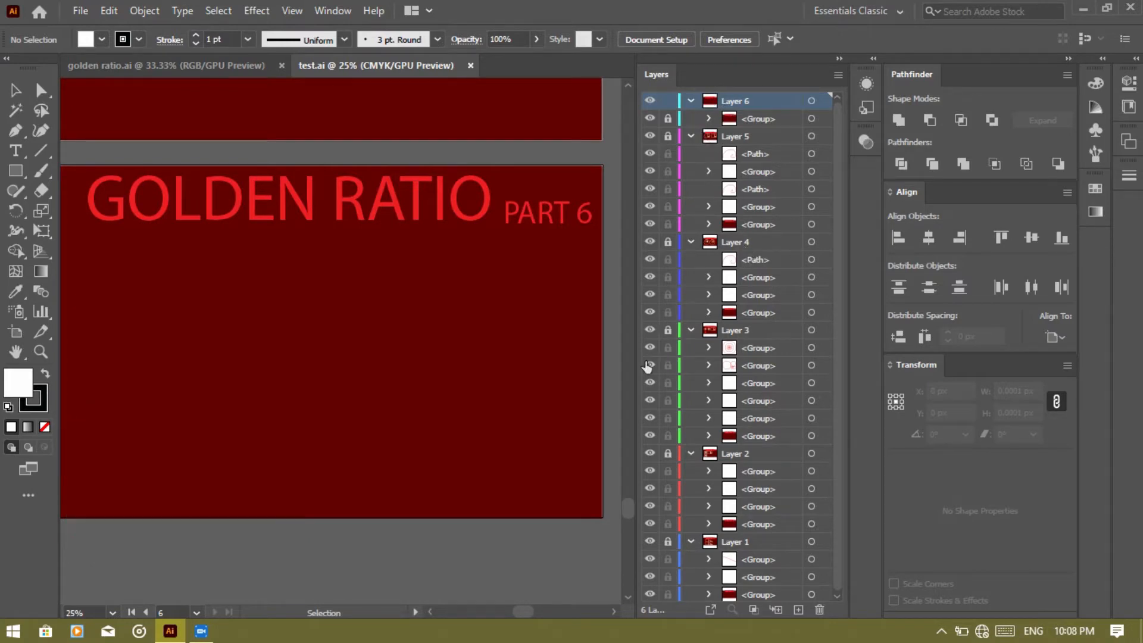
click(669, 137)
click(669, 241)
click(668, 331)
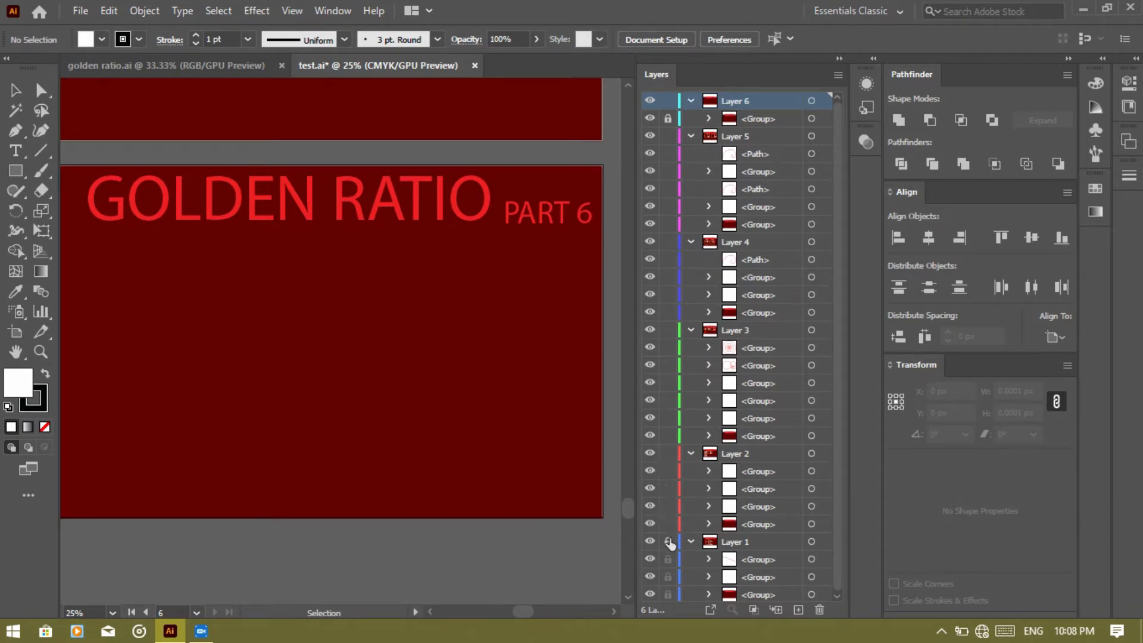
Review the golden ratio constructions on the earlier artboards, from Part 3 to Part 5
scroll(433, 290, up, 5)
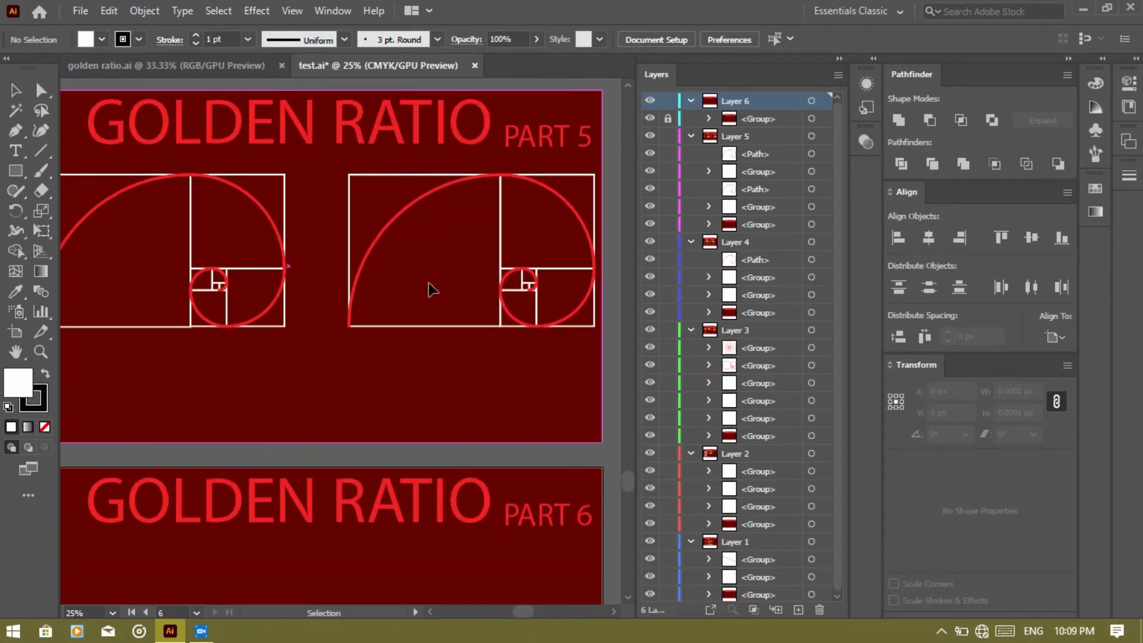
scroll(432, 290, up, 3)
scroll(432, 290, down, 4)
scroll(432, 290, up, 1)
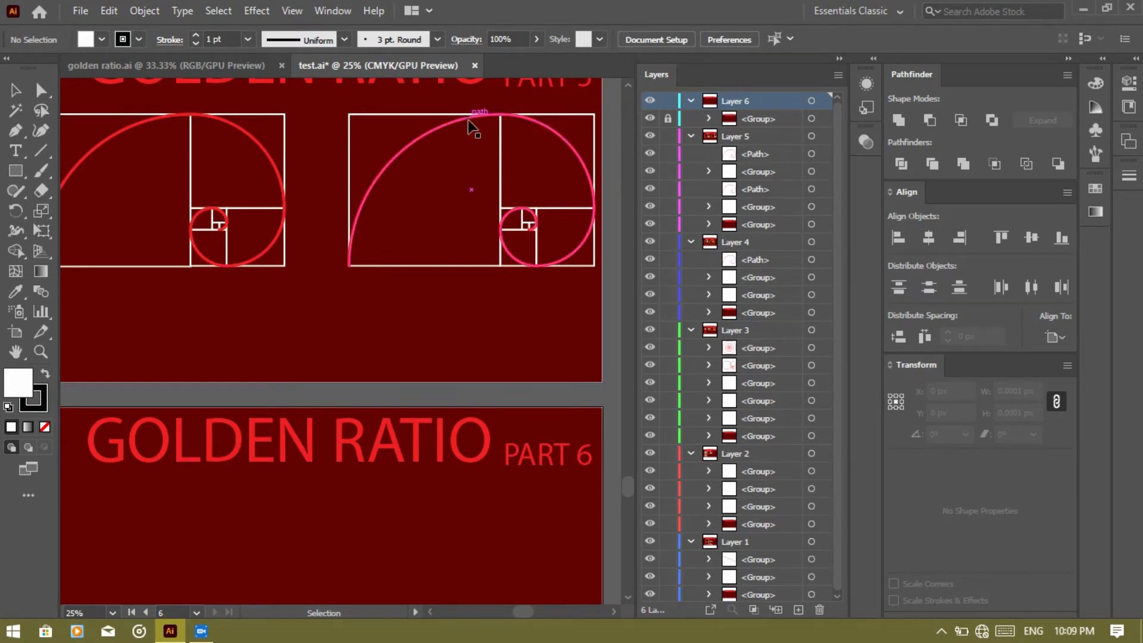
scroll(320, 277, up, 15)
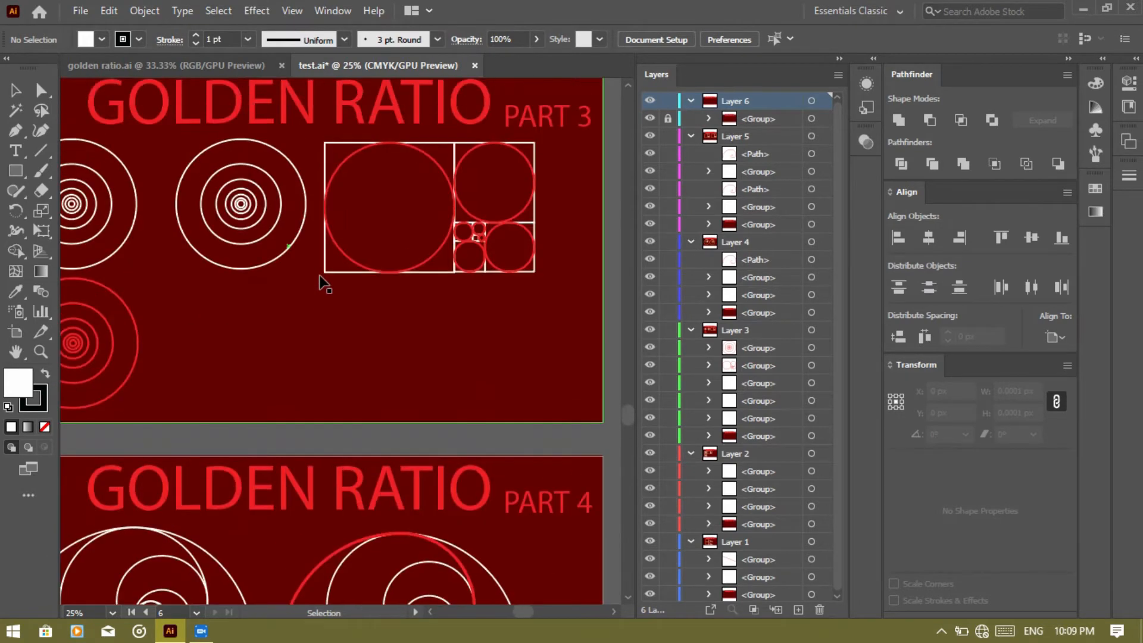
scroll(319, 275, down, 15)
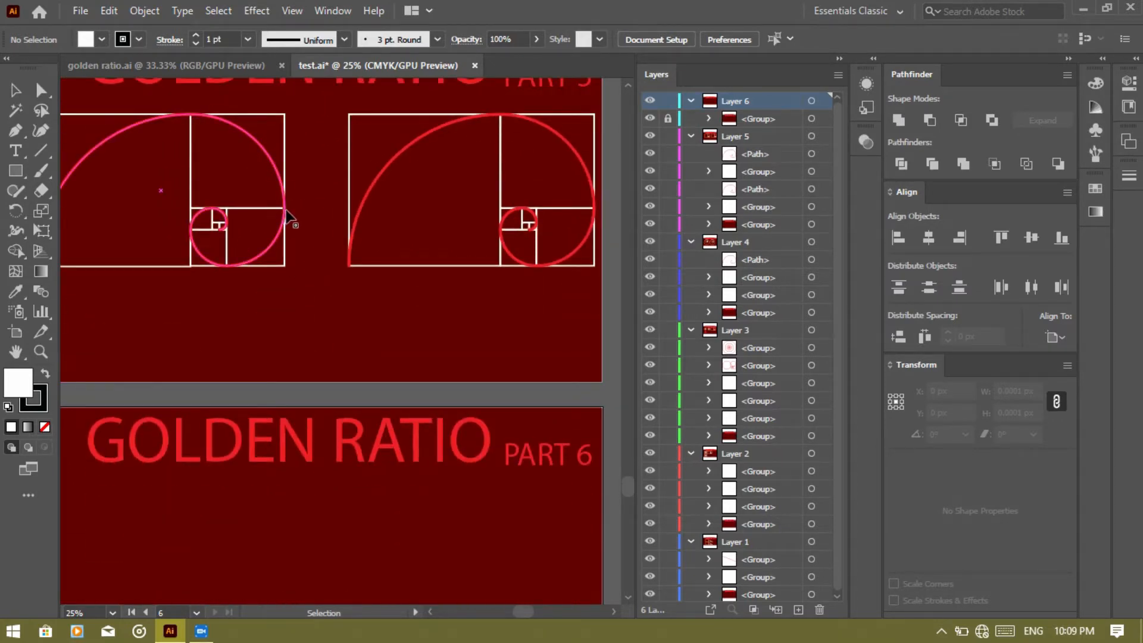
scroll(357, 383, down, 8)
scroll(357, 383, up, 12)
scroll(360, 384, down, 8)
scroll(360, 384, up, 10)
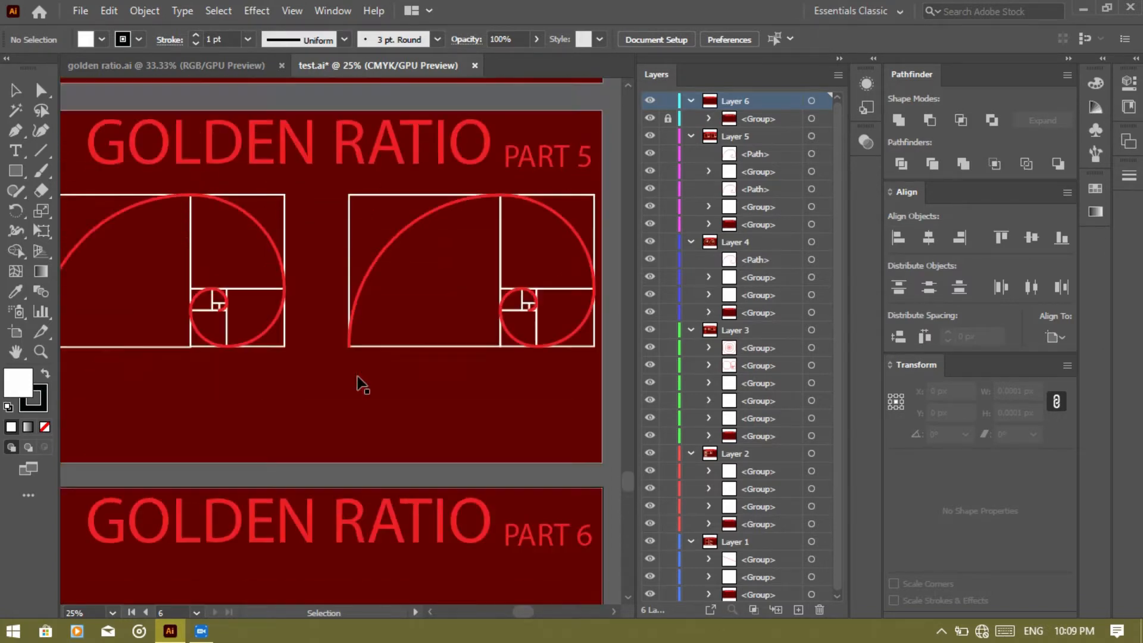
scroll(360, 384, down, 6)
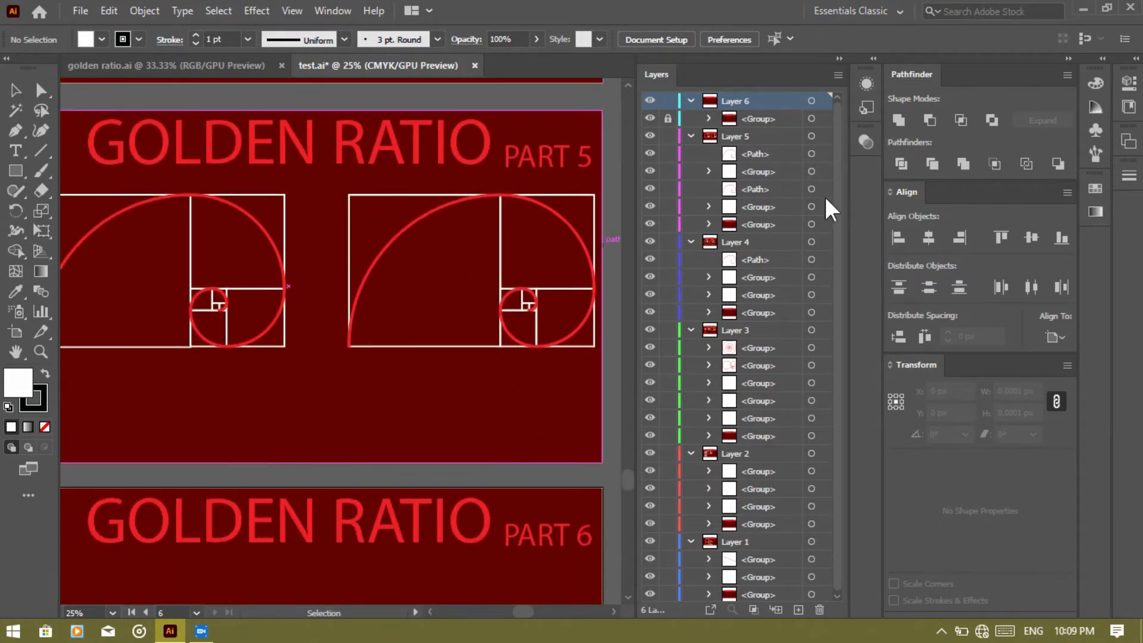
Copy the left golden rectangle group from the Part 5 artboard and paste it into Layer 6 on the Part 6 artboard
click(811, 207)
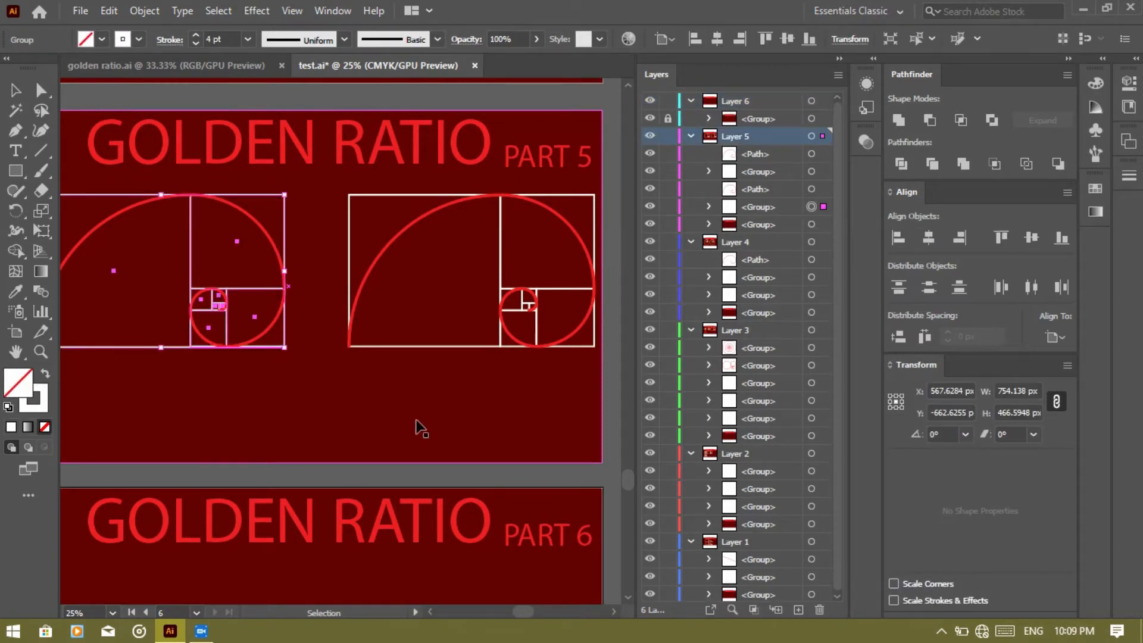
scroll(418, 428, down, 3)
scroll(420, 430, up, 3)
key(a)
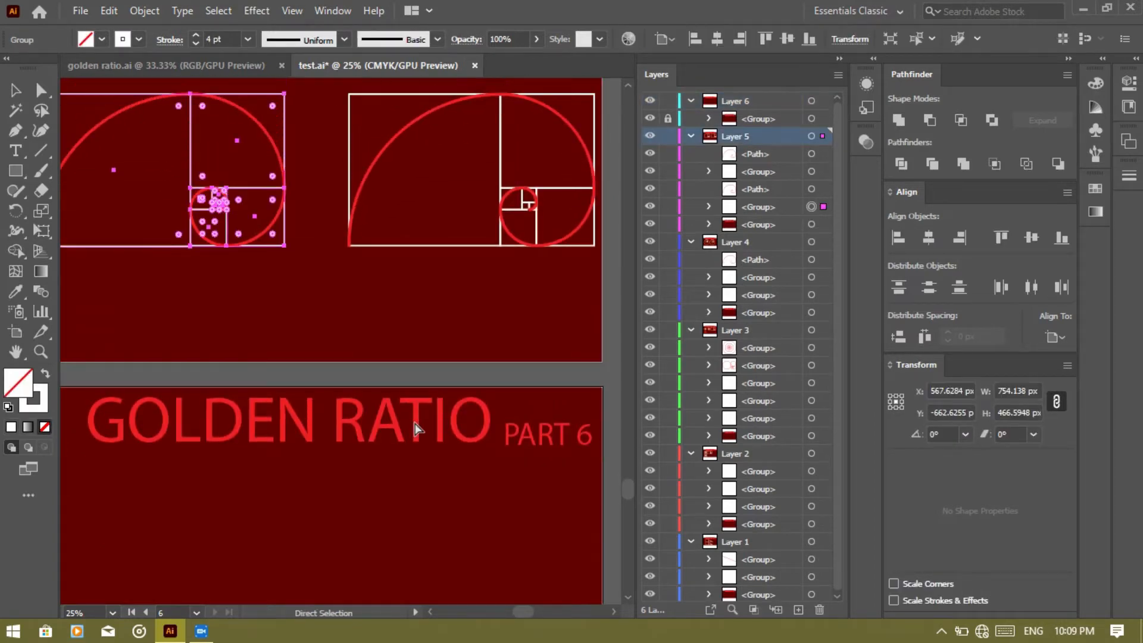
key(ctrl+c)
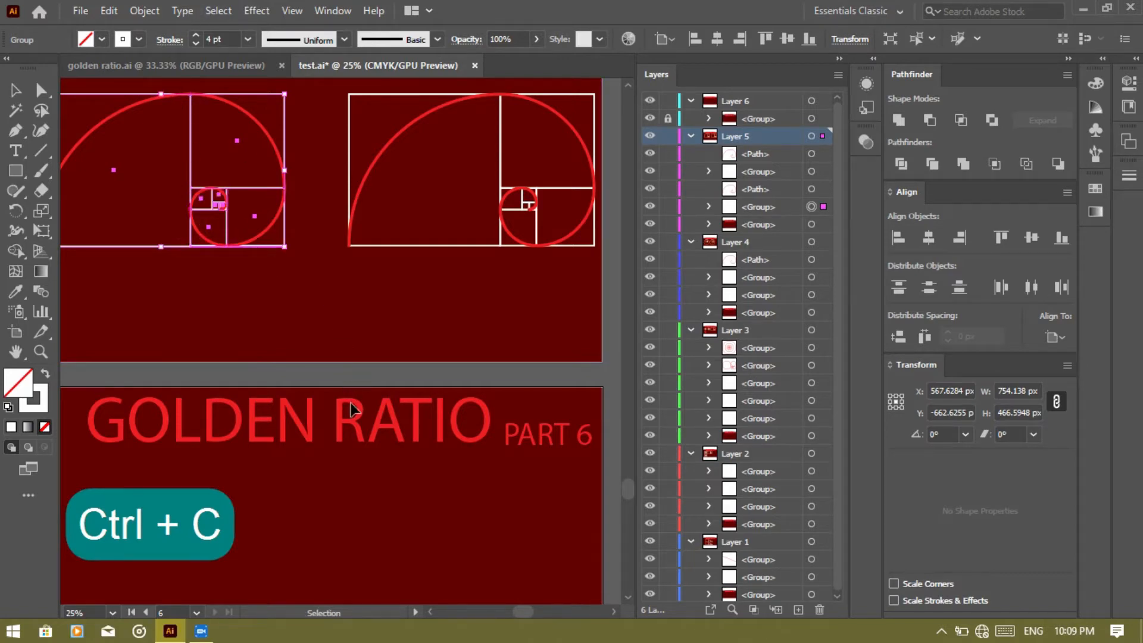
scroll(351, 409, down, 5)
click(748, 103)
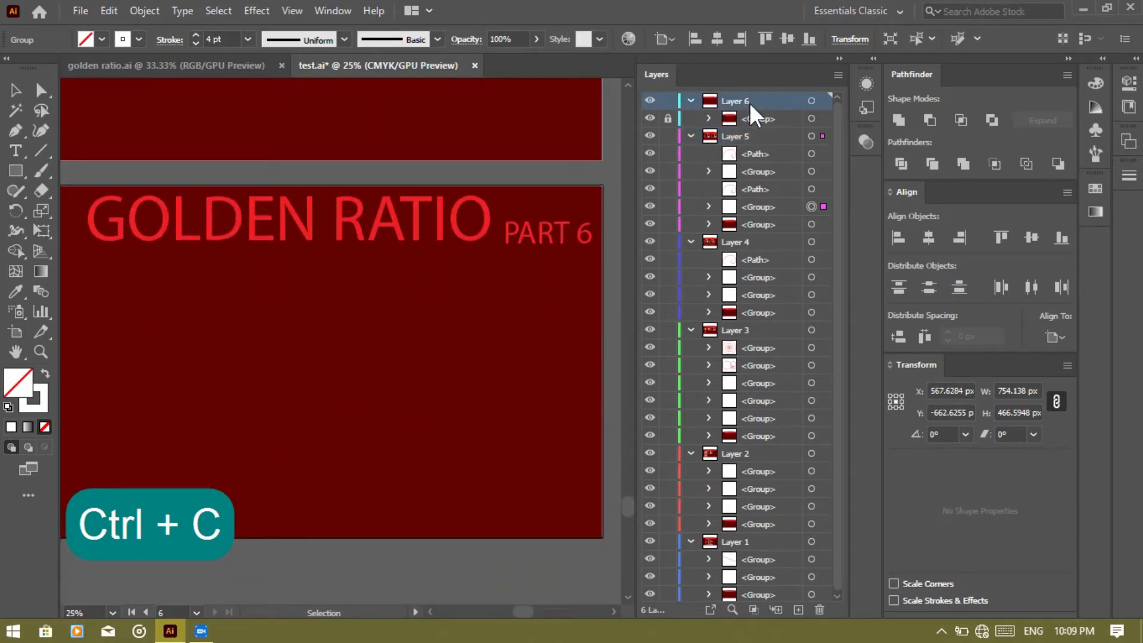
key(ctrl+v)
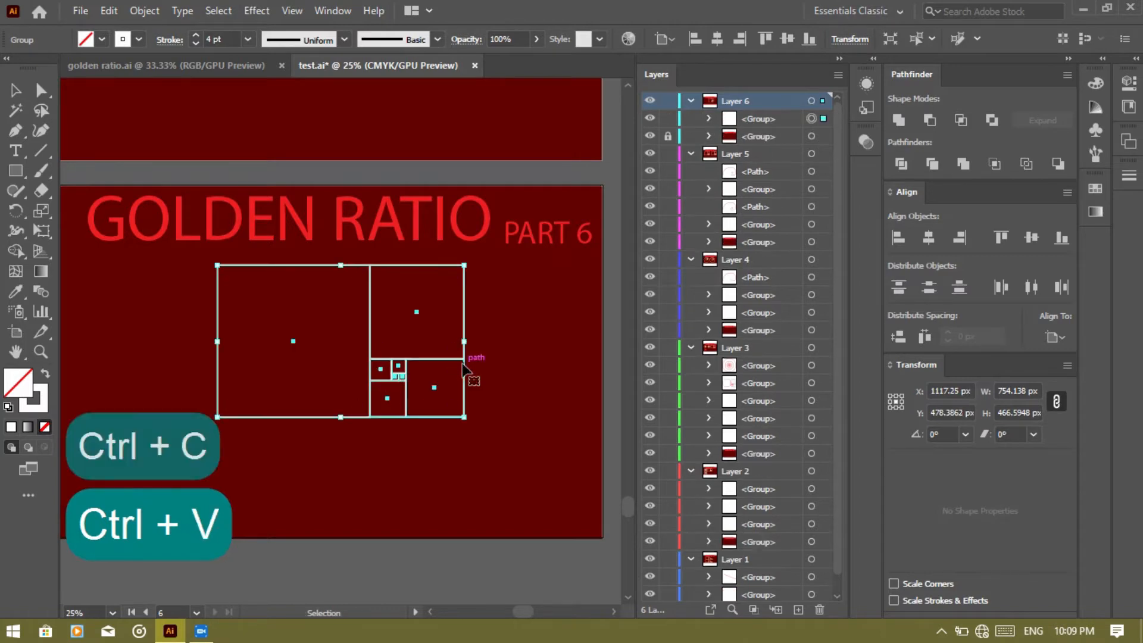
Move the pasted group to the Part 6 artboard's upper left and scale it proportionally to about 465 by 288 px
scroll(298, 372, left, 3)
drag(500, 324, 275, 325)
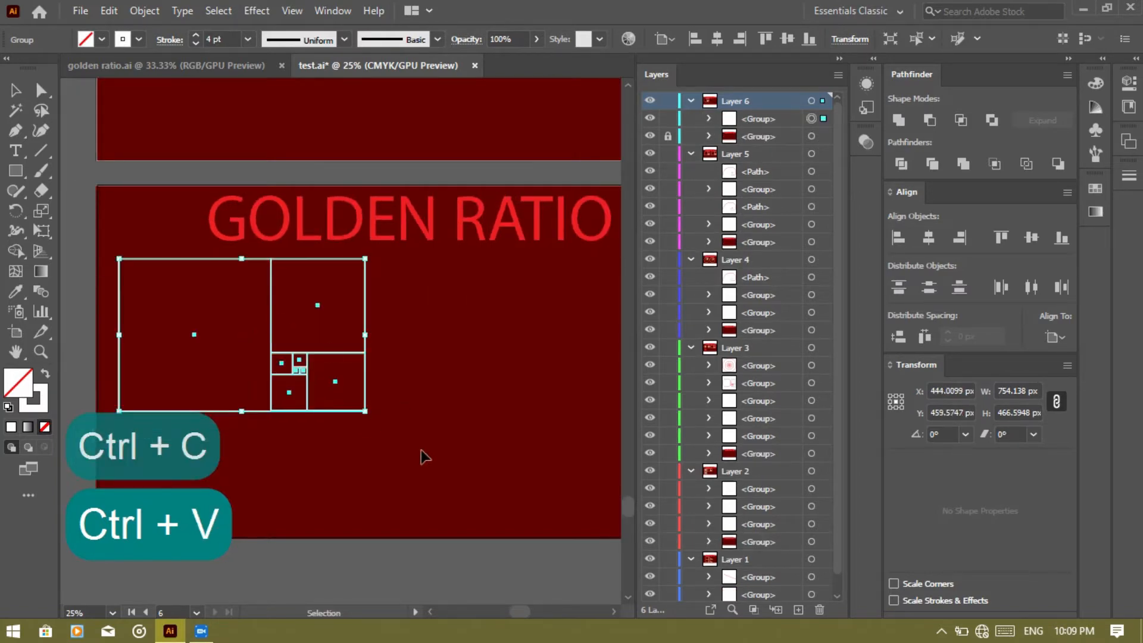
drag(365, 411, 271, 352)
click(316, 372)
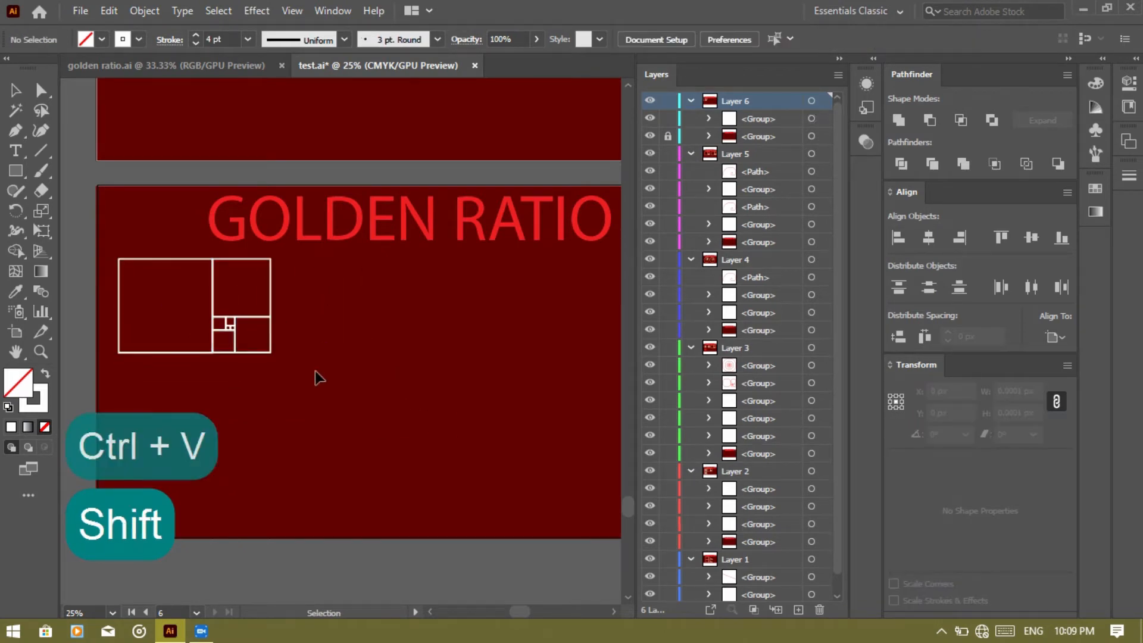
Set the stroke weight of the golden rectangle group on the Part 6 artboard to 1 pt
key(ctrl+equal)
key(ctrl+equal)
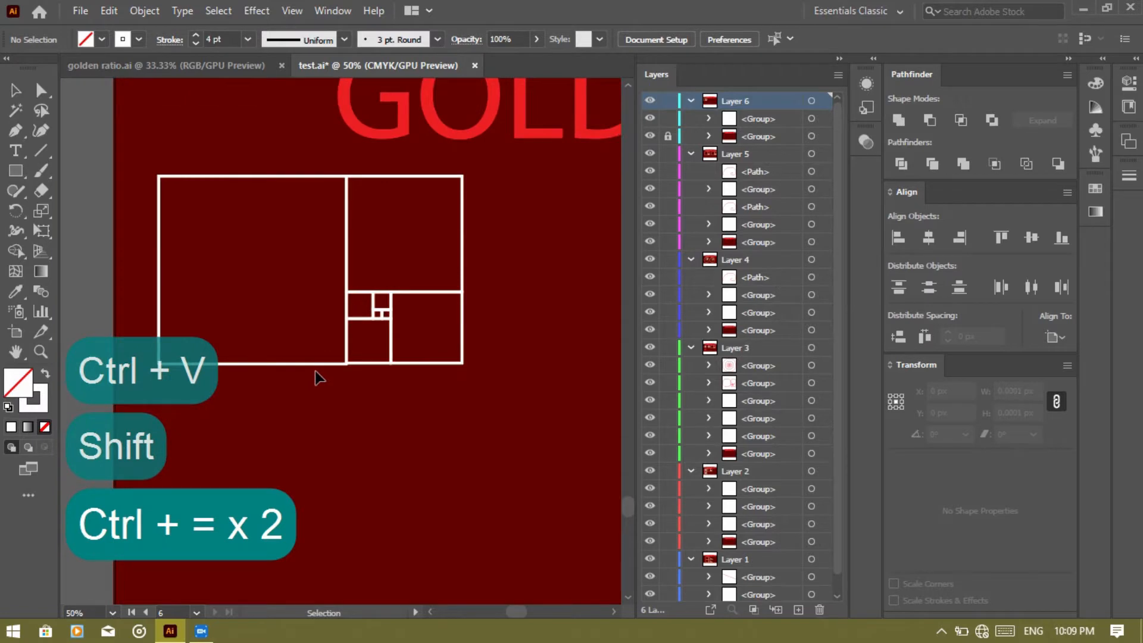
key(ctrl+equal)
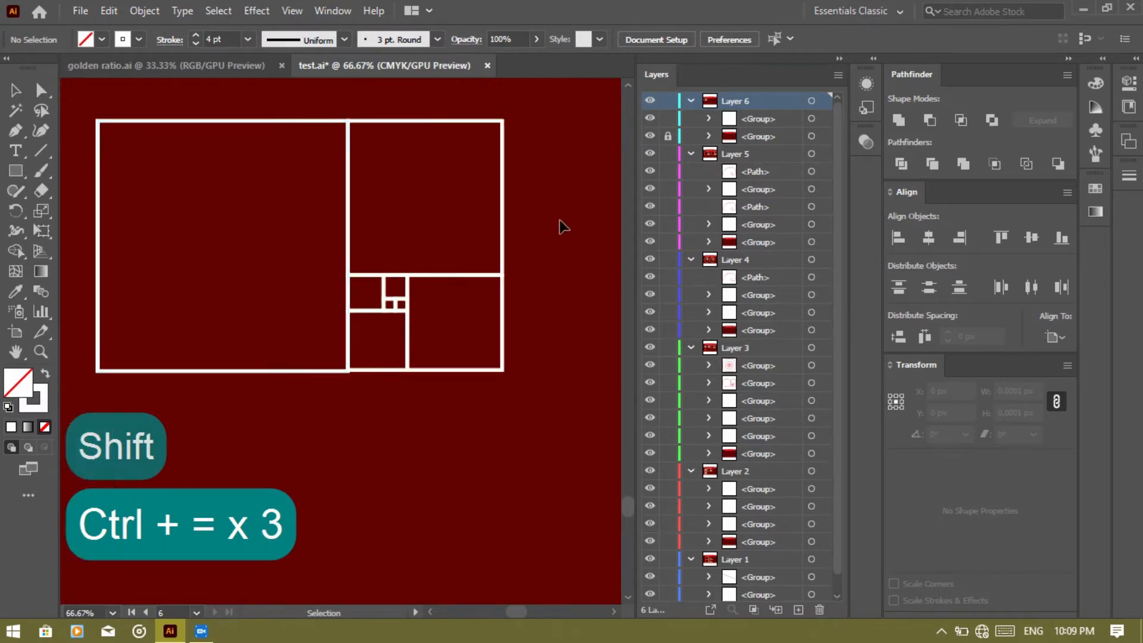
click(344, 379)
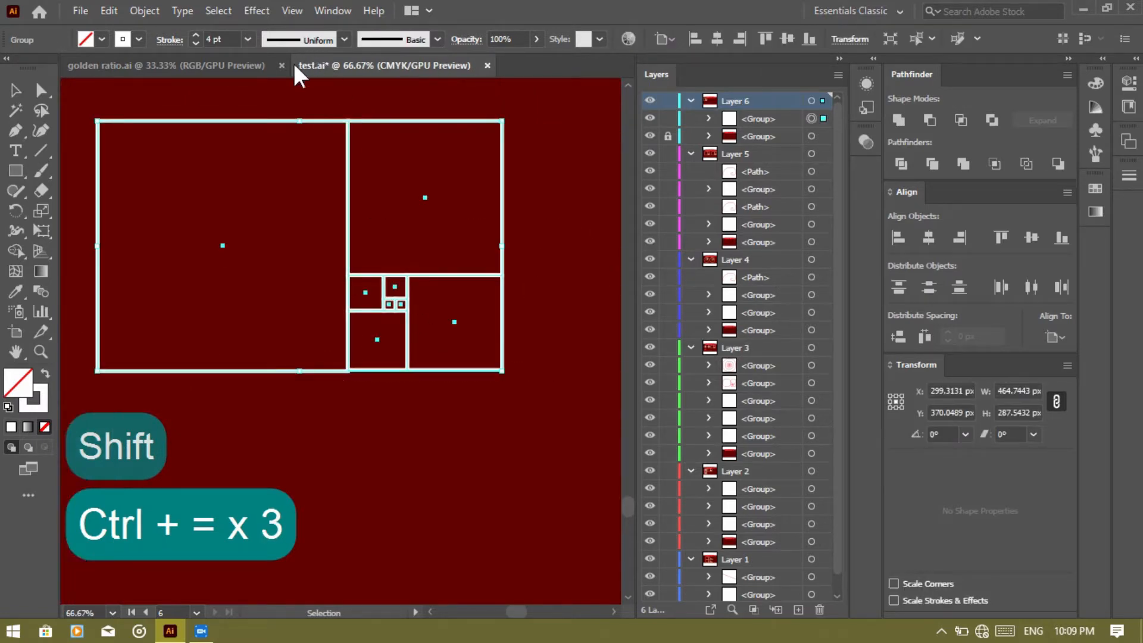
click(199, 43)
click(199, 43)
click(199, 43)
click(332, 433)
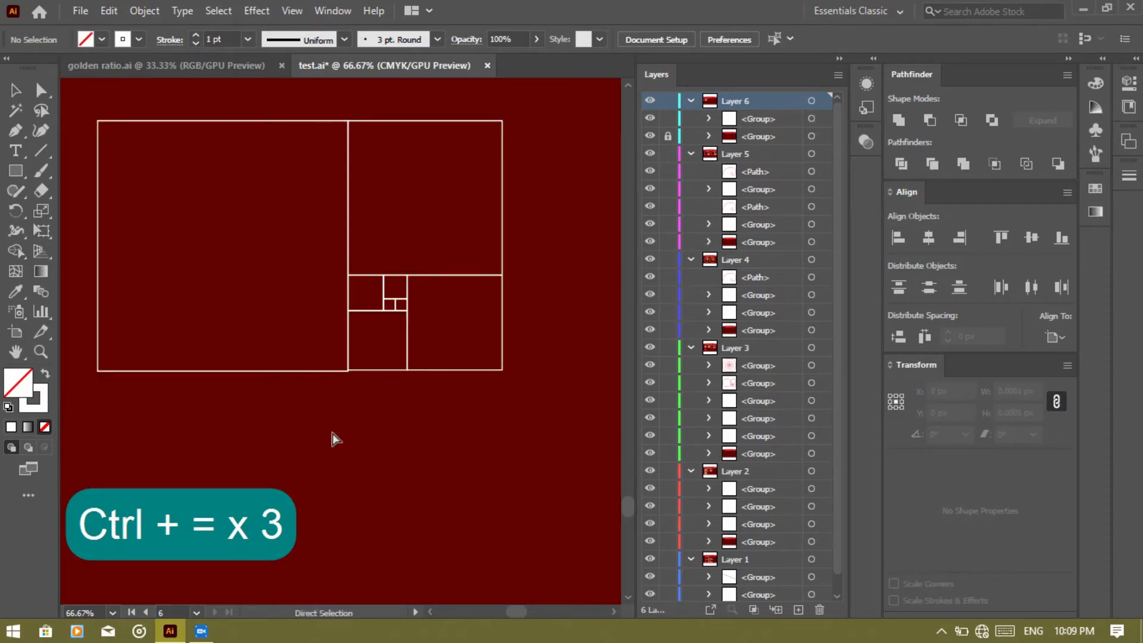
Duplicate the golden rectangle group in place, lock and hide the original underneath, and clear the selection
key(ctrl+equal)
scroll(336, 440, up, 7)
scroll(336, 439, down, 7)
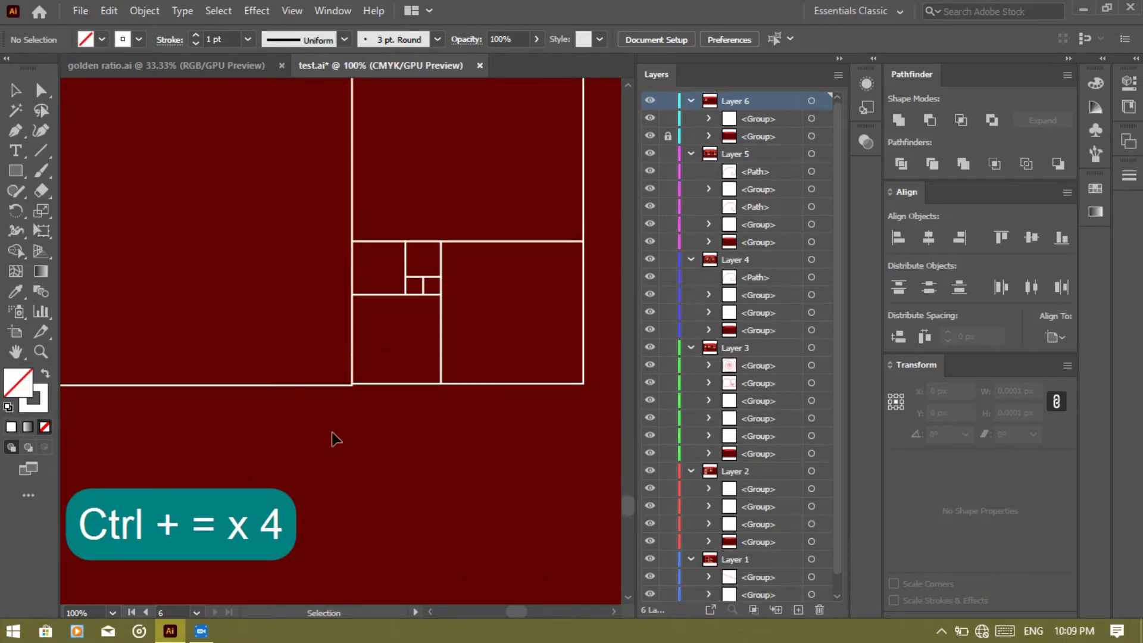
scroll(336, 439, left, 9)
scroll(336, 439, up, 1)
scroll(336, 440, up, 4)
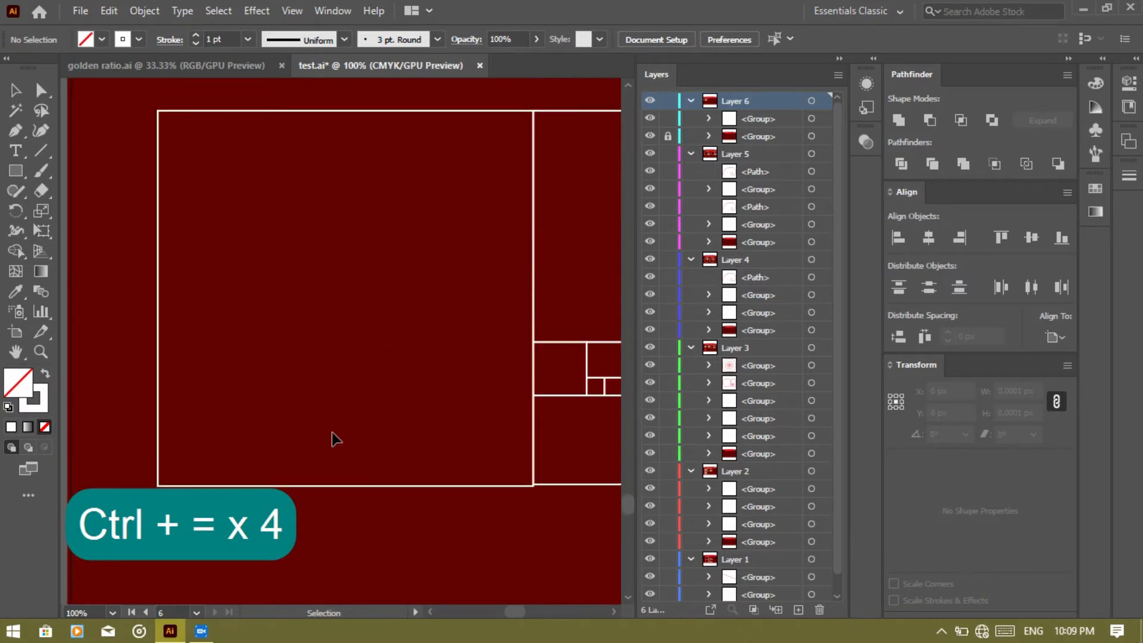
scroll(336, 440, left, 4)
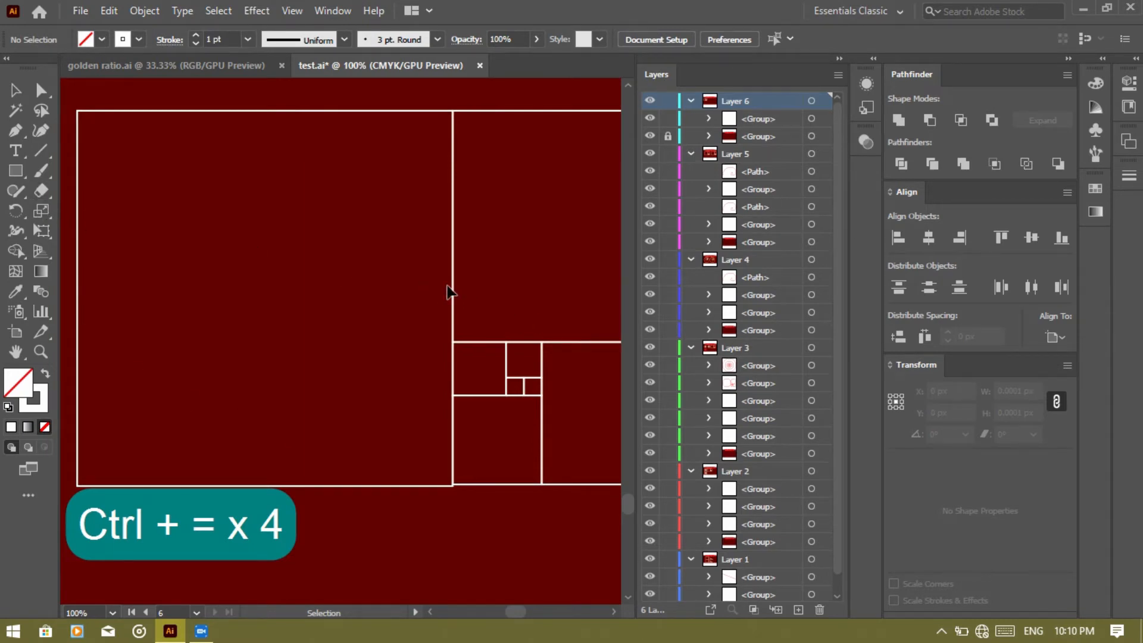
drag(309, 106, 355, 170)
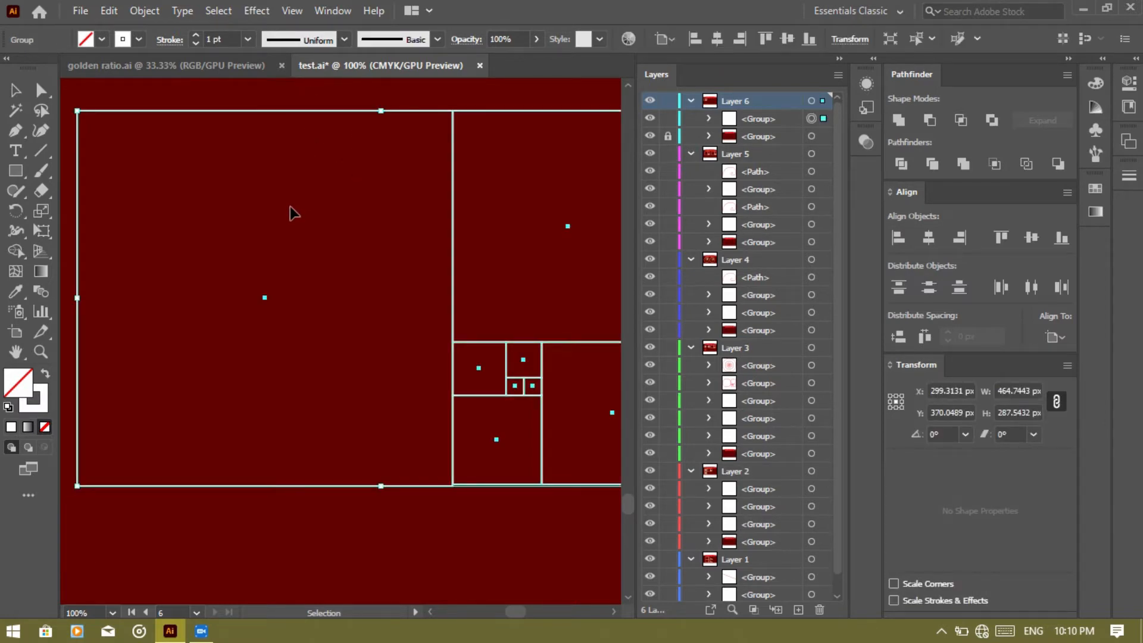
key(ctrl+c)
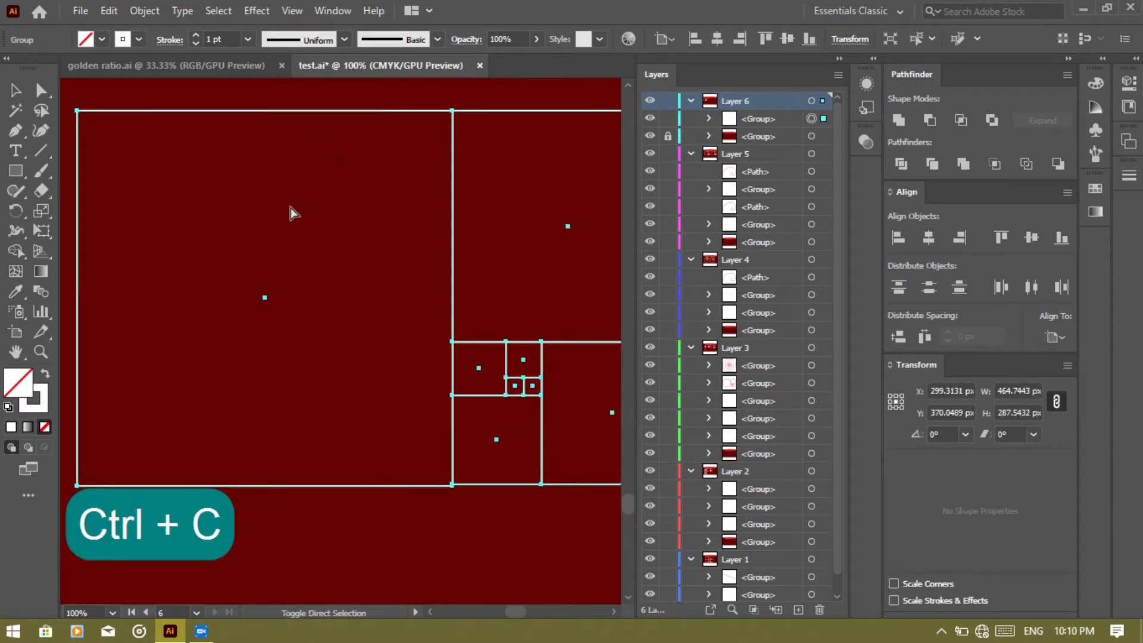
key(ctrl+shift+v)
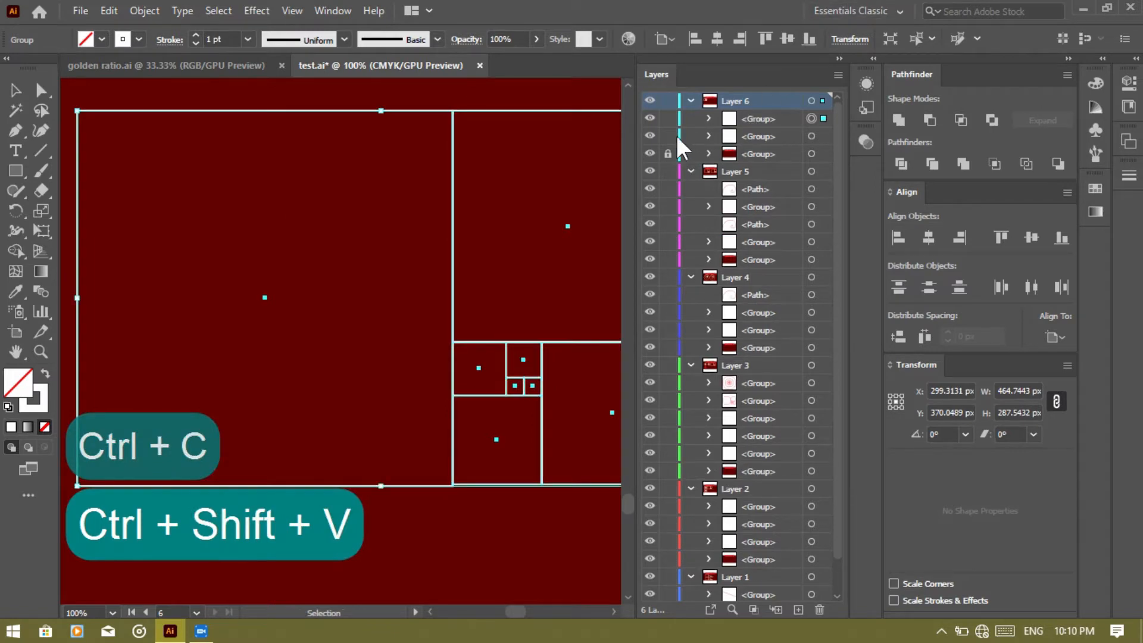
click(669, 136)
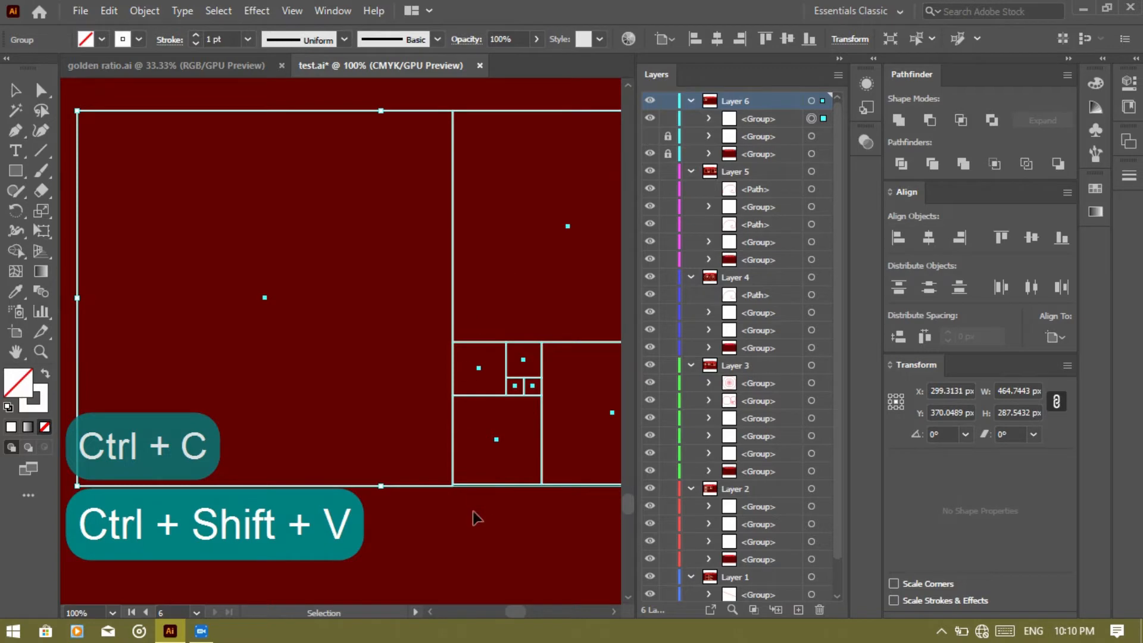
key(ctrl+shift+a)
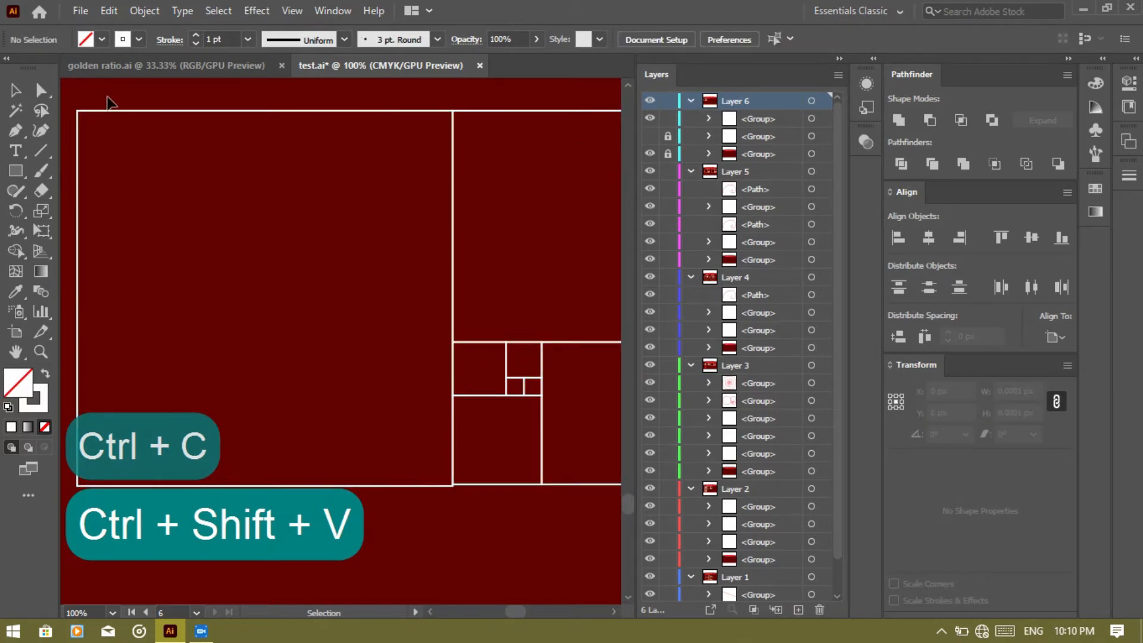
Ungroup the duplicated golden rectangle group into separate squares
click(368, 157)
right_click(370, 157)
click(427, 296)
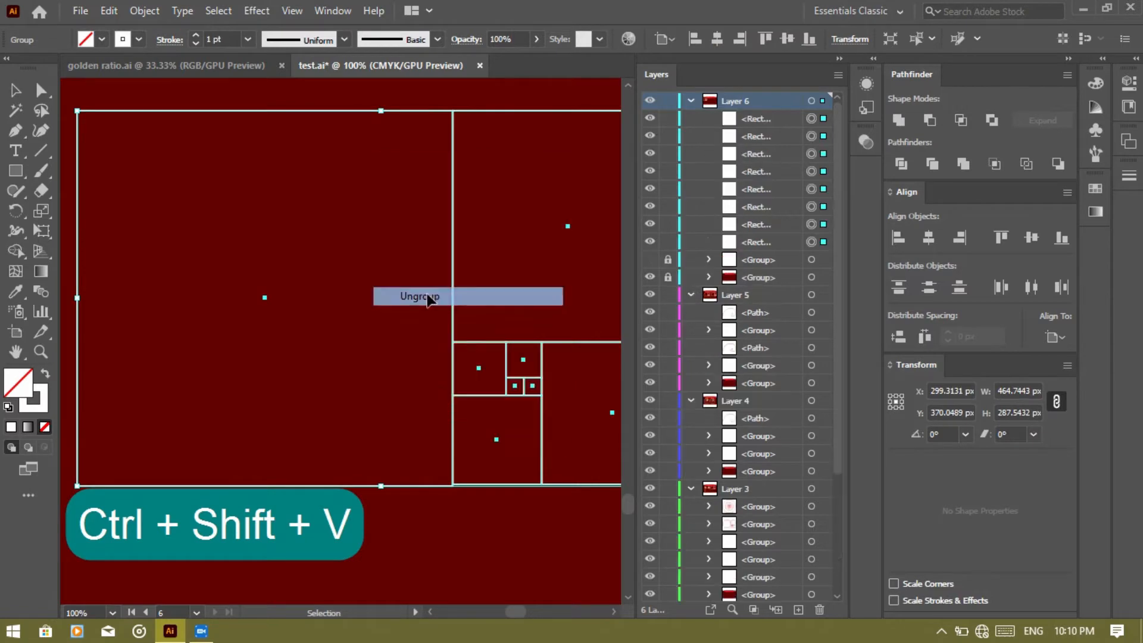
click(399, 542)
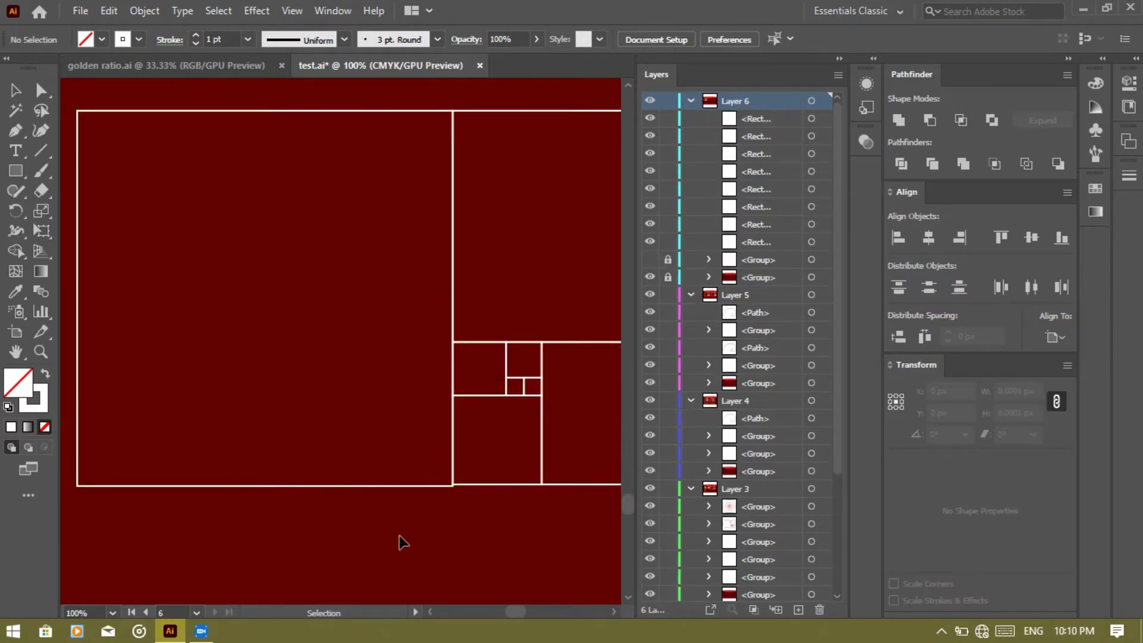
Round the largest square's top-left corner to its full 287.54 px radius, forming a quarter-circle arc
click(39, 94)
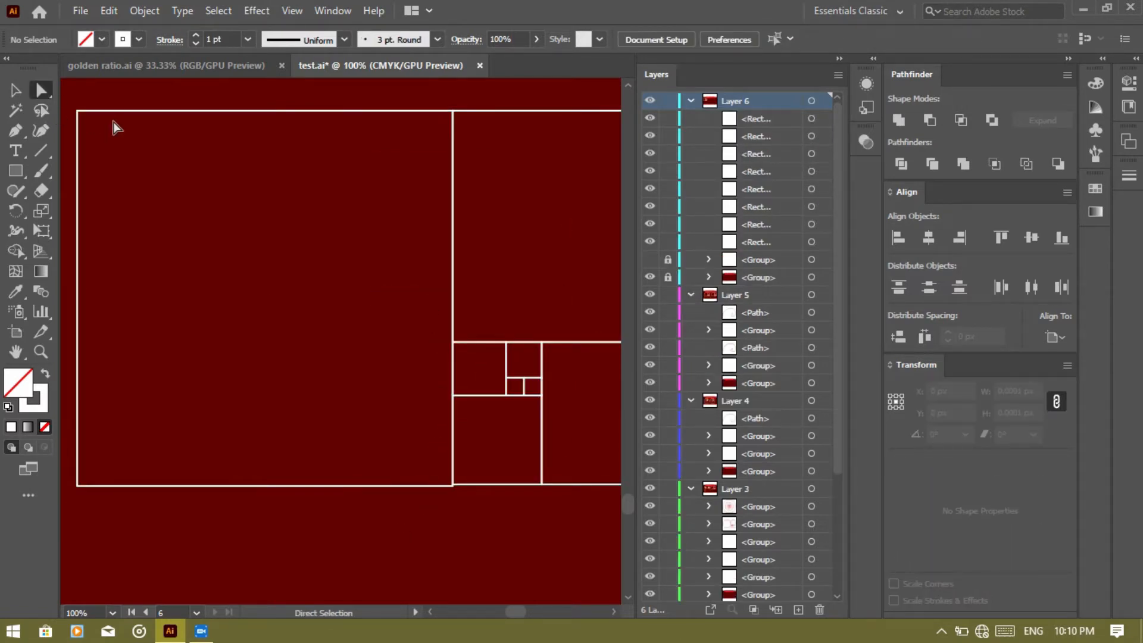
click(78, 112)
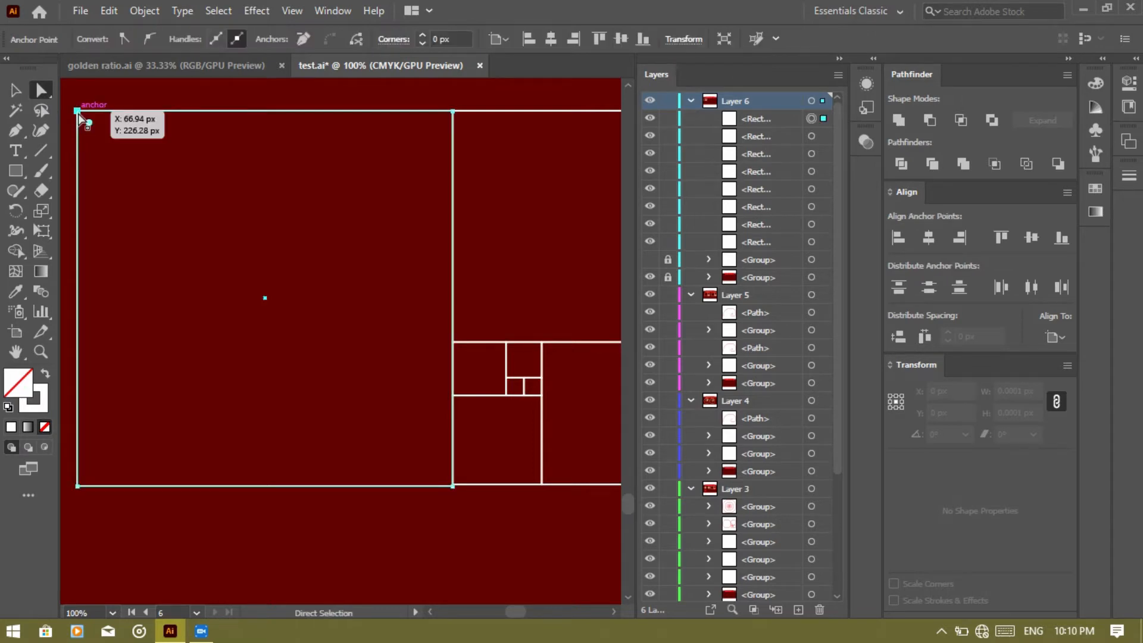
drag(88, 122, 516, 544)
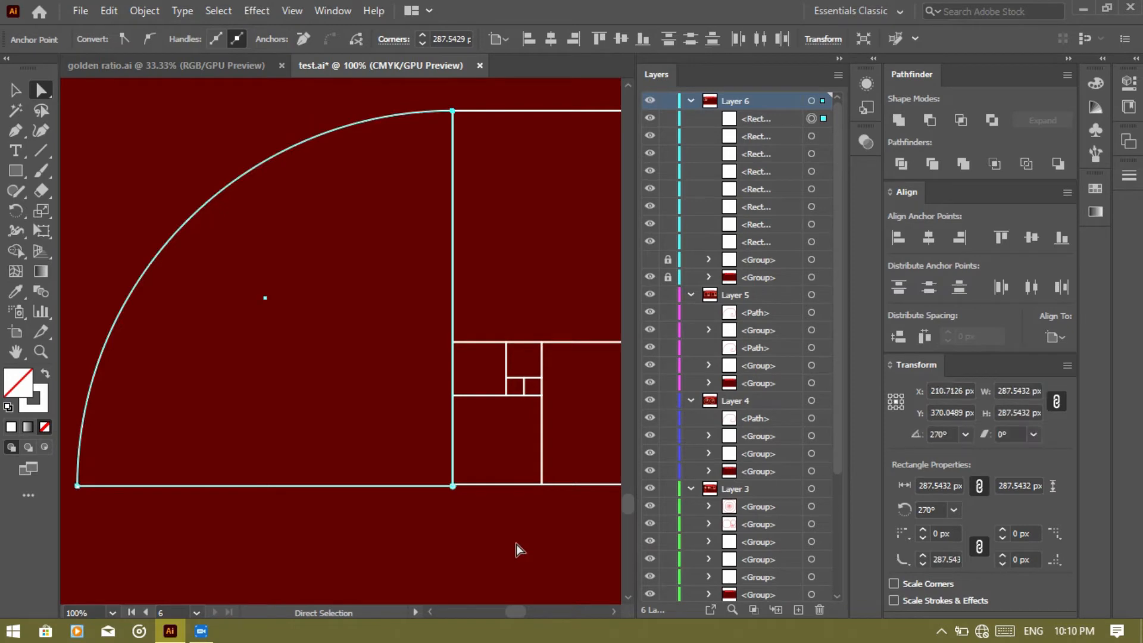
Round the second-largest square's top-right corner to 177.2 px and the third-largest square's bottom-right corner to 109.05 px, forming quarter-circle arcs
scroll(516, 544, right, 5)
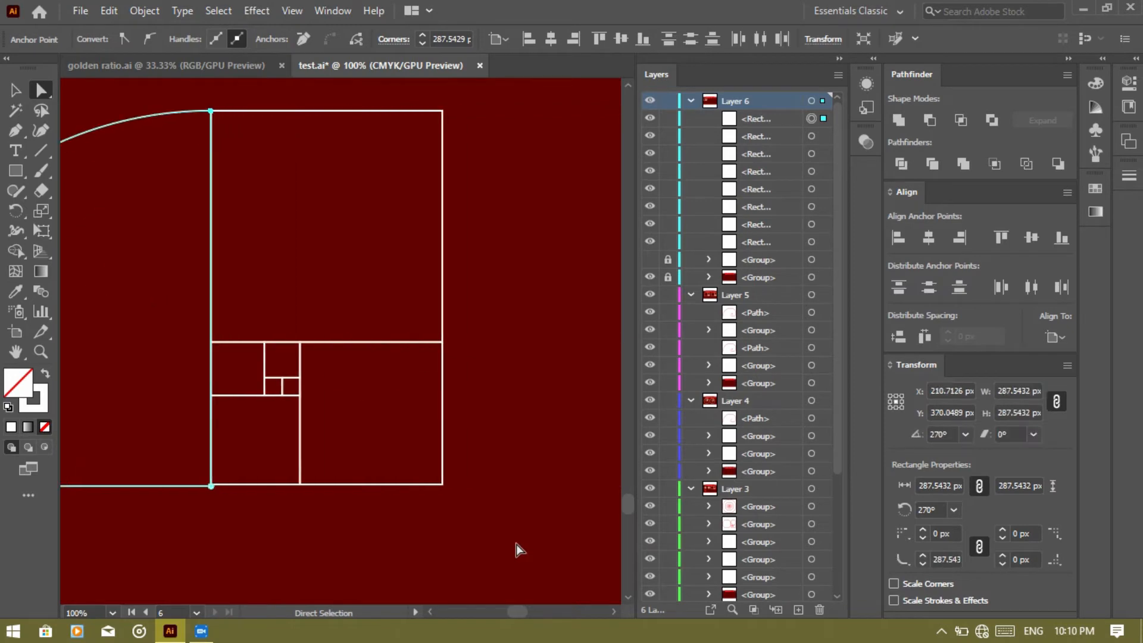
click(442, 111)
drag(431, 124, 204, 421)
click(441, 485)
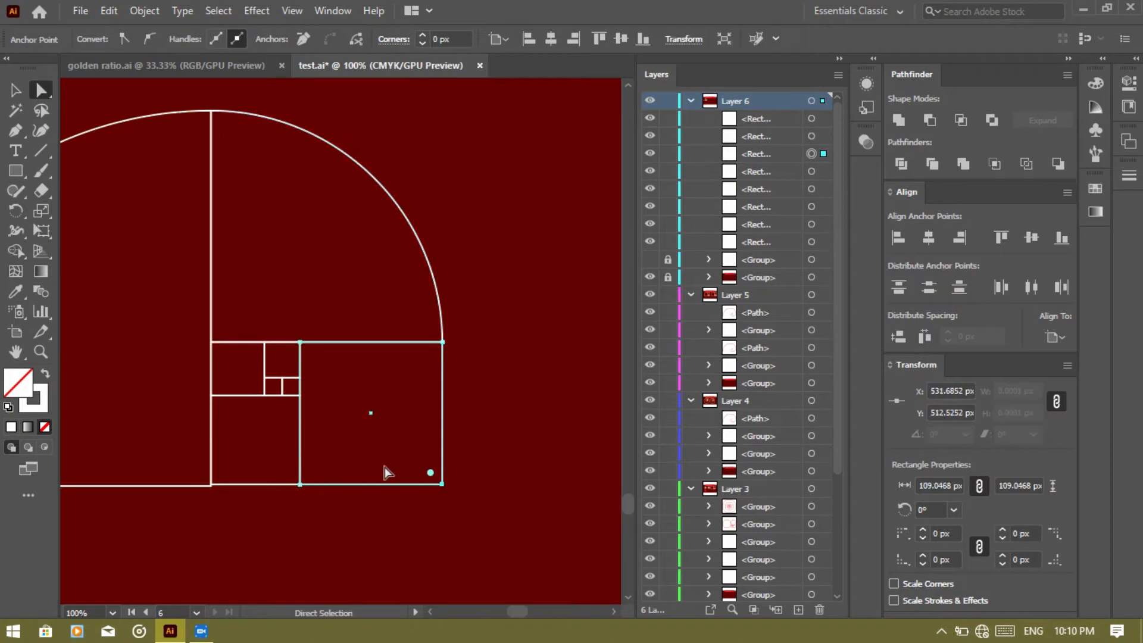
drag(430, 473, 294, 260)
Round the fourth-largest square's bottom-left corner to its full 68.15 px radius
click(212, 484)
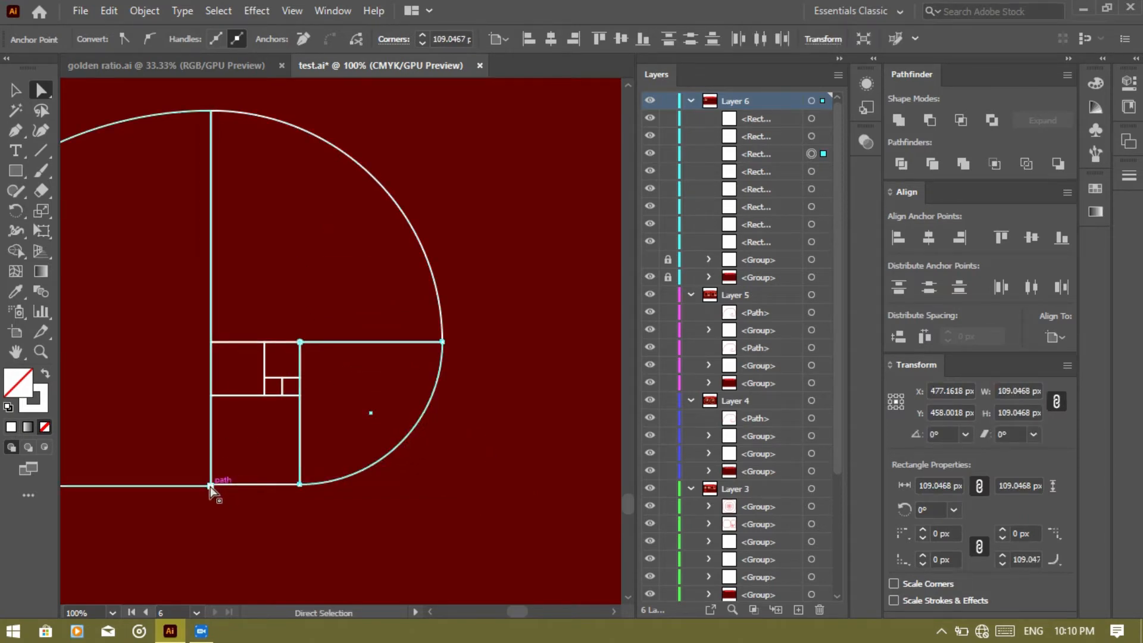
scroll(237, 523, left, 3)
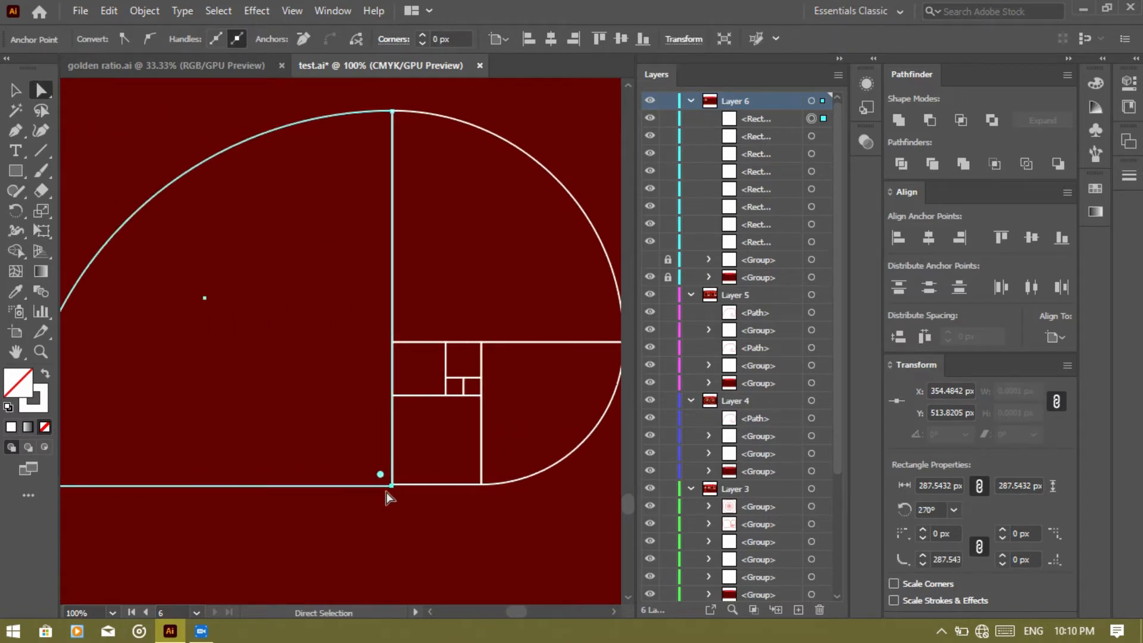
click(420, 489)
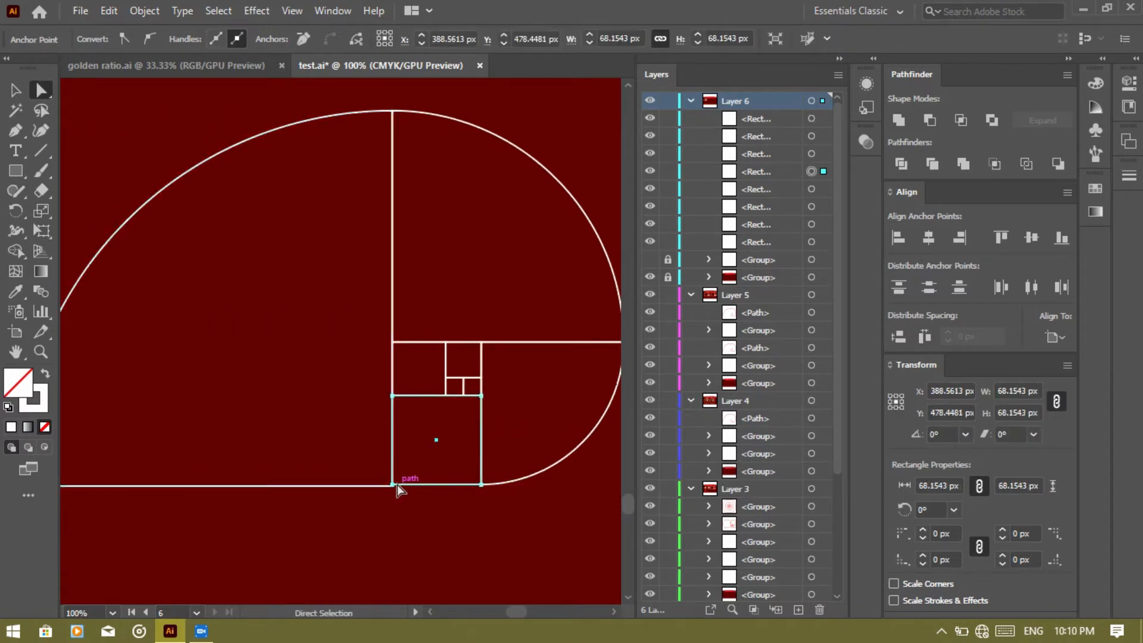
click(393, 485)
drag(404, 474, 575, 379)
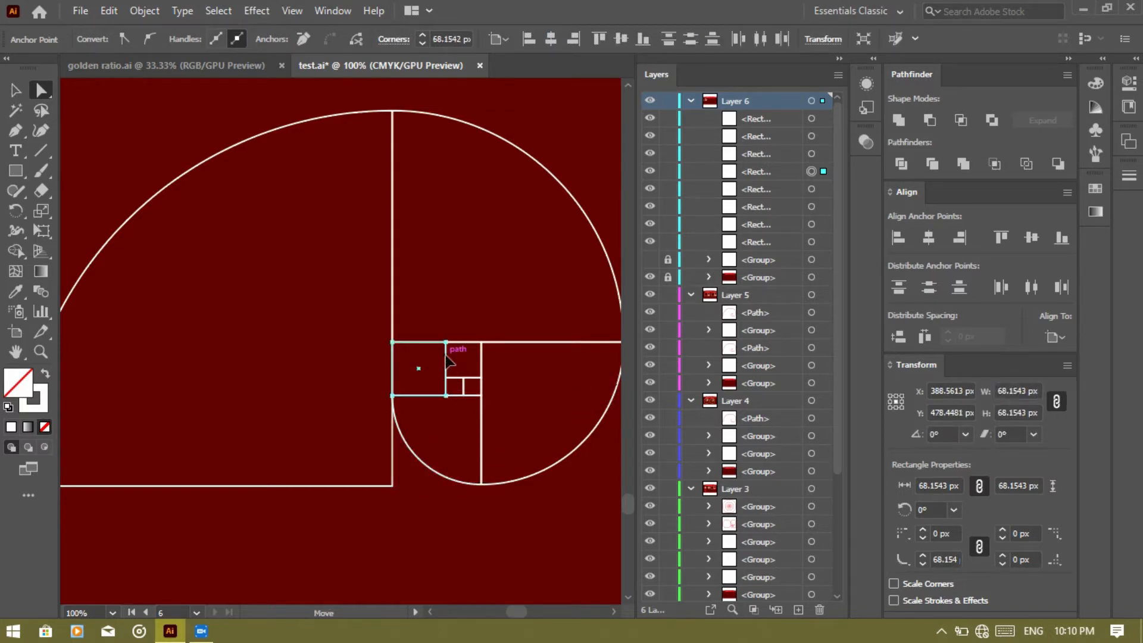
Round the fifth-largest square's top-left corner to its full 40.89 px radius
click(420, 367)
click(392, 343)
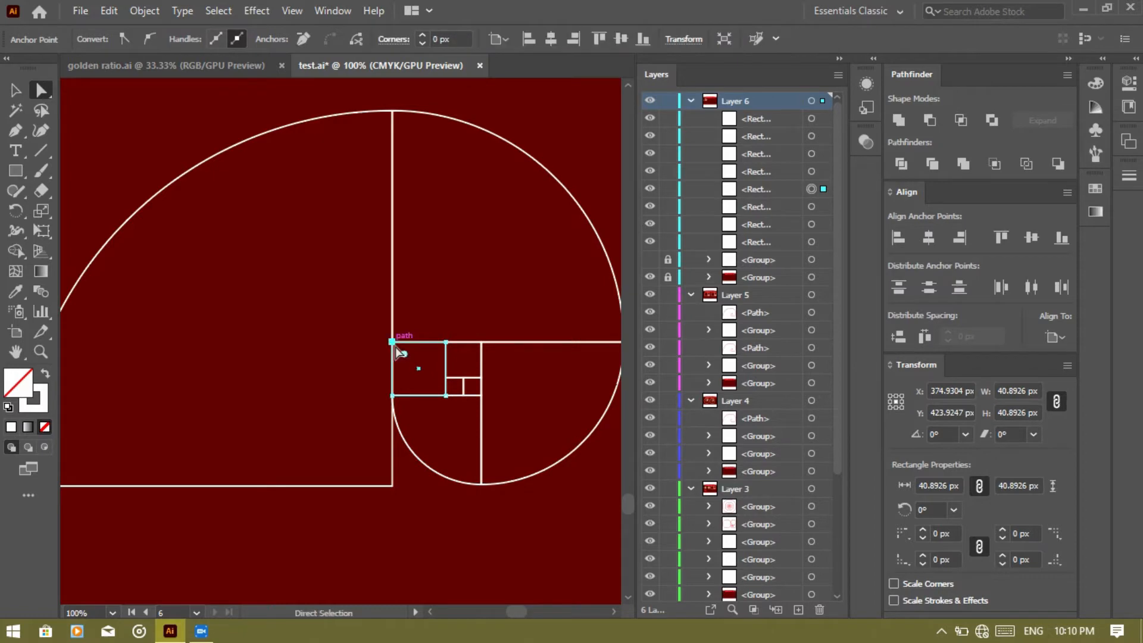
drag(404, 354, 501, 434)
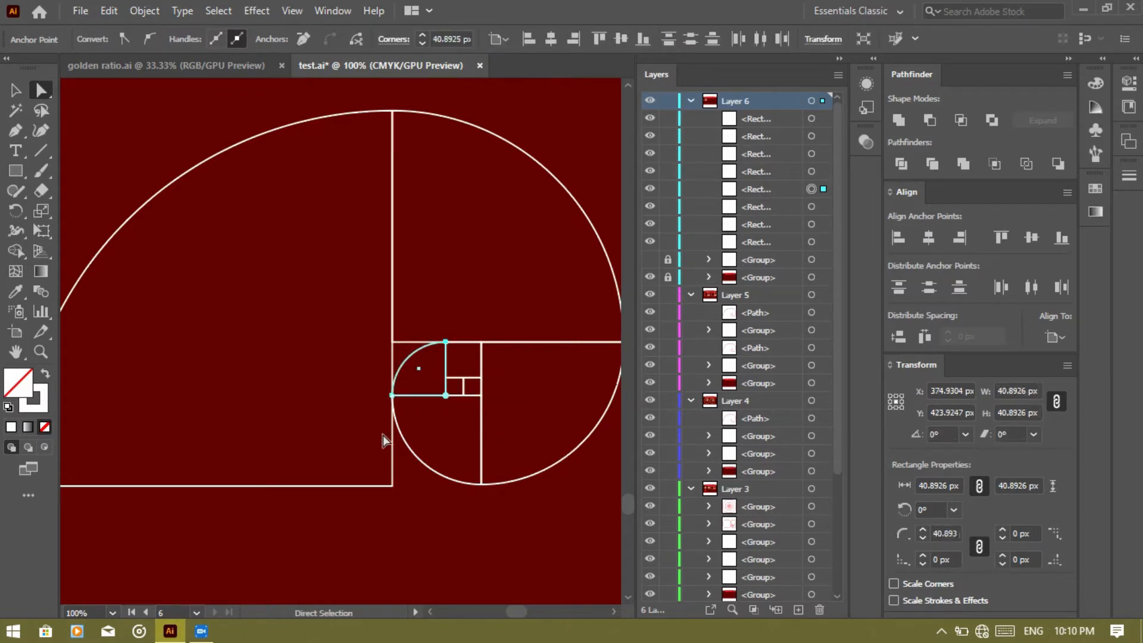
Round the top-right corner of the sixth square, inside the small cluster, to its full 27.26 px radius
click(394, 488)
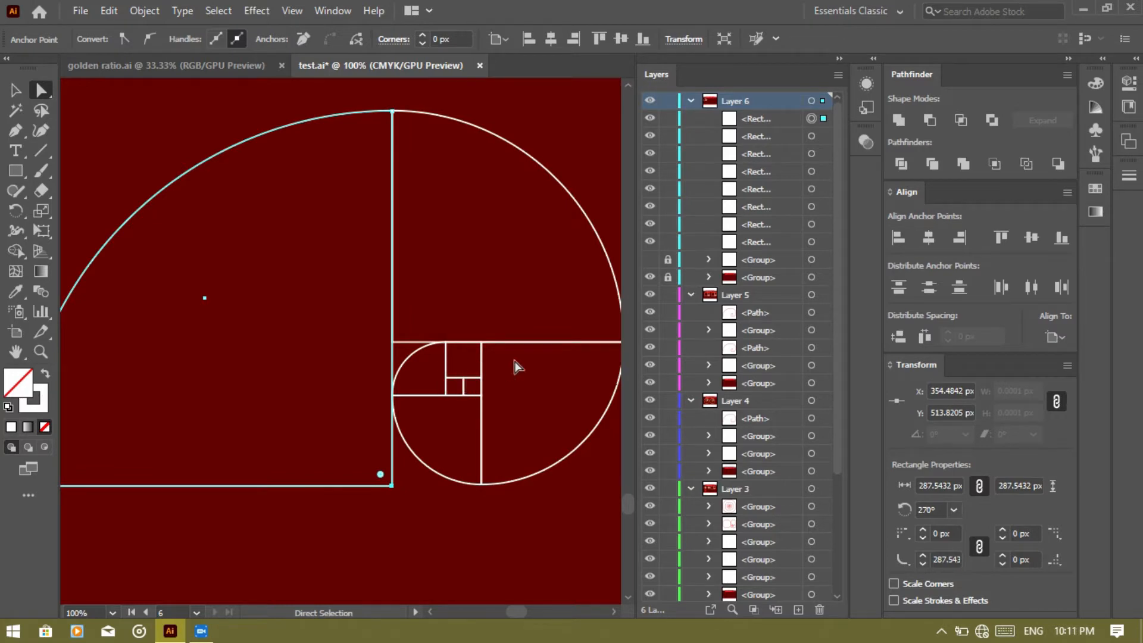
click(459, 376)
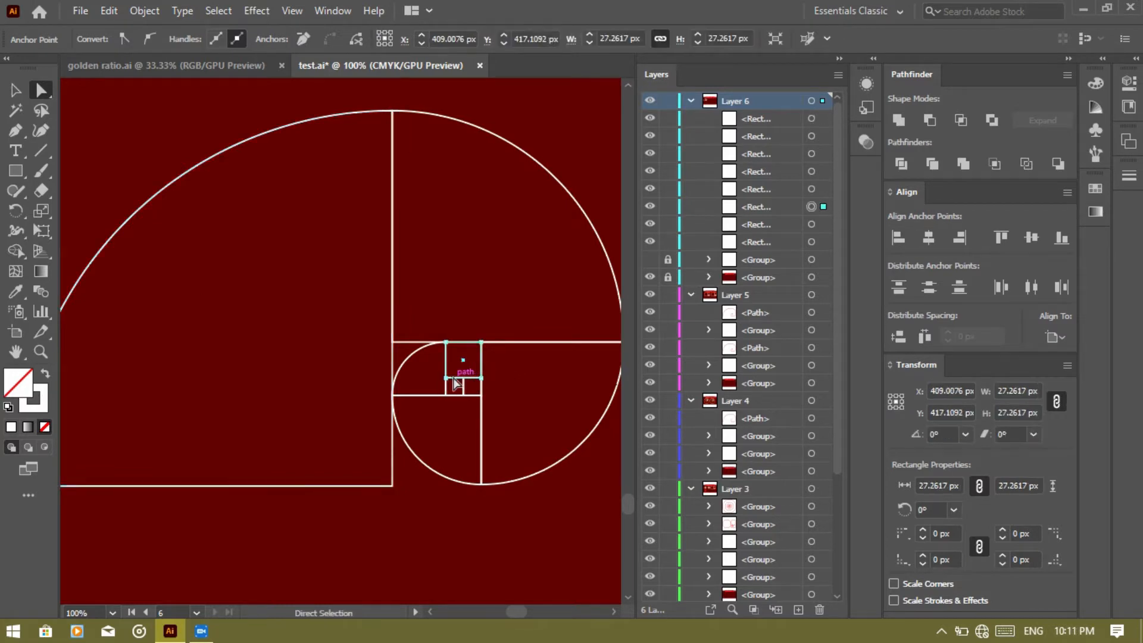
click(445, 378)
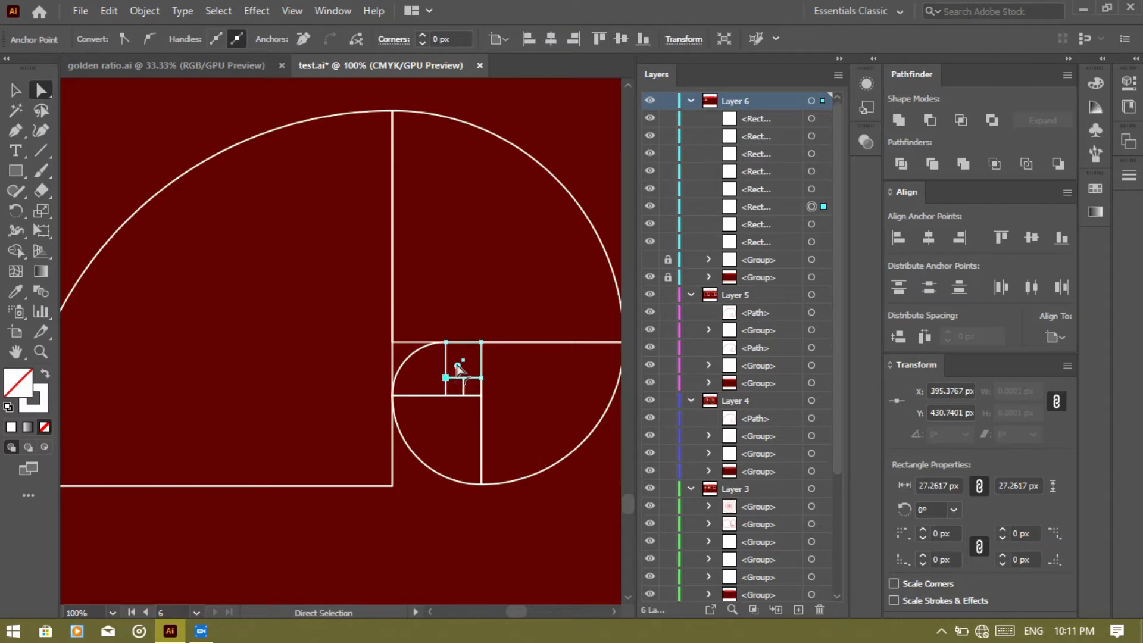
click(481, 342)
drag(470, 355, 455, 432)
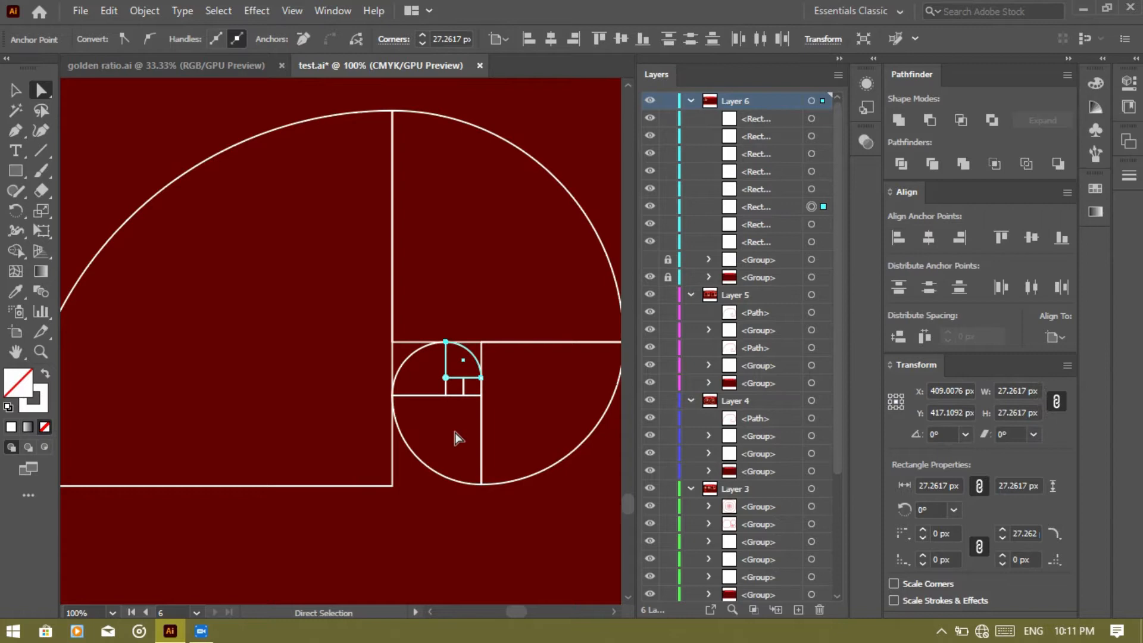
Round the bottom-right corner of the right-hand smallest square to its full 13.63 px radius
click(481, 395)
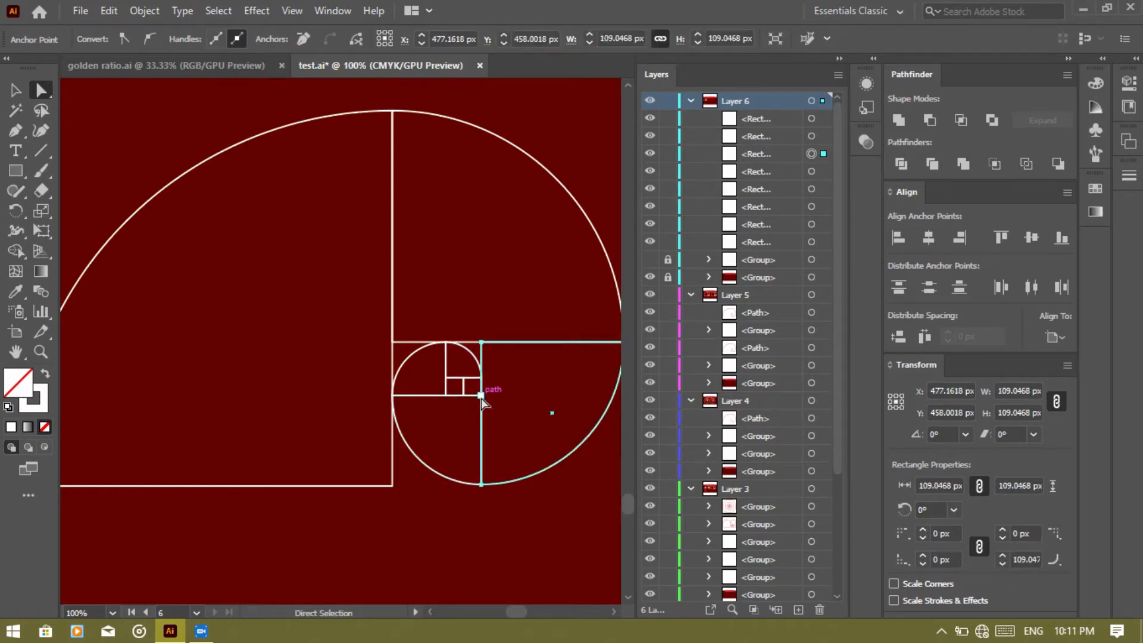
key(ctrl+equal)
key(ctrl+equal)
key(ctrl+equal)
key(ctrl+equal)
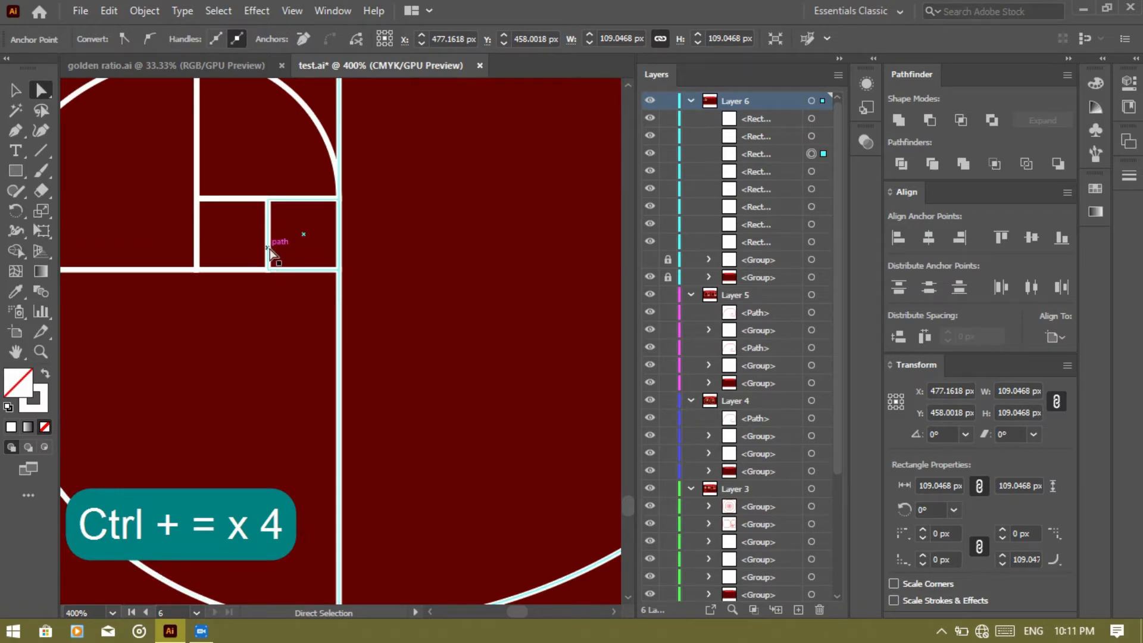
click(339, 270)
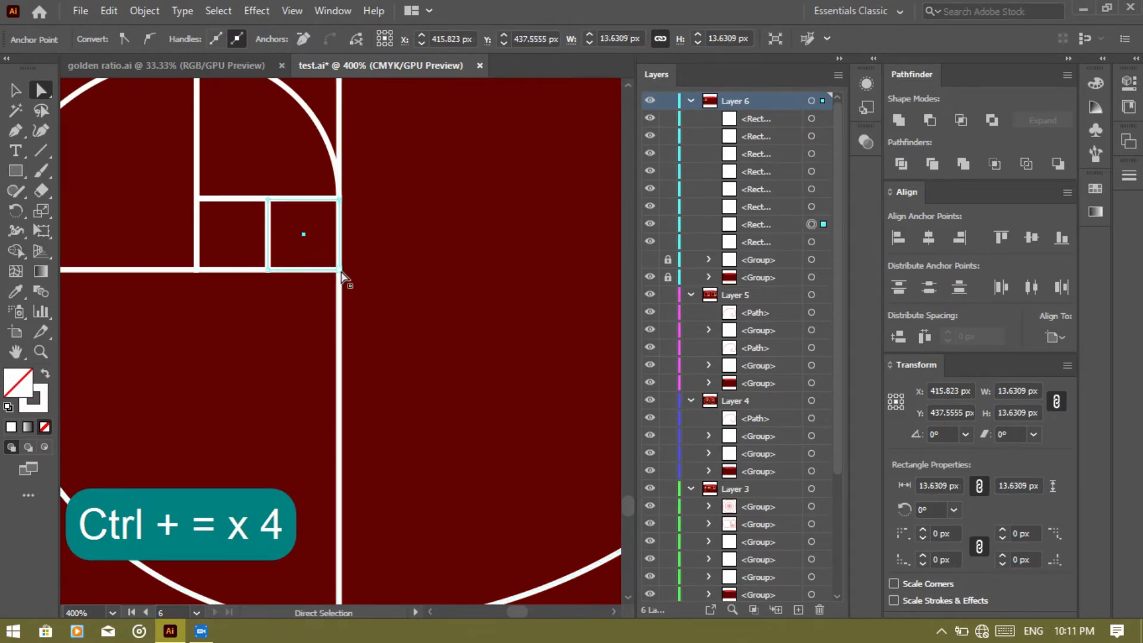
click(338, 269)
drag(327, 259, 239, 166)
Delete the corner anchors opposite the arcs on the three largest rounded squares so only their quarter-circle arcs remain
key(ctrl+minus)
key(ctrl+minus)
key(ctrl+minus)
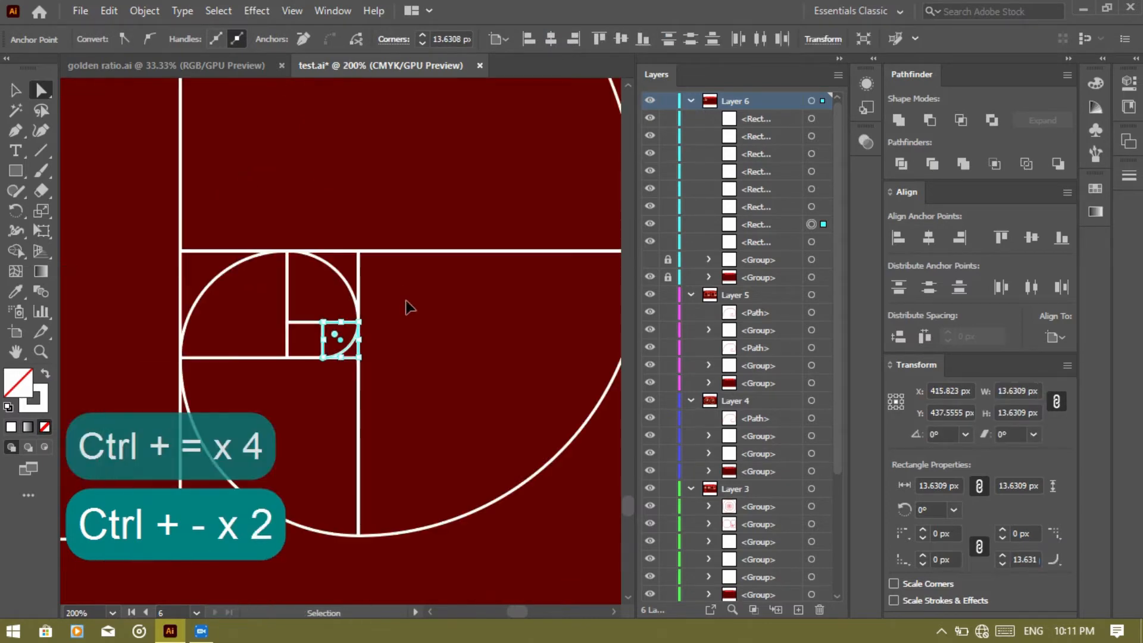
scroll(407, 307, left, 3)
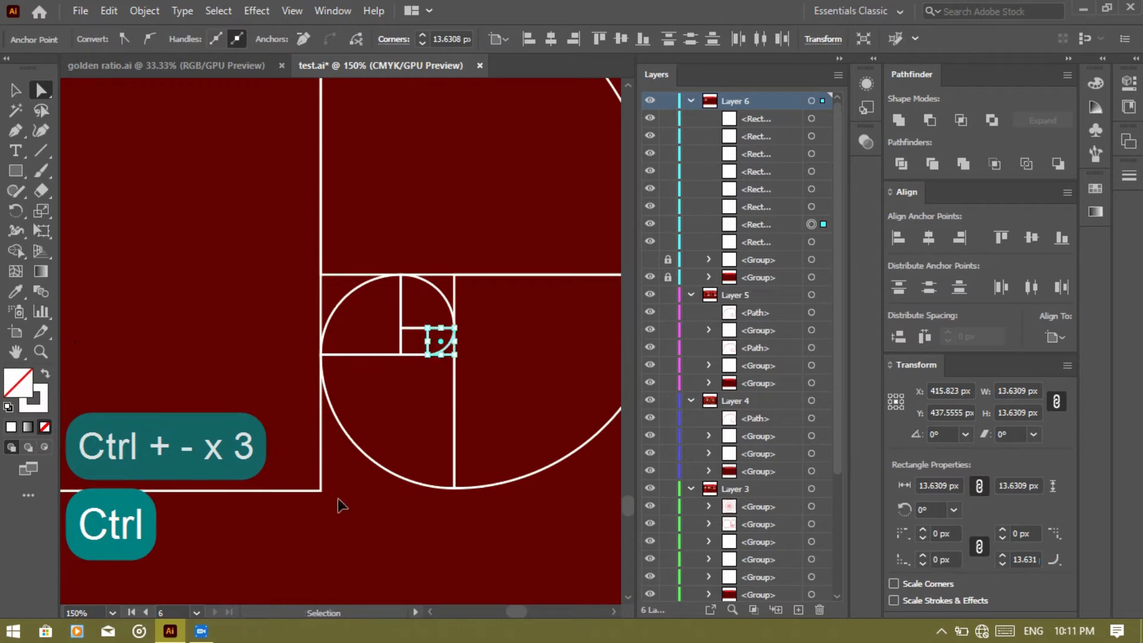
key(ctrl+minus)
key(ctrl+minus)
scroll(337, 499, left, 2)
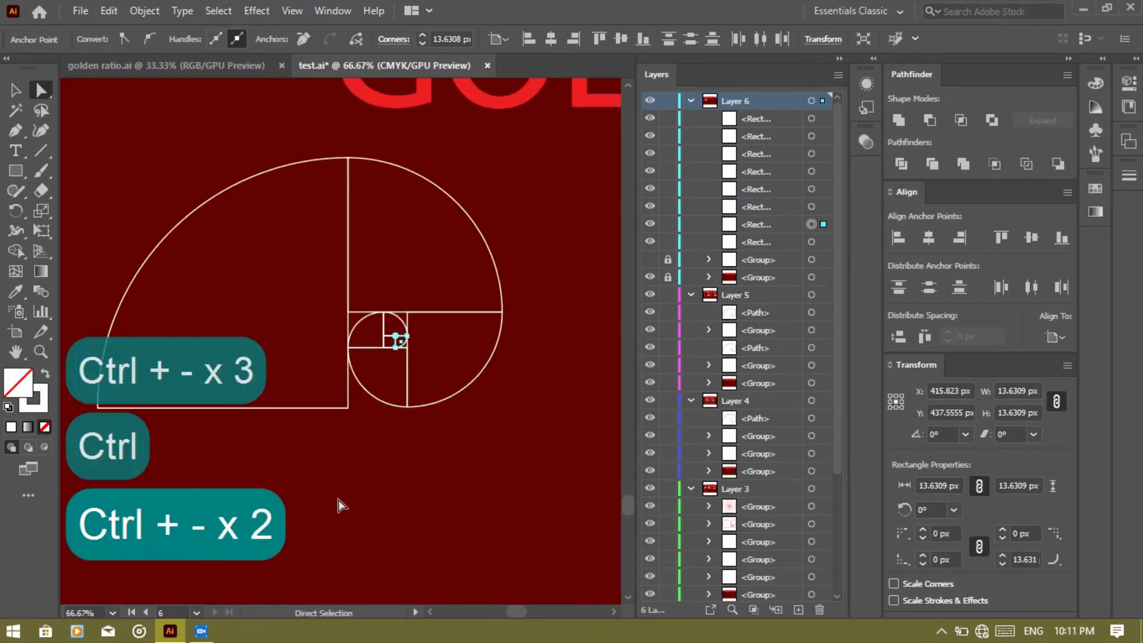
click(349, 410)
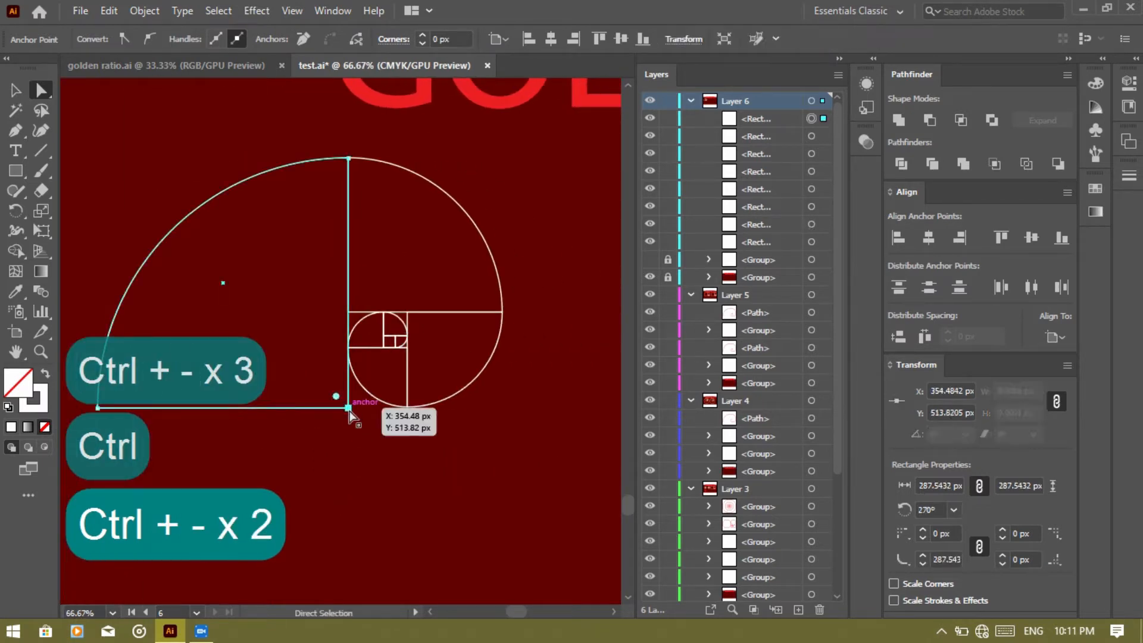
key(Delete)
click(349, 313)
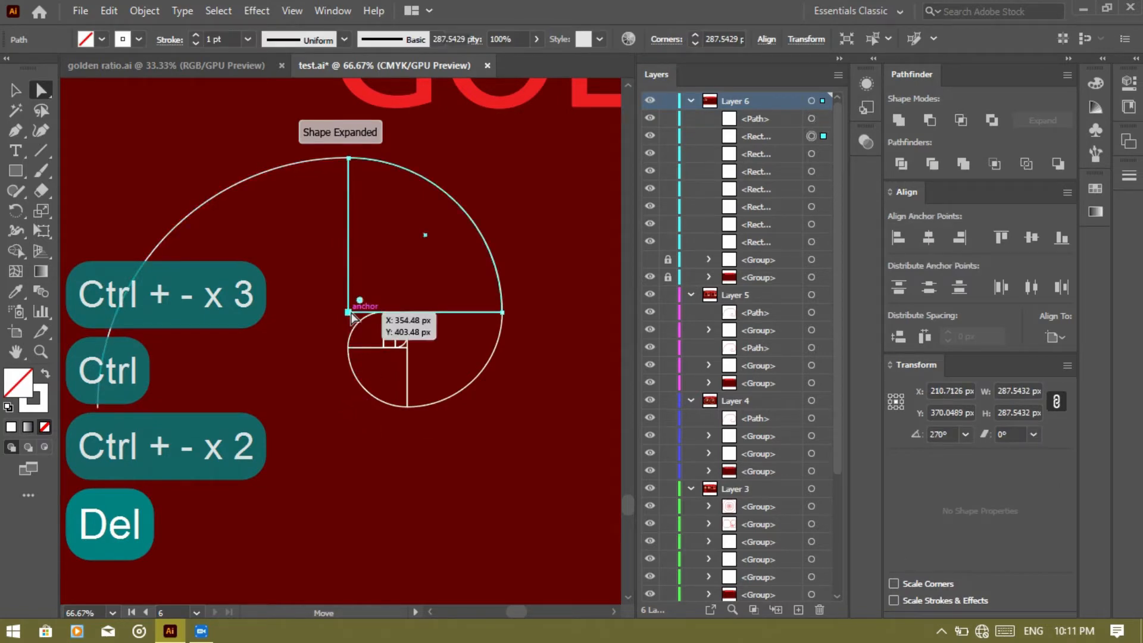
key(Delete)
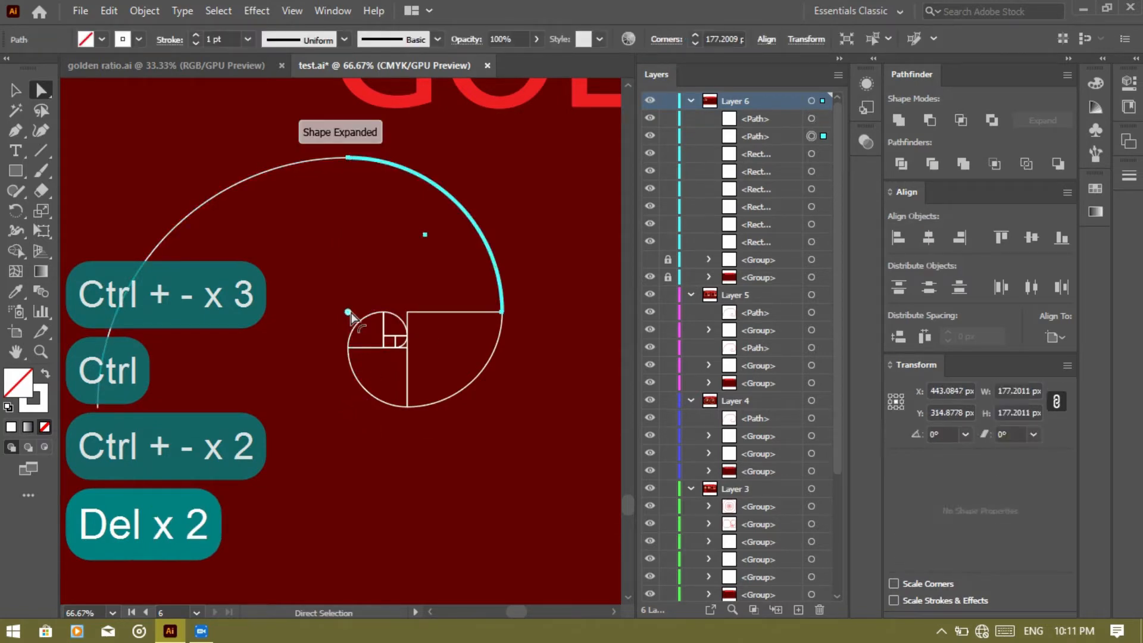
click(407, 311)
key(Delete)
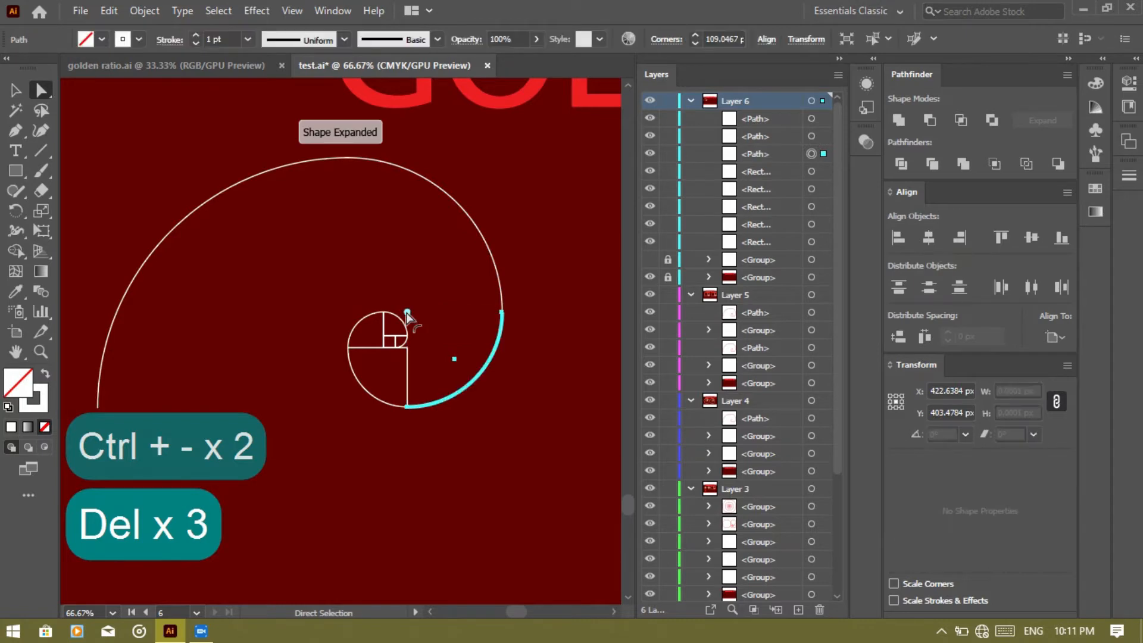
Delete the corner anchors opposite the arcs on the fourth, fifth and sixth rounded squares, keeping only their arcs
click(408, 348)
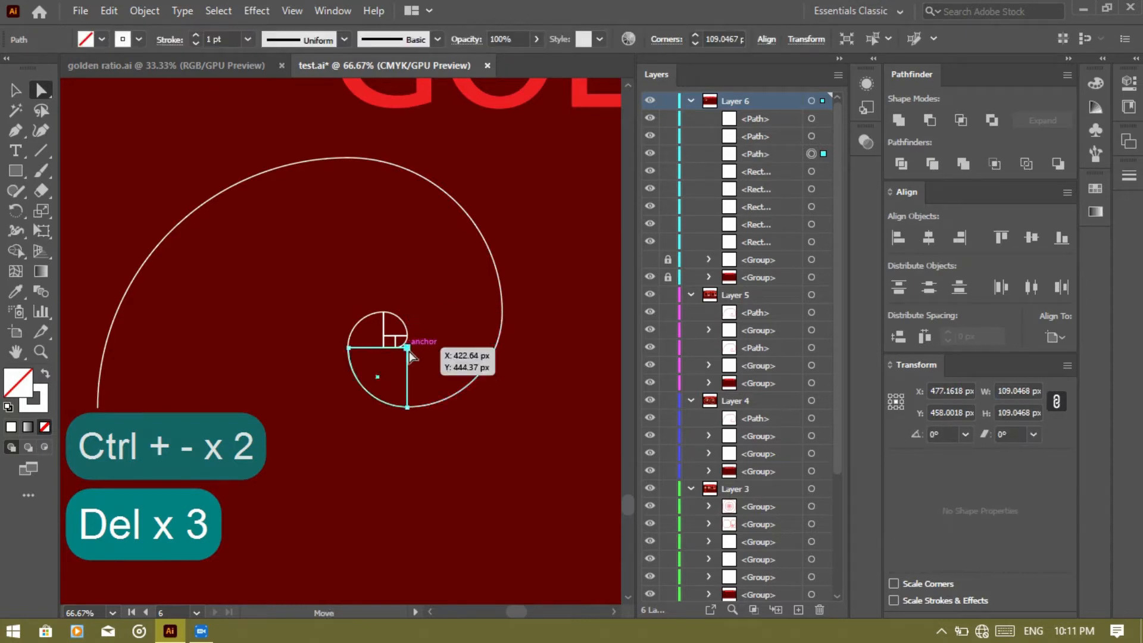
key(Delete)
click(384, 347)
key(Delete)
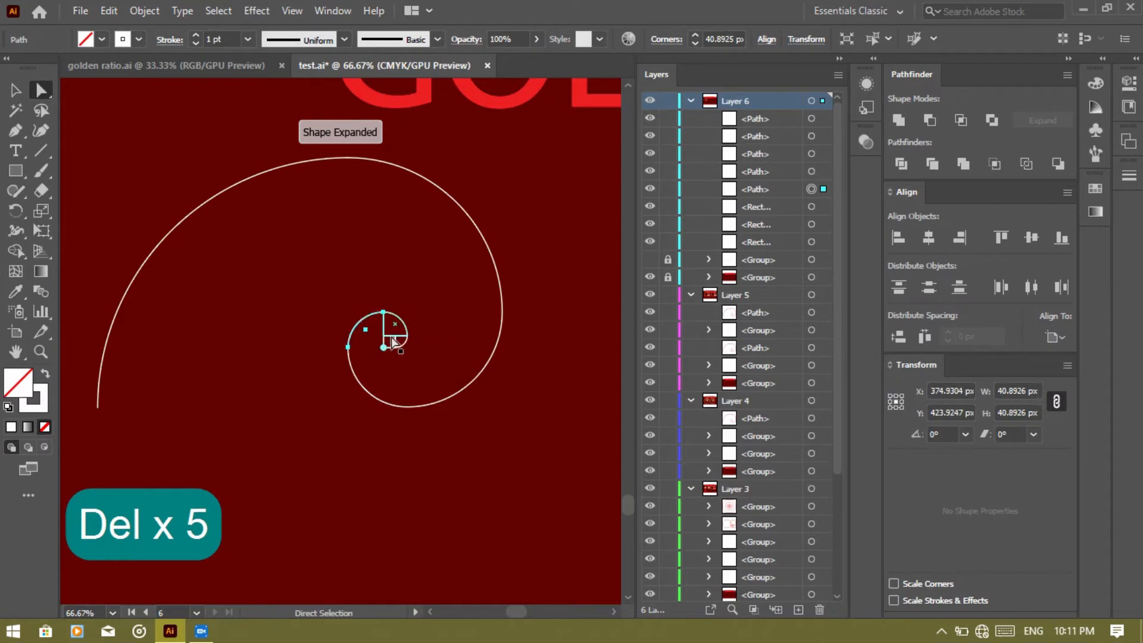
click(385, 337)
key(Delete)
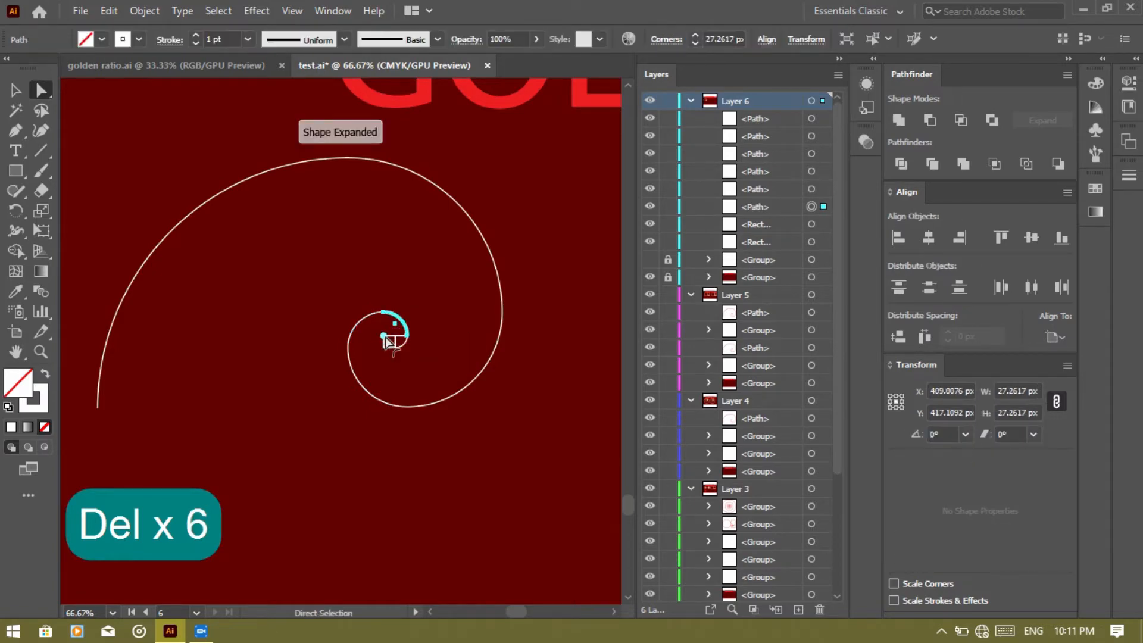
Delete the leftover unrounded smallest square at the spiral's centre
click(381, 356)
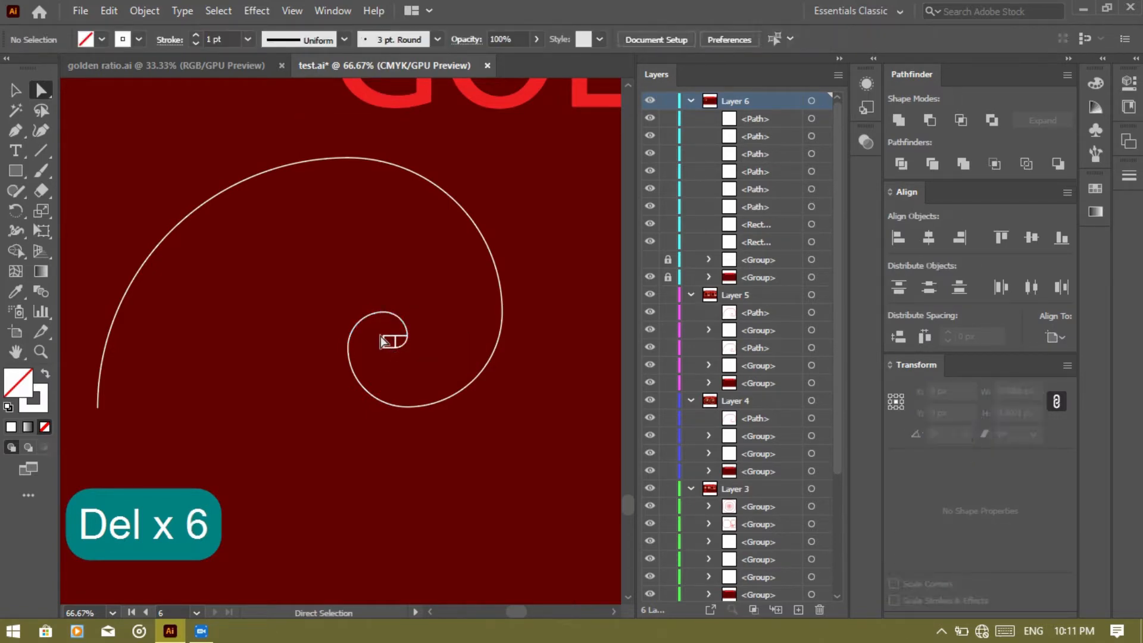
click(383, 337)
key(Delete)
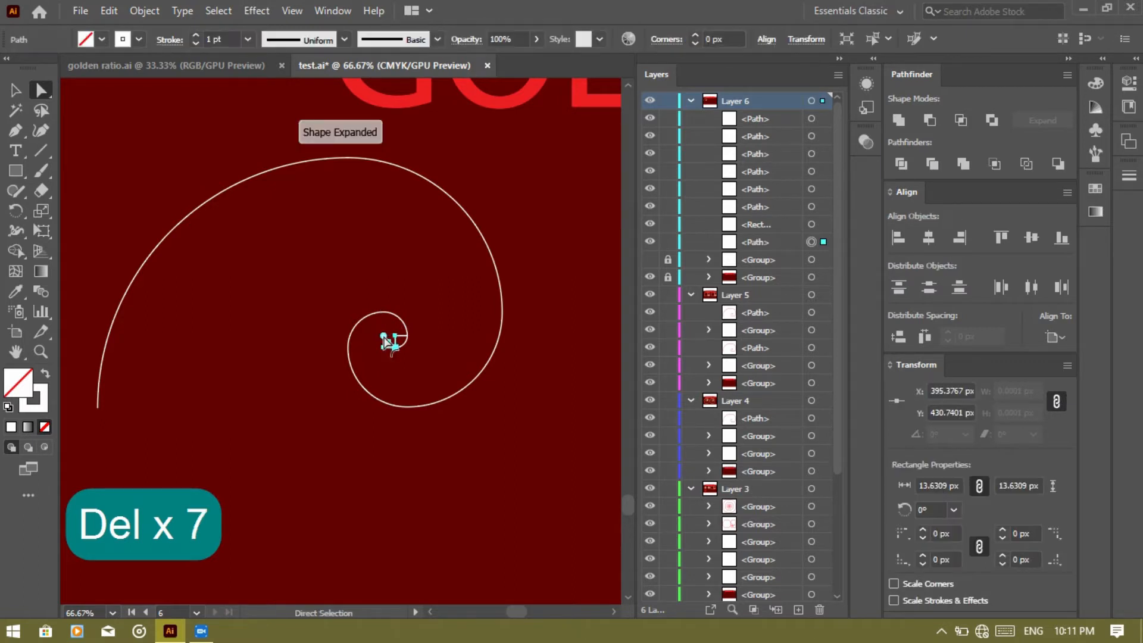
key(Delete)
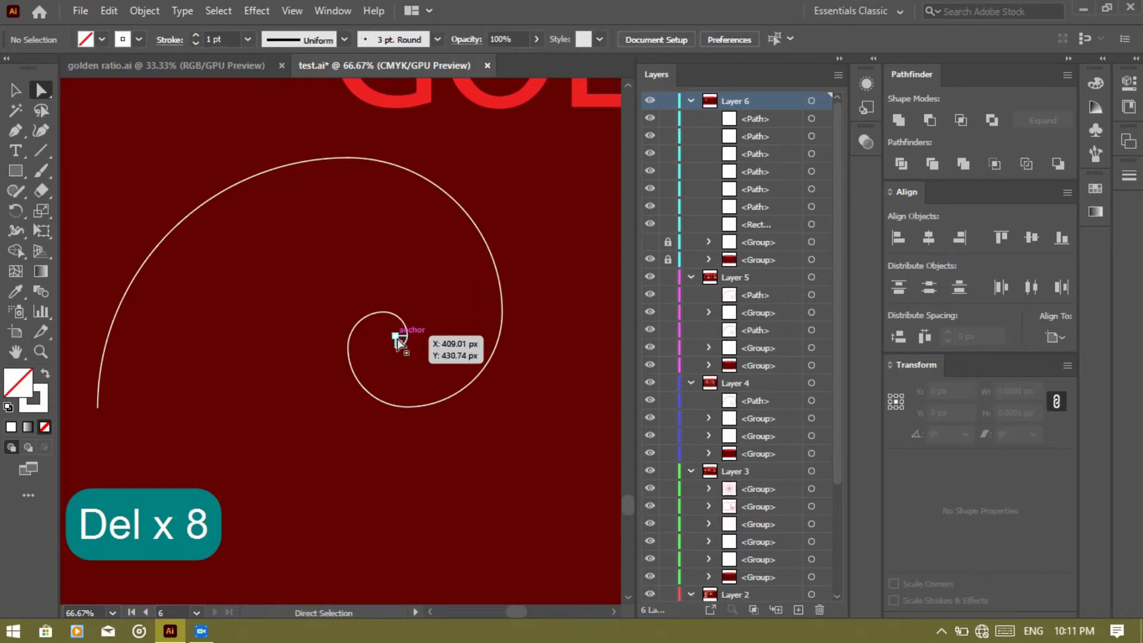
Delete the top-left anchor of the smallest rounded square, keeping only its arc, and clear the selection
click(399, 342)
key(Delete)
click(481, 402)
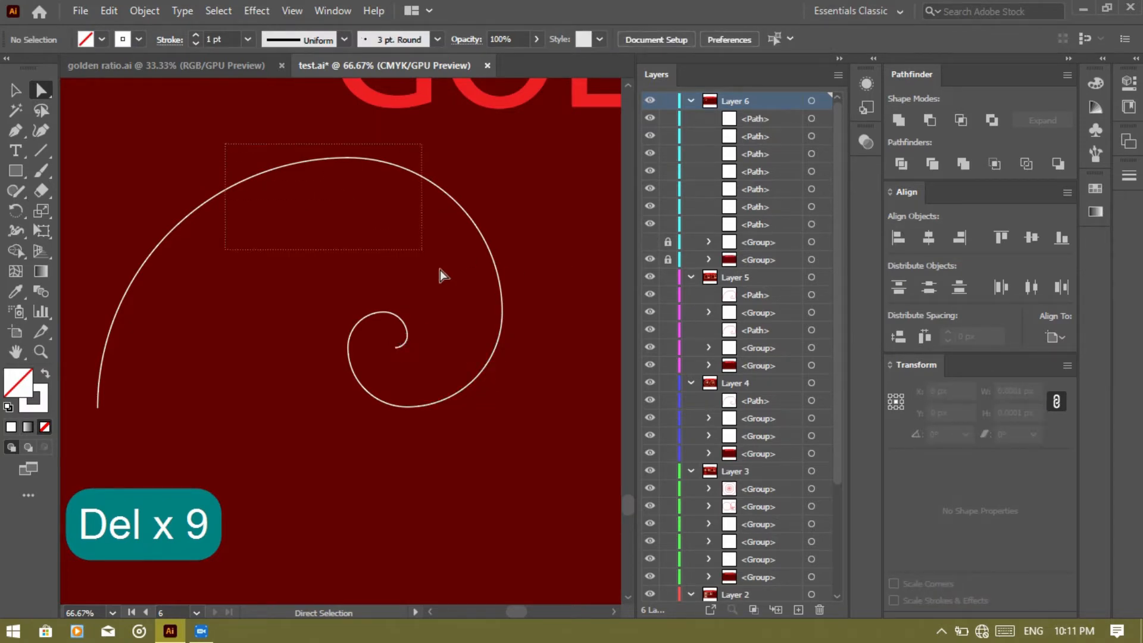
Group all seven arcs of the spiral and show the hidden original golden rectangle group
drag(537, 454, 537, 454)
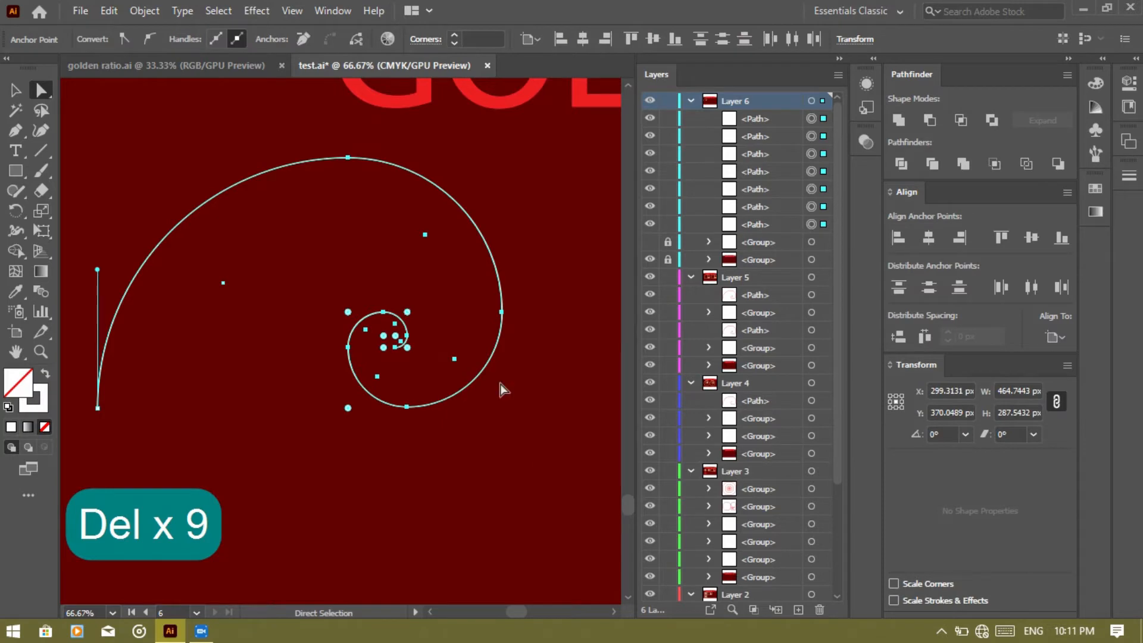
right_click(474, 321)
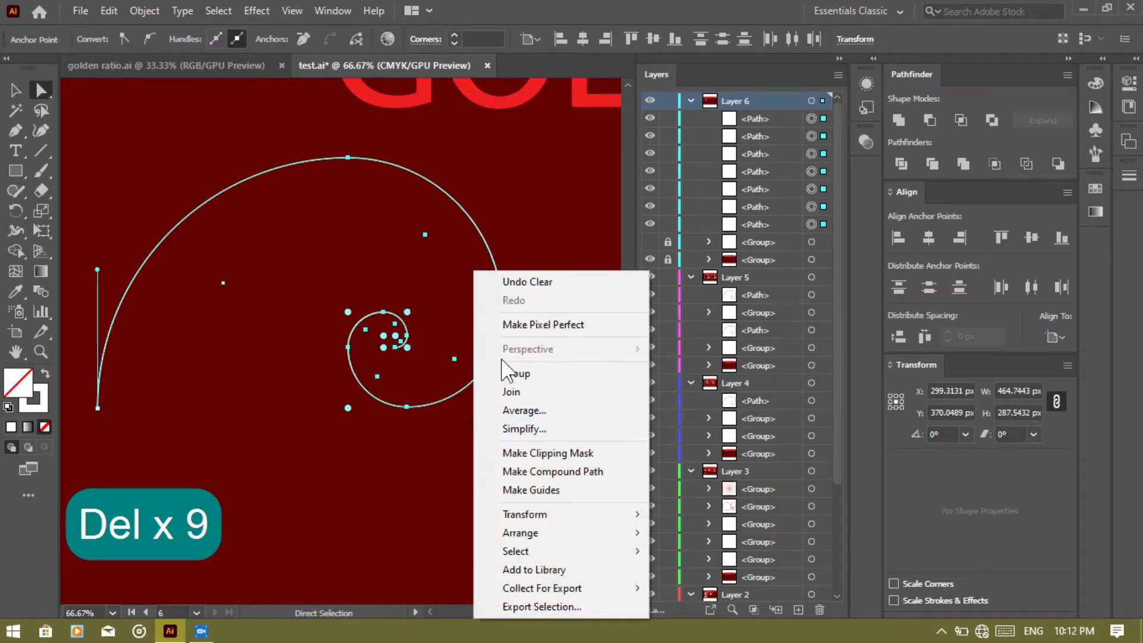
click(506, 374)
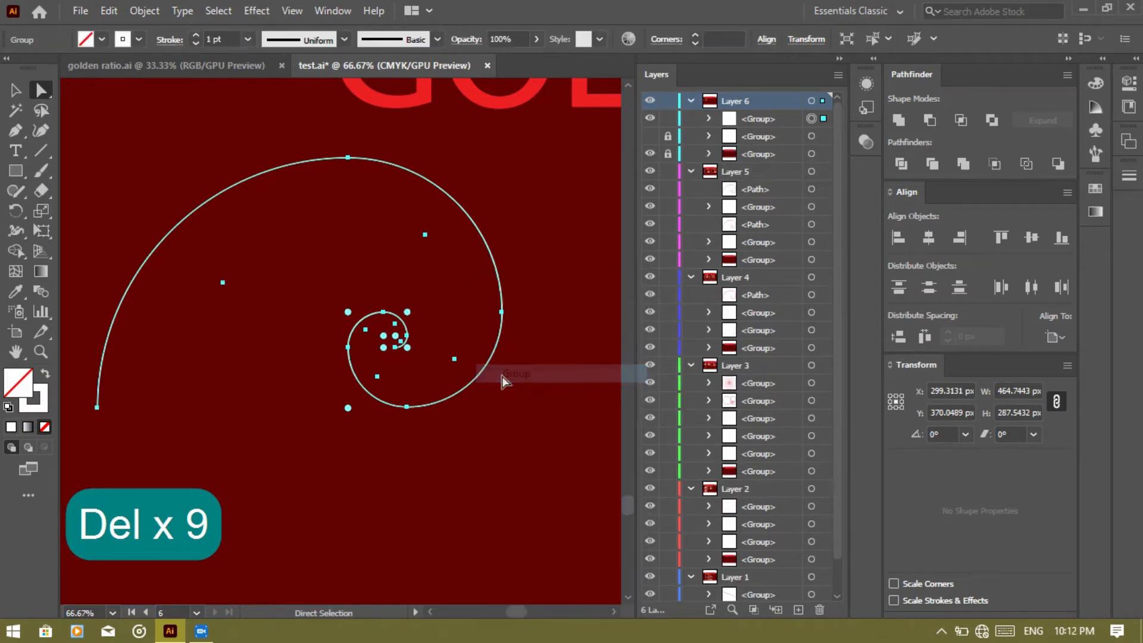
click(651, 139)
Copy the red 8 pt stroke style of the previous artboard's spiral onto the new arc group with the Eyedropper
scroll(517, 337, up, 6)
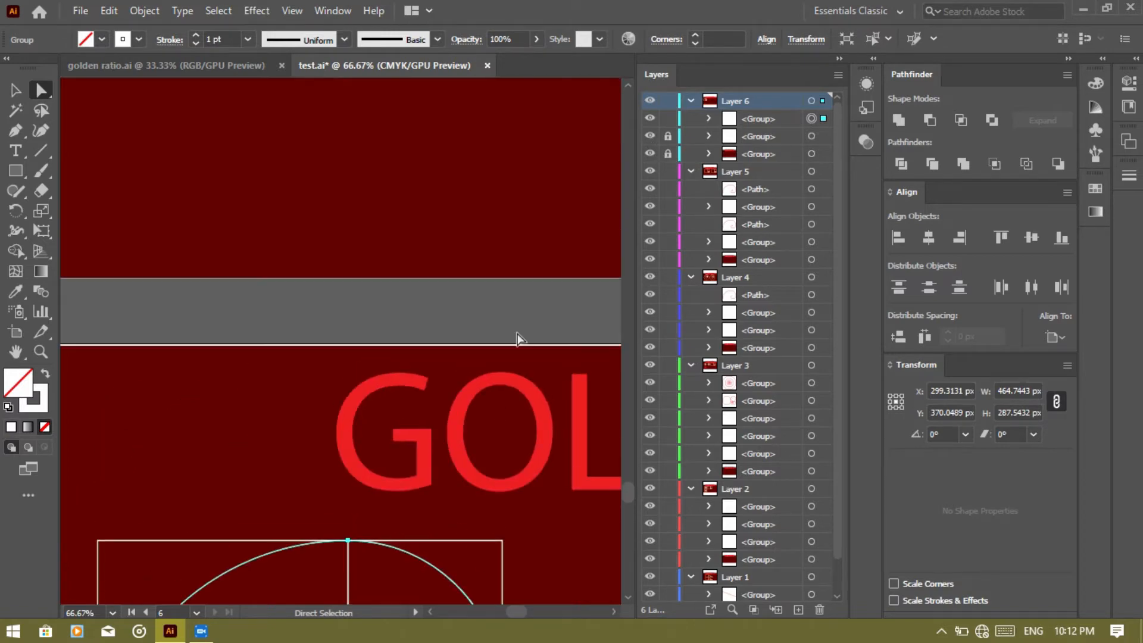
key(i)
scroll(521, 327, down, 8)
scroll(513, 327, up, 2)
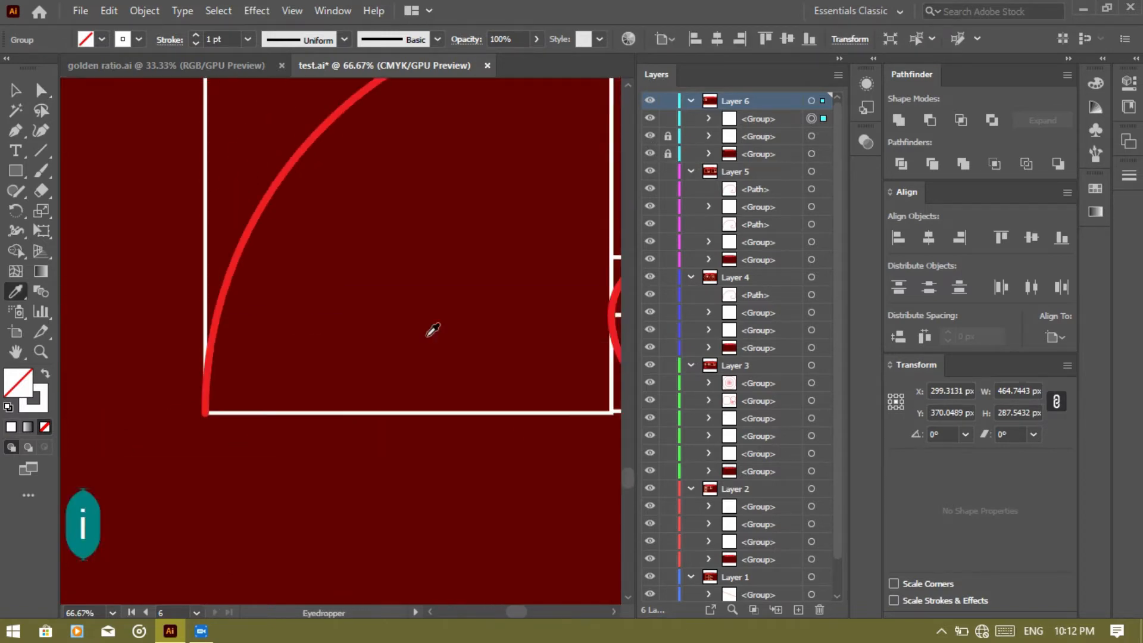
key(ctrl+minus)
key(ctrl+minus)
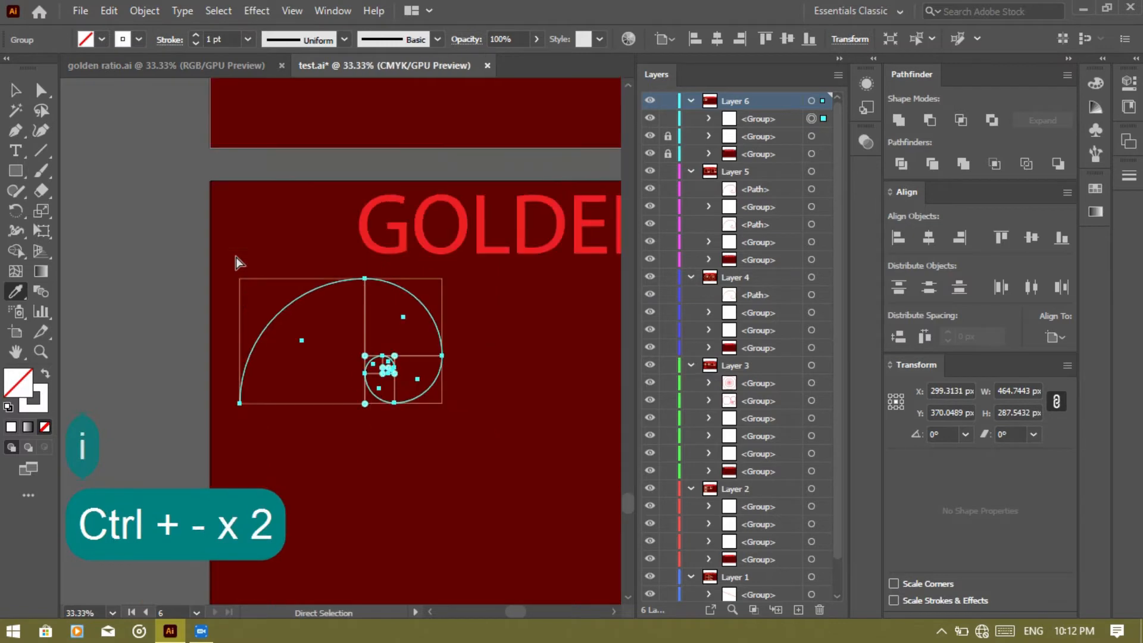
scroll(242, 248, up, 4)
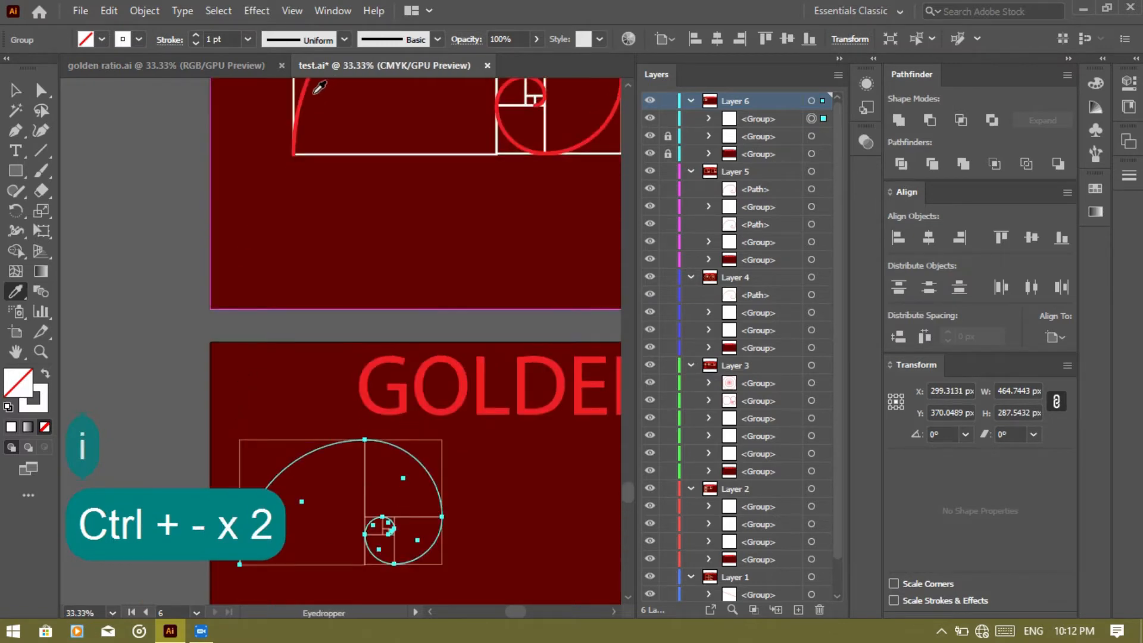
click(309, 88)
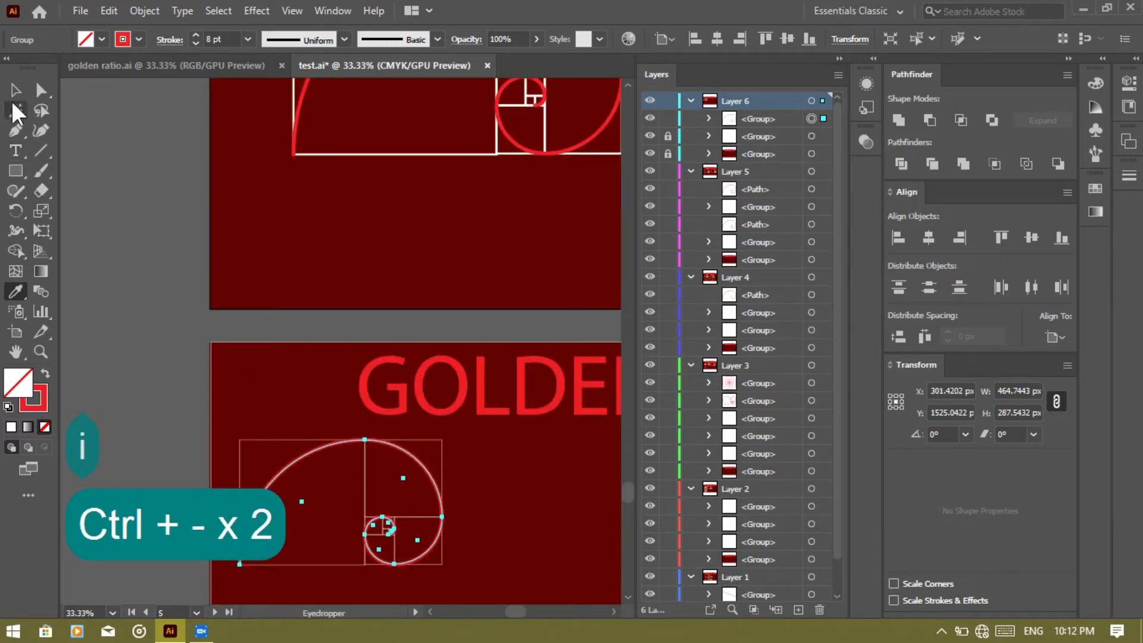
Set the spiral group's stroke weight to 2 pt and clear the selection to inspect it
click(15, 96)
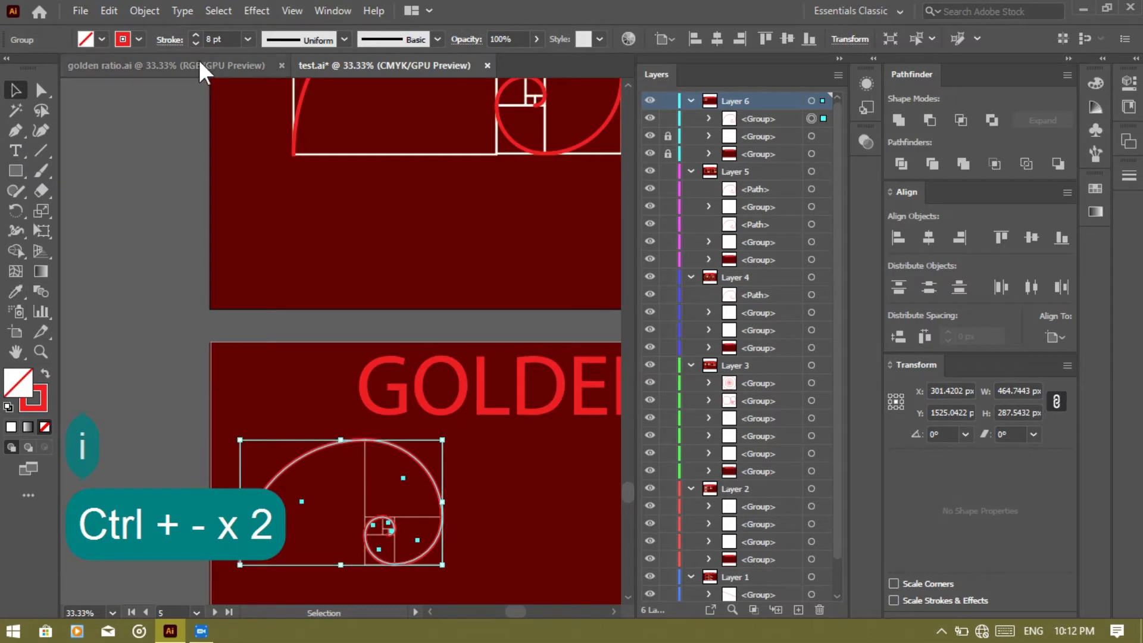
click(195, 44)
key(ctrl+equal)
key(ctrl+equal)
key(ctrl+equal)
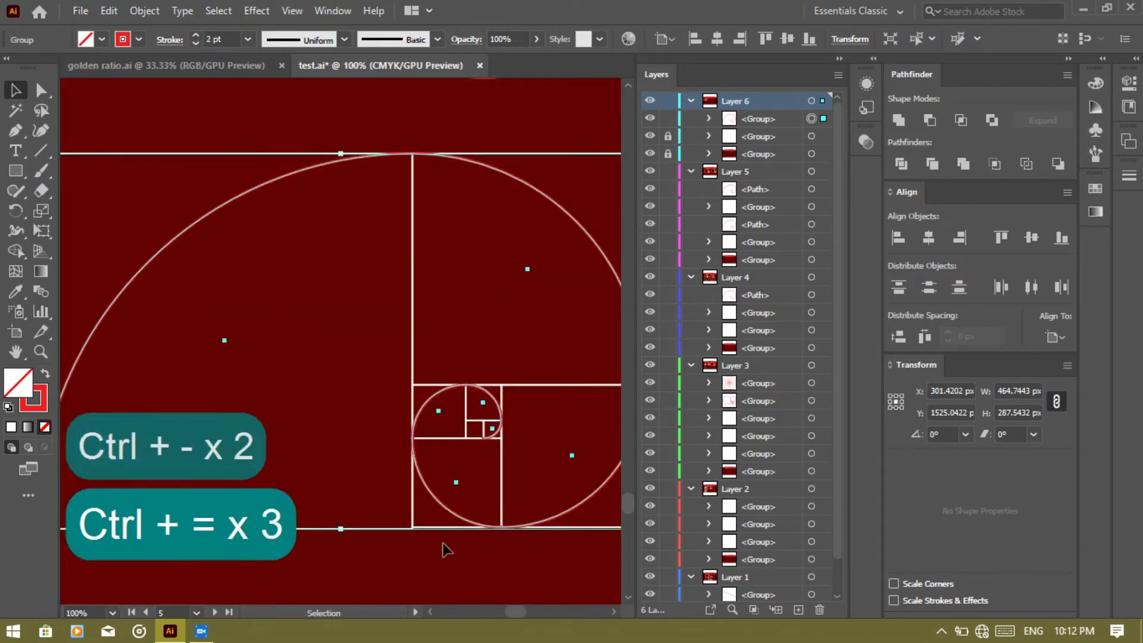
click(443, 544)
scroll(442, 544, right, 11)
scroll(442, 544, left, 5)
Set the spiral group's stroke weight to 4 pt and clear the selection
click(149, 188)
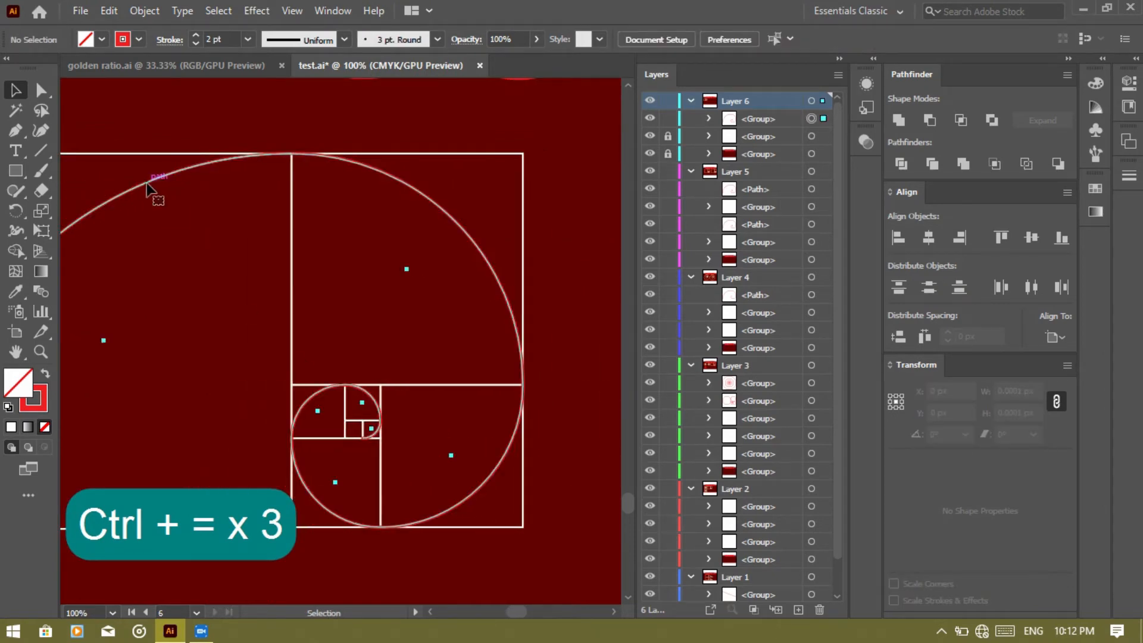
click(195, 34)
click(195, 34)
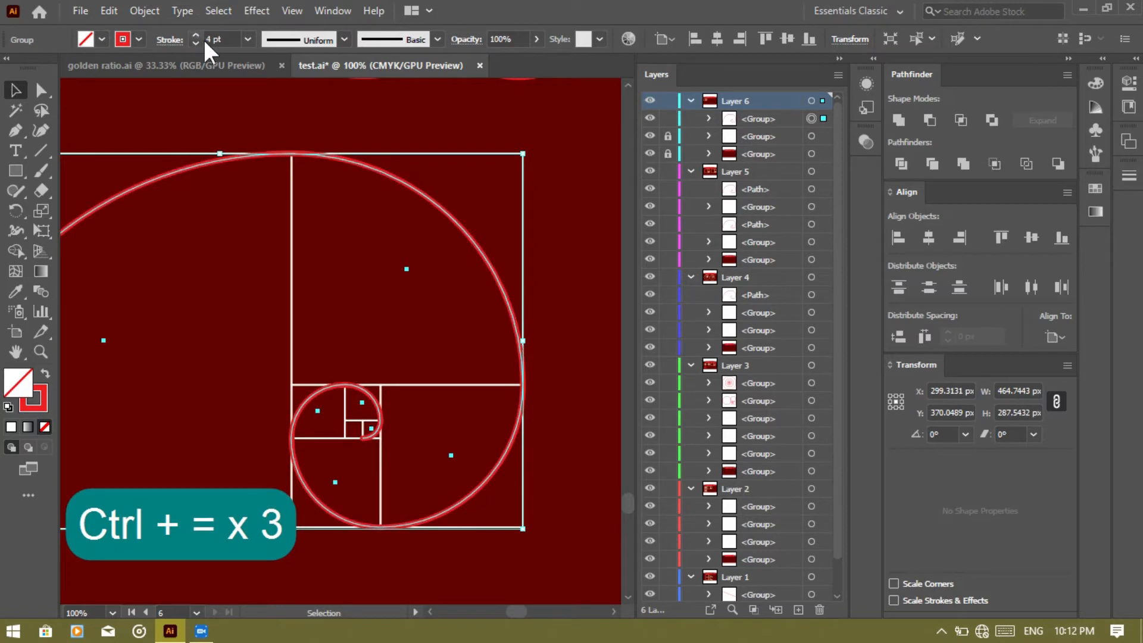
click(555, 295)
scroll(553, 294, left, 9)
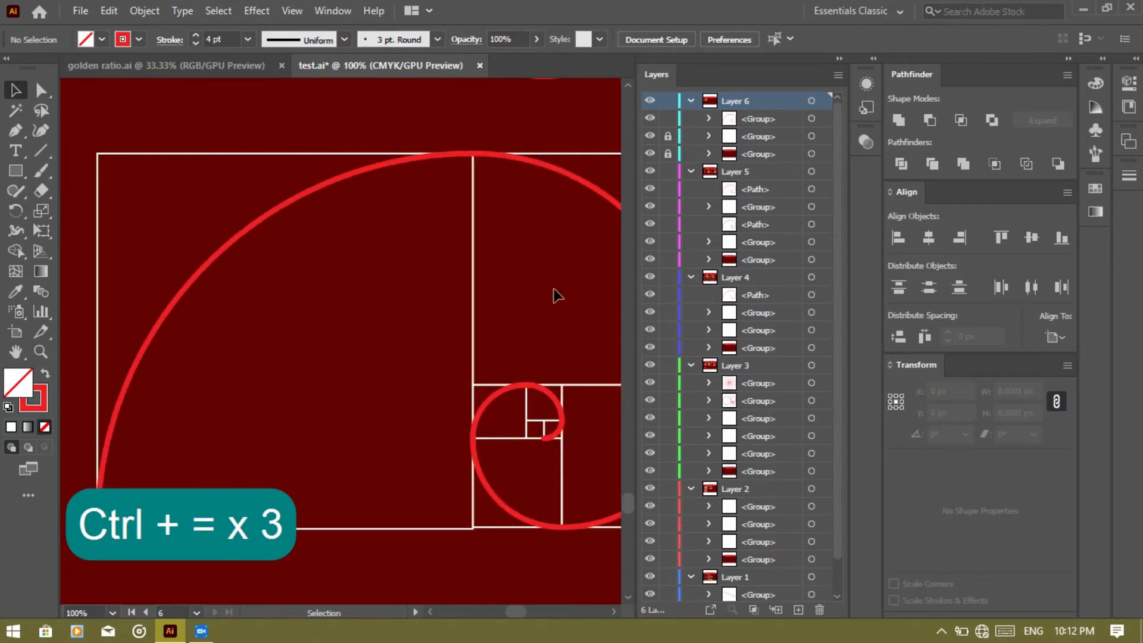
scroll(554, 294, right, 13)
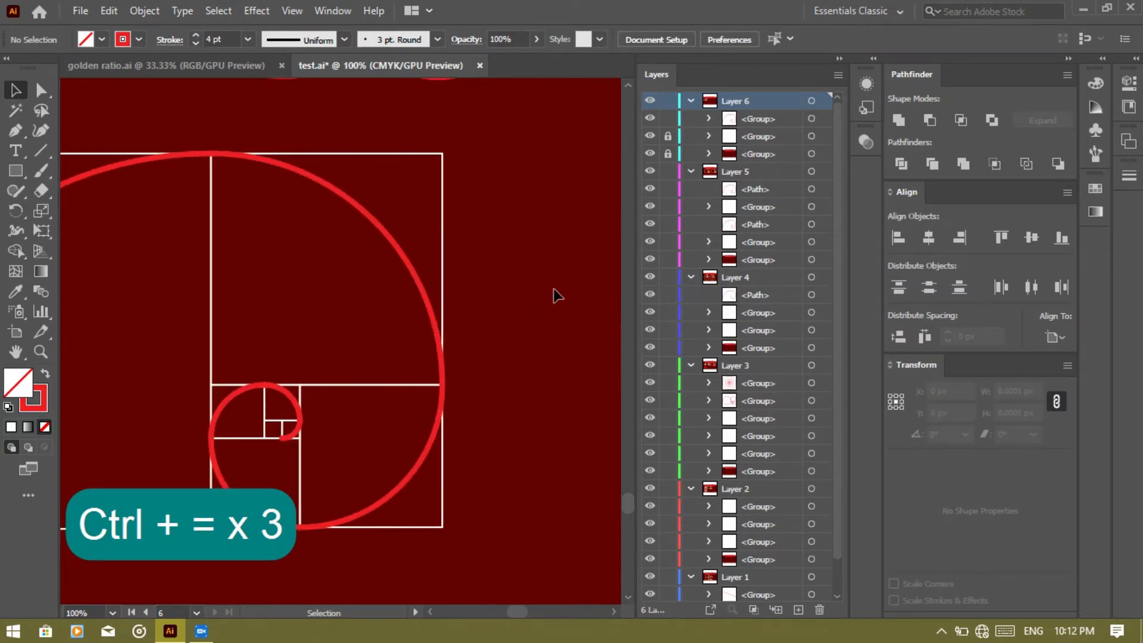
Isolate the spiral group, move its upper-right arc out of the golden rectangle, undo the move and leave isolation
double_click(410, 267)
drag(407, 271, 555, 232)
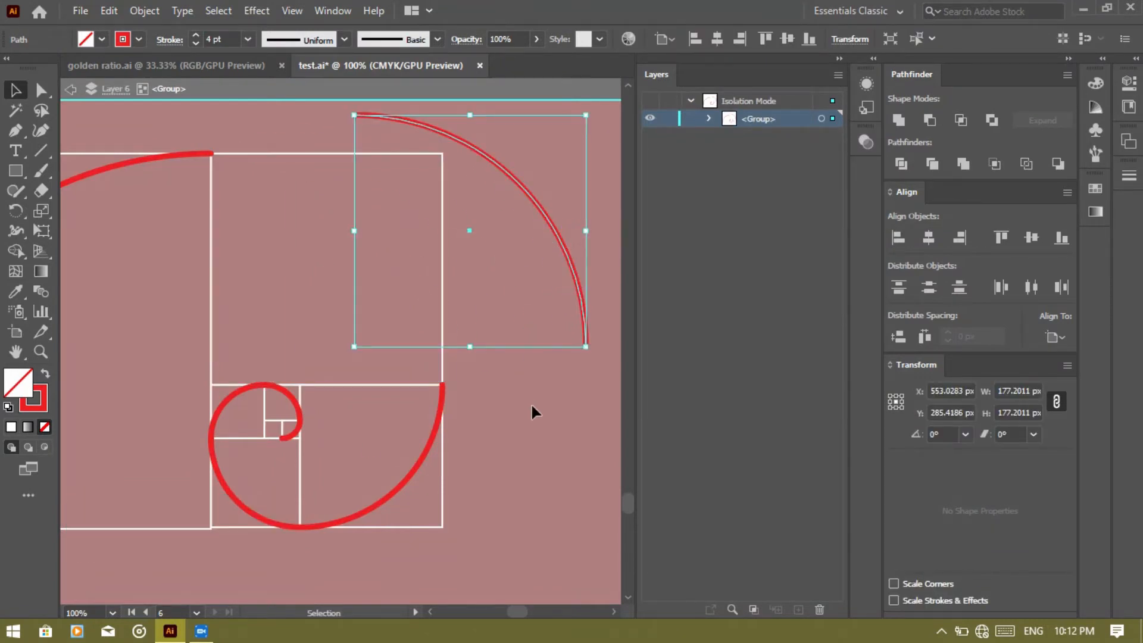
key(ctrl+z)
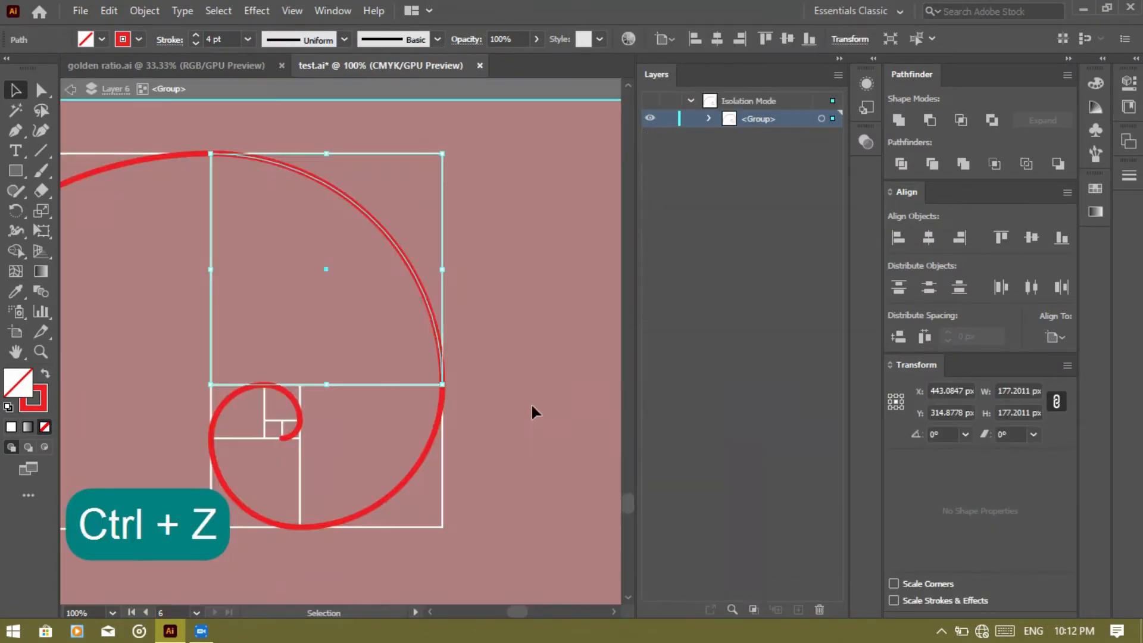
key(Escape)
Unlock the golden rectangle group and duplicate it together with the spiral about 504 px to the right
key(ctrl+minus)
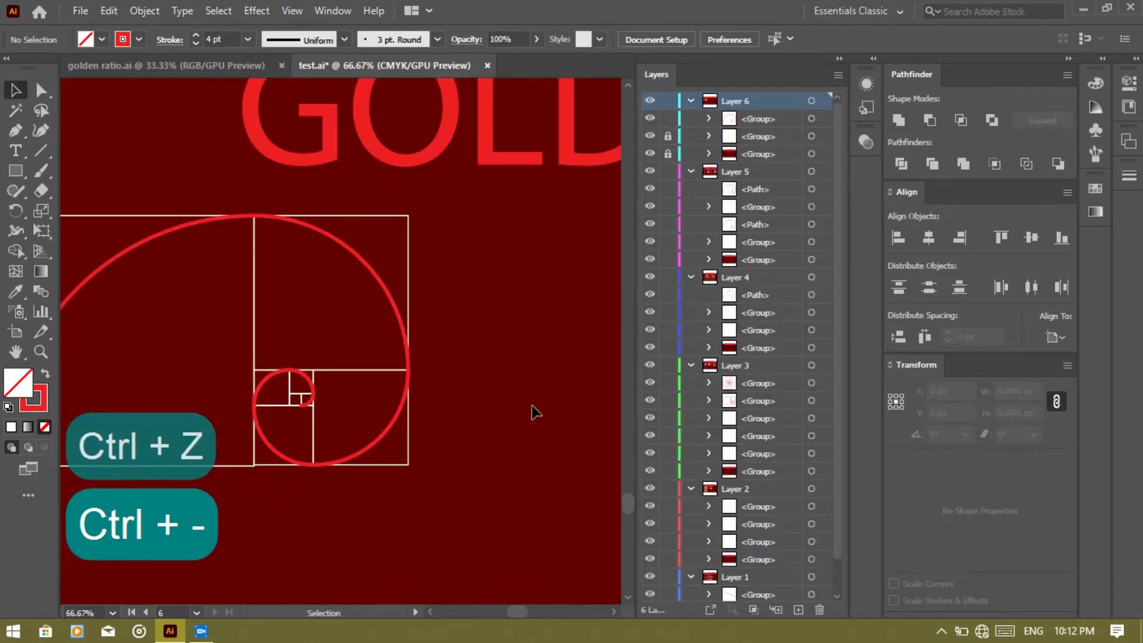
scroll(532, 406, left, 3)
scroll(532, 406, right, 1)
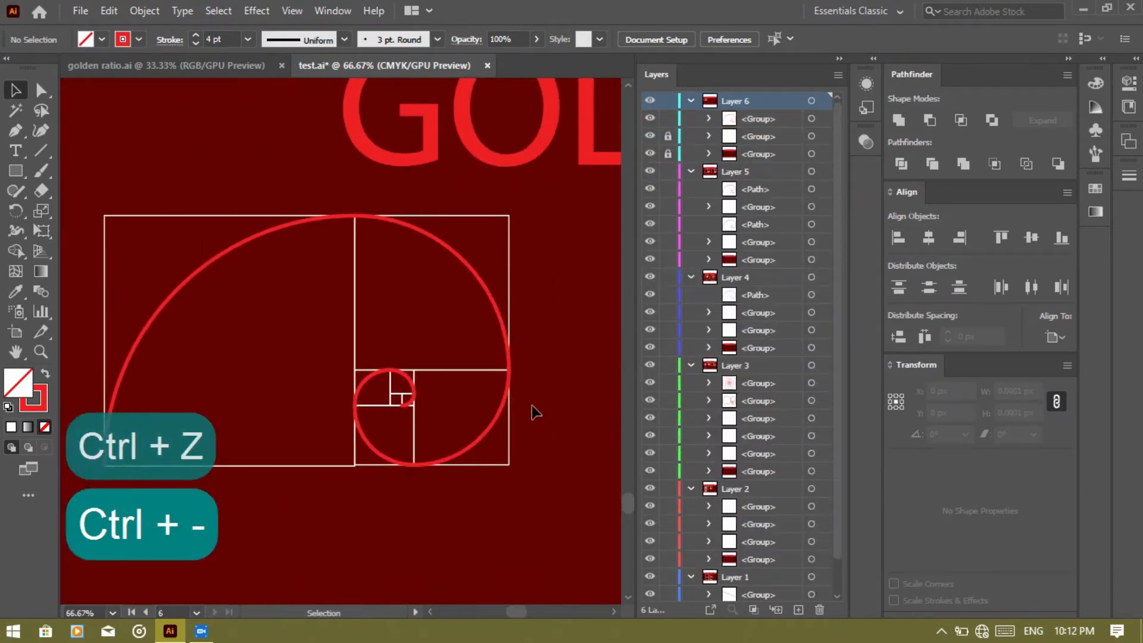
scroll(532, 406, right, 3)
scroll(532, 405, left, 3)
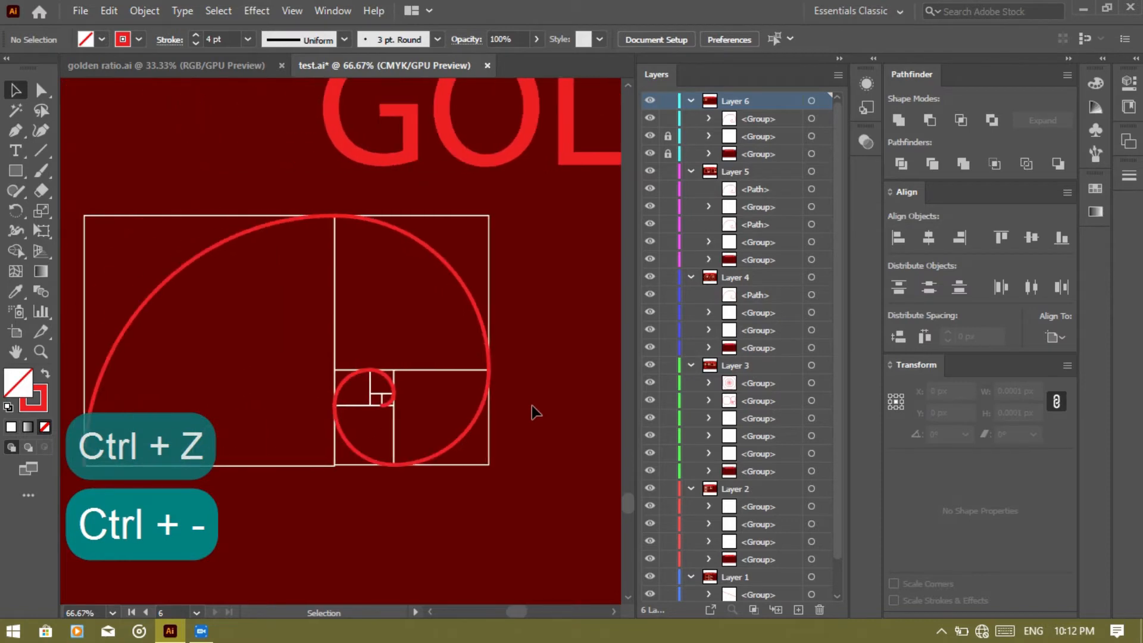
key(ctrl+minus)
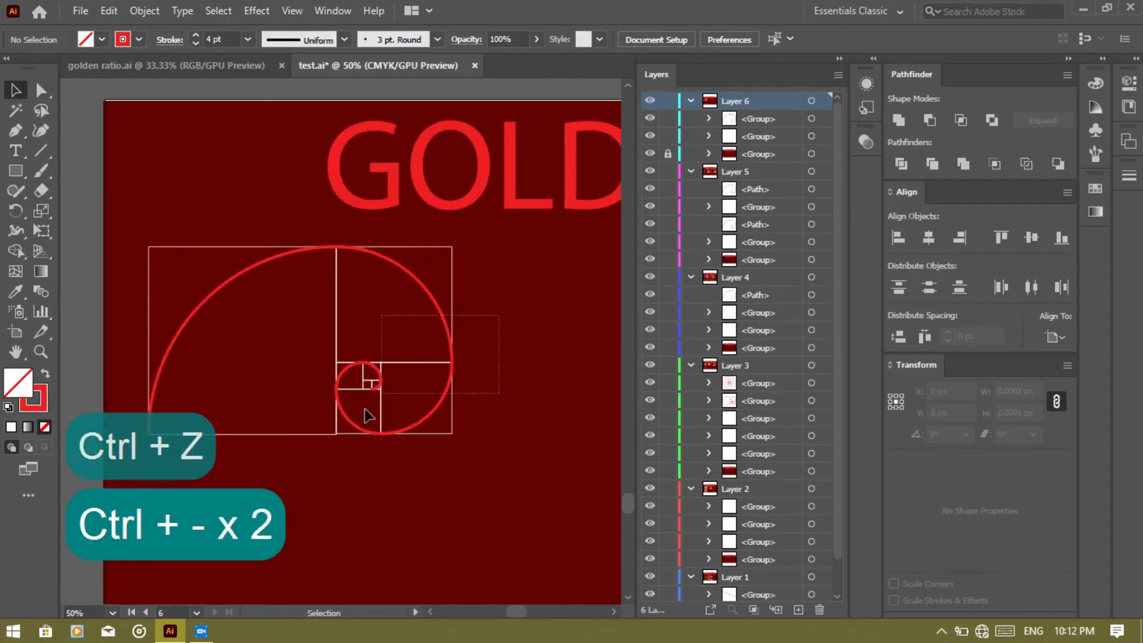
click(331, 436)
scroll(472, 388, right, 5)
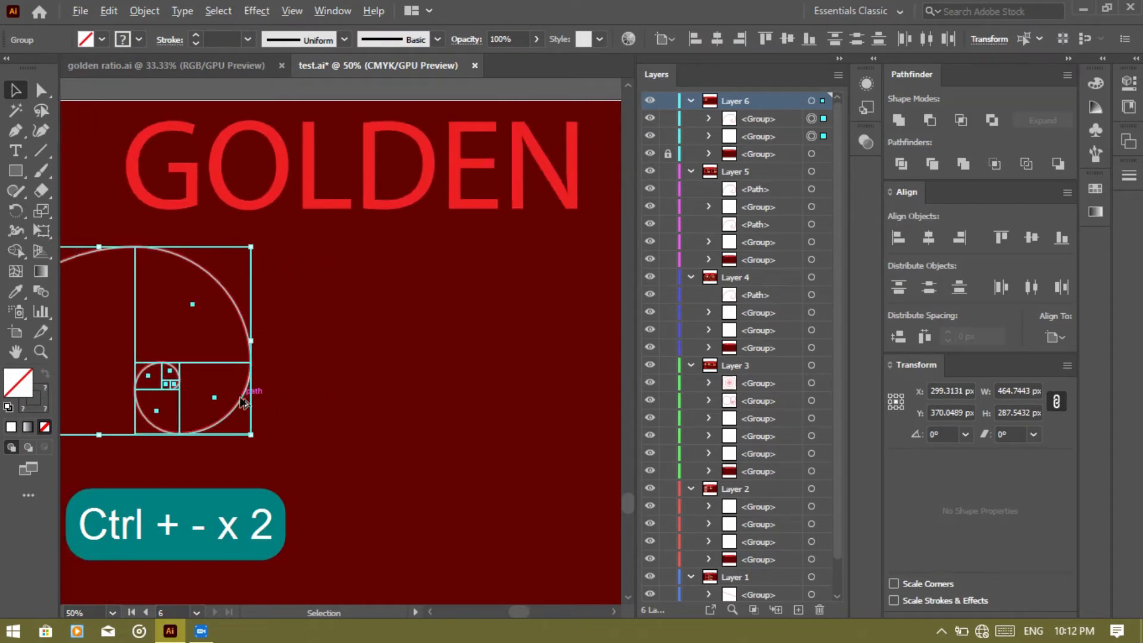
drag(241, 402, 573, 399)
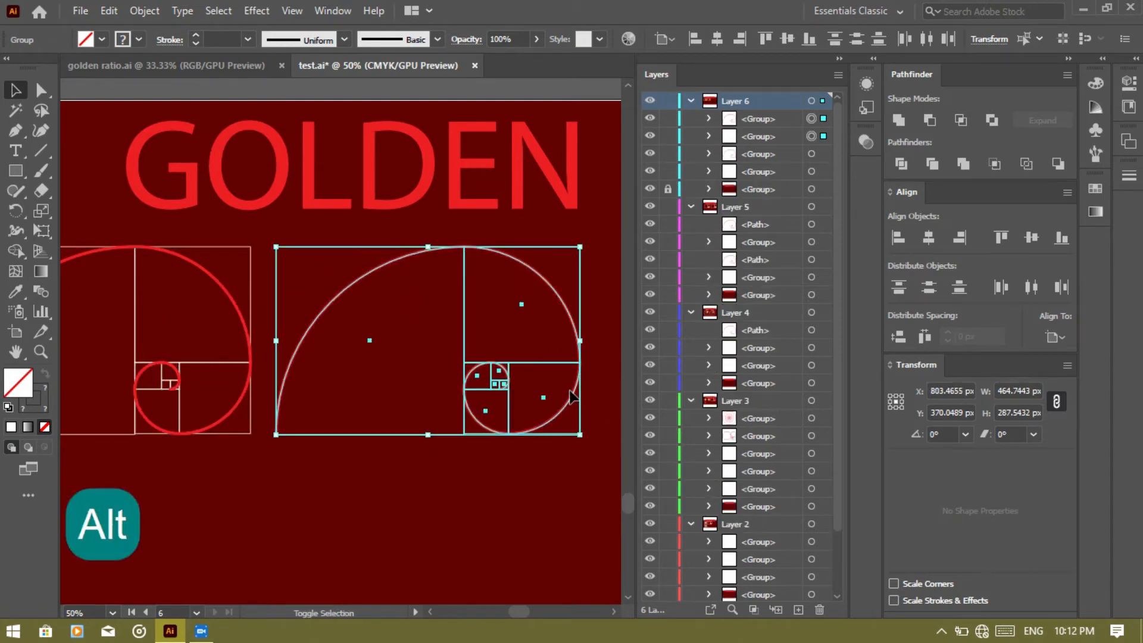
click(500, 496)
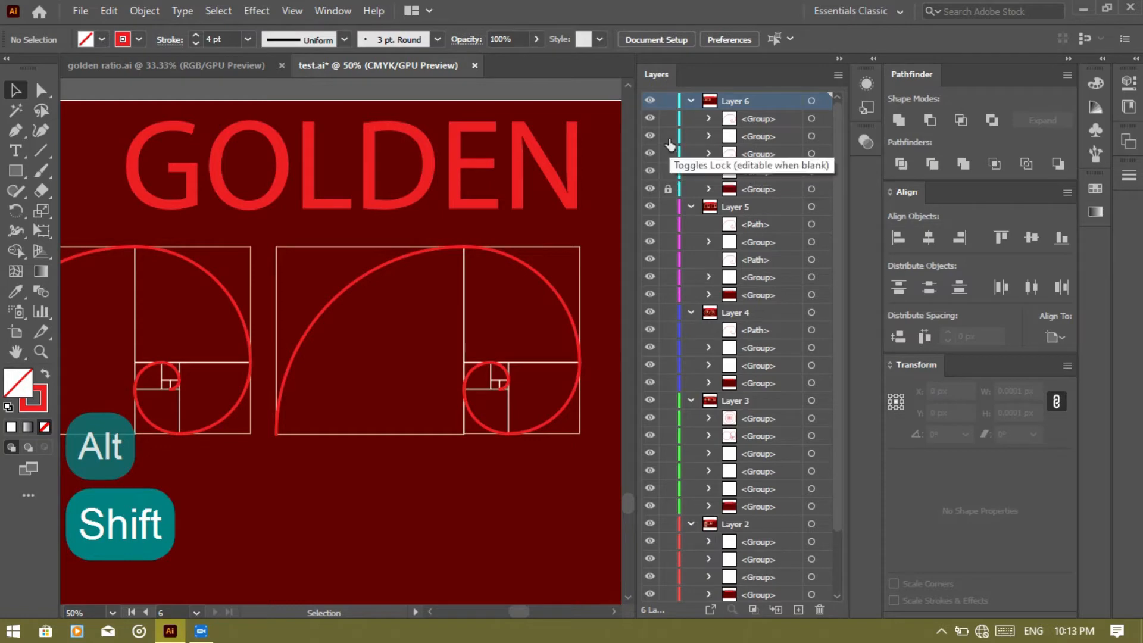
Lock both golden rectangle groups and the original spiral in Layer 6, plus Layers 1 to 5, leaving the duplicated spiral editable
drag(668, 137, 667, 182)
click(669, 209)
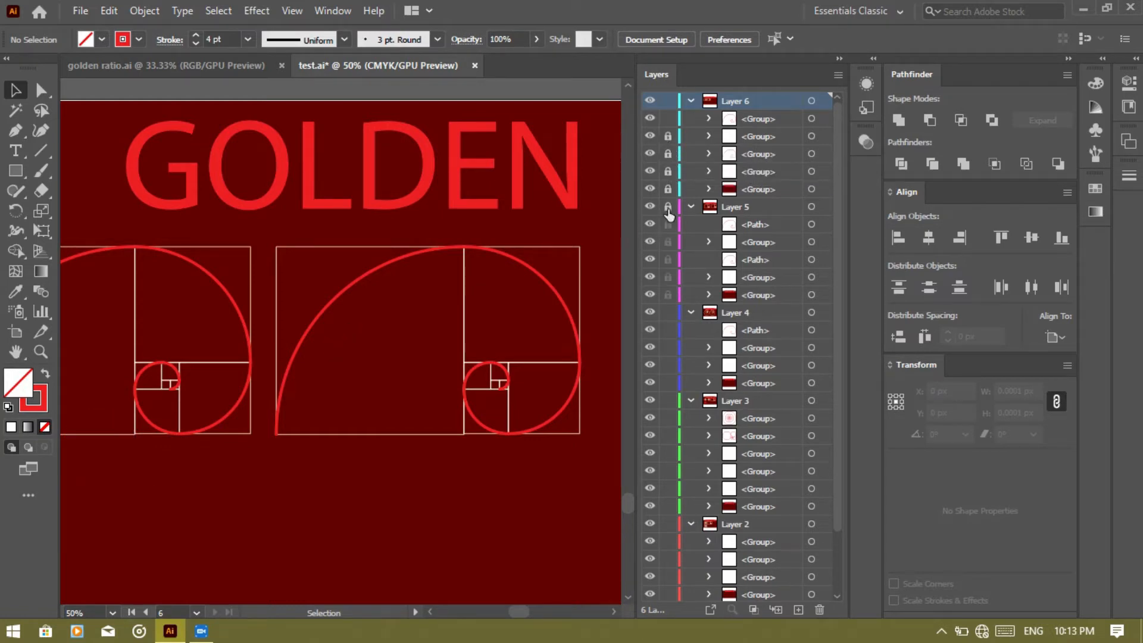
click(666, 401)
click(668, 313)
click(668, 523)
scroll(670, 530, down, 3)
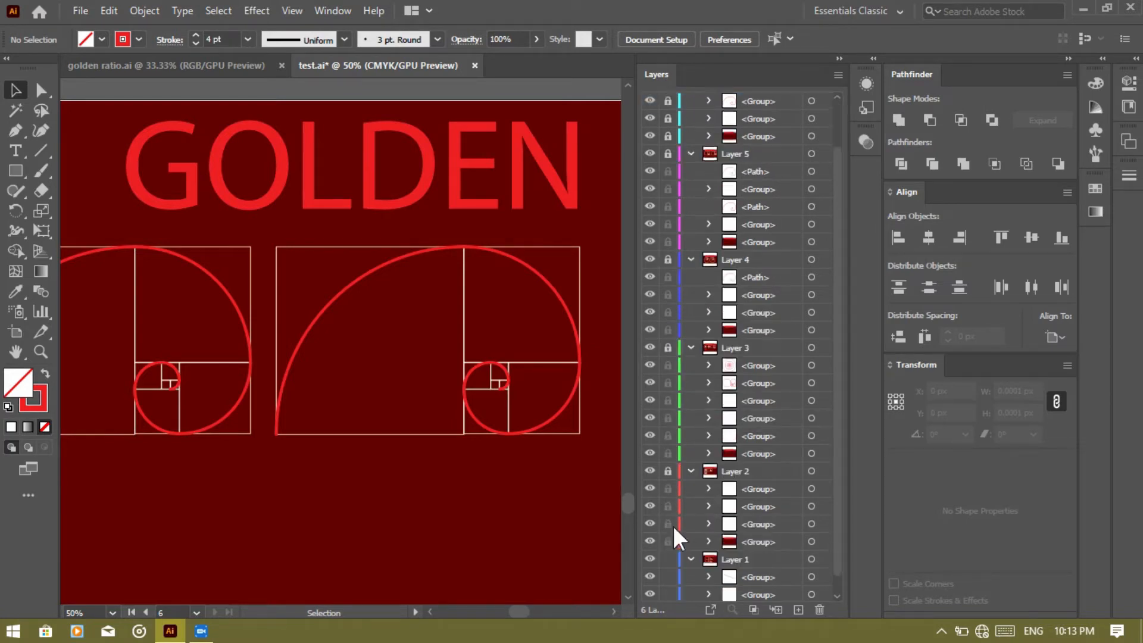
click(668, 539)
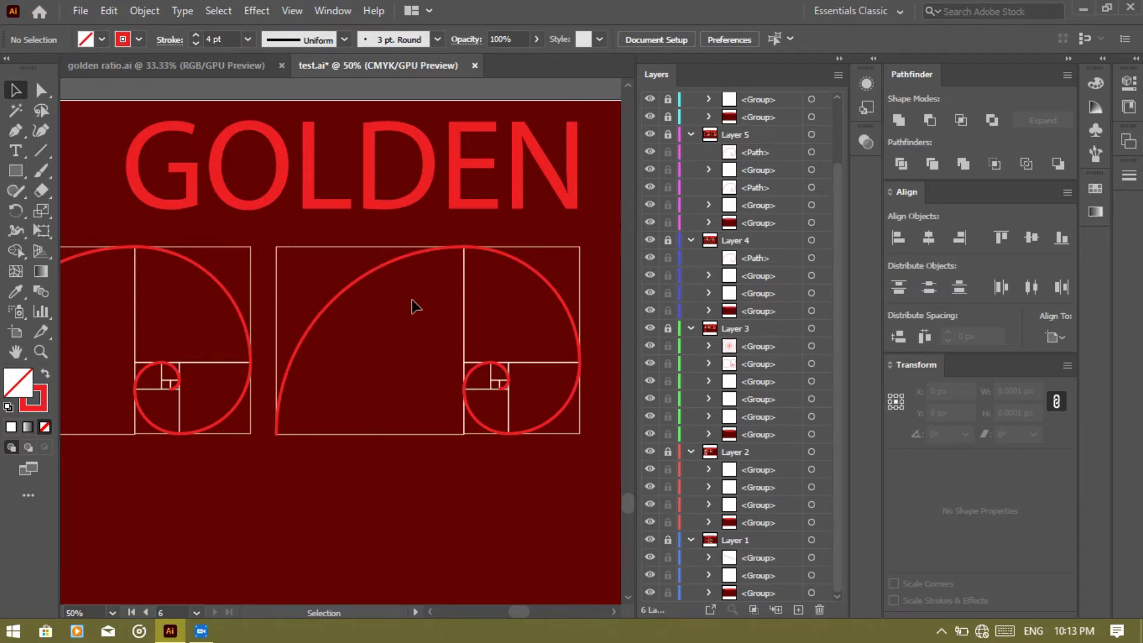
Ungroup the duplicated spiral into separate arcs and clear the selection
click(376, 277)
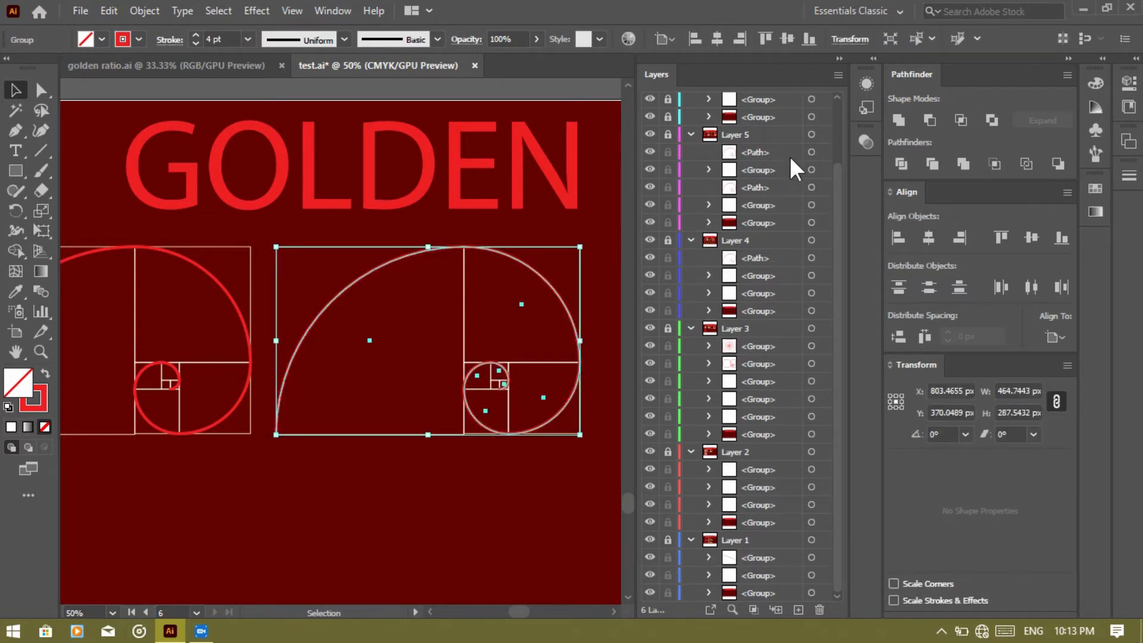
scroll(718, 197, up, 3)
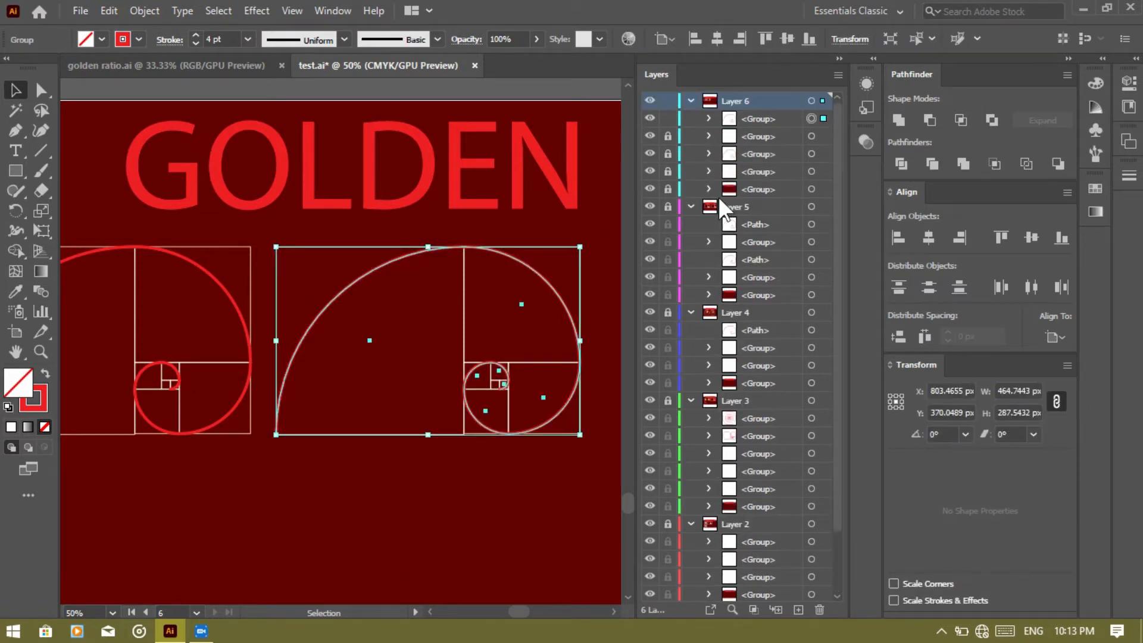
right_click(359, 304)
click(393, 443)
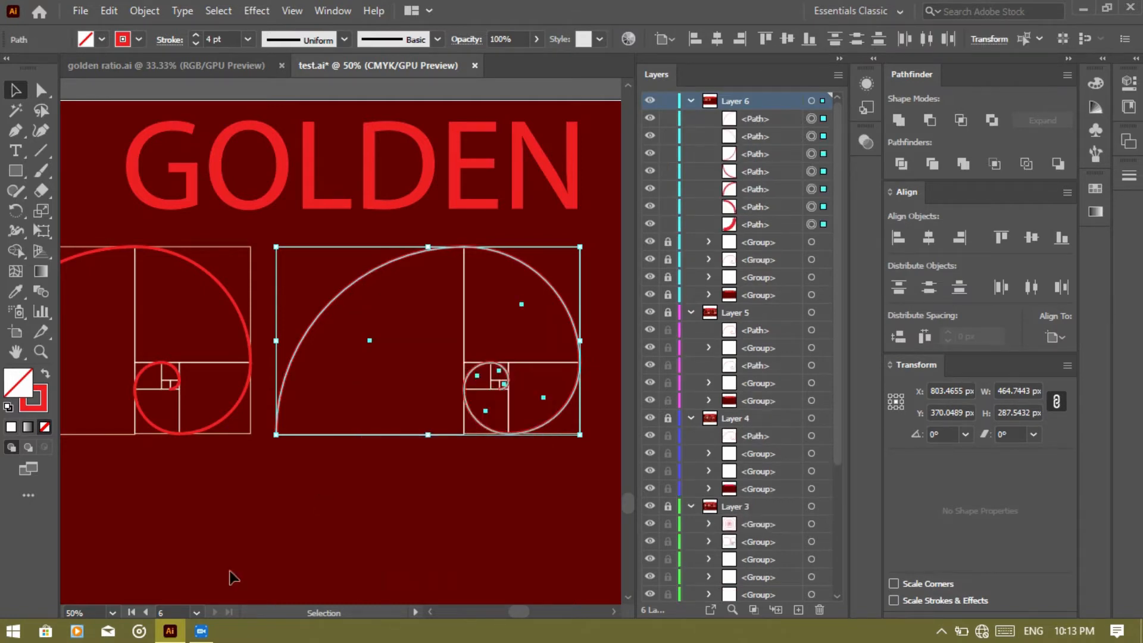
click(194, 637)
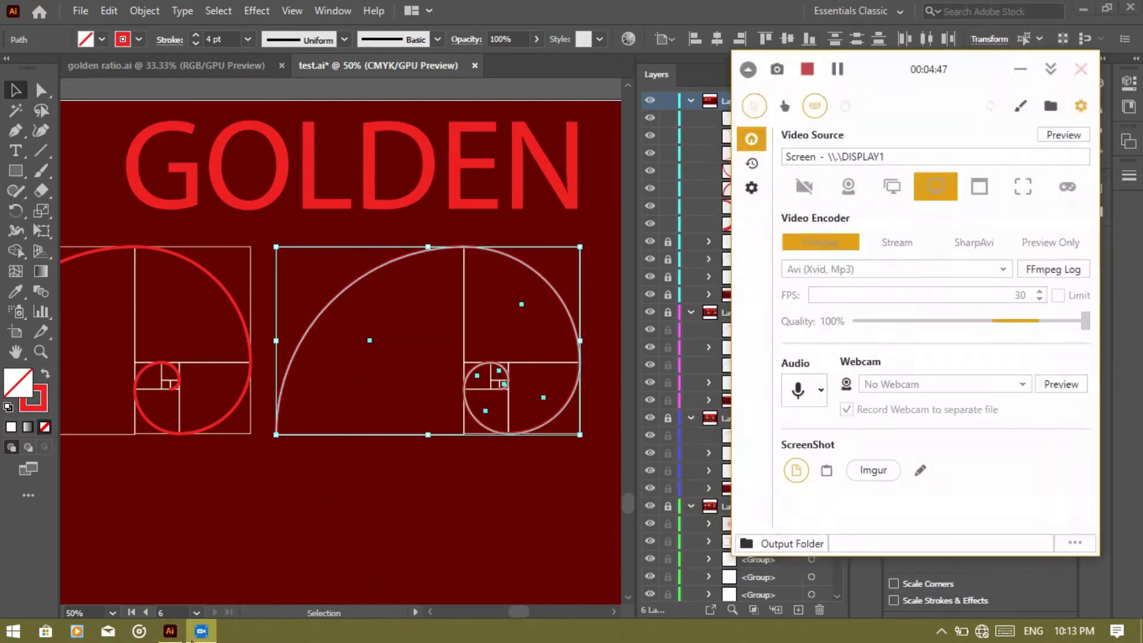
click(195, 636)
click(285, 485)
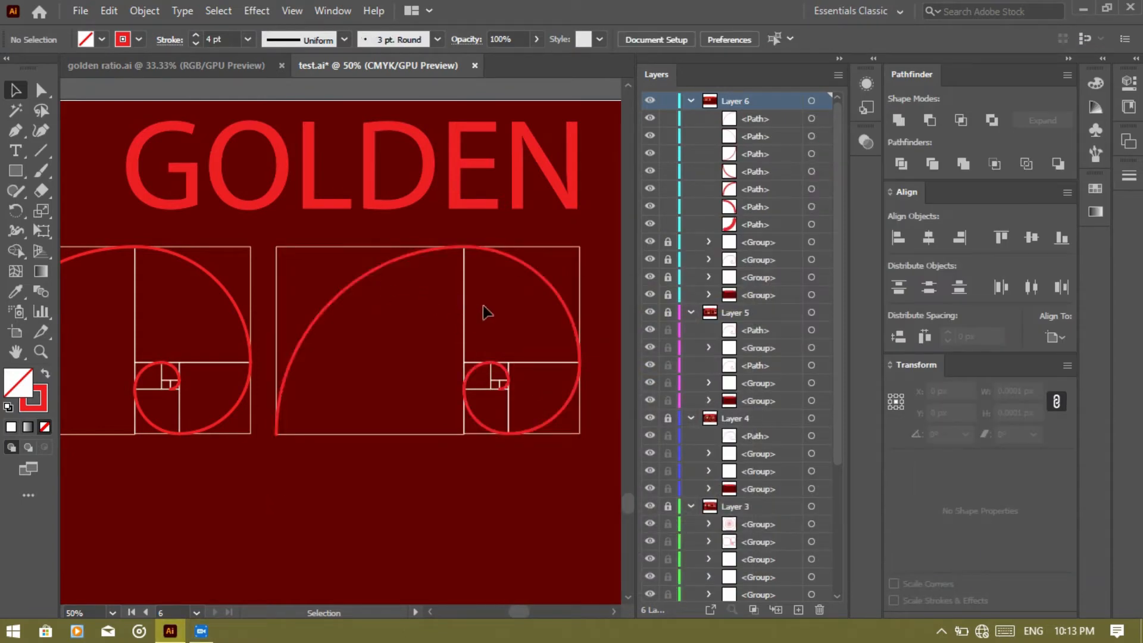
Collapse the layer list to widen the canvas around the duplicated spiral
scroll(378, 327, right, 3)
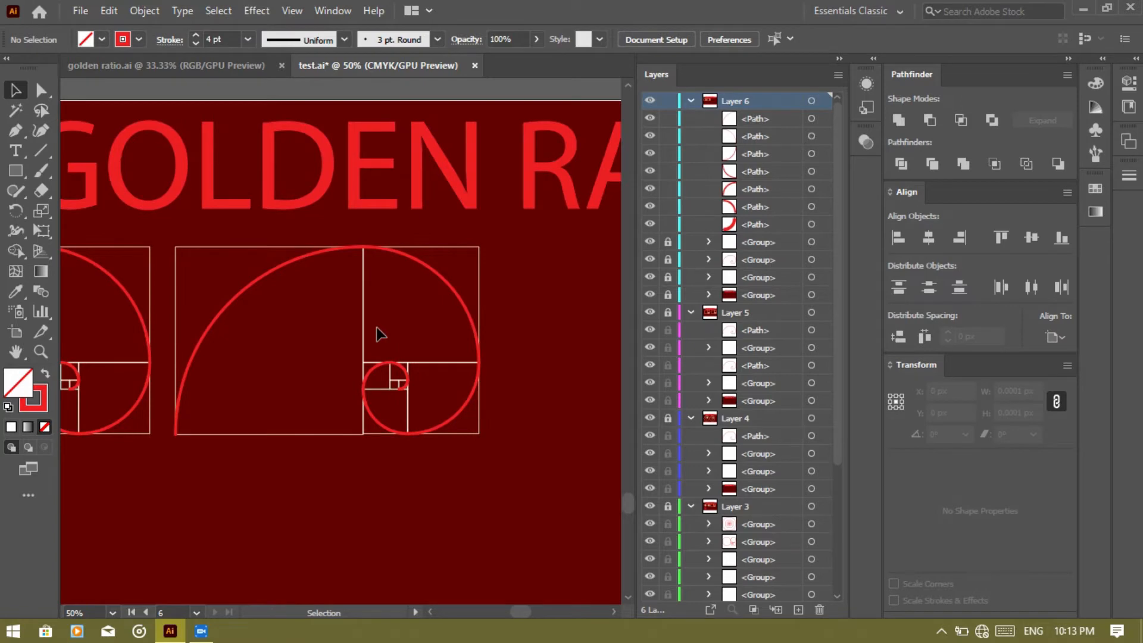
key(ctrl+equal)
key(ctrl+equal)
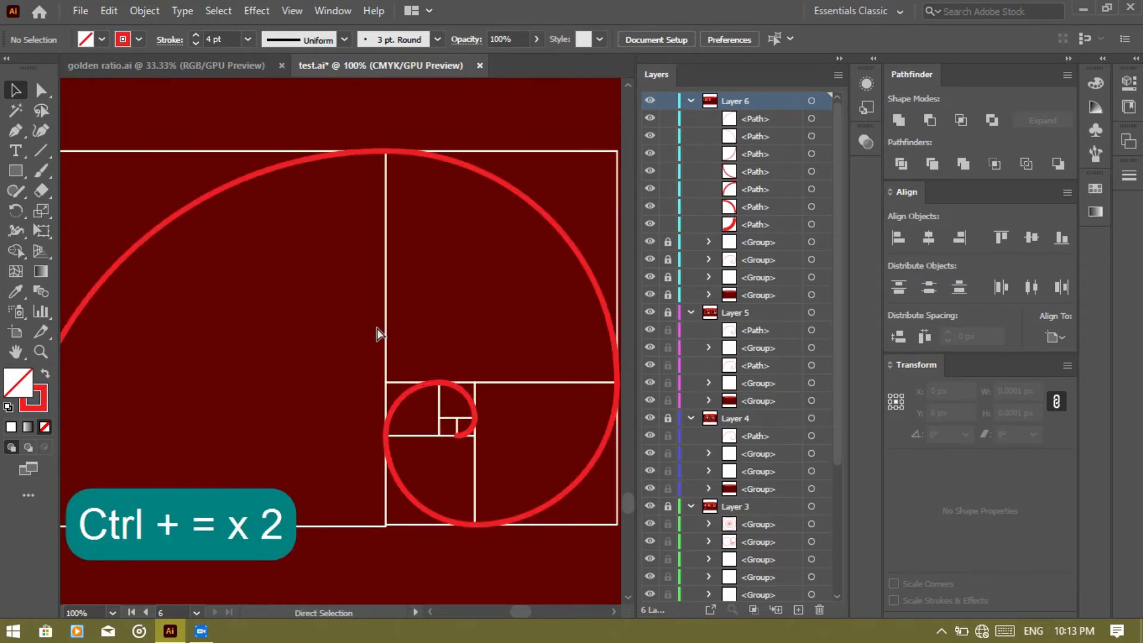
key(ctrl+minus)
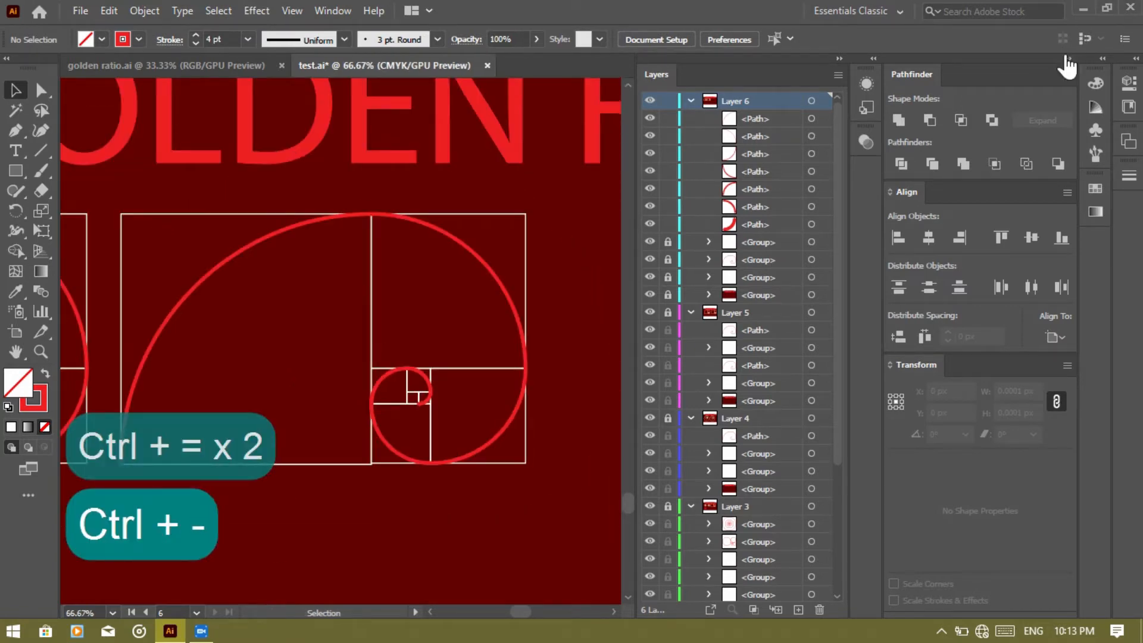
click(840, 58)
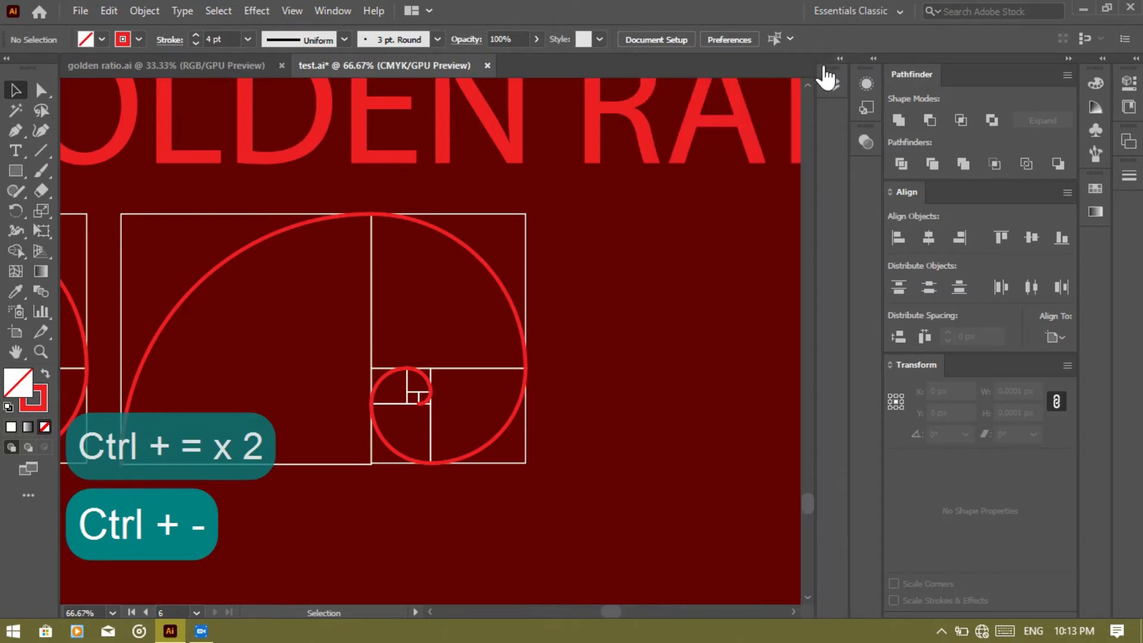
Rotate the duplicated spiral's second-largest arc by 180° in place, with the preview on
click(249, 255)
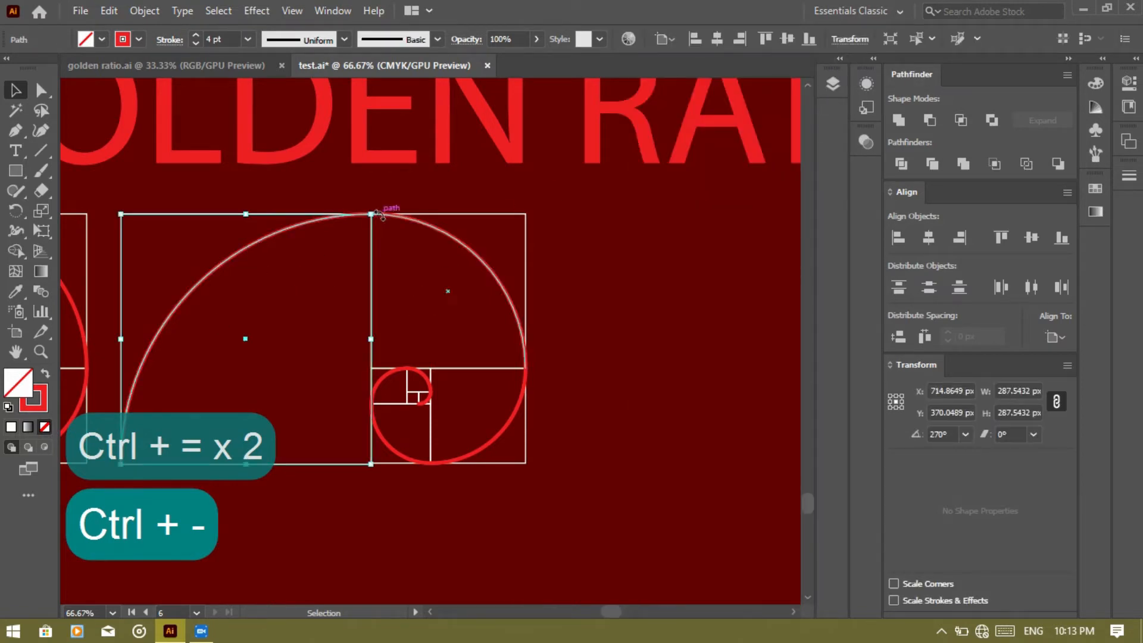
click(595, 302)
click(496, 279)
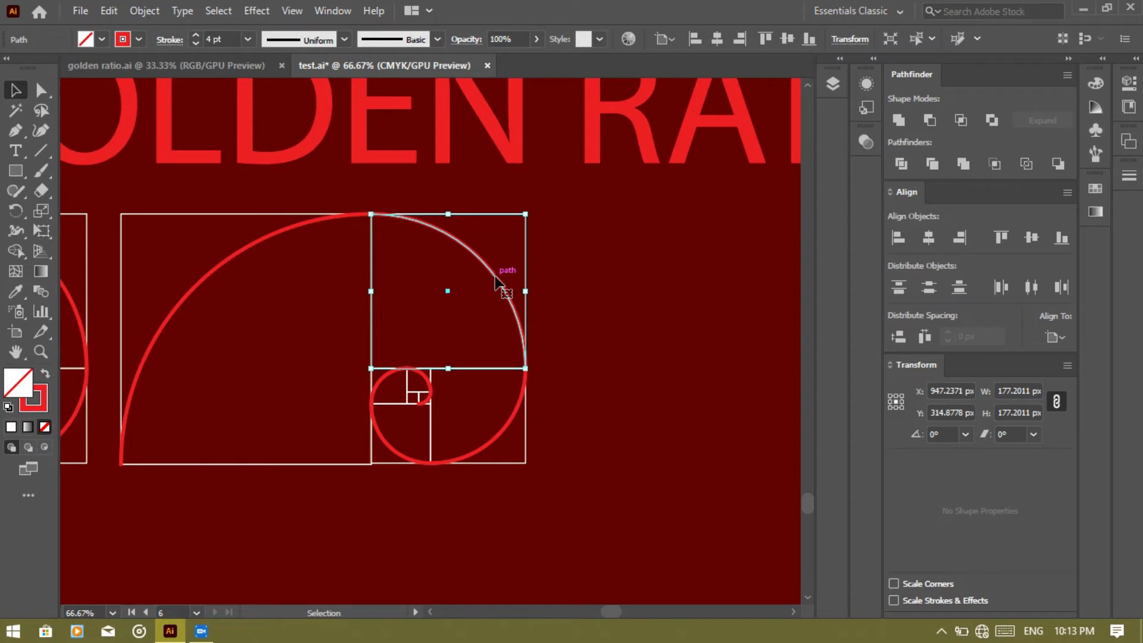
right_click(552, 280)
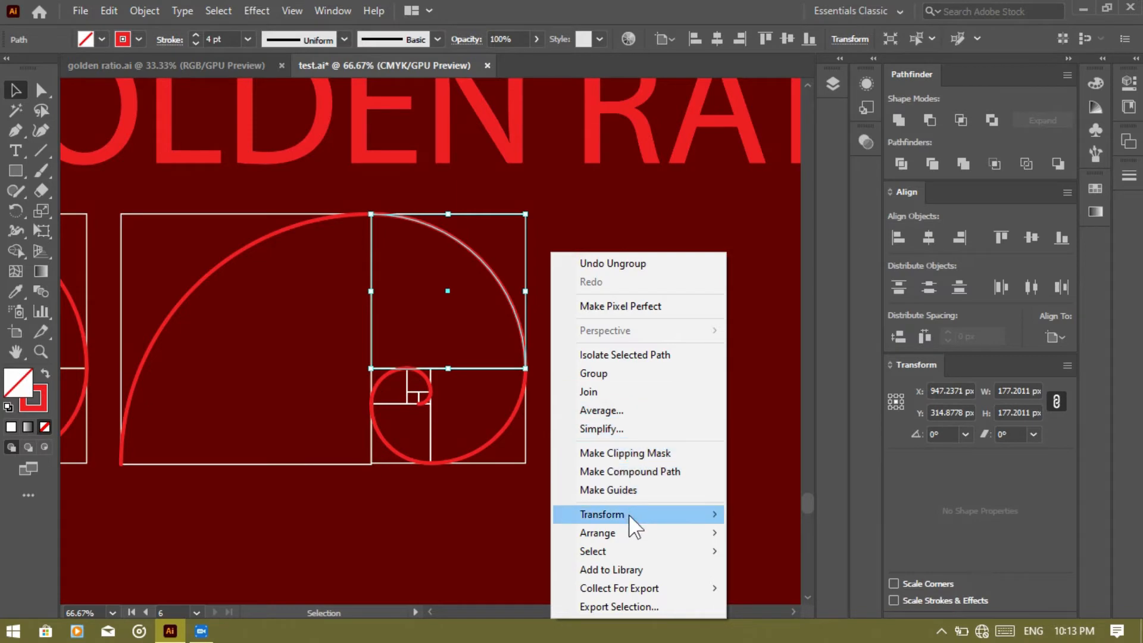
mouse_move(630, 516)
click(811, 415)
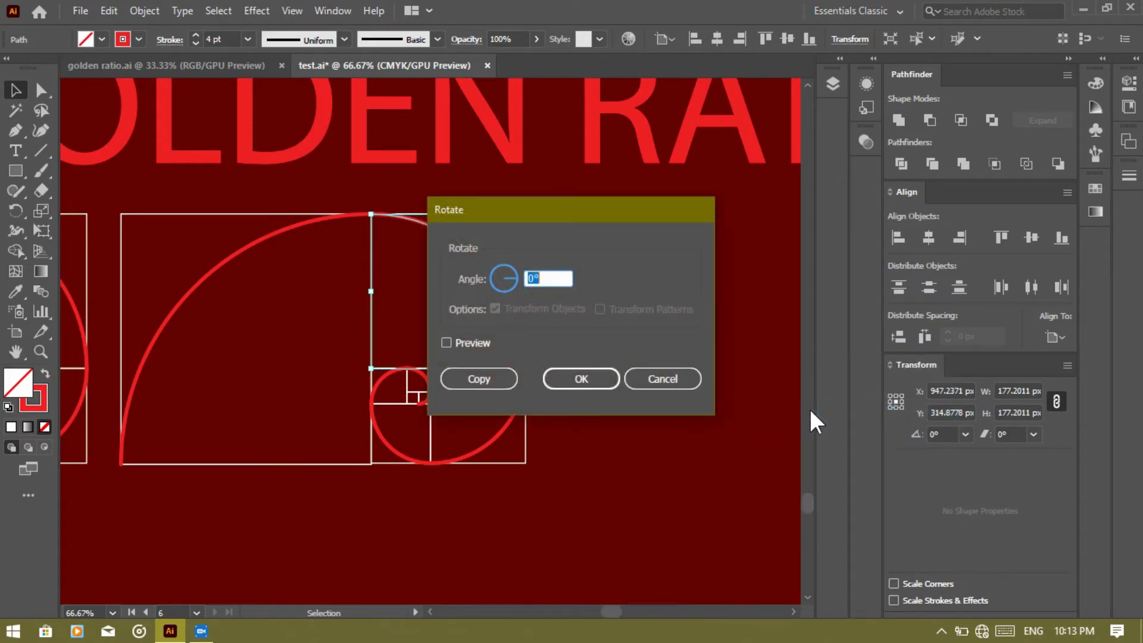
drag(599, 215, 784, 213)
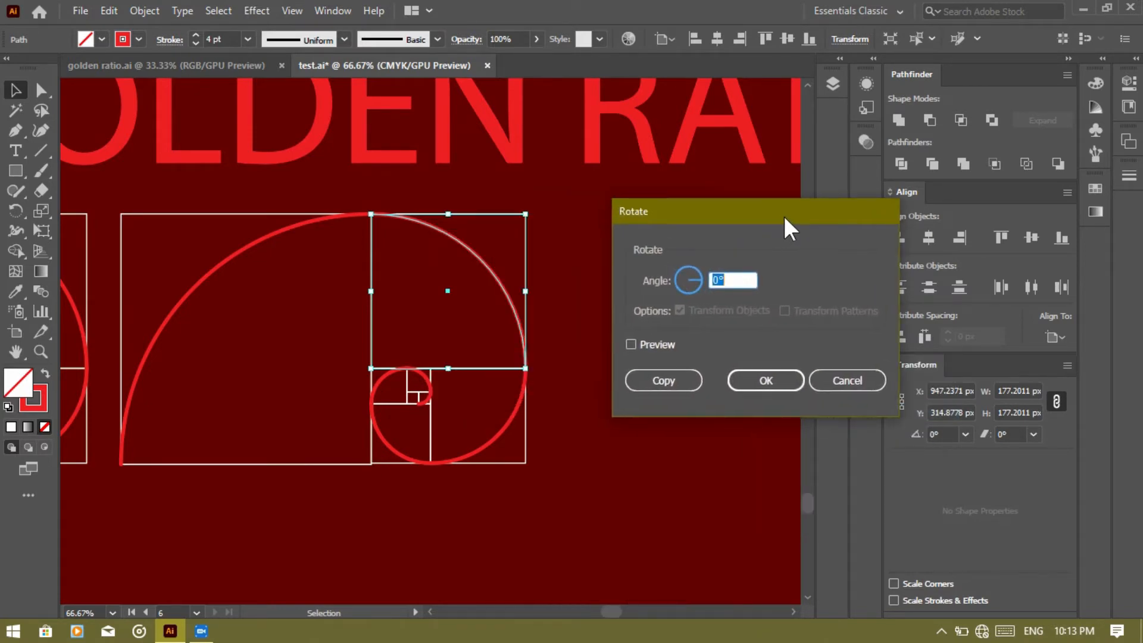
text(137)
click(642, 348)
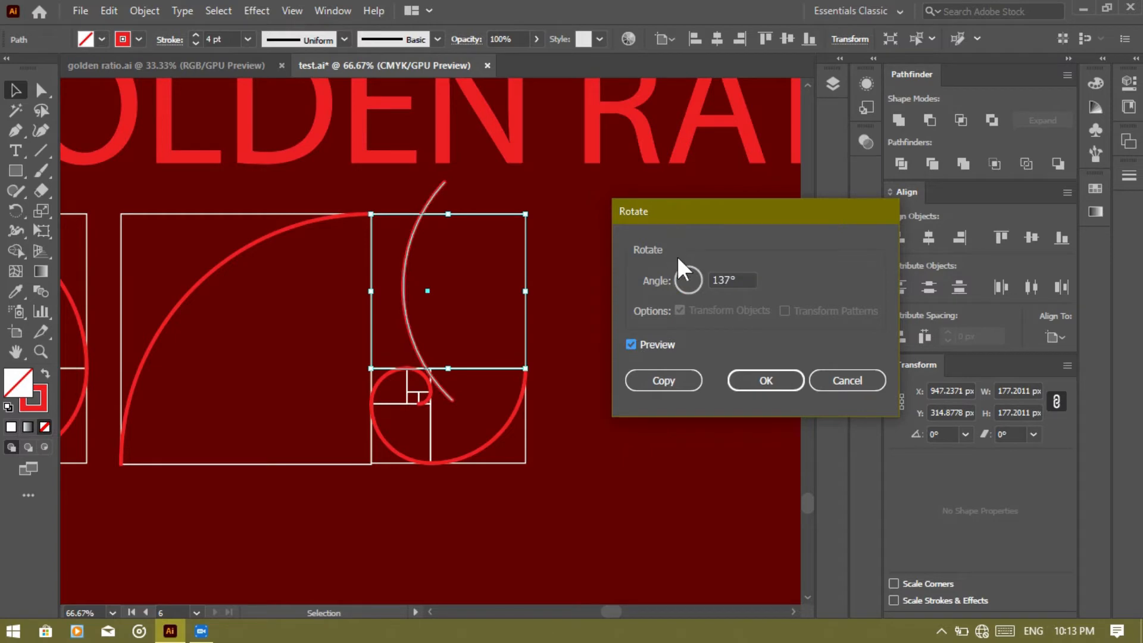
click(670, 276)
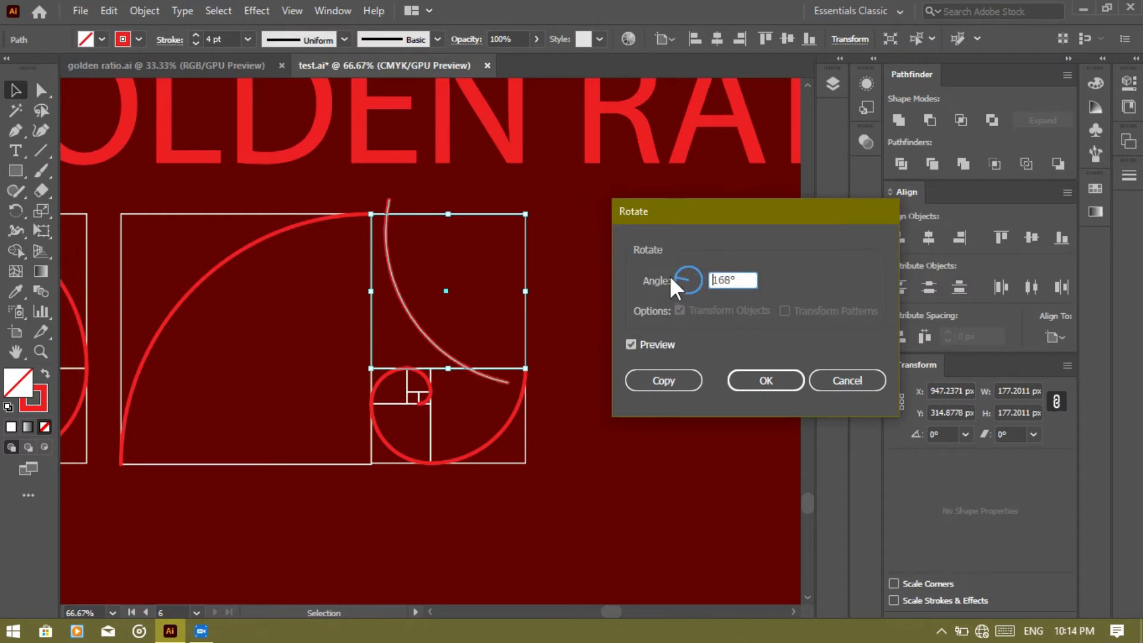
drag(741, 280, 705, 281)
text(180)
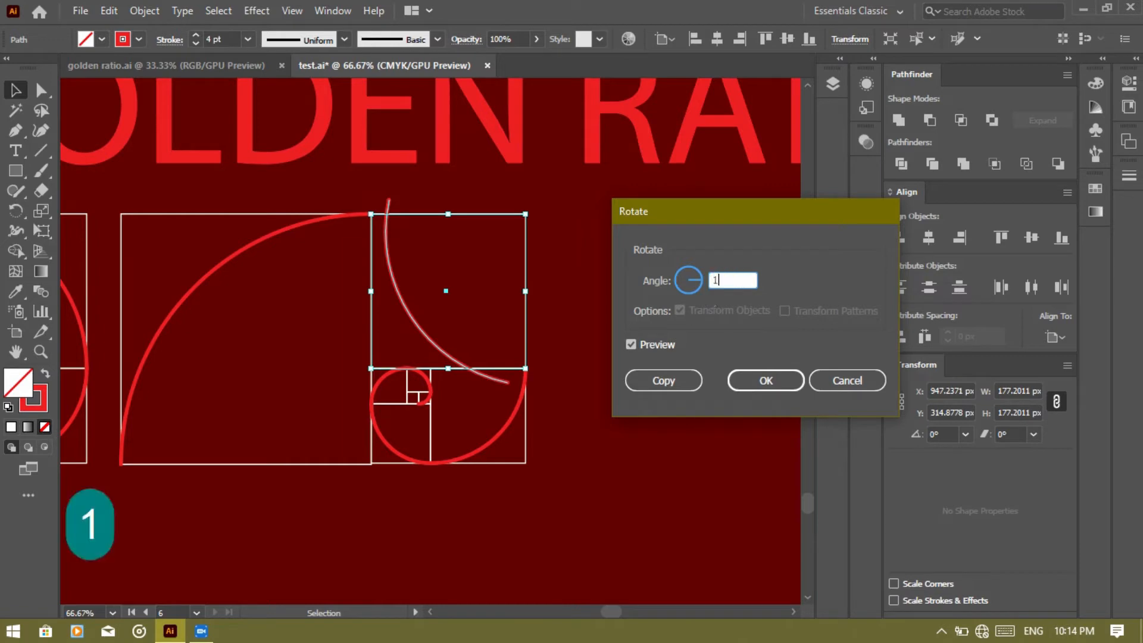
click(758, 378)
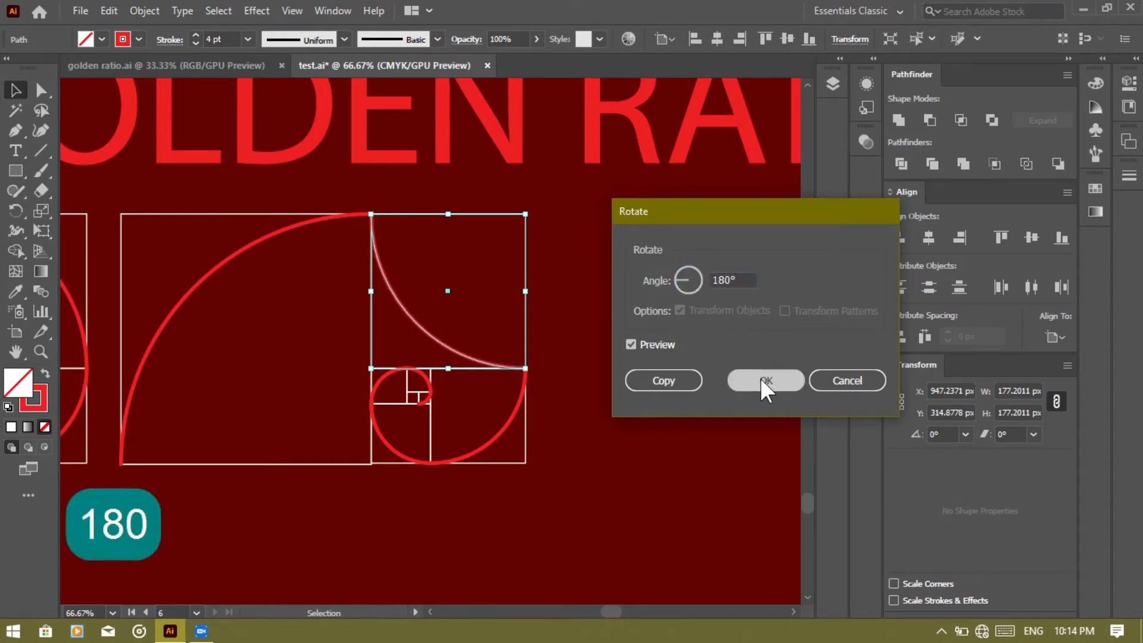
click(630, 429)
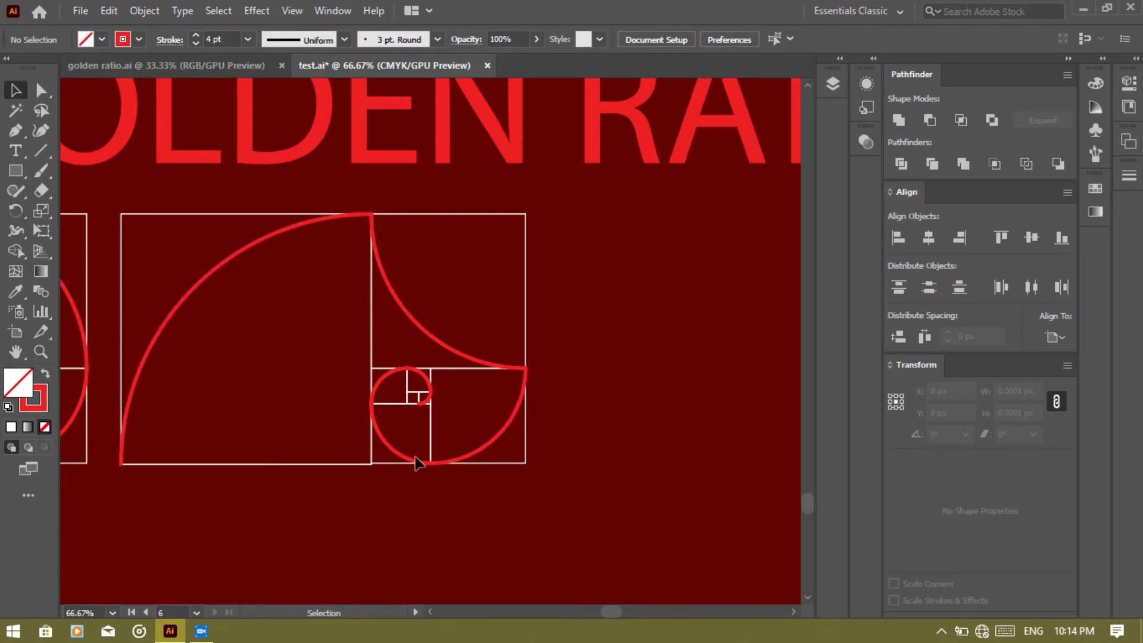
Rotate the duplicated spiral's fourth-largest arc, in the 68 px square at the base of the rectangle, by 180°
click(386, 445)
right_click(386, 444)
mouse_move(465, 342)
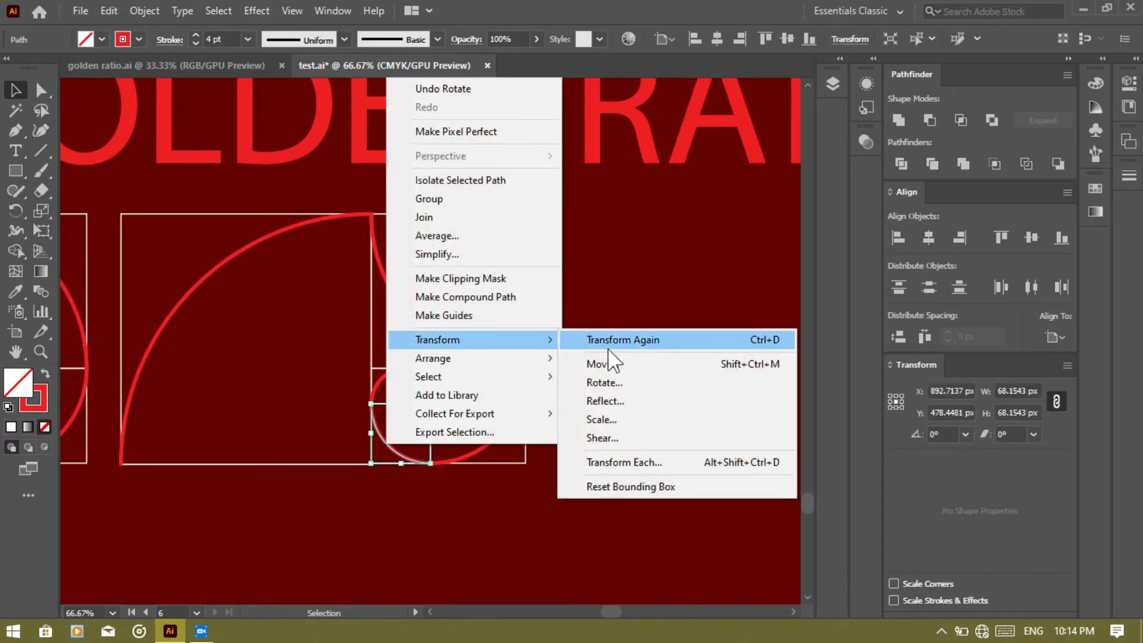
click(606, 387)
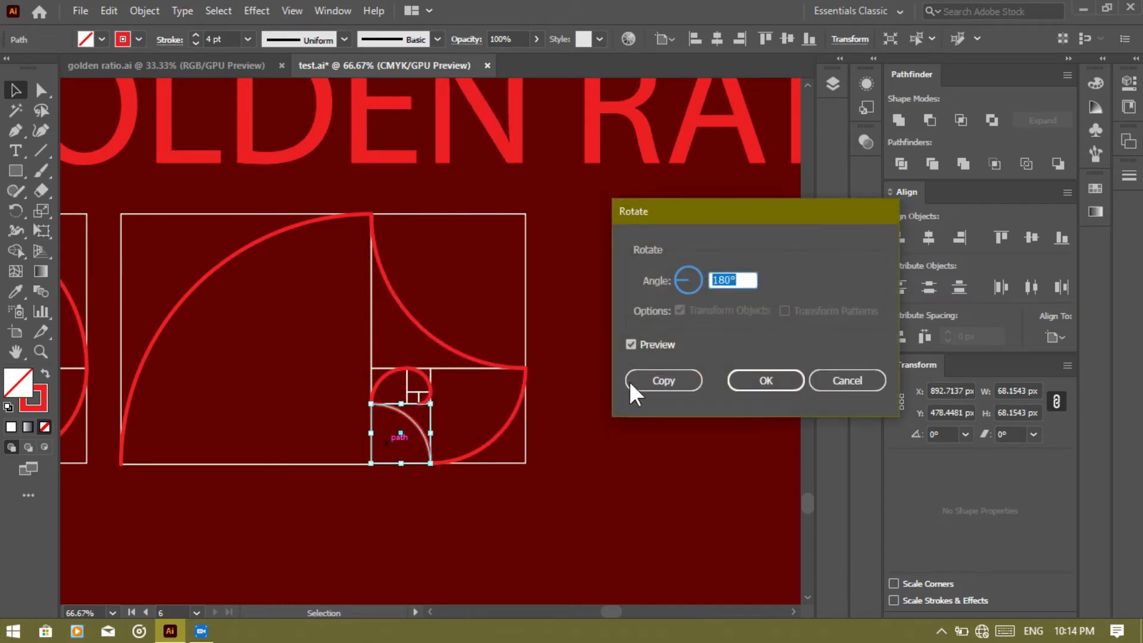
click(744, 378)
click(630, 399)
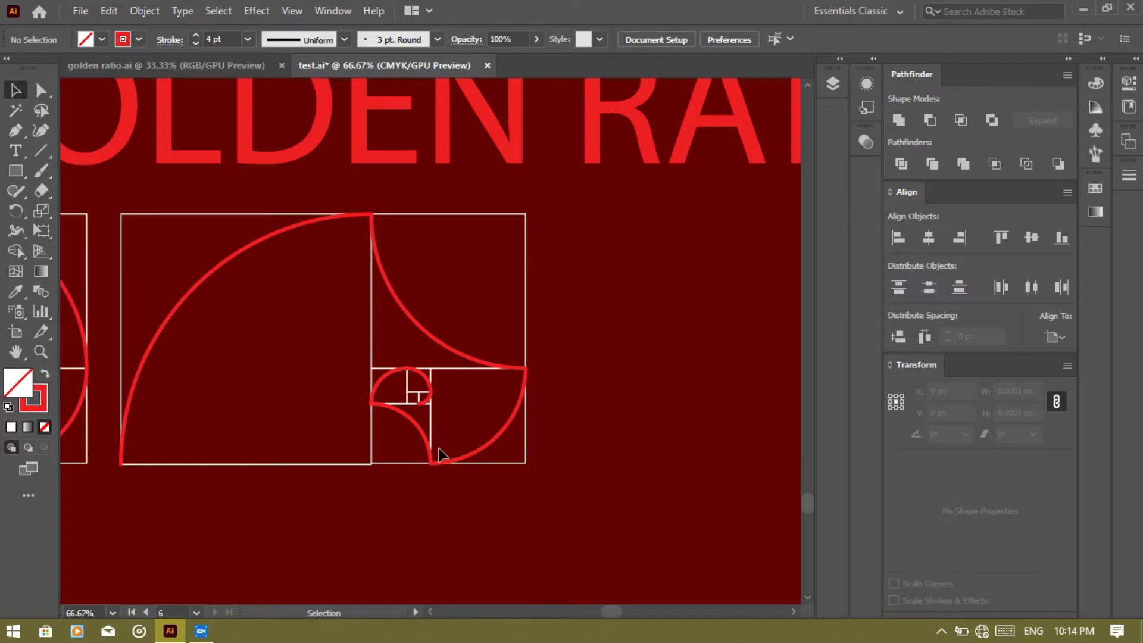
Rotate the small arc in the 27 px square near the centre of the duplicated spiral by 180°
drag(405, 366, 434, 393)
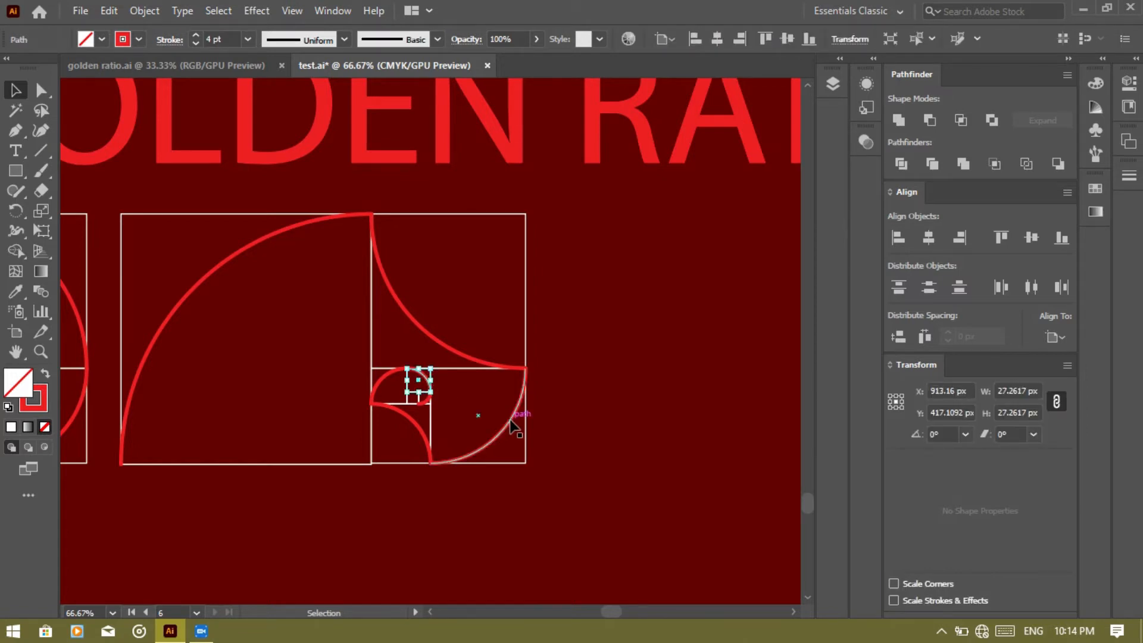
right_click(509, 419)
mouse_move(570, 324)
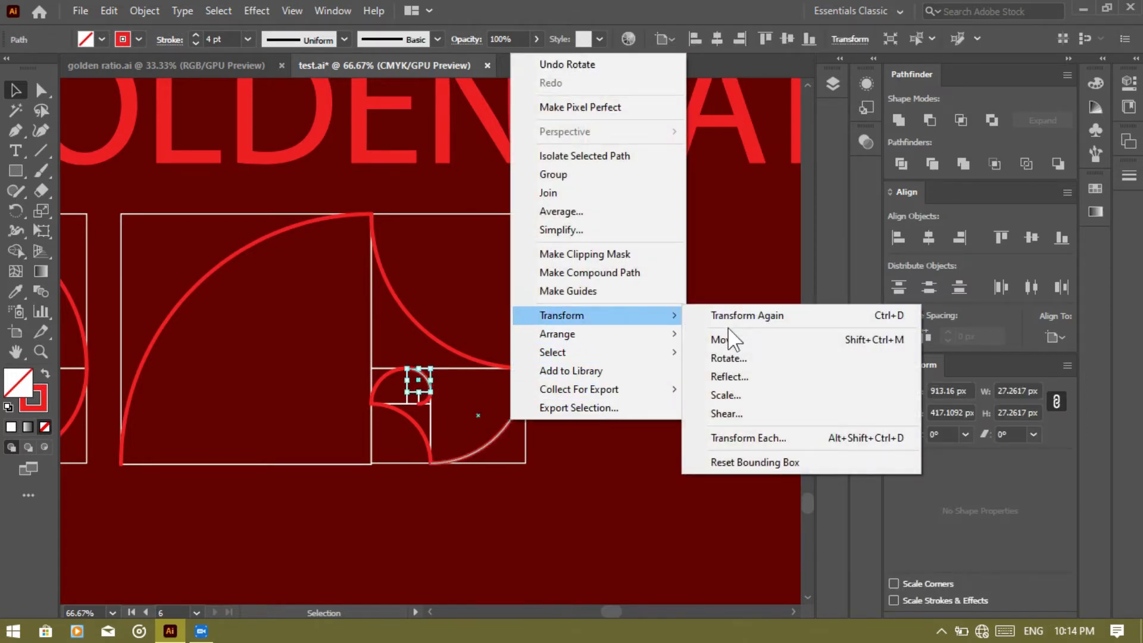
click(726, 359)
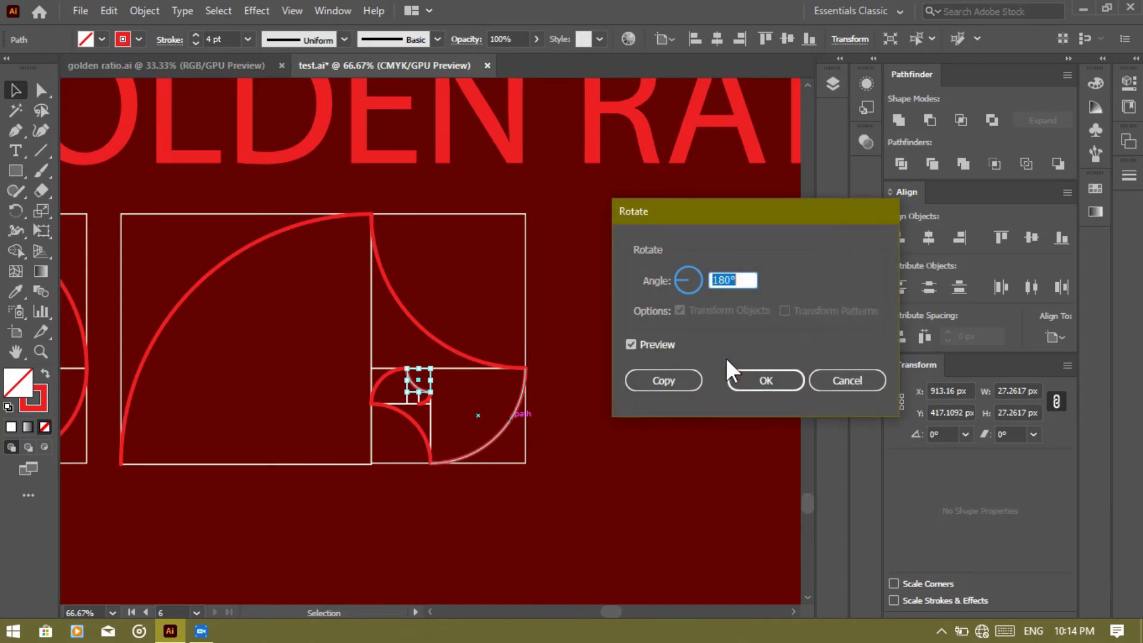
click(752, 380)
click(641, 369)
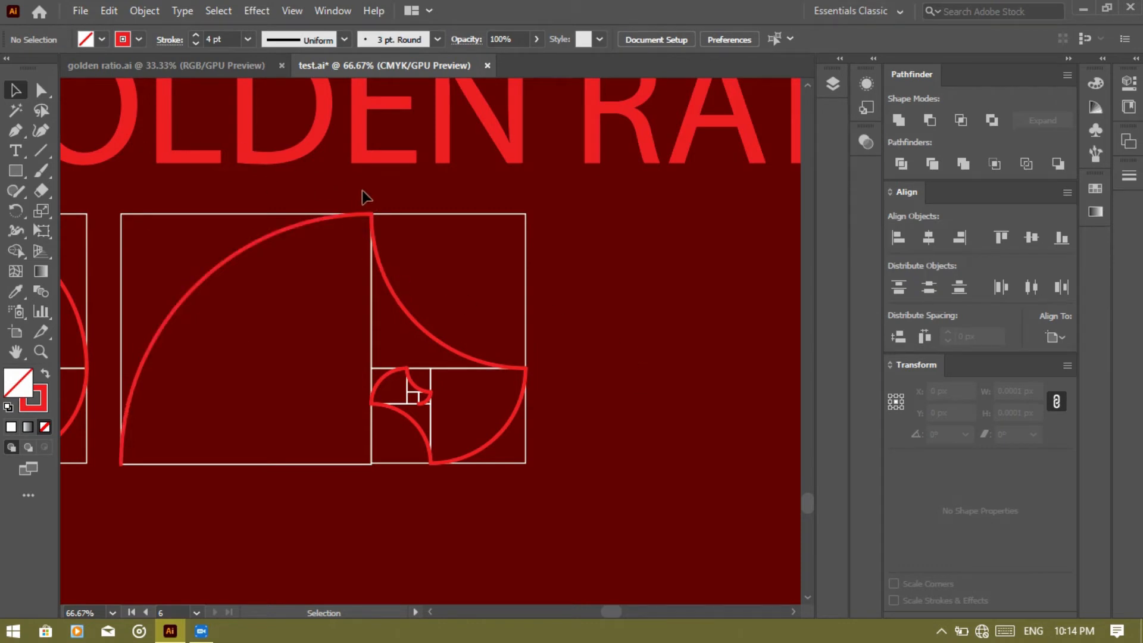
Directly select the meeting anchor points of the largest and second-largest arcs in the duplicated spiral and join them
click(378, 230)
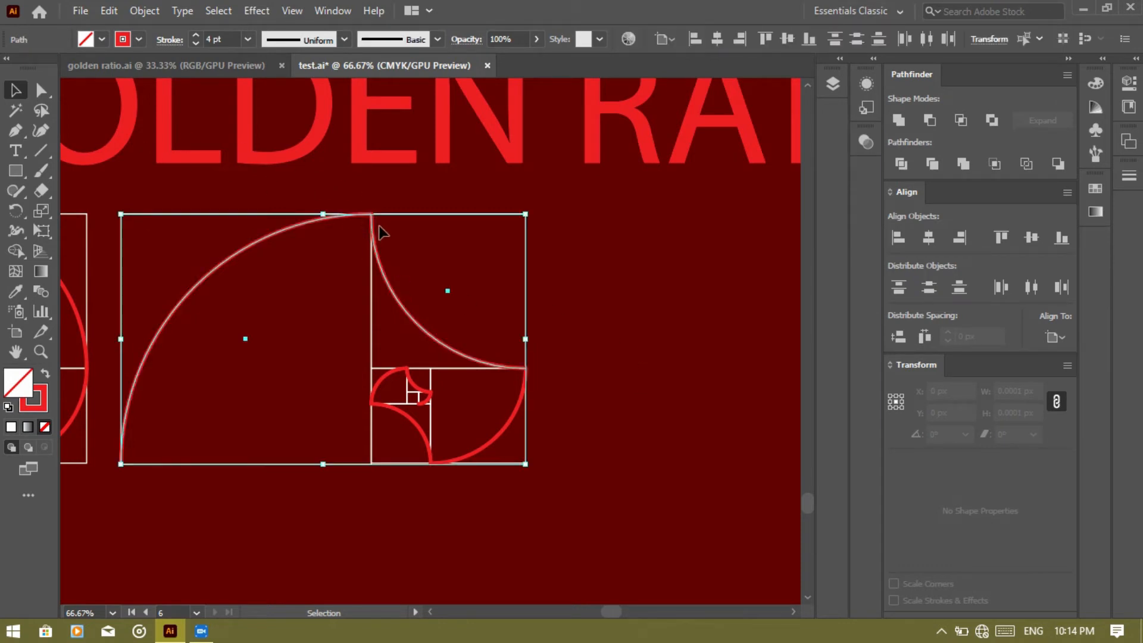
click(571, 271)
click(42, 90)
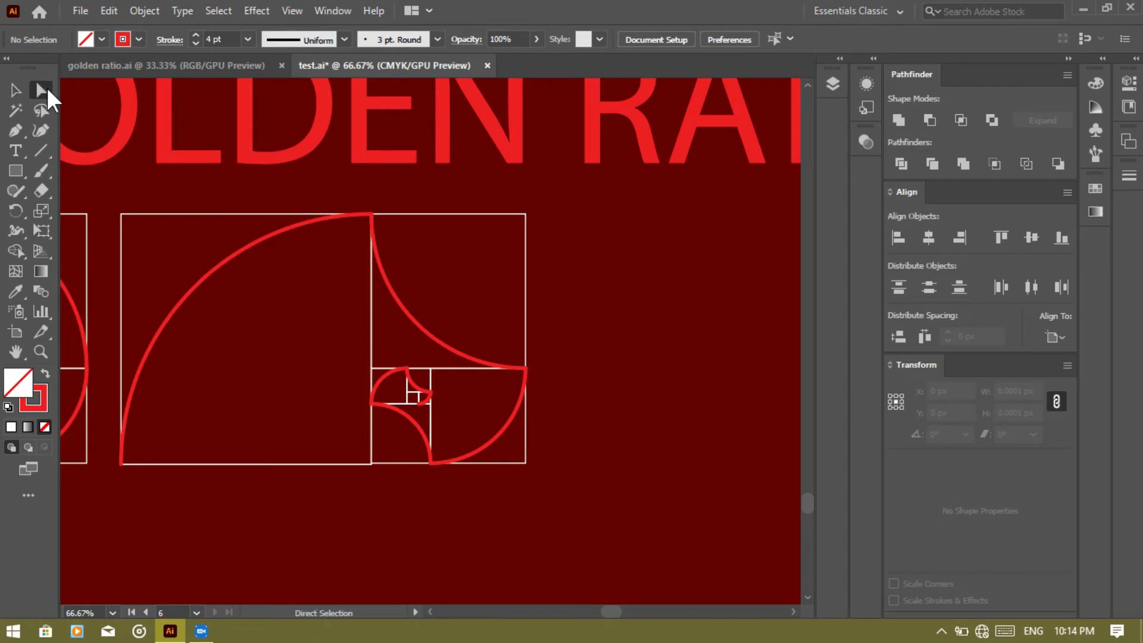
click(385, 226)
right_click(384, 225)
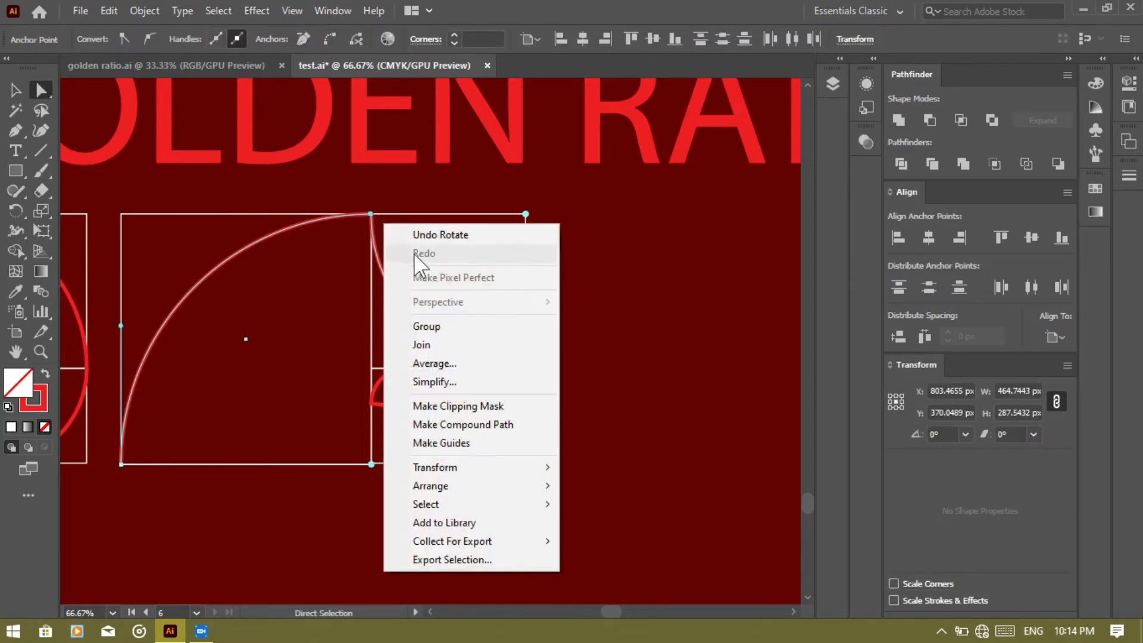
click(438, 343)
Join the third-largest arc to its neighbours by joining the meeting anchor points at both of its ends
drag(504, 342, 545, 394)
right_click(546, 394)
click(591, 173)
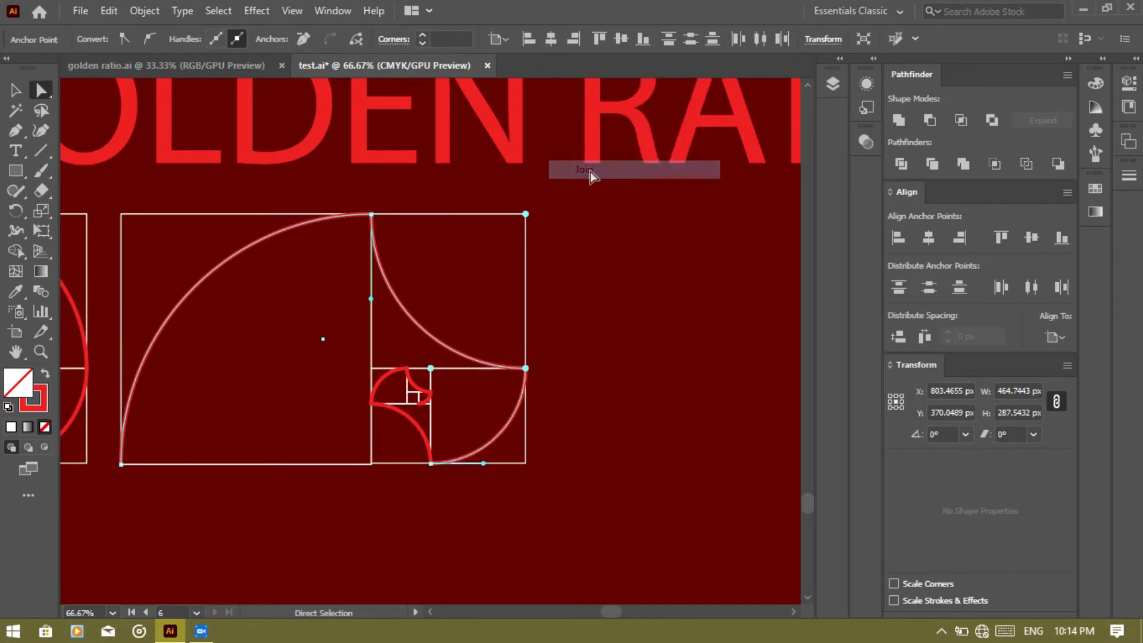
drag(413, 460, 447, 486)
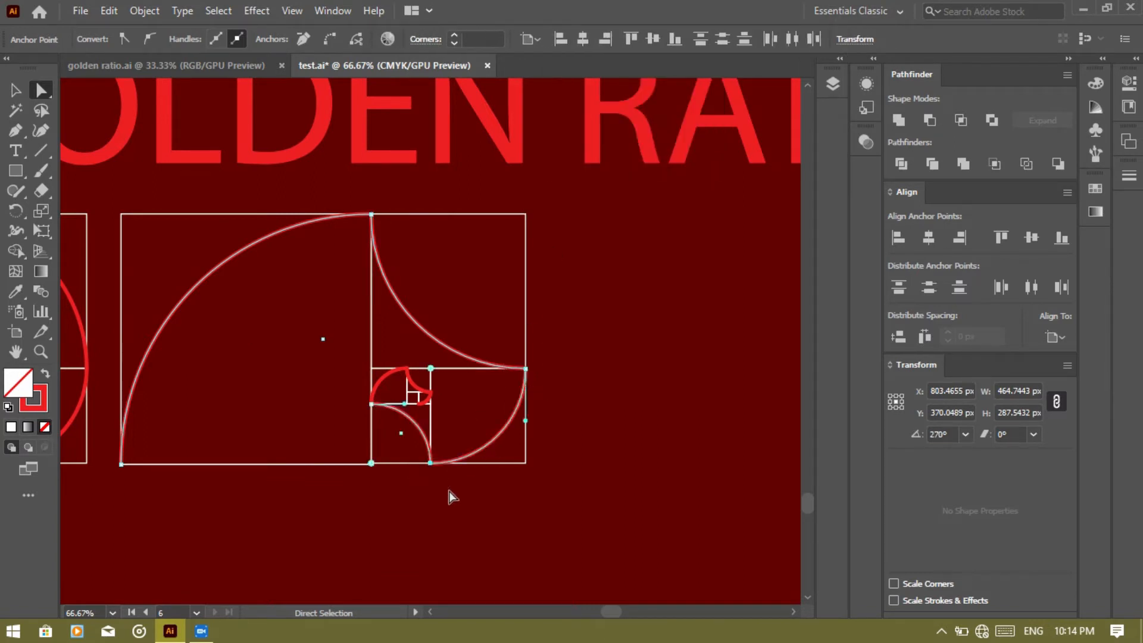
right_click(448, 487)
click(503, 264)
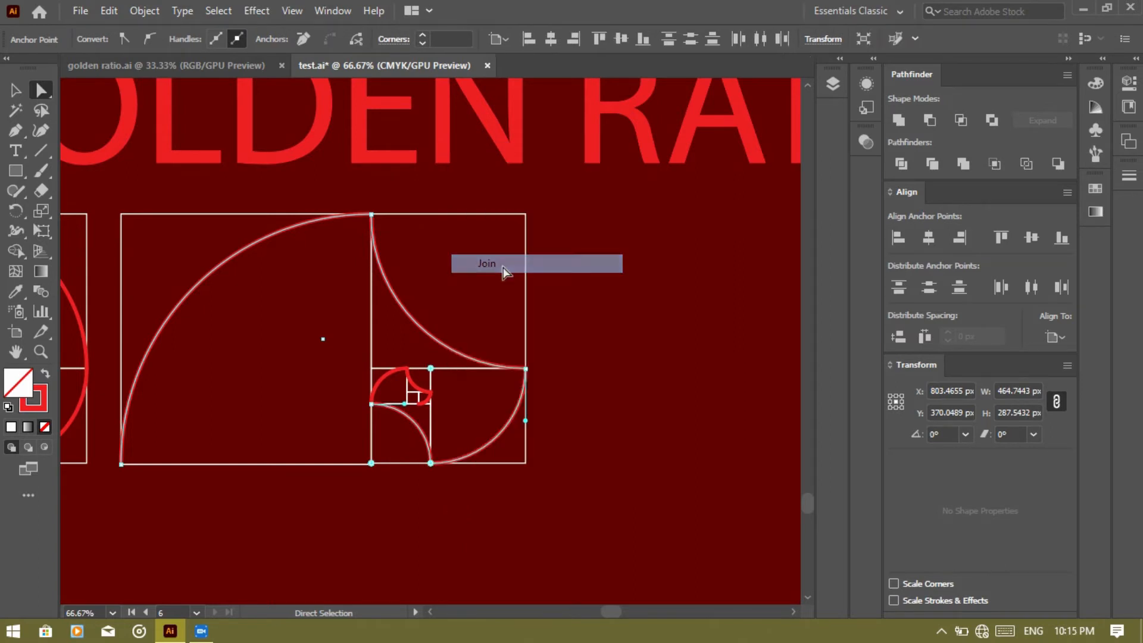
Join the fifth-largest arc to the adjacent larger and smaller arcs at their meeting anchor points
drag(352, 386, 378, 415)
right_click(377, 413)
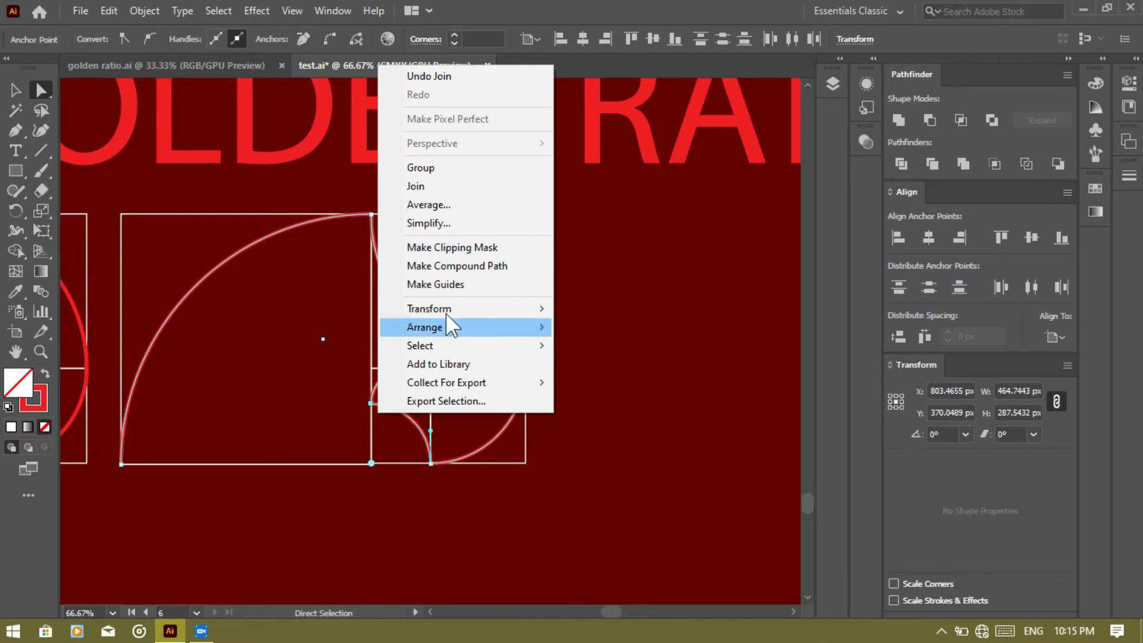
click(459, 186)
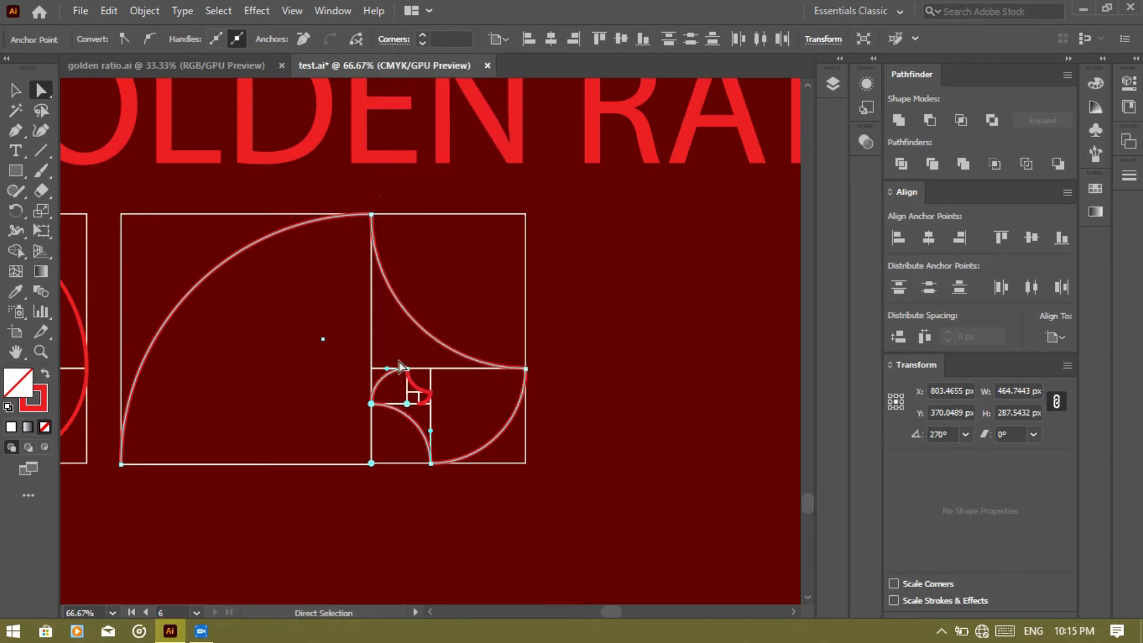
right_click(415, 390)
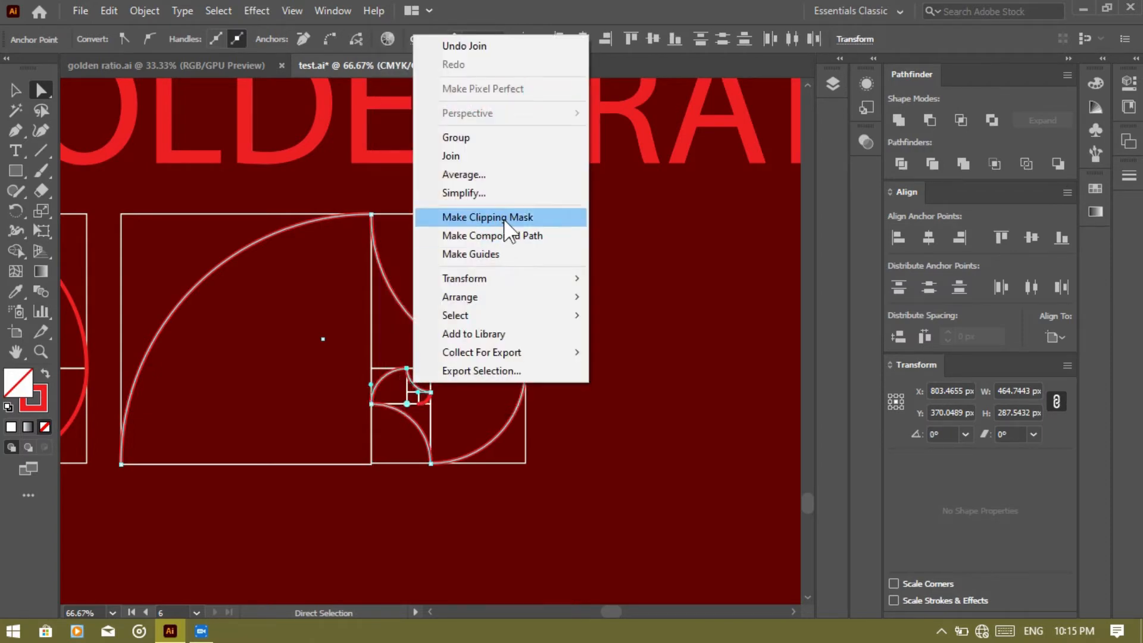
click(485, 157)
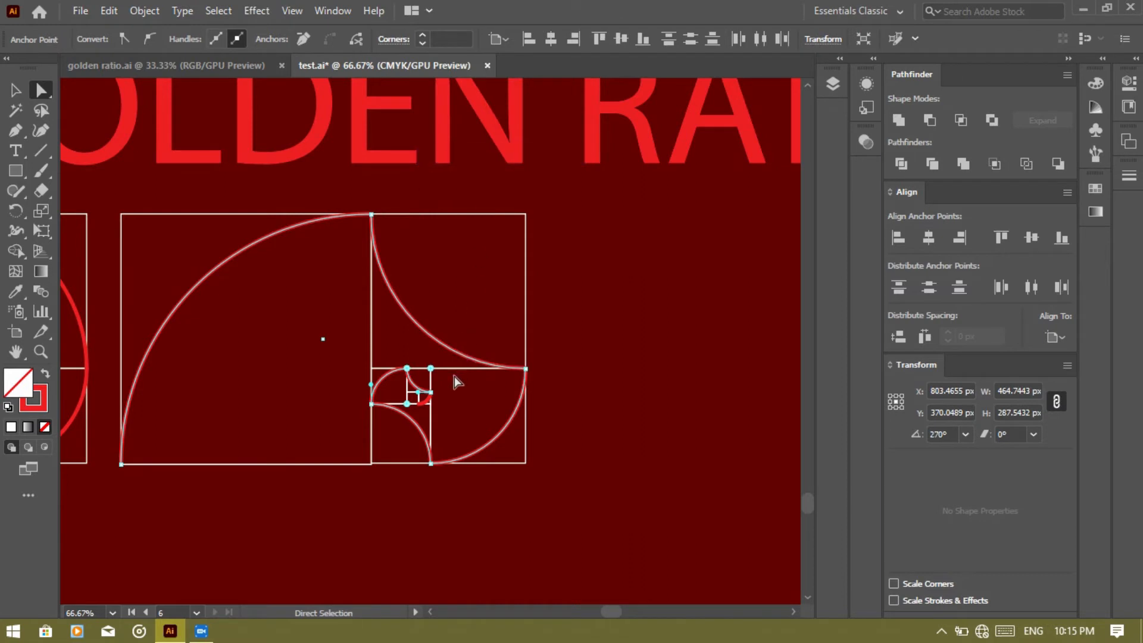
Join the innermost arc to the 27 px arc at their shared anchor points and clear the selection
drag(427, 405, 427, 406)
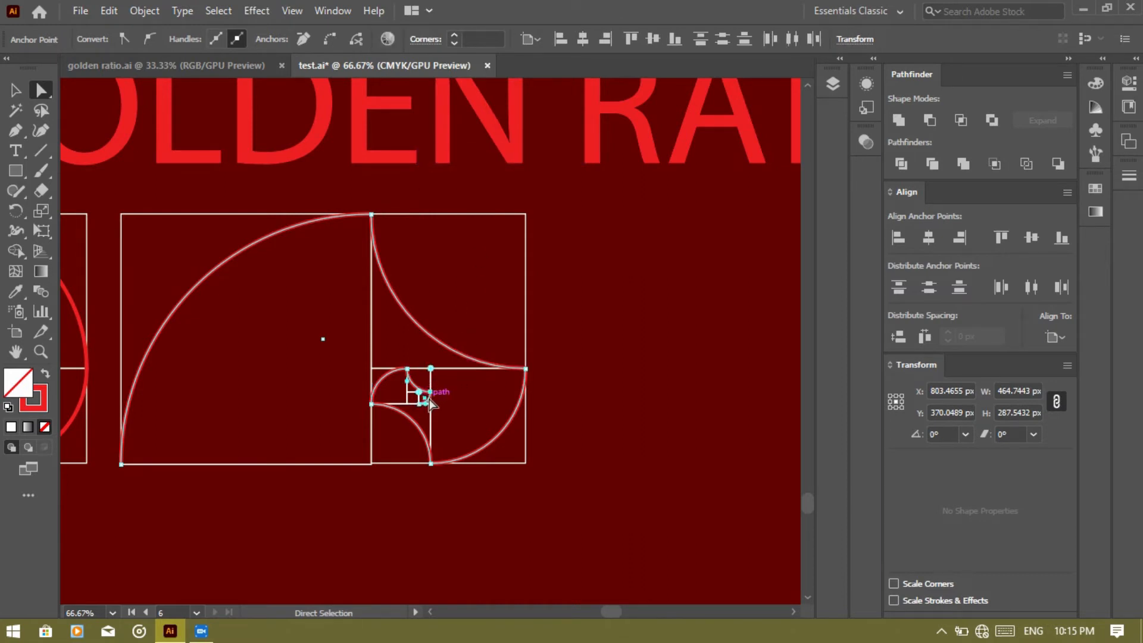
right_click(428, 398)
click(490, 176)
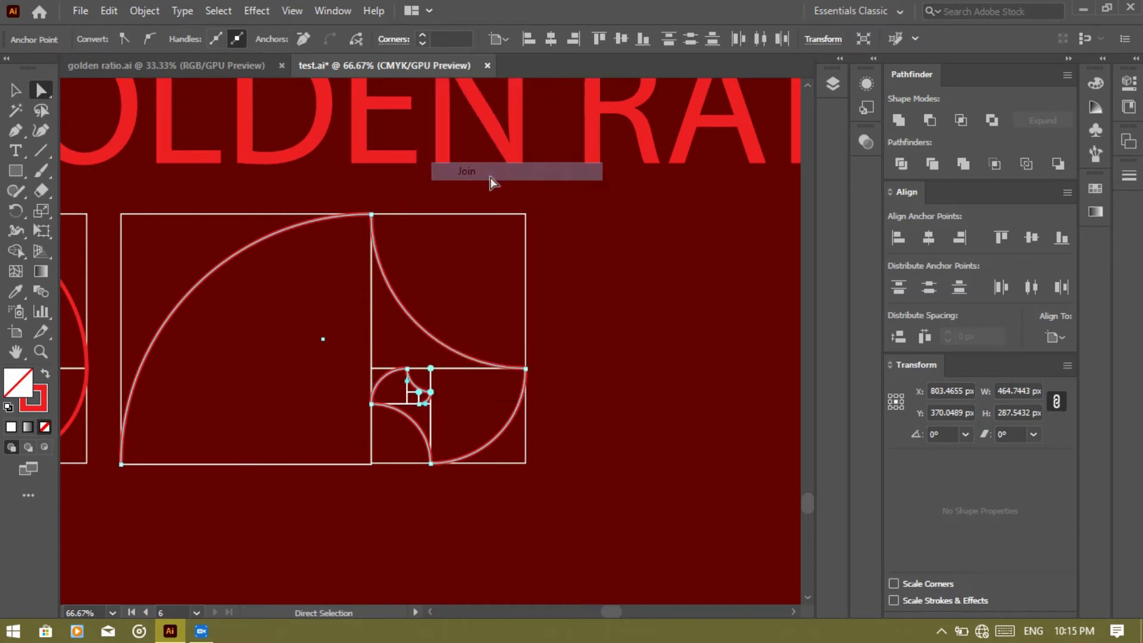
click(608, 434)
Try moving the joined spiral path about 328 px to the right out of its rectangle, and undo the move
click(20, 86)
click(429, 336)
drag(429, 339, 693, 316)
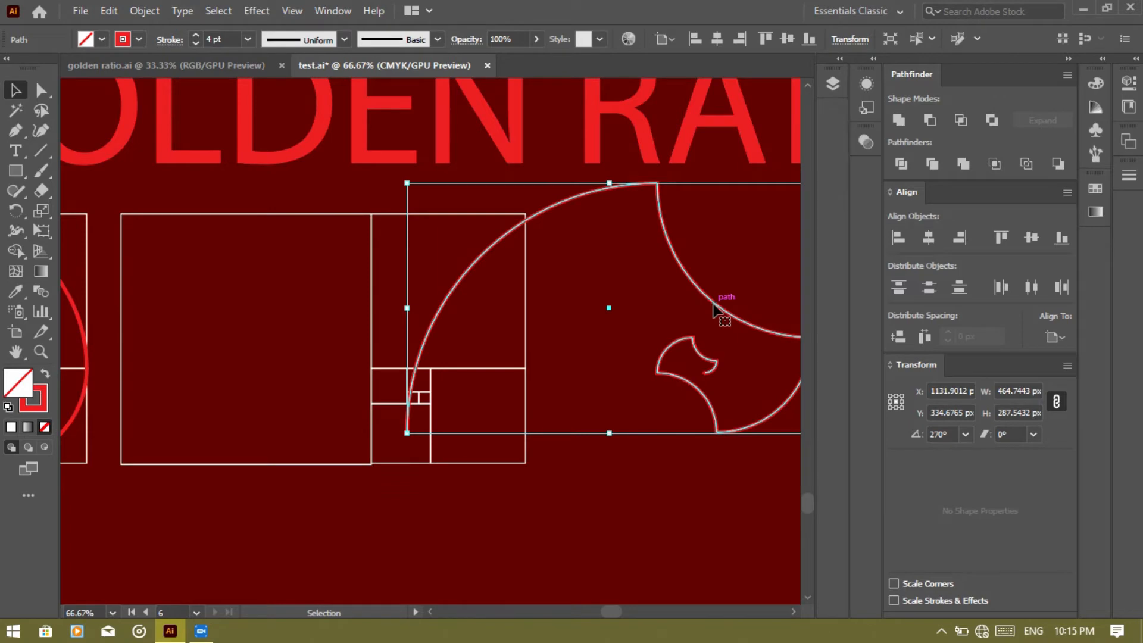
key(ctrl+z)
key(ctrl+z)
key(ctrl+z)
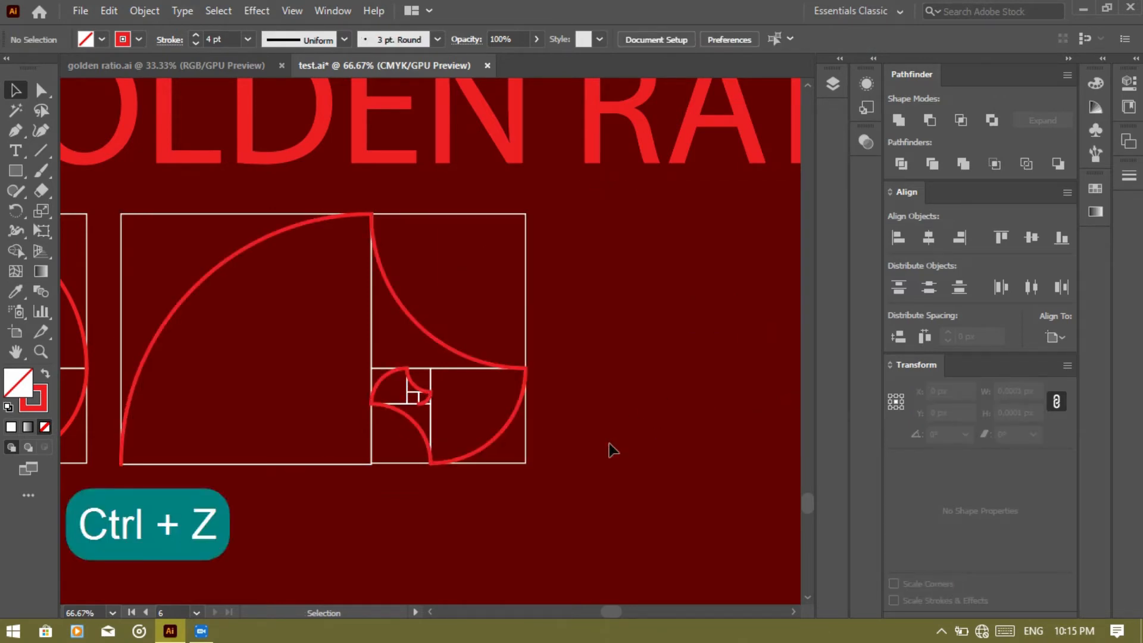
Collapse the Pathfinder, Align and Transform settings and expand the layer list, keeping both spirals in view
key(ctrl+minus)
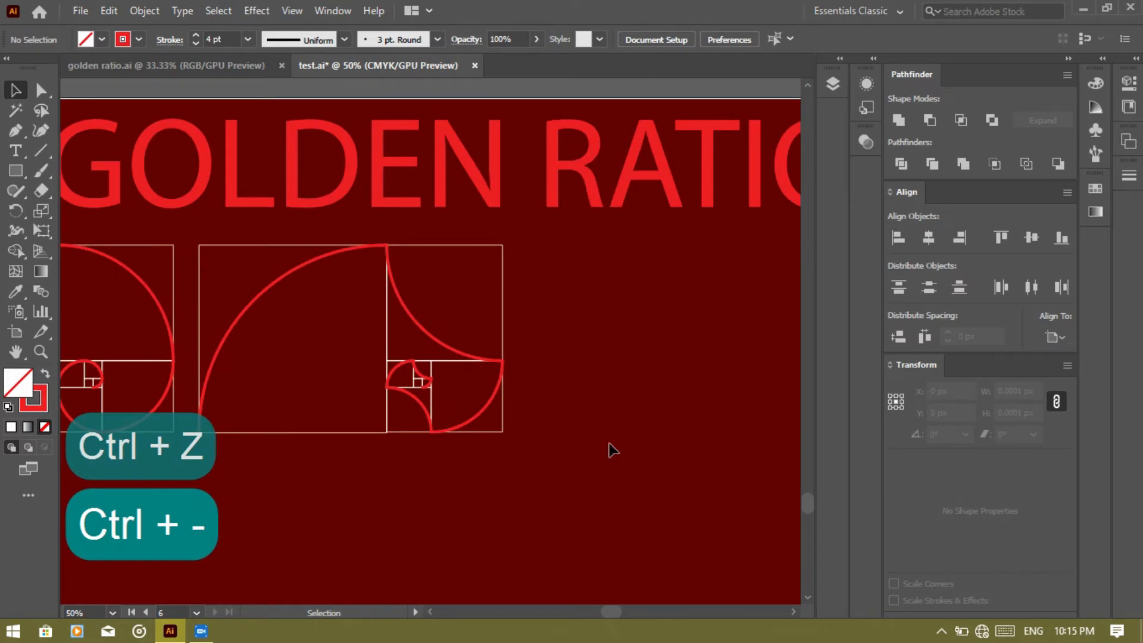
scroll(613, 450, left, 5)
scroll(613, 451, right, 2)
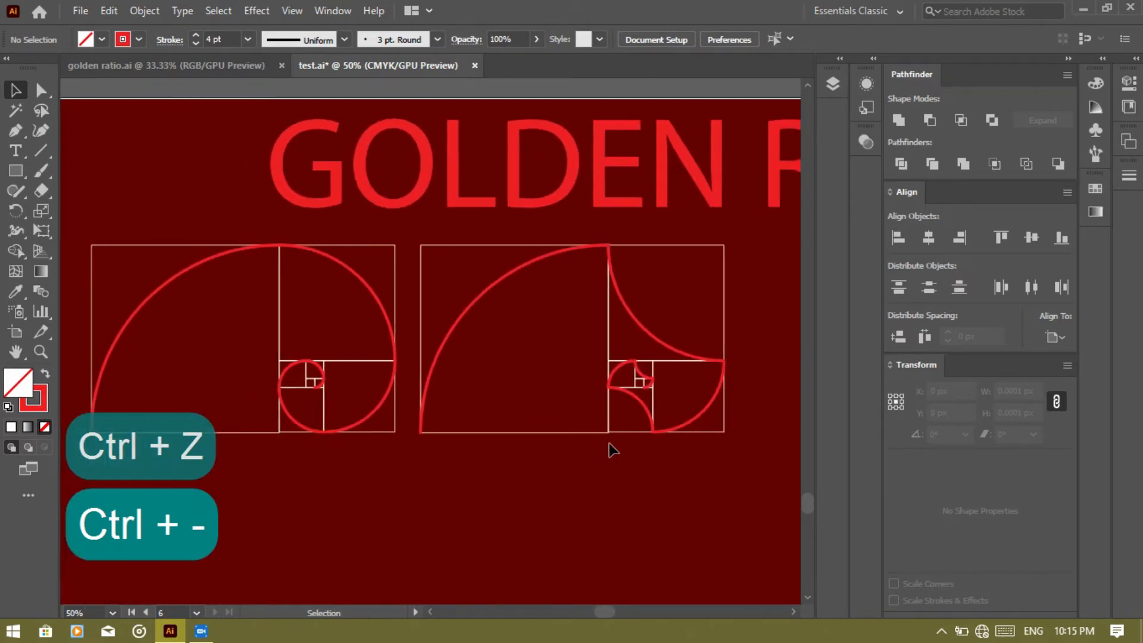
click(1067, 59)
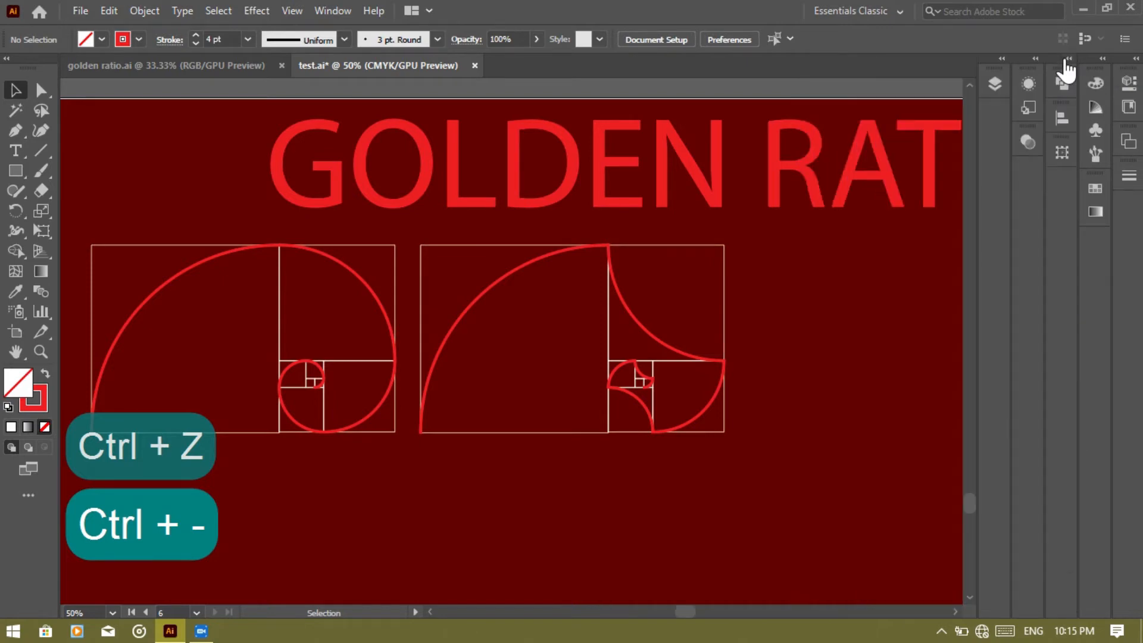
click(1005, 66)
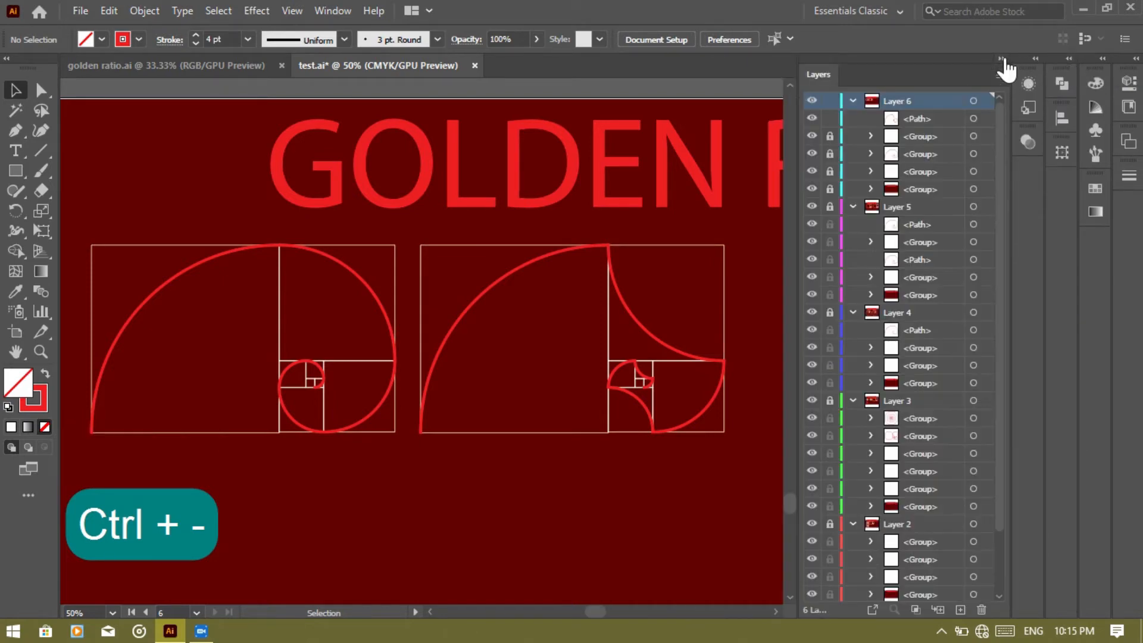
Unlock the spiral and rectangle groups in Layer 6, and duplicate the original spiral with its rectangles straight down below itself
click(829, 153)
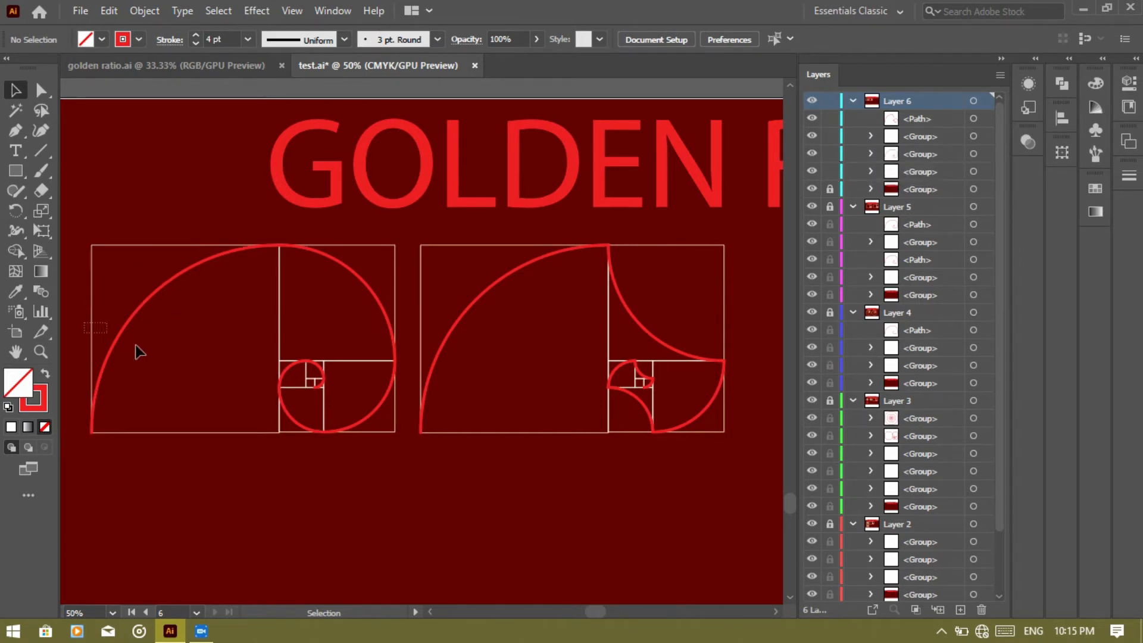
click(217, 411)
scroll(271, 473, down, 2)
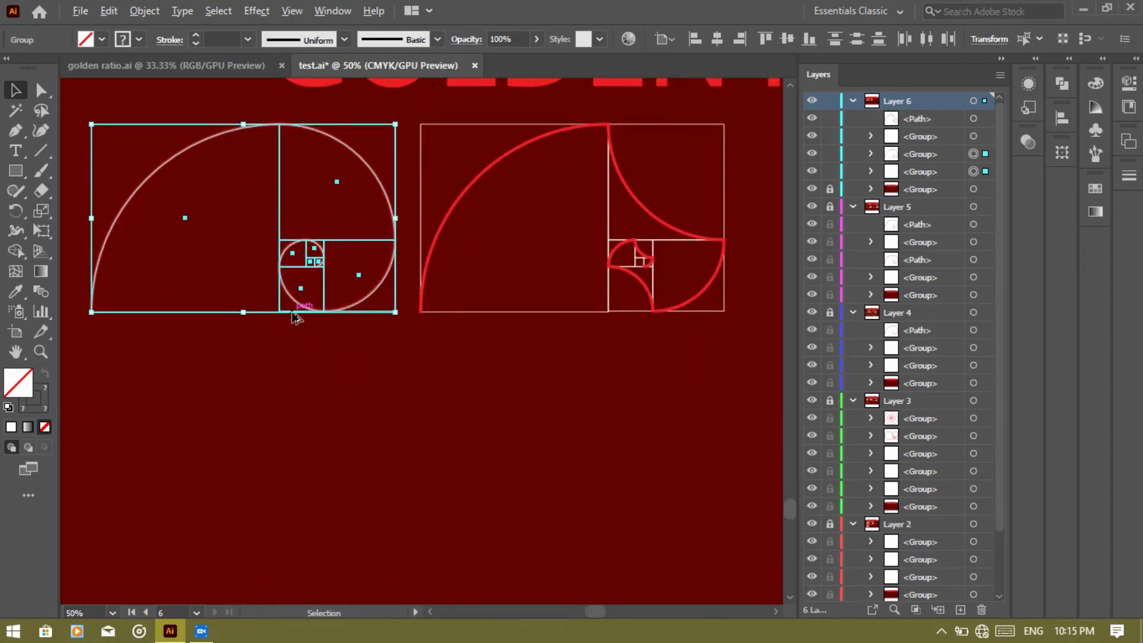
drag(301, 312, 301, 524)
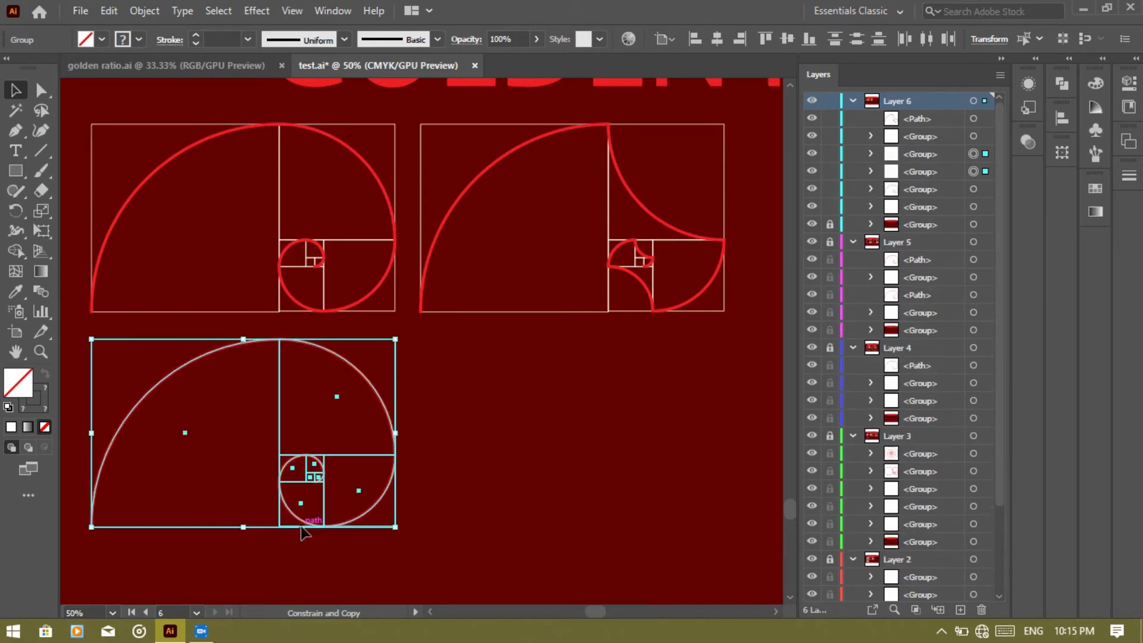
click(503, 504)
key(alt)
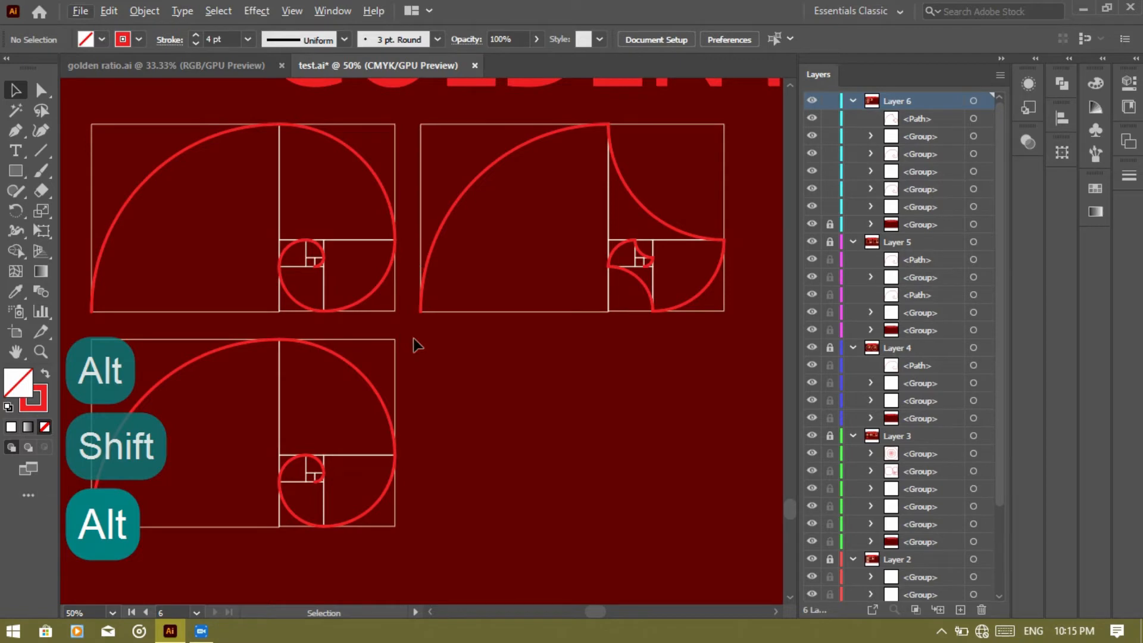
Duplicate the lower spiral with its rectangles horizontally so the copy sits directly beneath the rotated-arc variant
drag(318, 522, 319, 523)
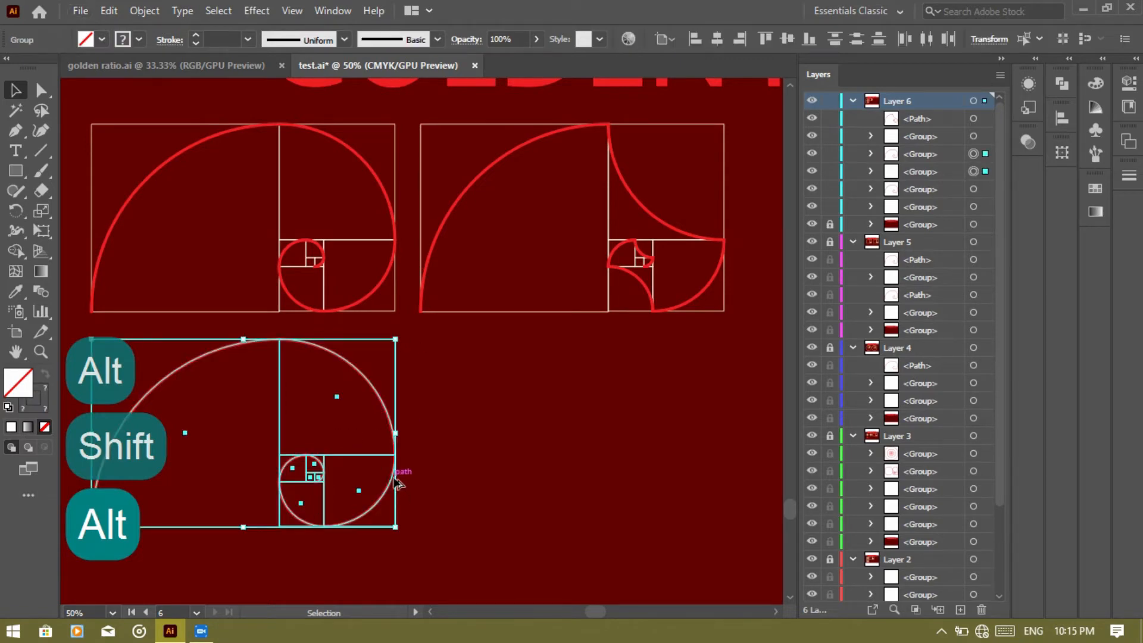
drag(402, 475, 725, 451)
key(shift)
key(alt)
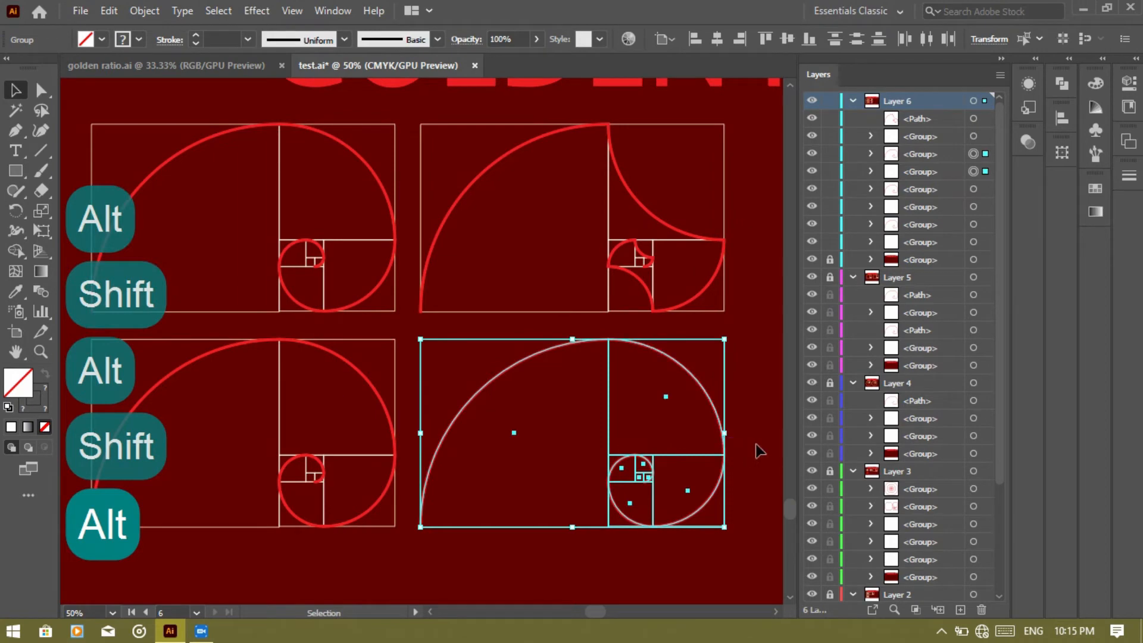
click(759, 450)
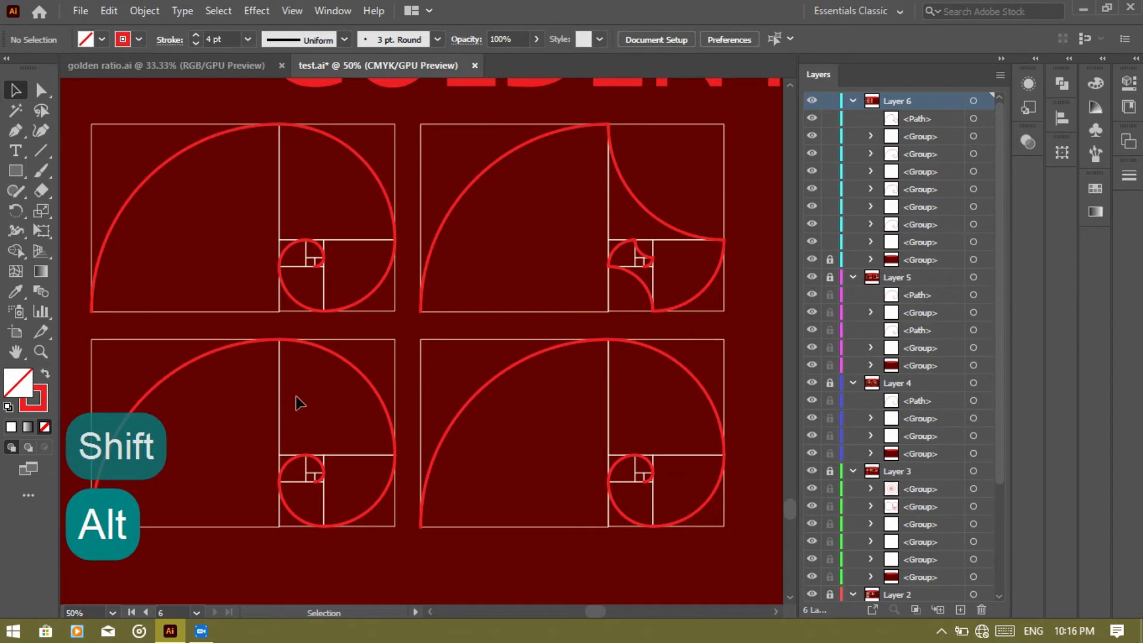
Lock the original upper spiral and the rotated-arc variant, each together with its rectangle grid
click(326, 358)
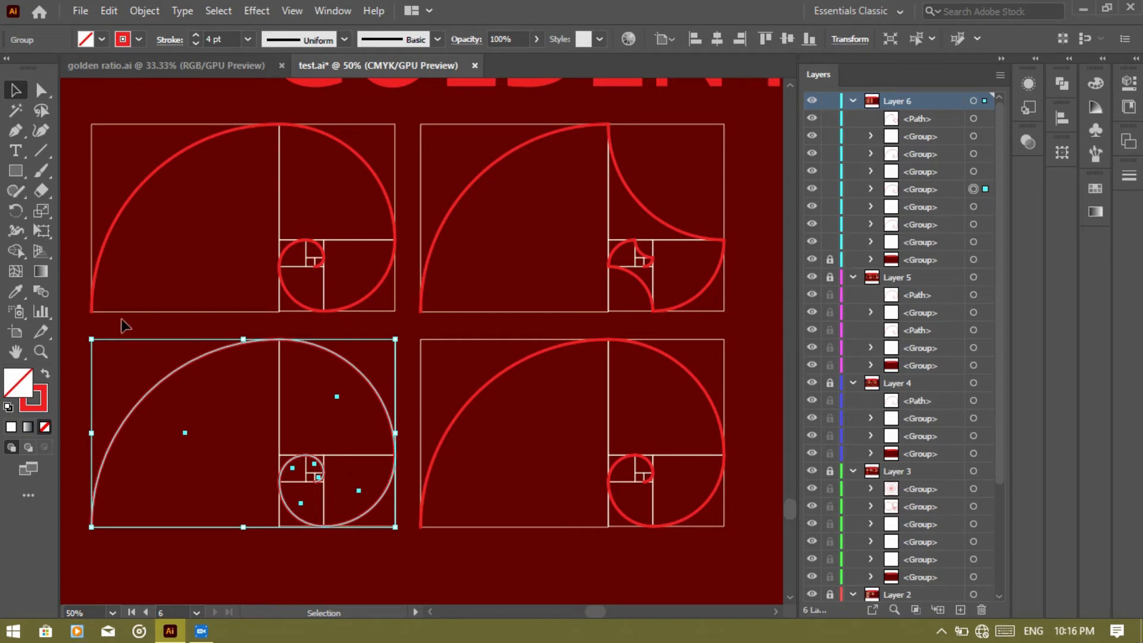
drag(229, 255, 317, 284)
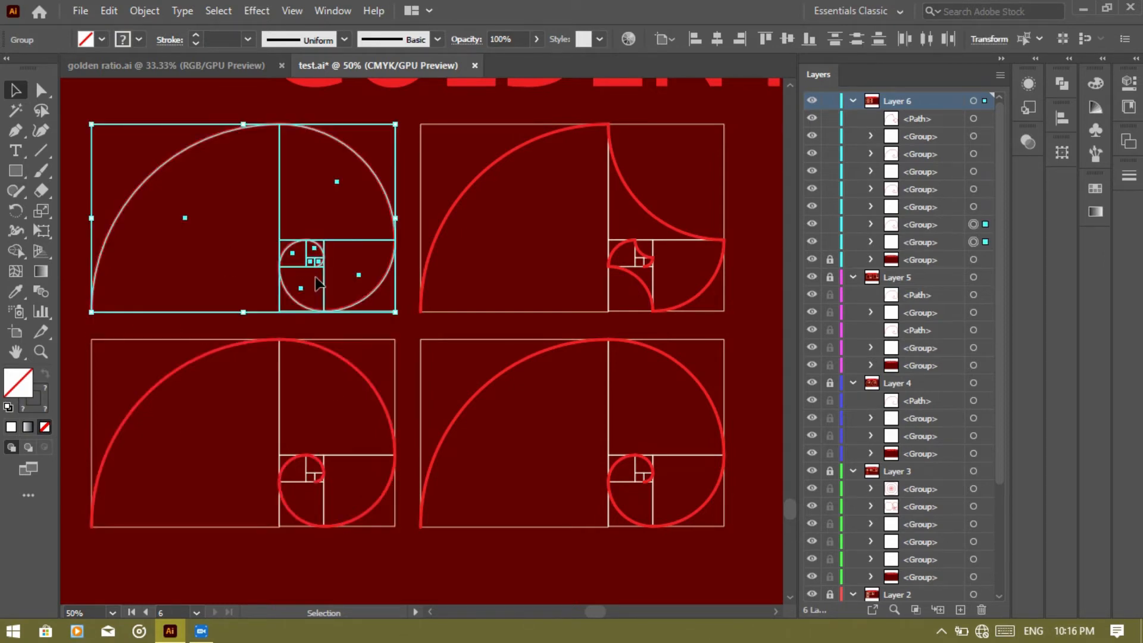
click(831, 242)
drag(741, 210, 645, 281)
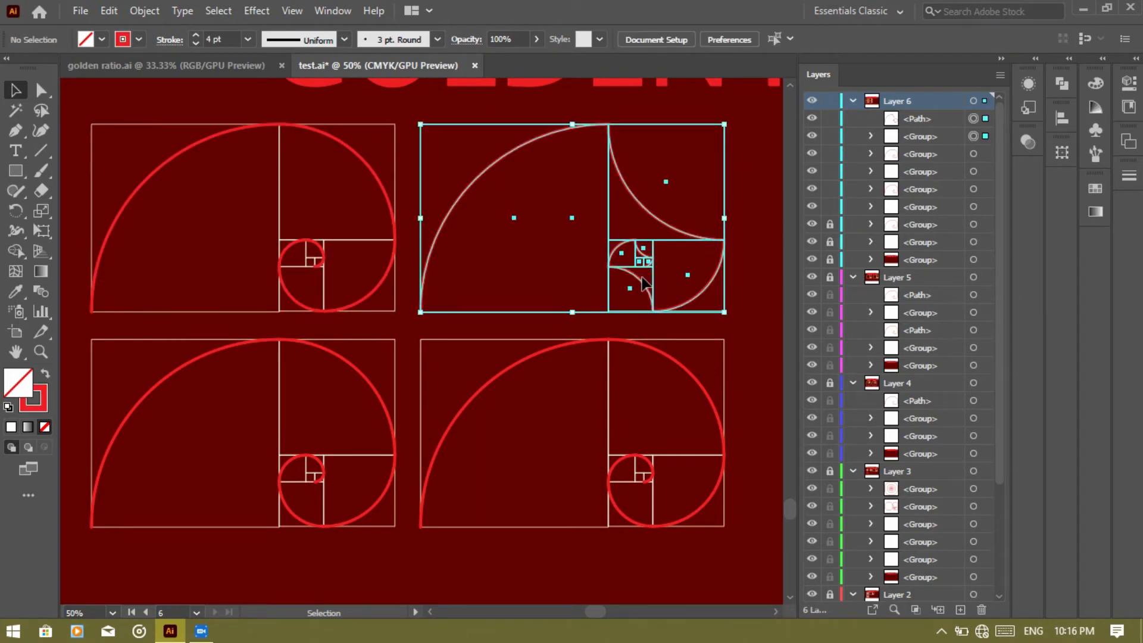
click(829, 119)
click(830, 137)
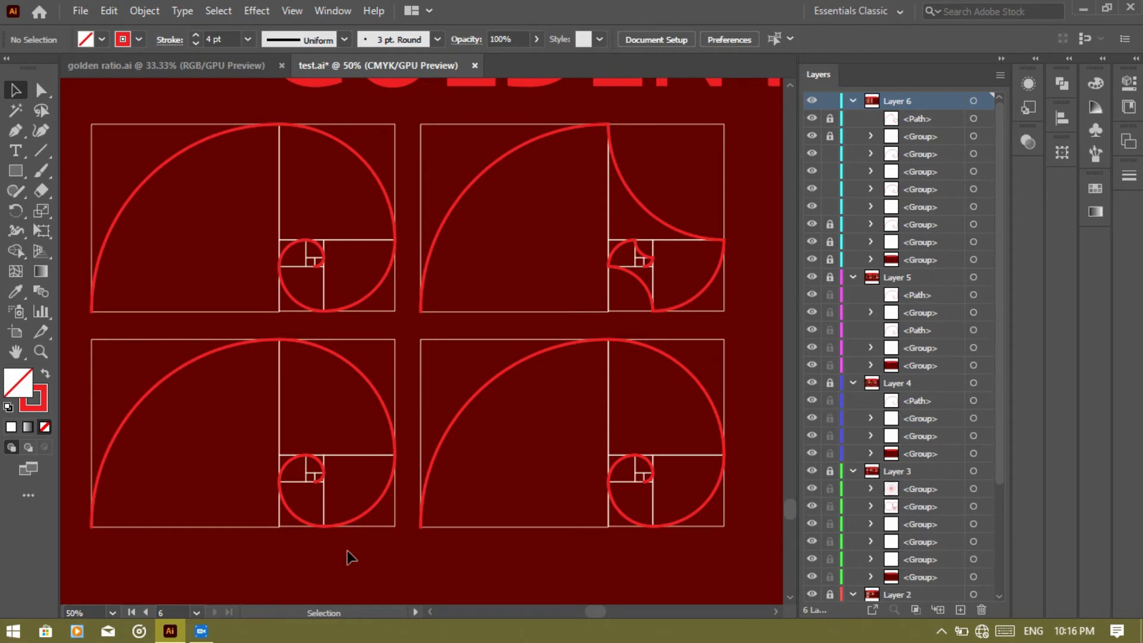
Lock the lower-right spiral with its rectangles and the lower-left rectangle grid, leaving only the lower-left arcs editable
drag(770, 485, 645, 562)
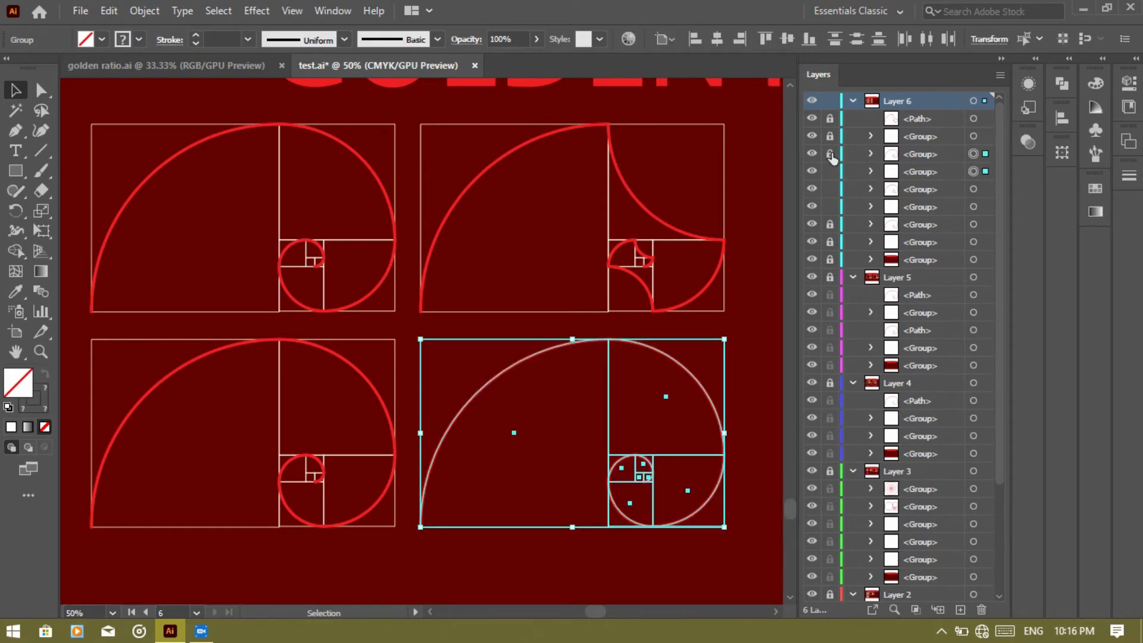
click(830, 173)
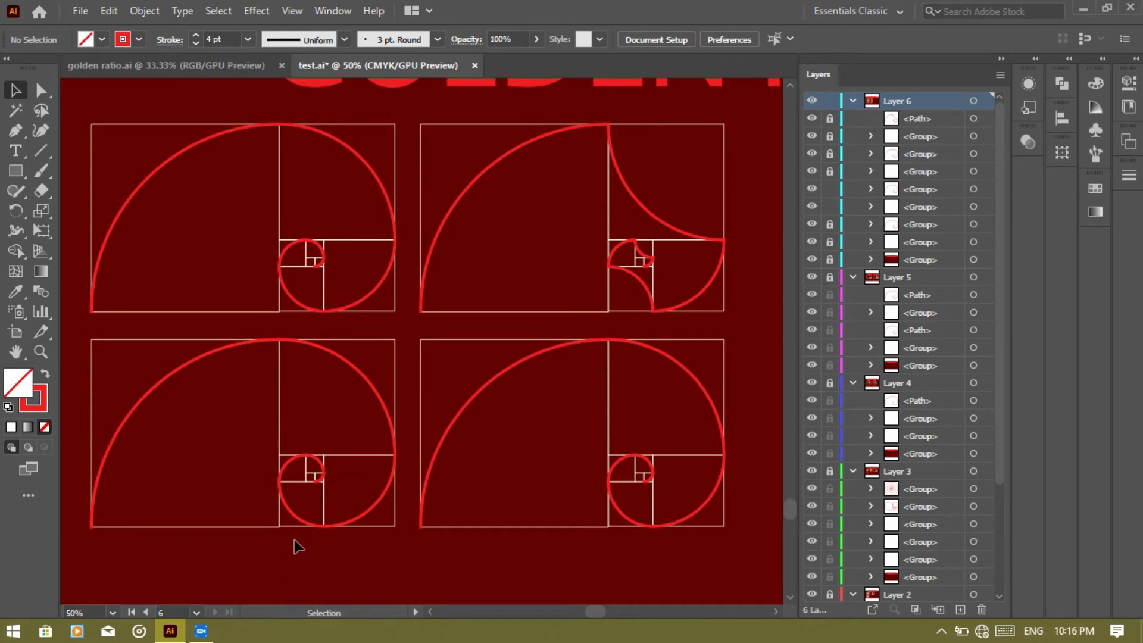
drag(298, 546, 365, 480)
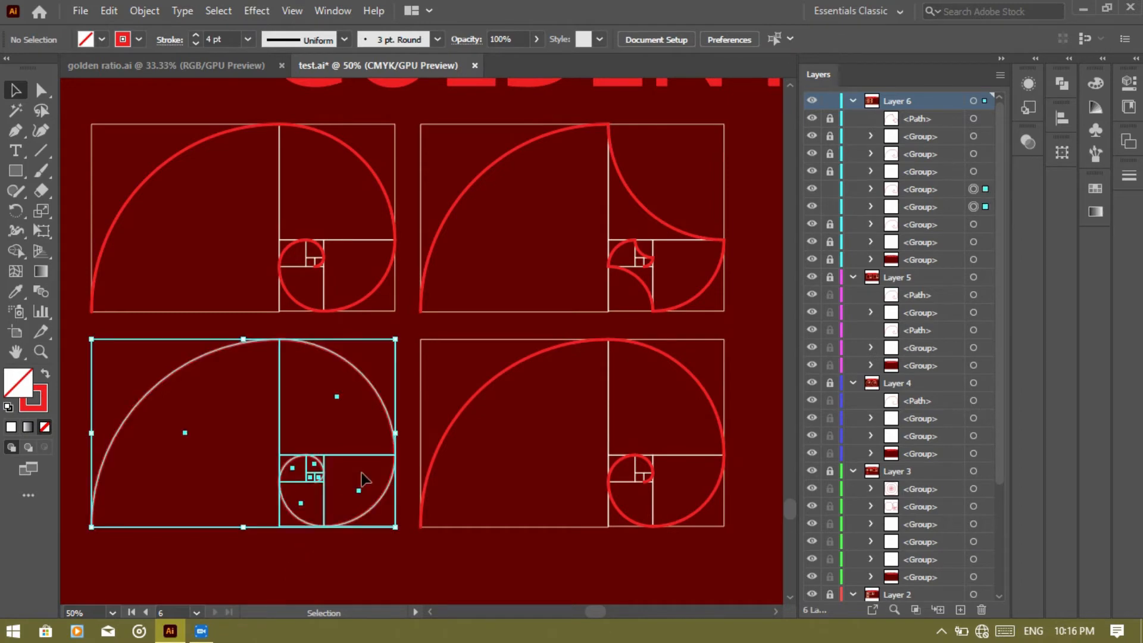
click(830, 207)
scroll(345, 534, down, 5)
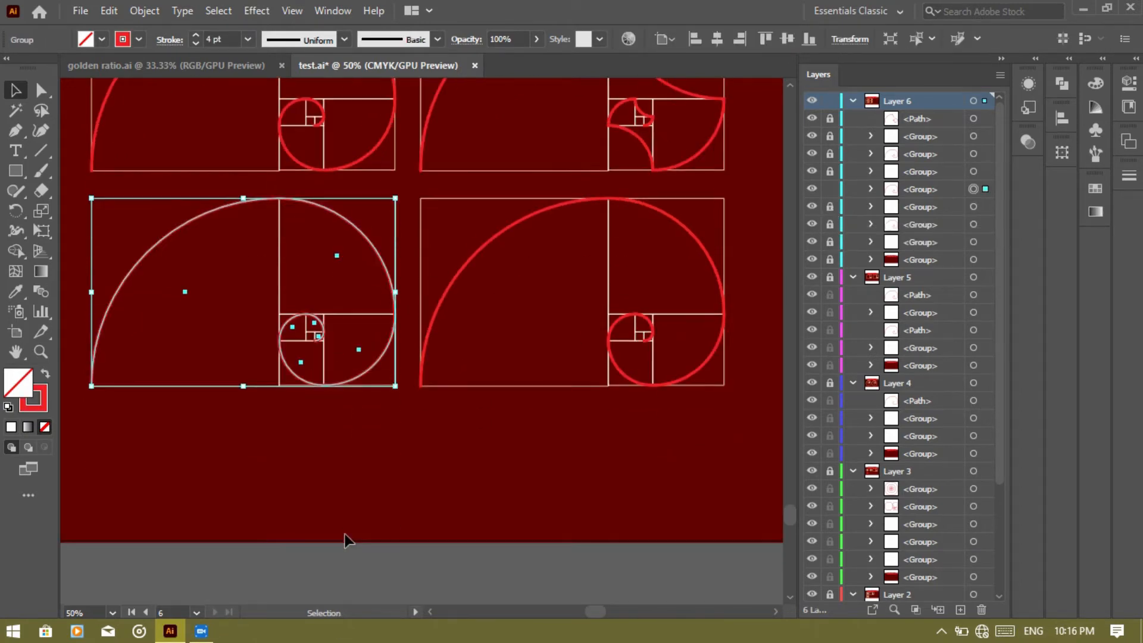
scroll(344, 533, up, 2)
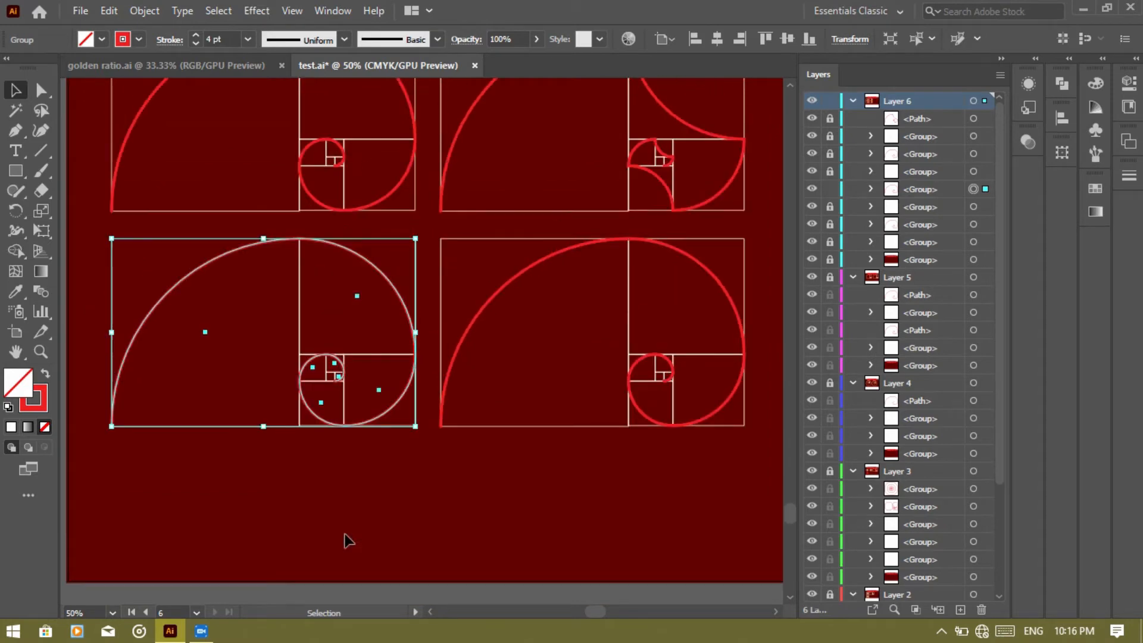
click(213, 466)
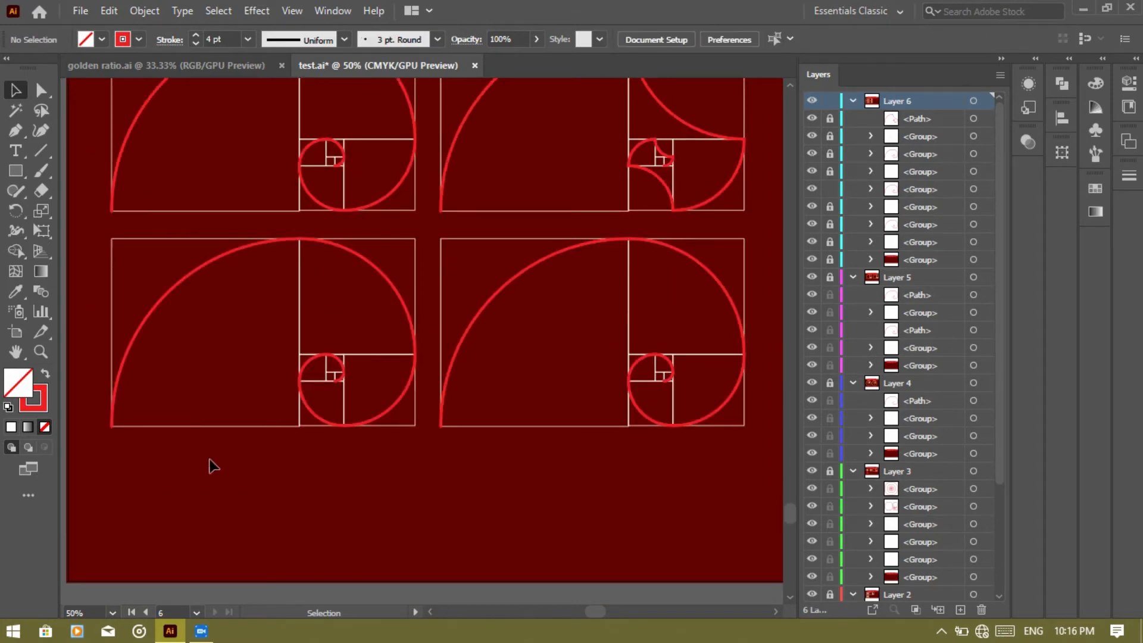
Try joining the two largest arcs of the lower-left spiral at their shared top anchor point, and undo the join
key(ctrl+equal)
key(ctrl+equal)
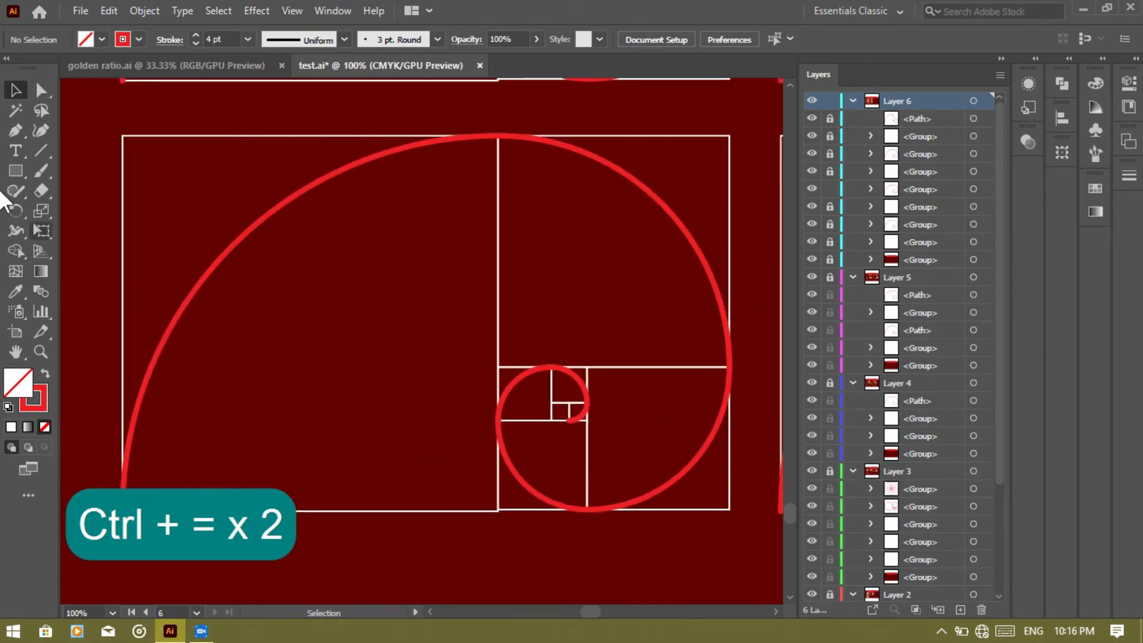
click(41, 89)
drag(474, 119, 513, 163)
right_click(513, 163)
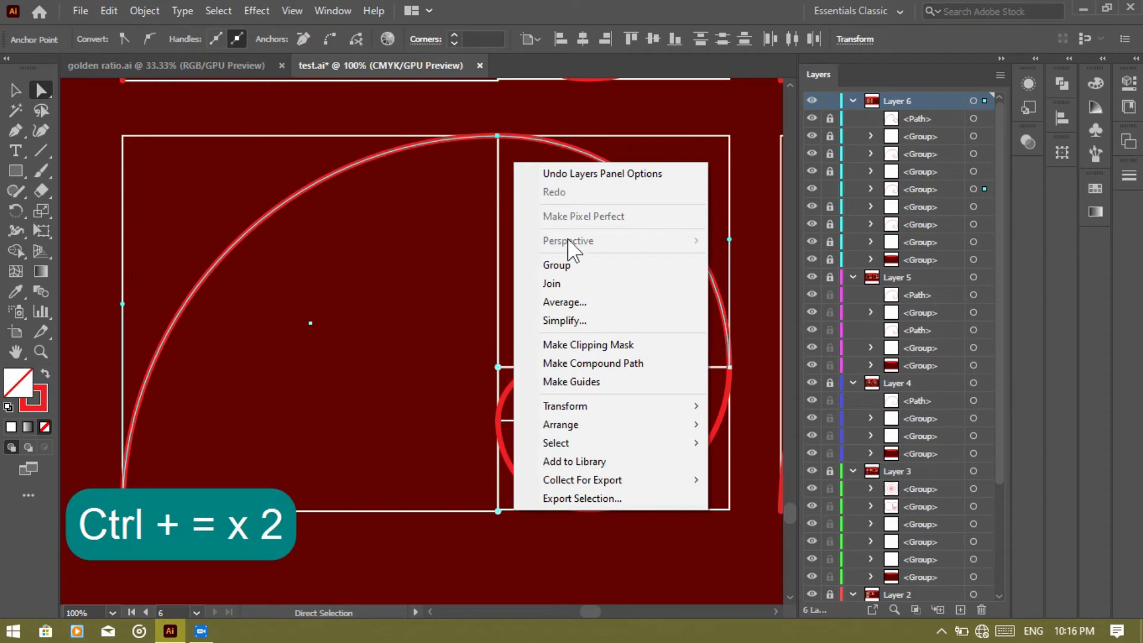
click(572, 283)
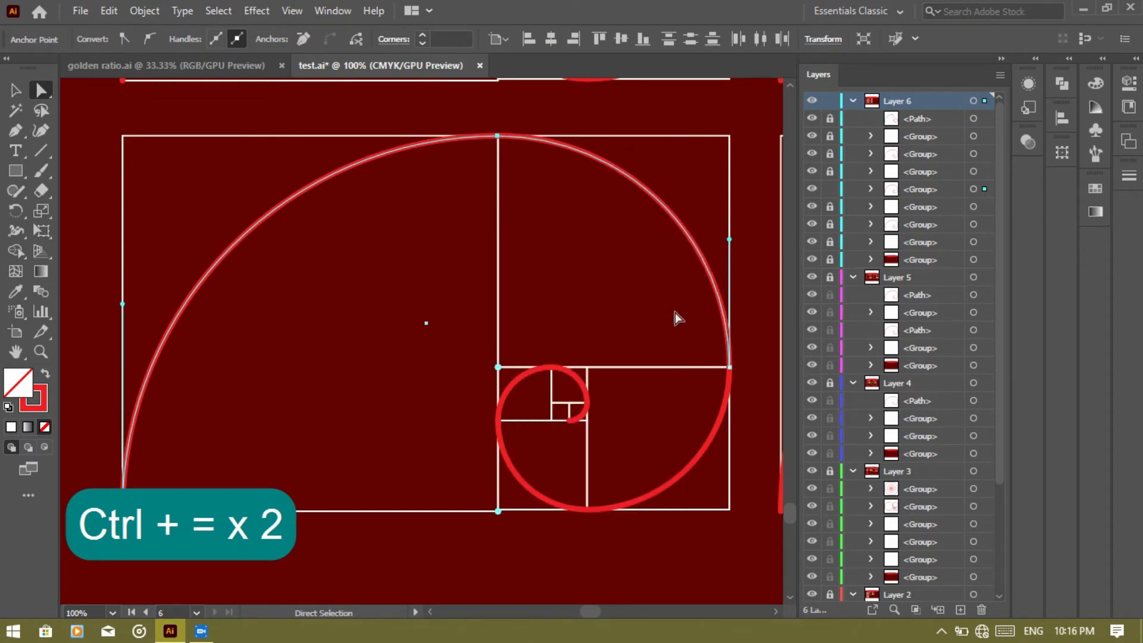
key(ctrl+z)
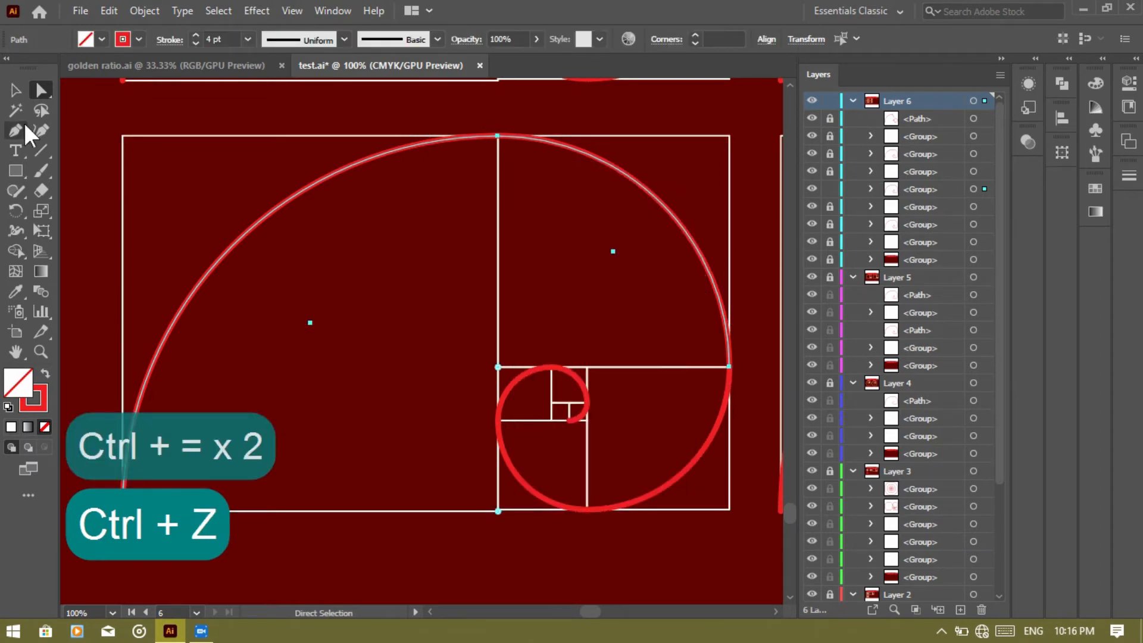
Ungroup the arcs of the lower-left spiral and clear the selection
click(17, 94)
click(312, 262)
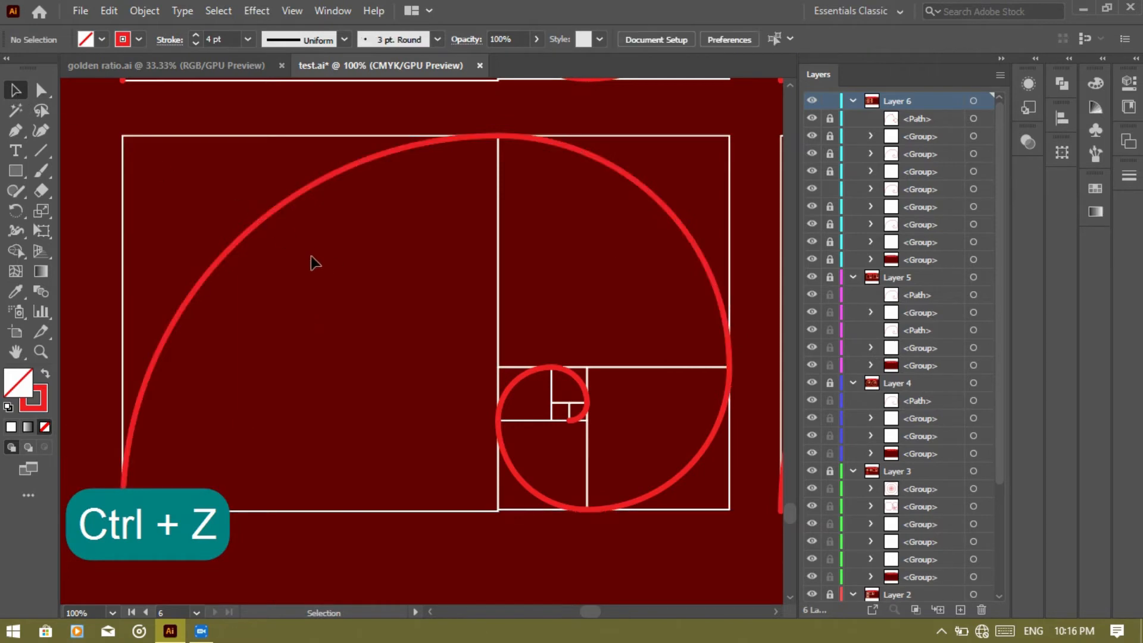
click(238, 244)
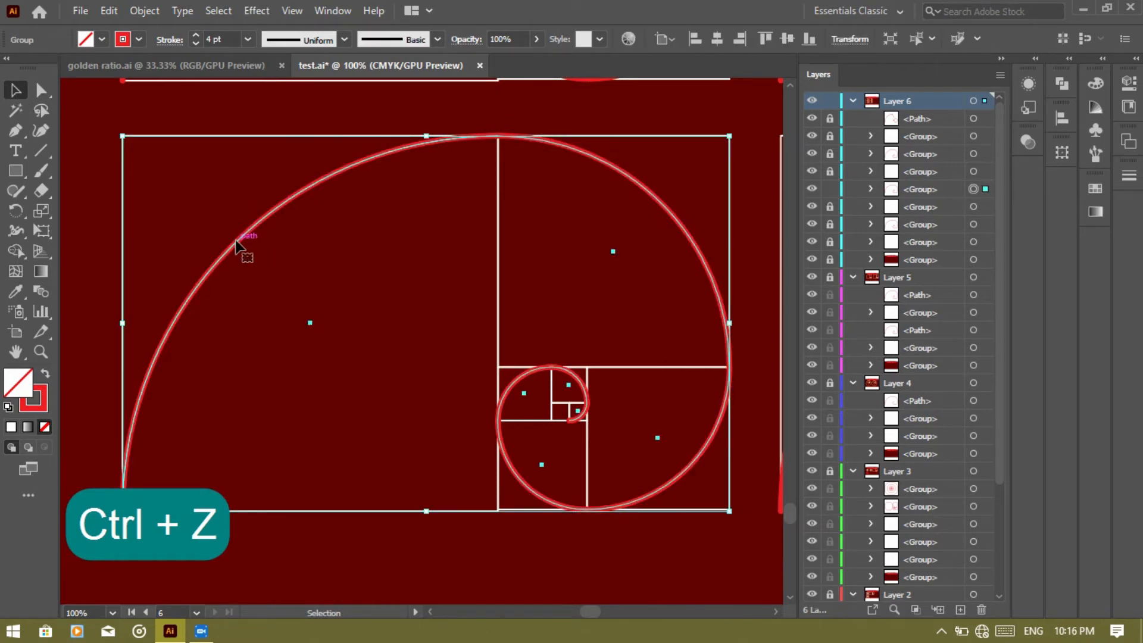
right_click(236, 243)
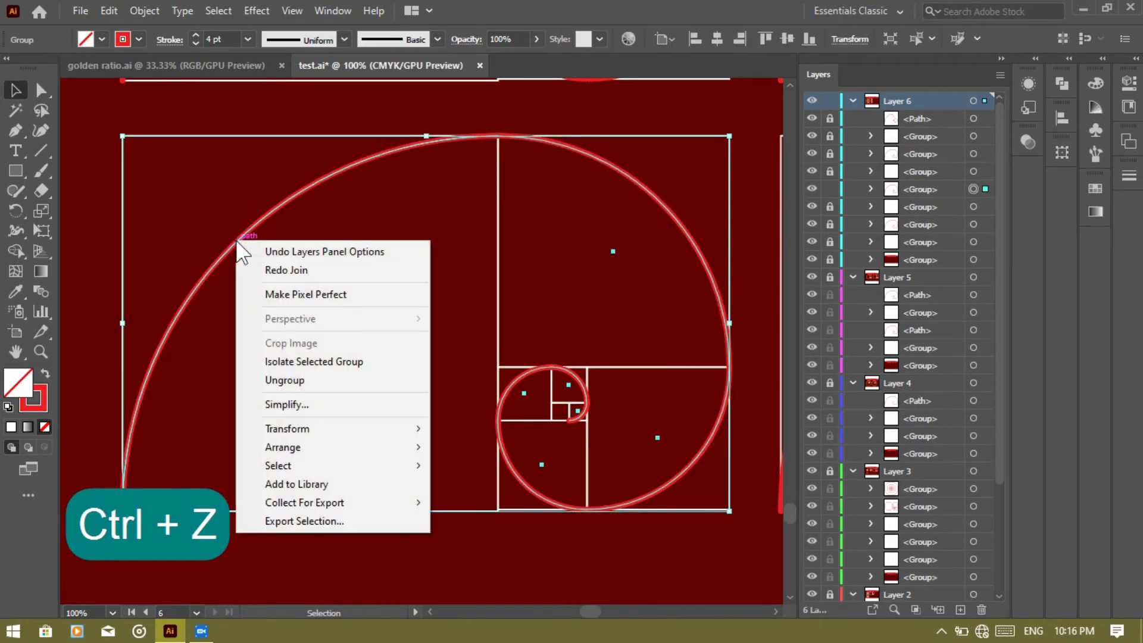
click(293, 378)
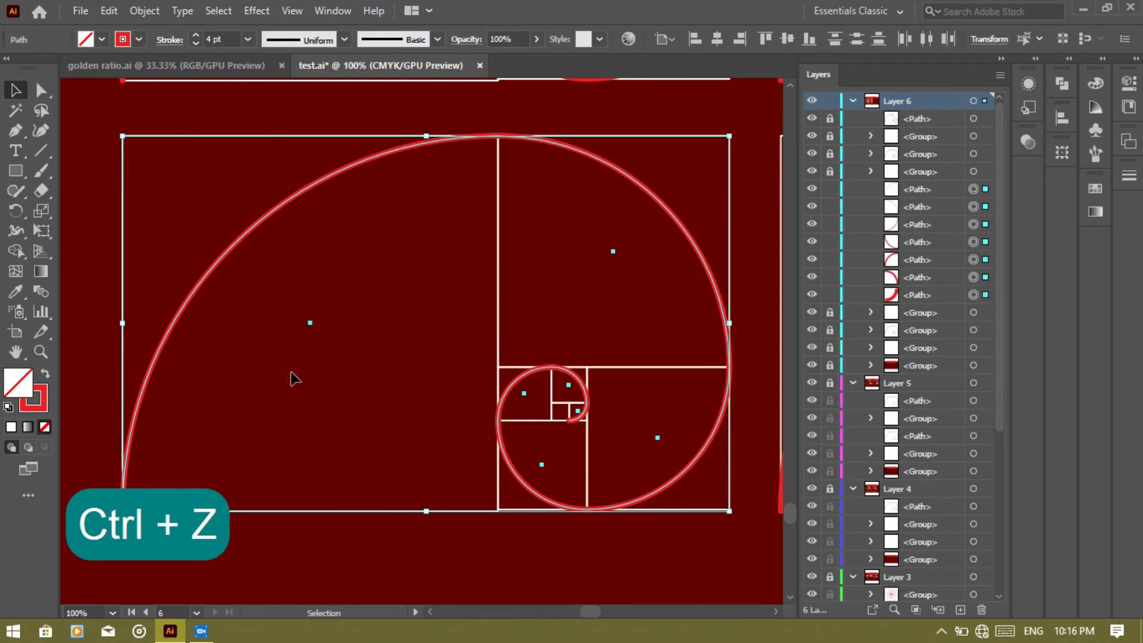
click(285, 542)
Rotate the largest arc of the lower-left spiral by 180° within its square and deselect it
click(228, 255)
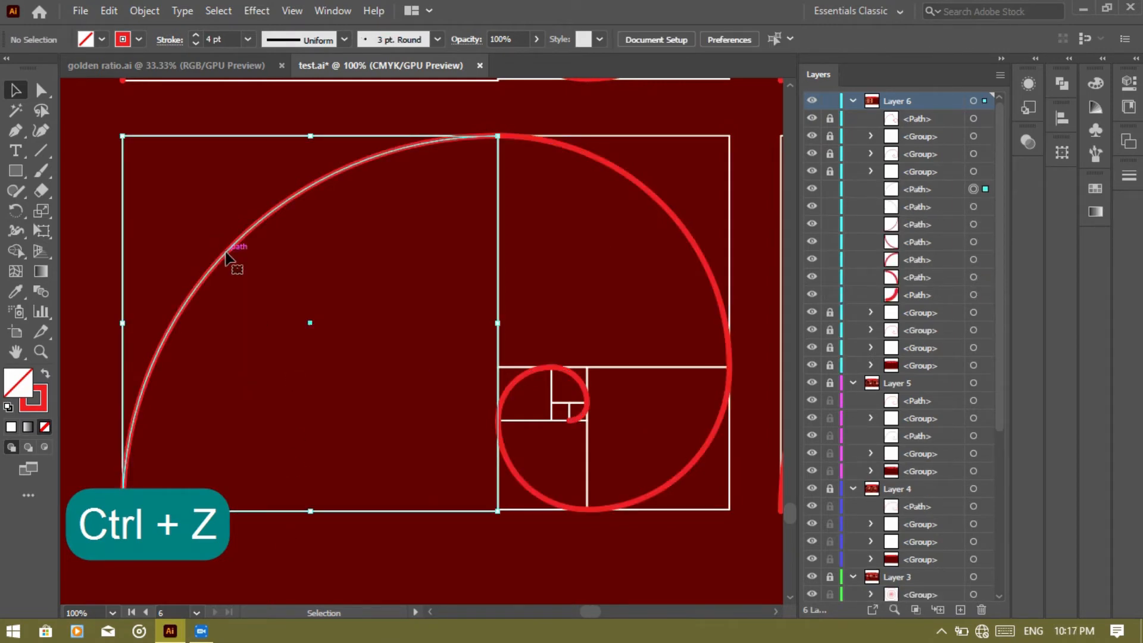
right_click(227, 252)
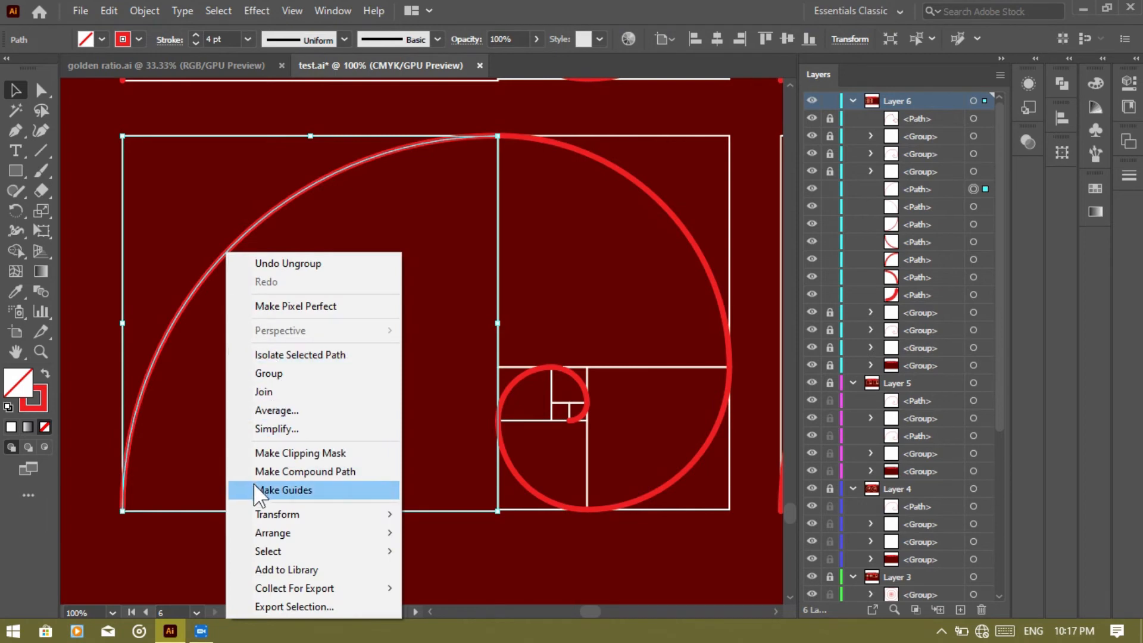
mouse_move(261, 513)
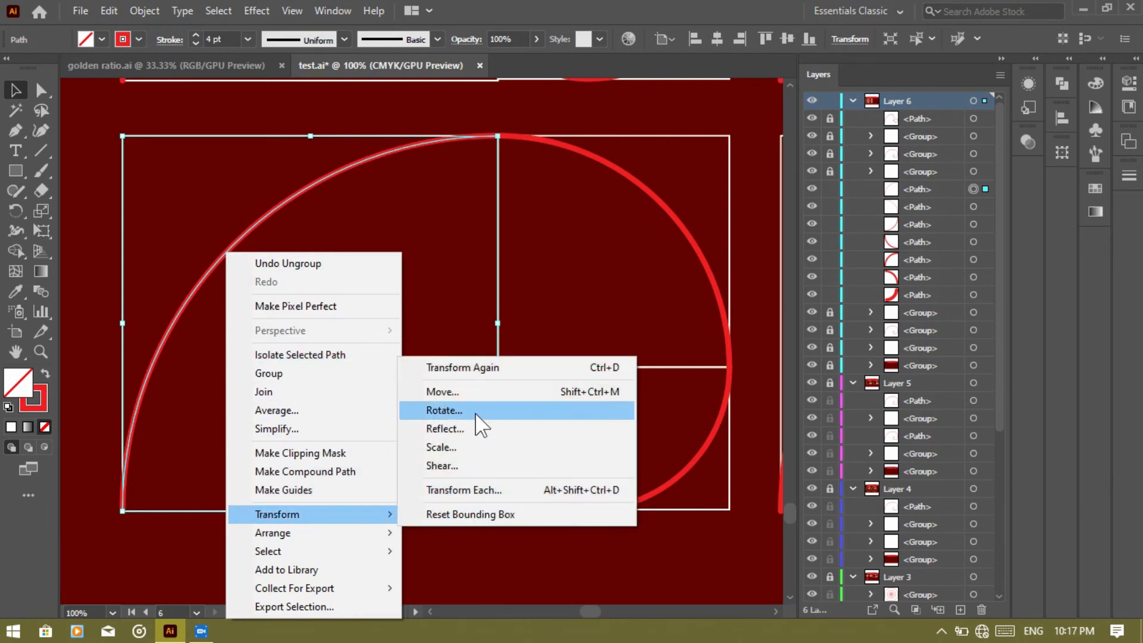
click(443, 410)
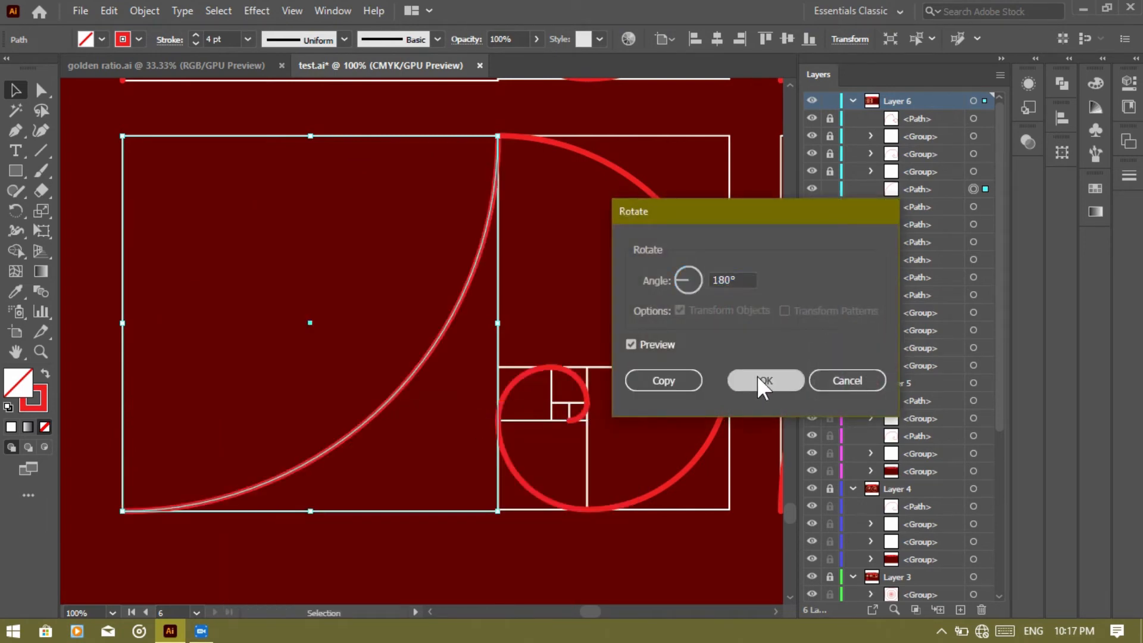
click(764, 381)
click(634, 293)
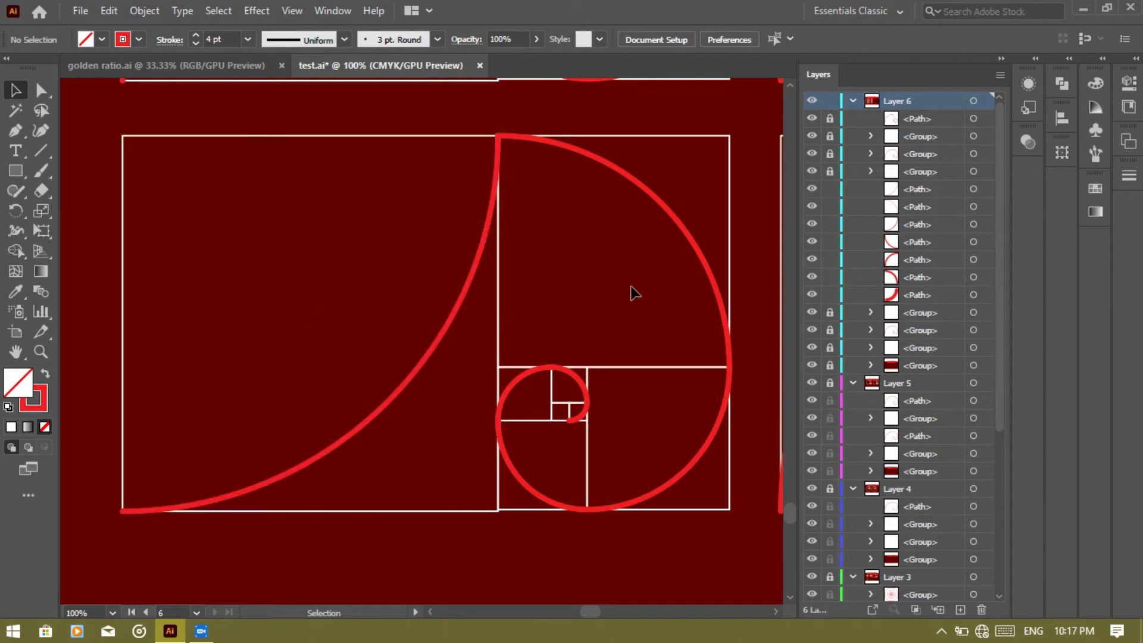
click(682, 225)
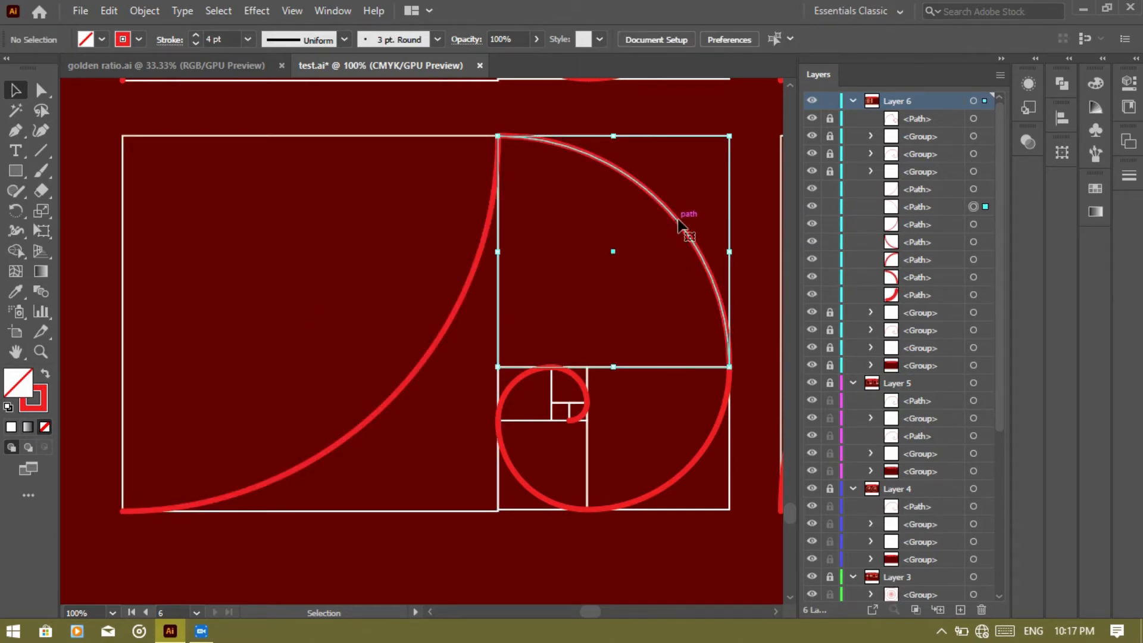
right_click(617, 261)
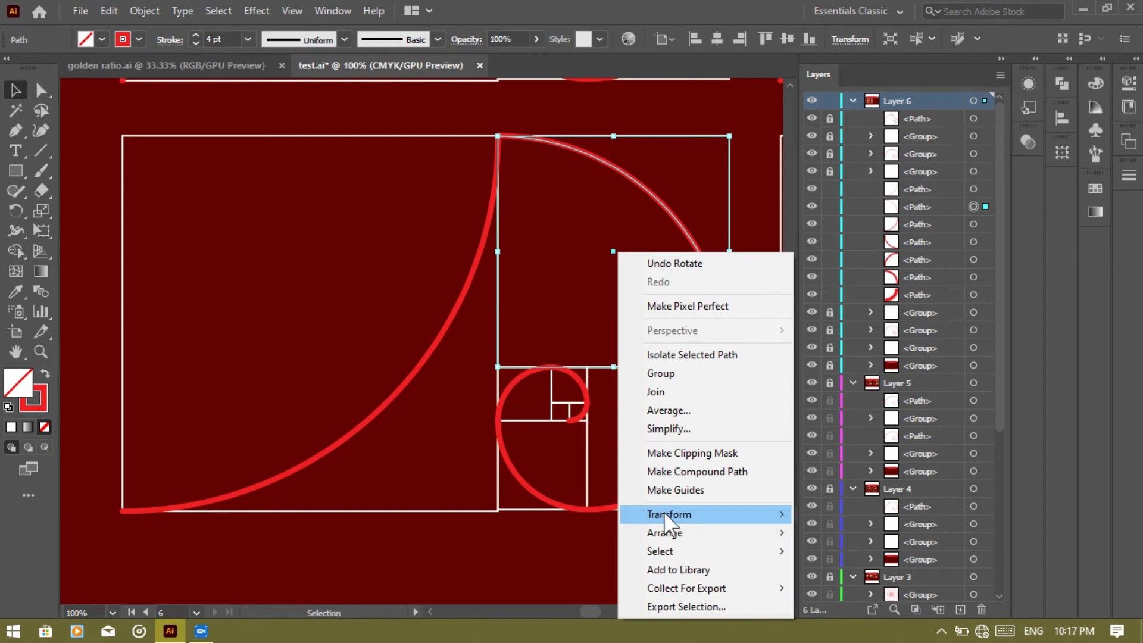
mouse_move(664, 515)
click(837, 429)
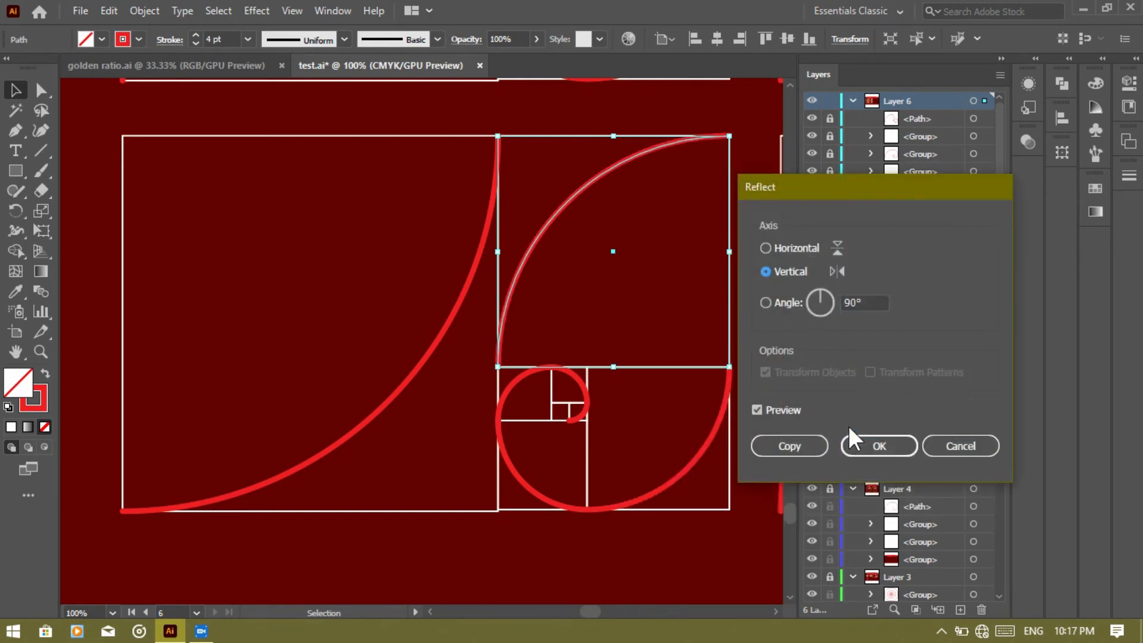
click(944, 445)
right_click(638, 274)
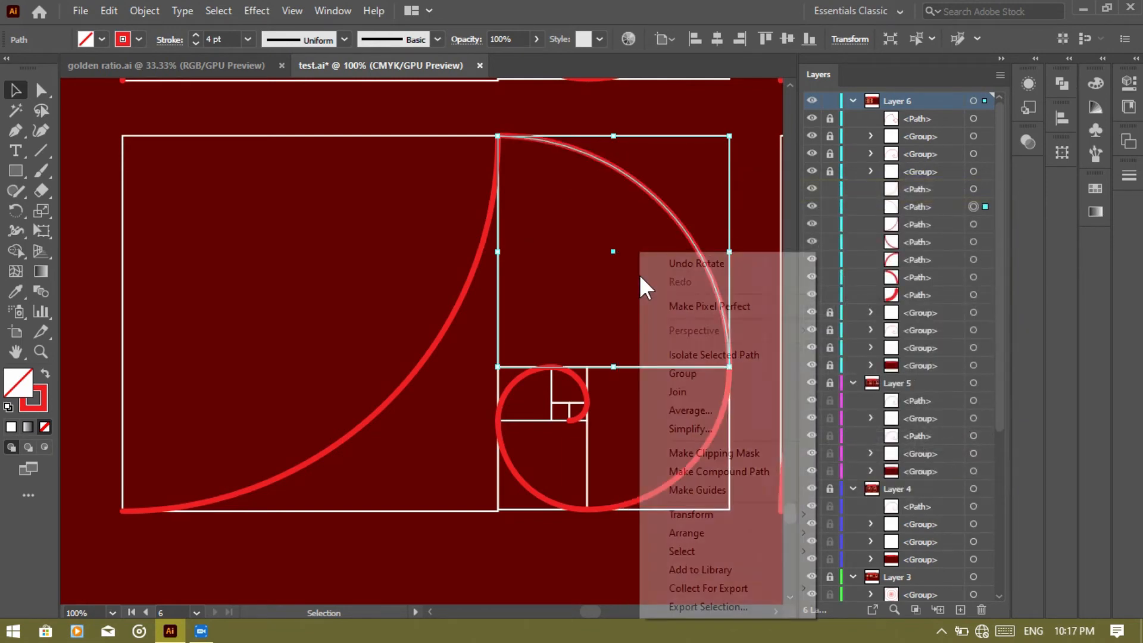
mouse_move(688, 515)
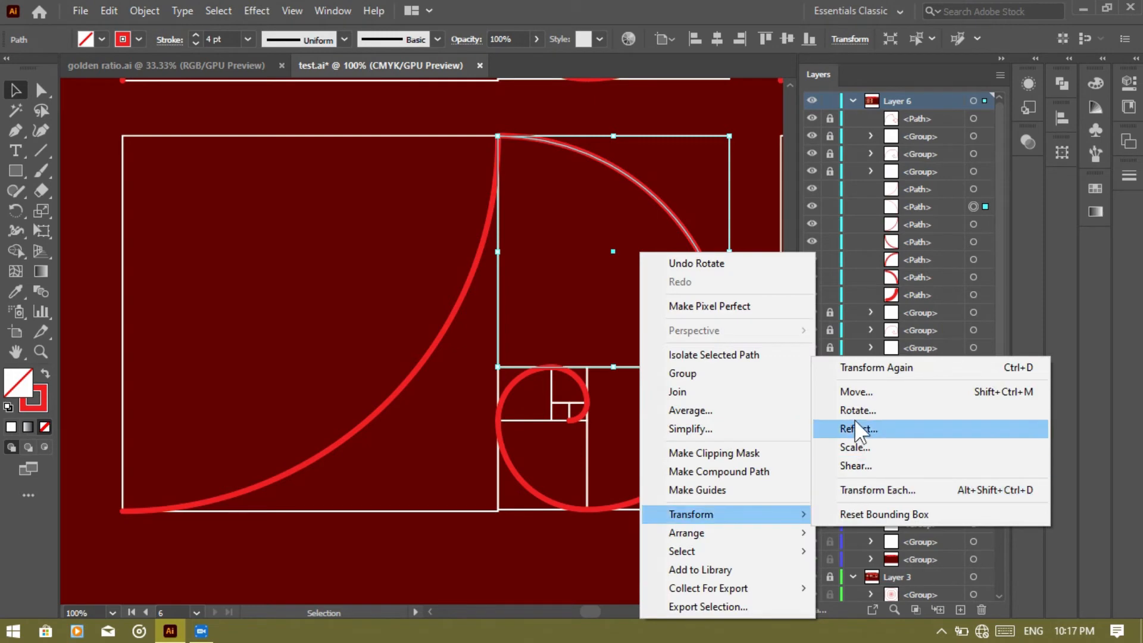
click(854, 423)
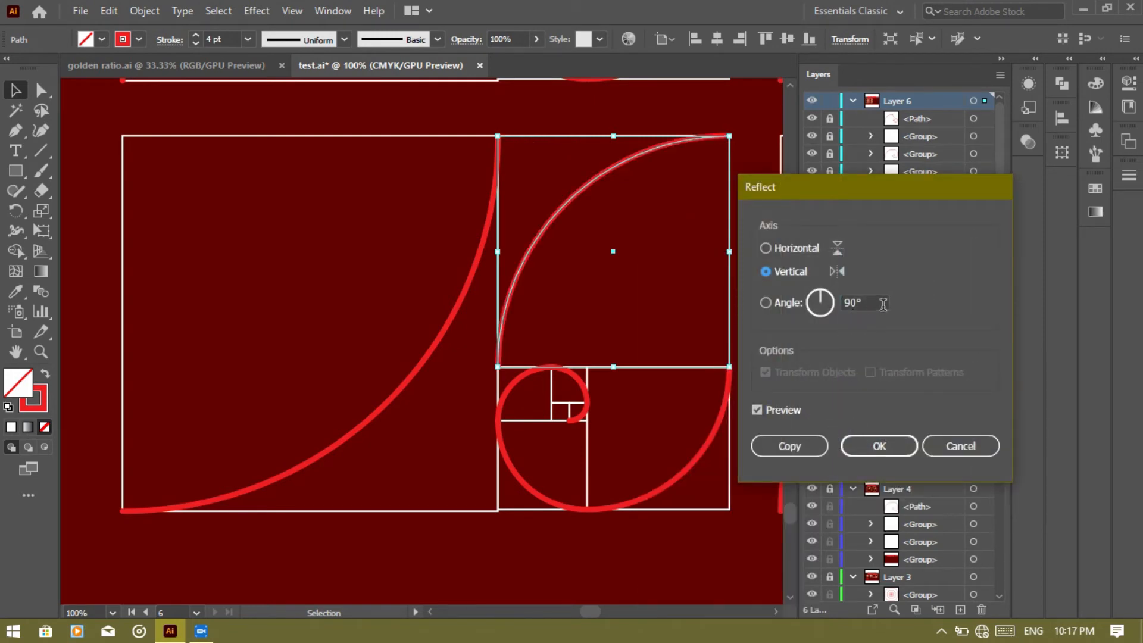
click(960, 447)
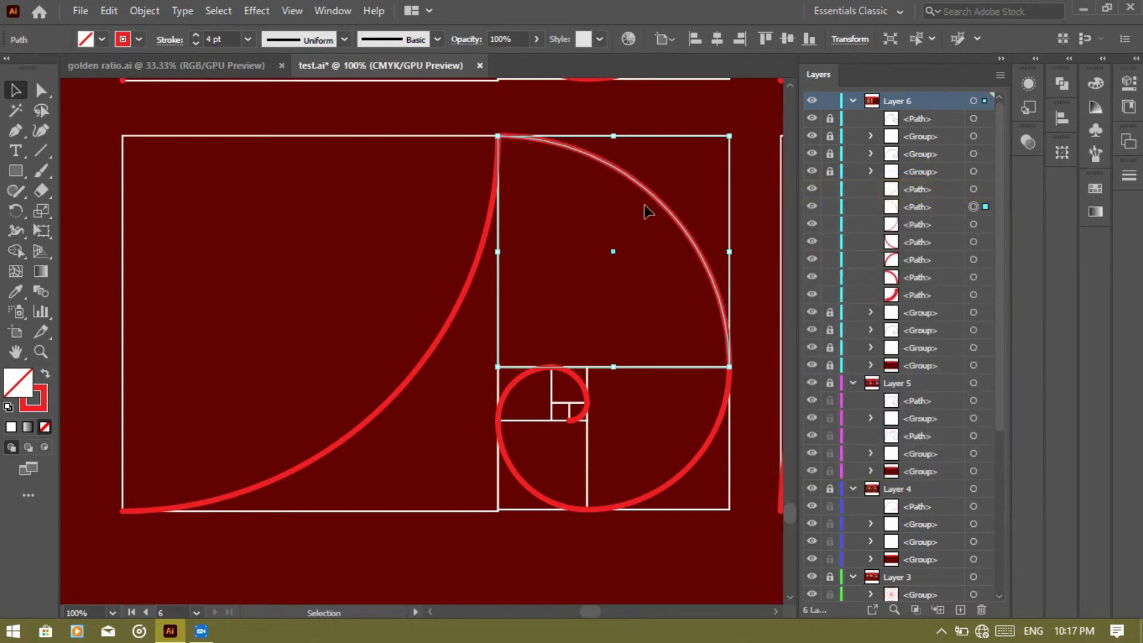
Rotate the second-largest arc of the lower-left spiral by 180° within its square
right_click(647, 212)
mouse_move(702, 468)
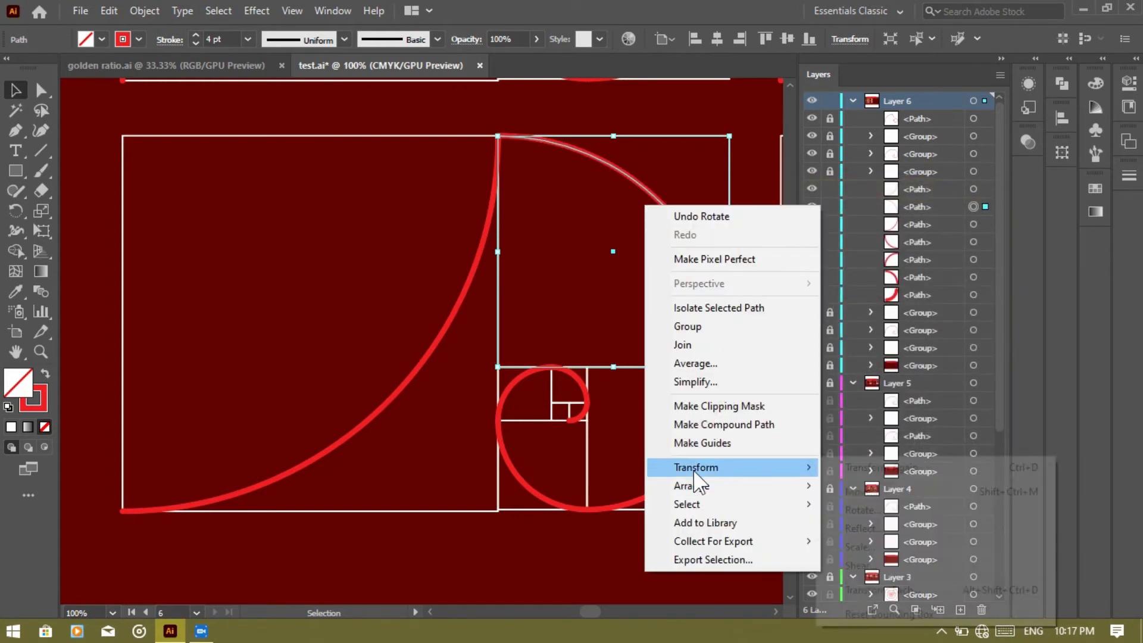
click(857, 516)
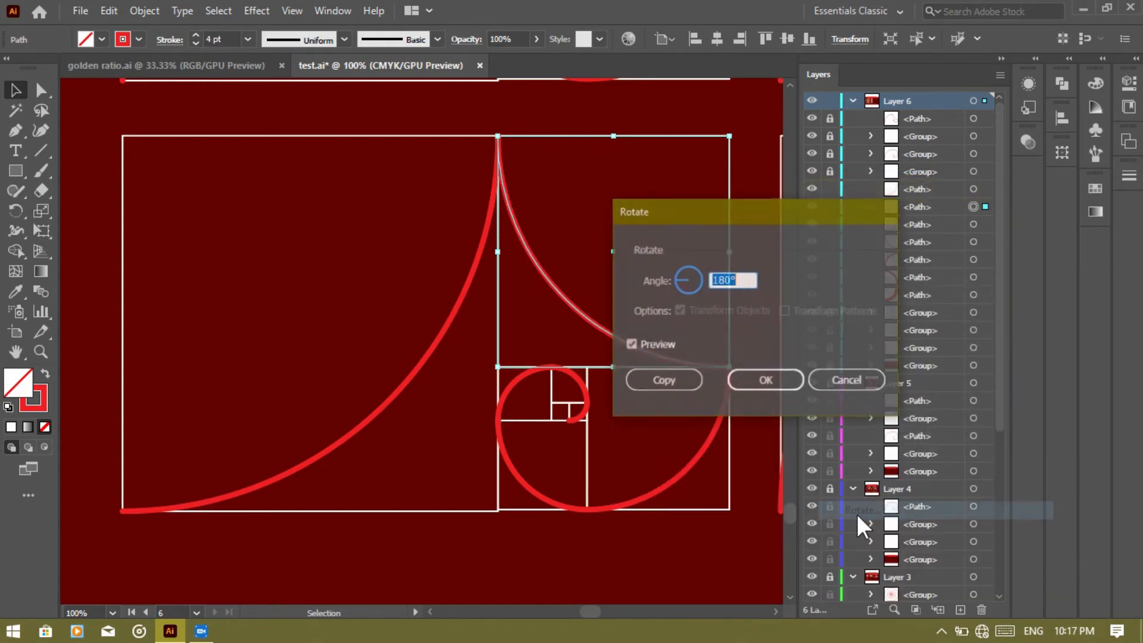
click(745, 384)
Rotate the third-largest arc of the spiral by 180° within its square and clear the selection
click(716, 427)
right_click(704, 444)
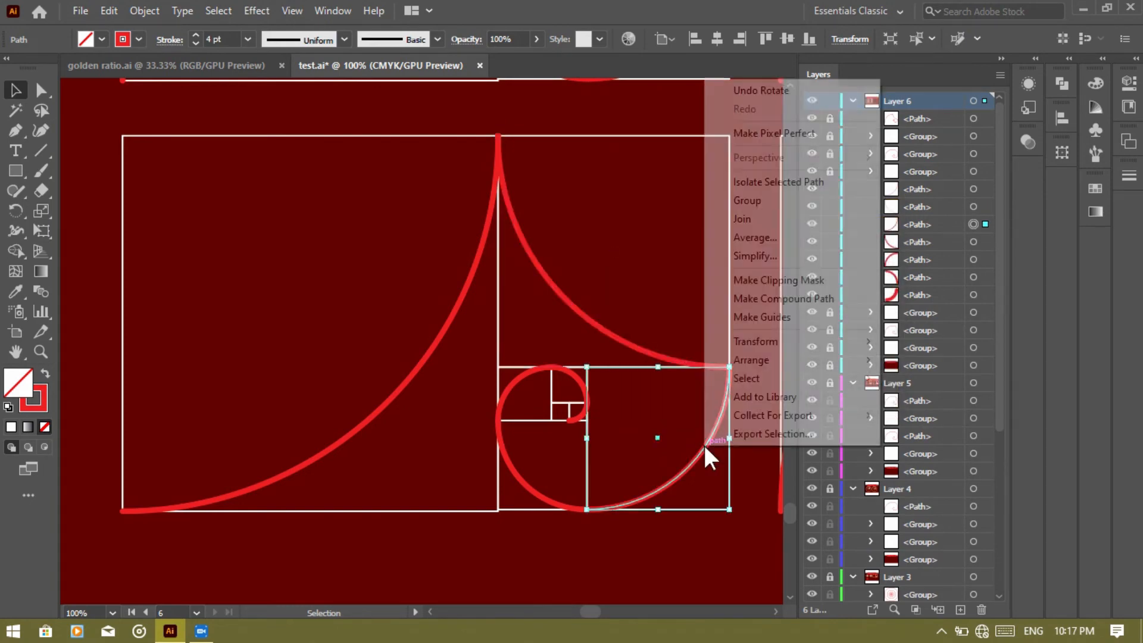
mouse_move(777, 347)
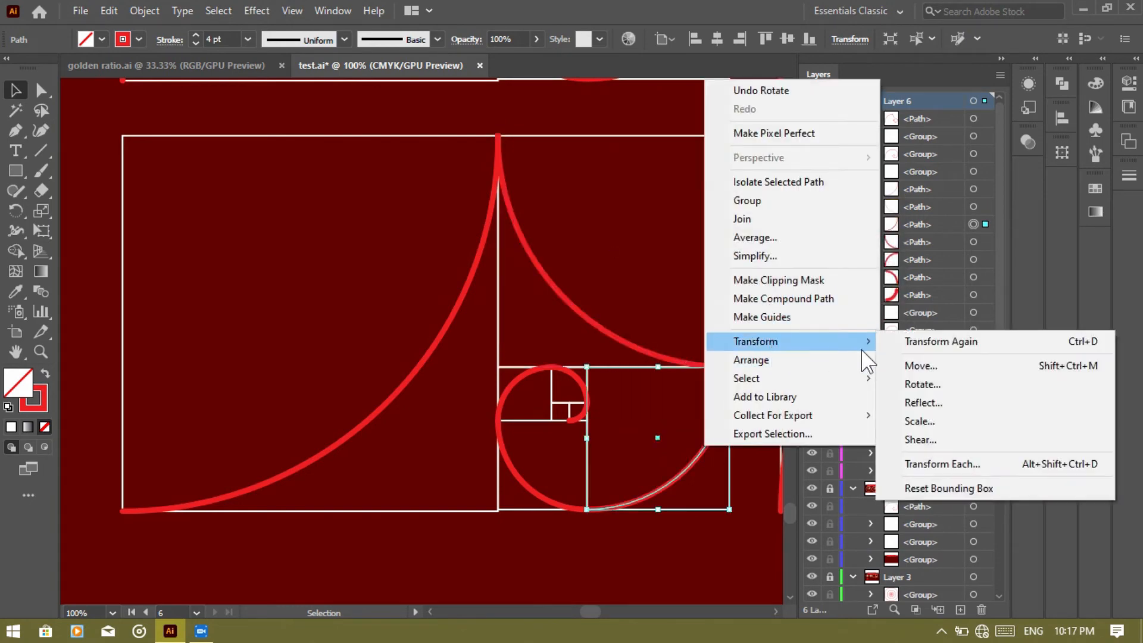
click(899, 384)
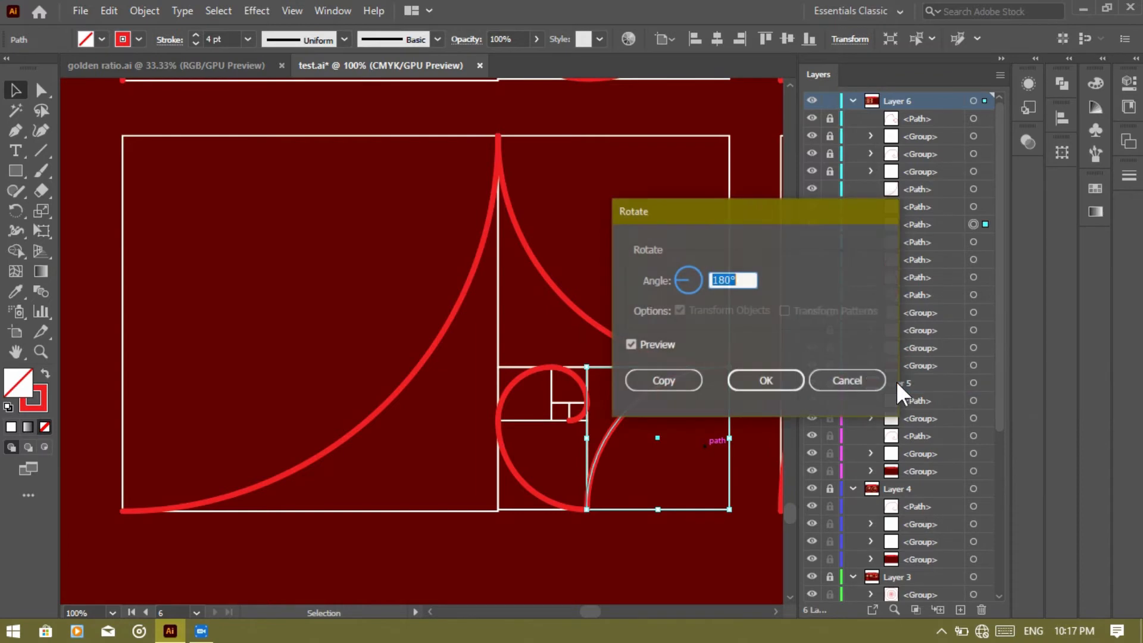
click(763, 381)
click(569, 562)
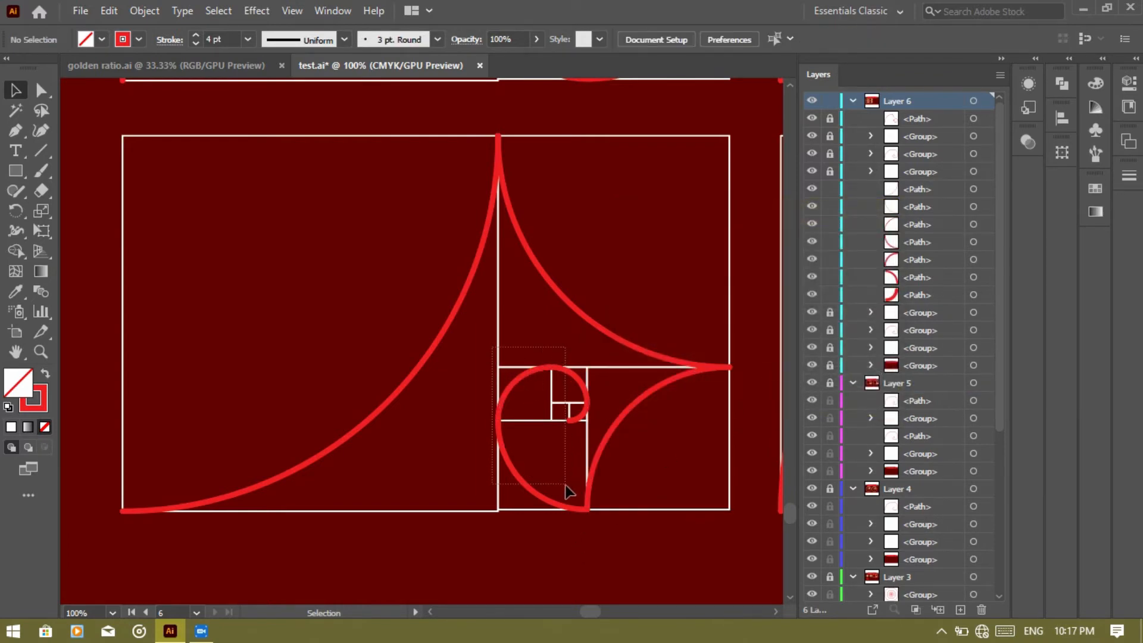
Try rotating the fourth-, fifth- and sixth-largest arcs together by 180°, and undo the rotation
click(569, 491)
right_click(566, 484)
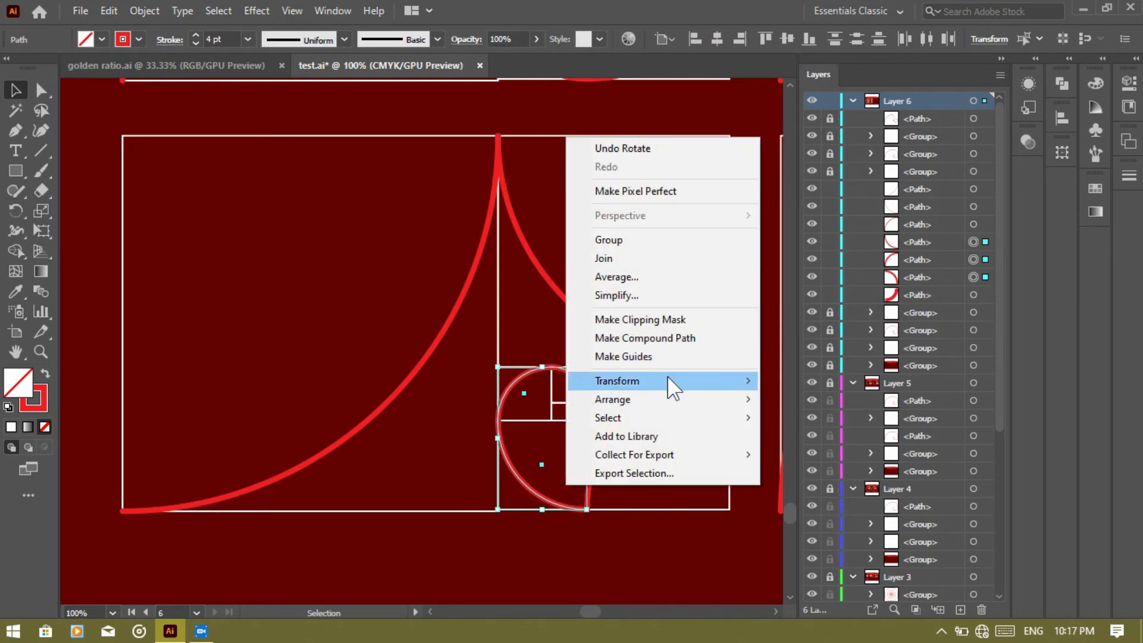
mouse_move(669, 382)
click(810, 424)
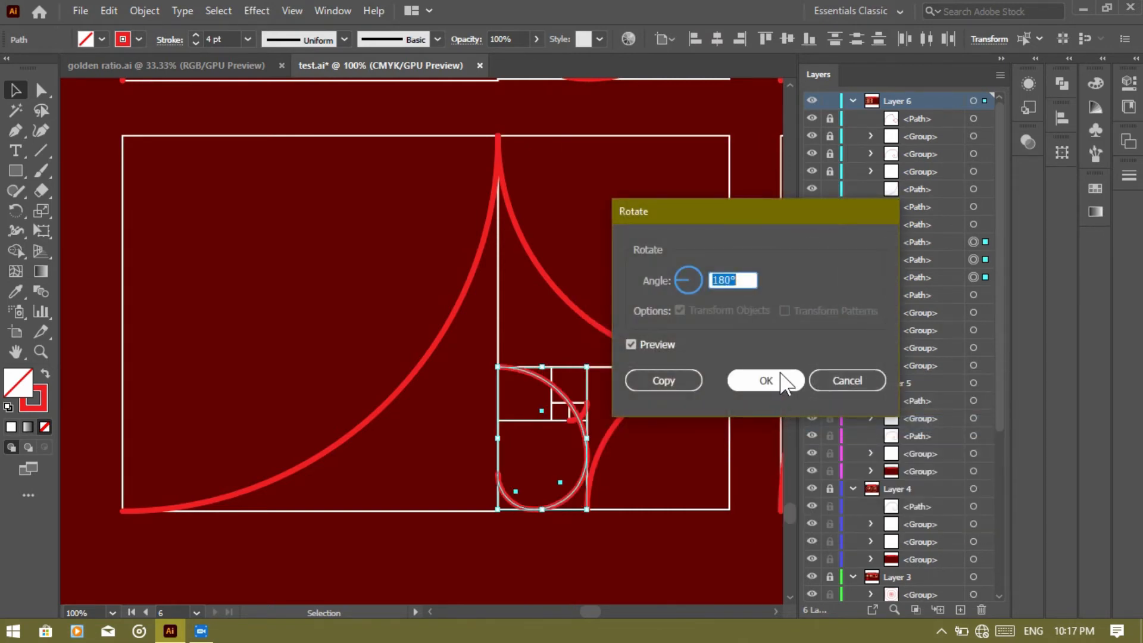
click(765, 378)
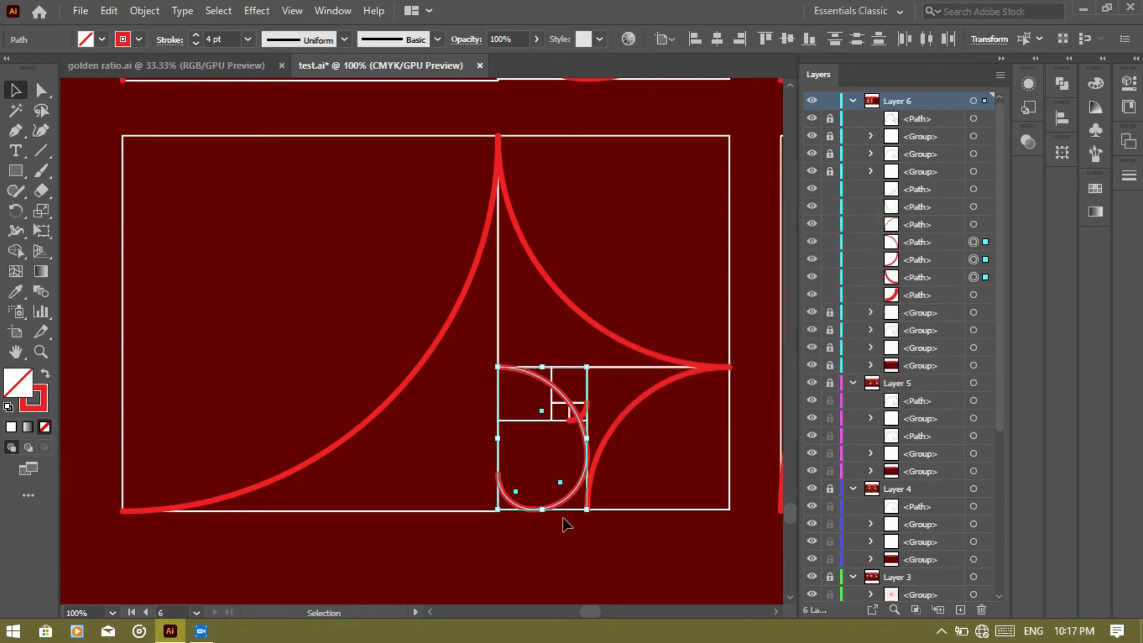
click(551, 552)
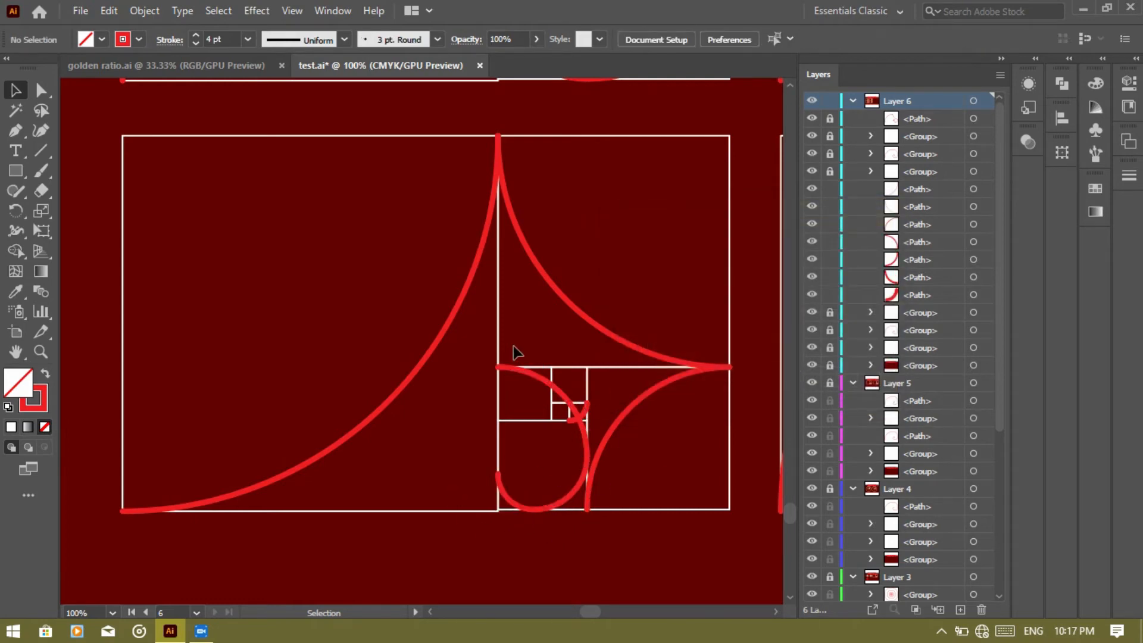
key(ctrl+z)
key(ctrl+z)
click(461, 512)
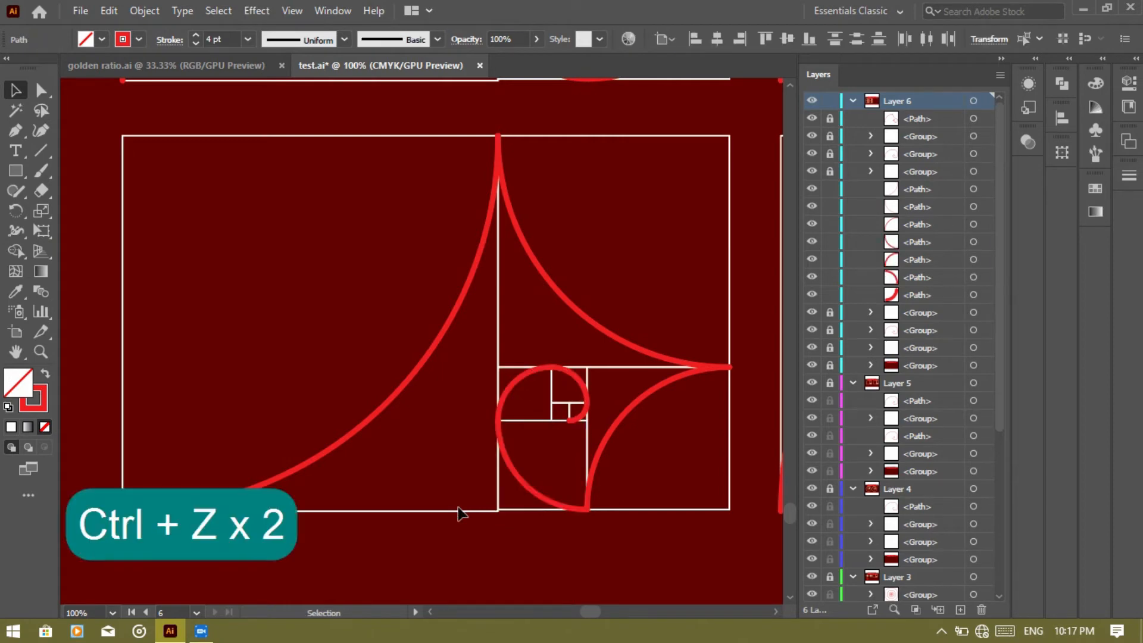
Rotate the fourth- and fifth-largest arcs of the spiral individually by 180°, each within its own square
right_click(517, 470)
mouse_move(611, 372)
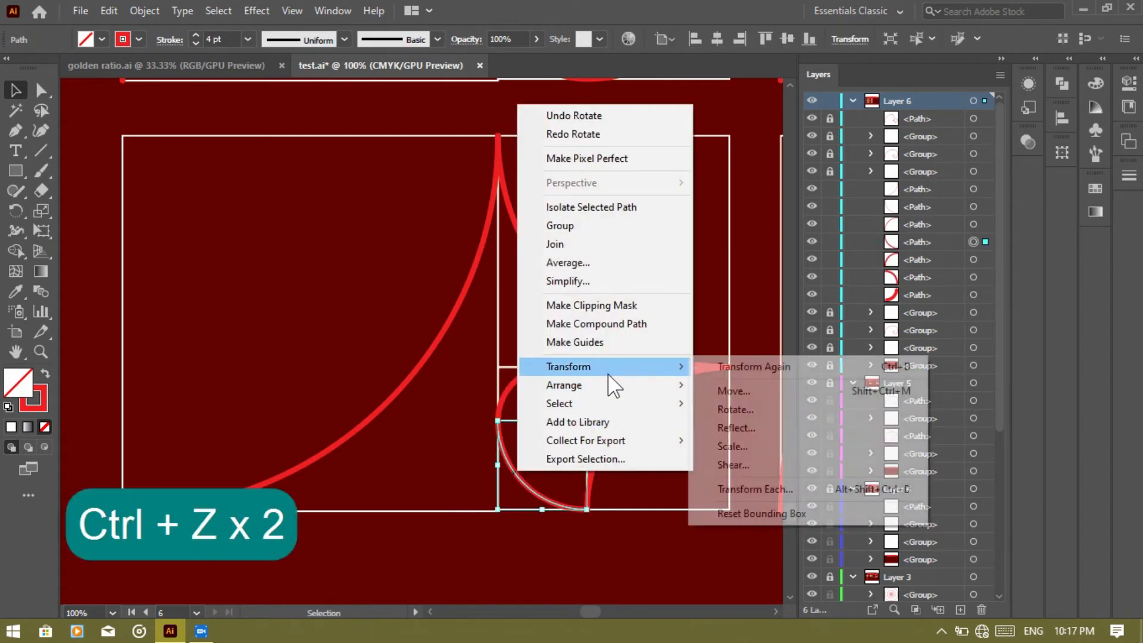
click(729, 410)
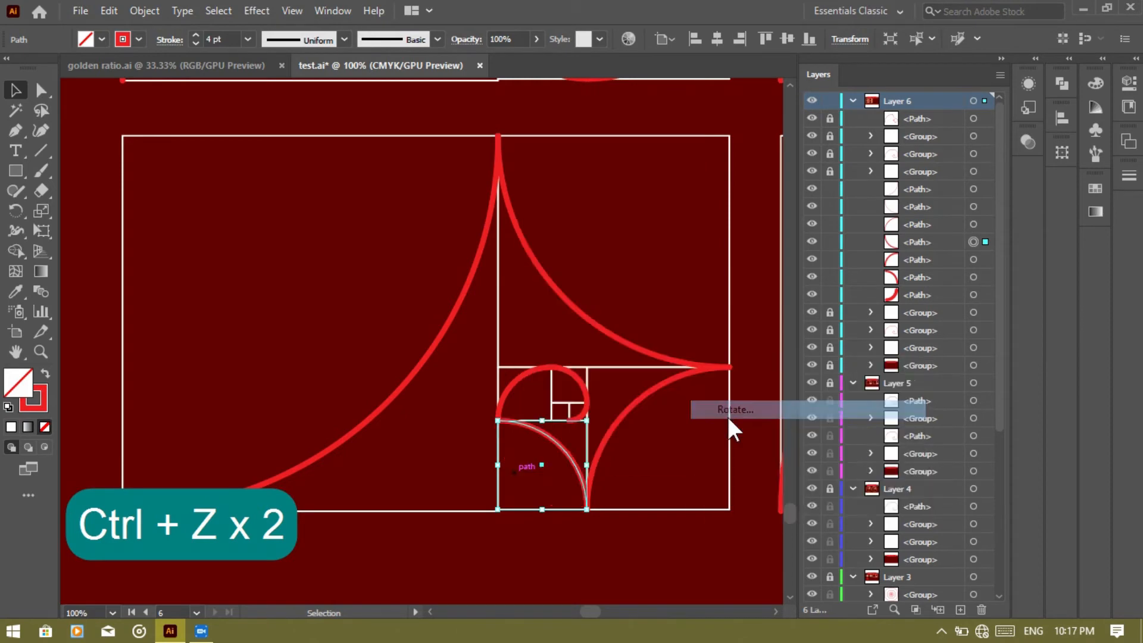
click(741, 380)
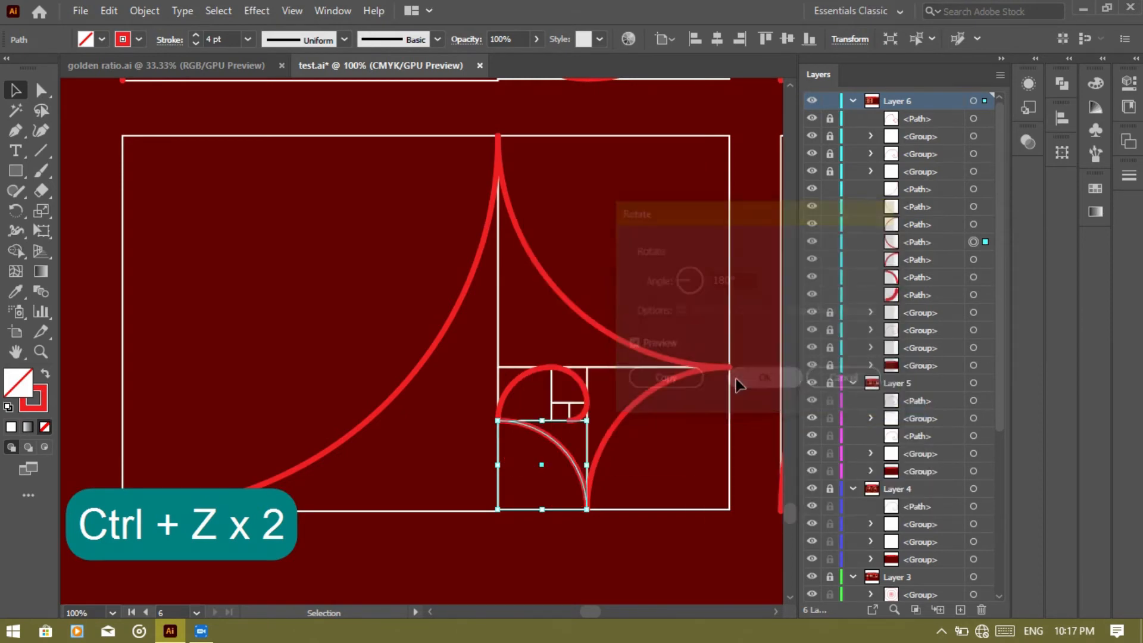
right_click(512, 385)
mouse_move(609, 275)
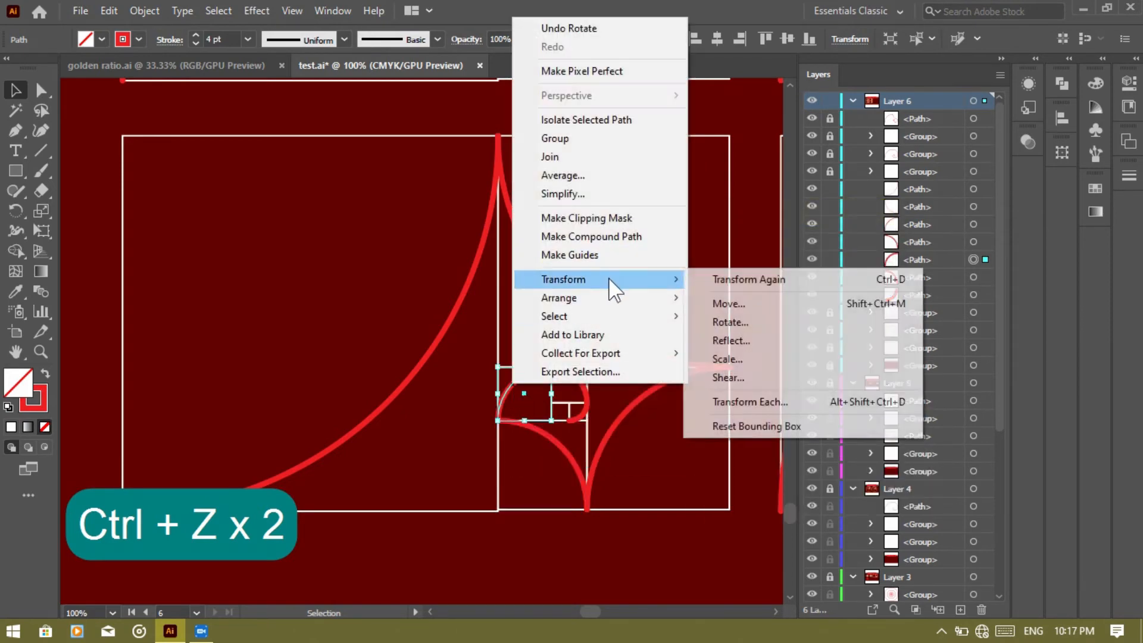
click(698, 328)
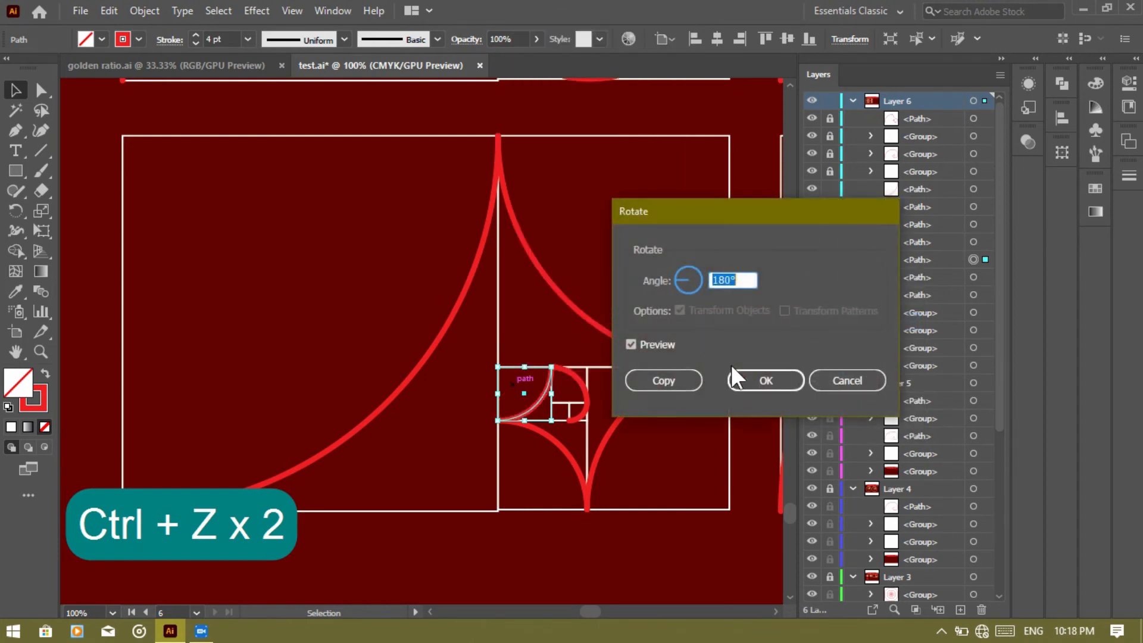
click(747, 383)
Rotate the smallest arc at the inner end of the spiral by 180° within its square
click(577, 412)
right_click(580, 415)
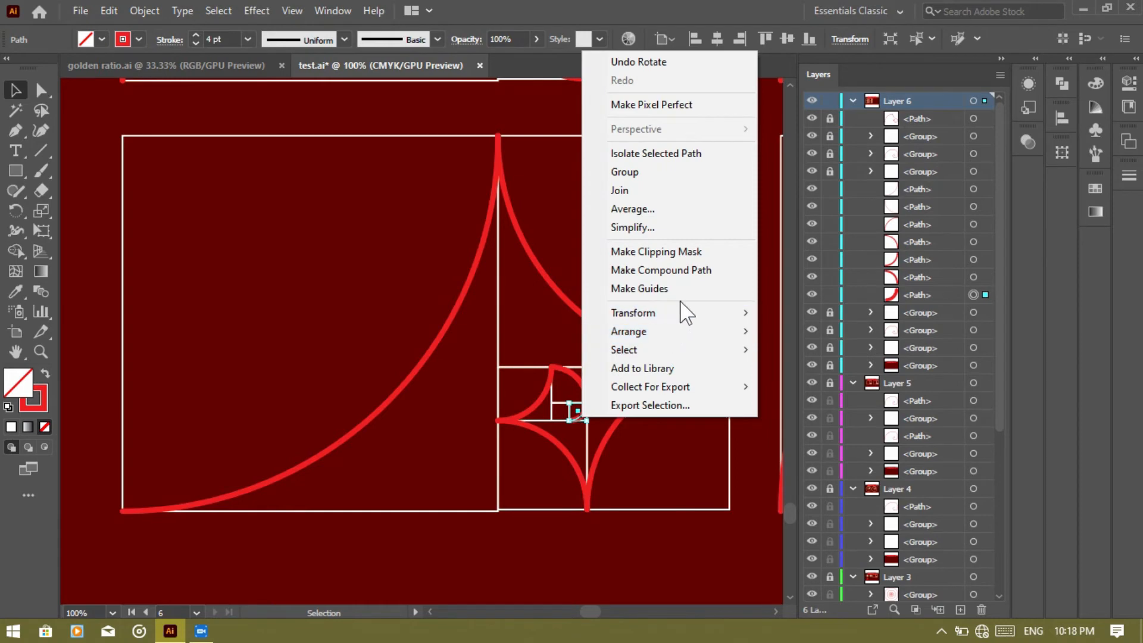
mouse_move(690, 316)
click(820, 362)
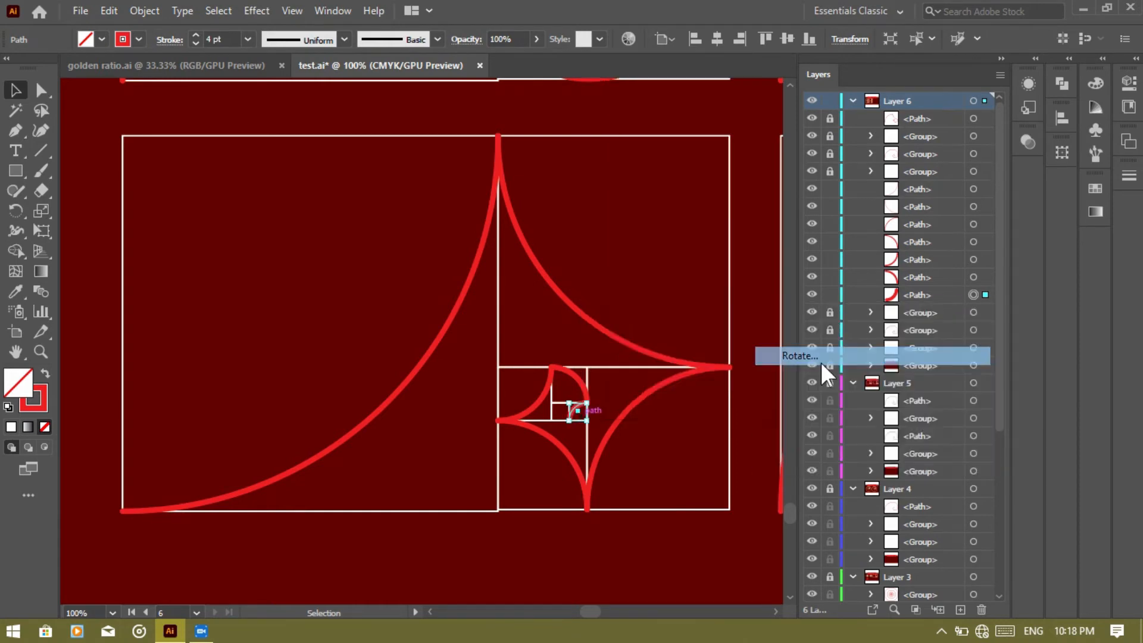
click(785, 385)
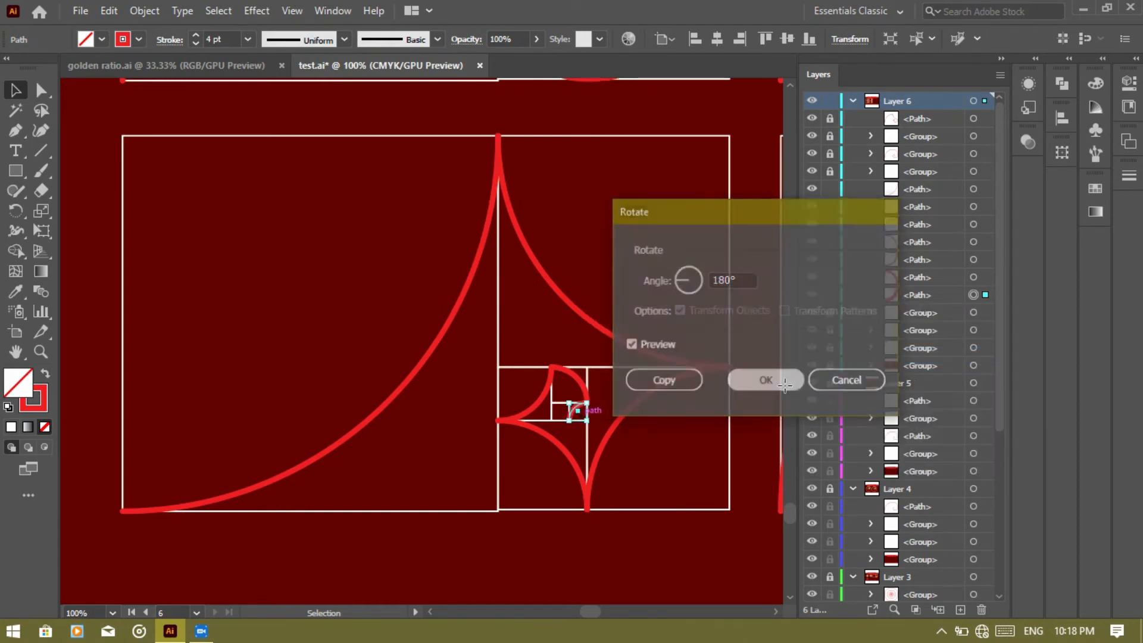
Rotate the second-smallest arc of the spiral by 180° within its square and deselect it
click(570, 378)
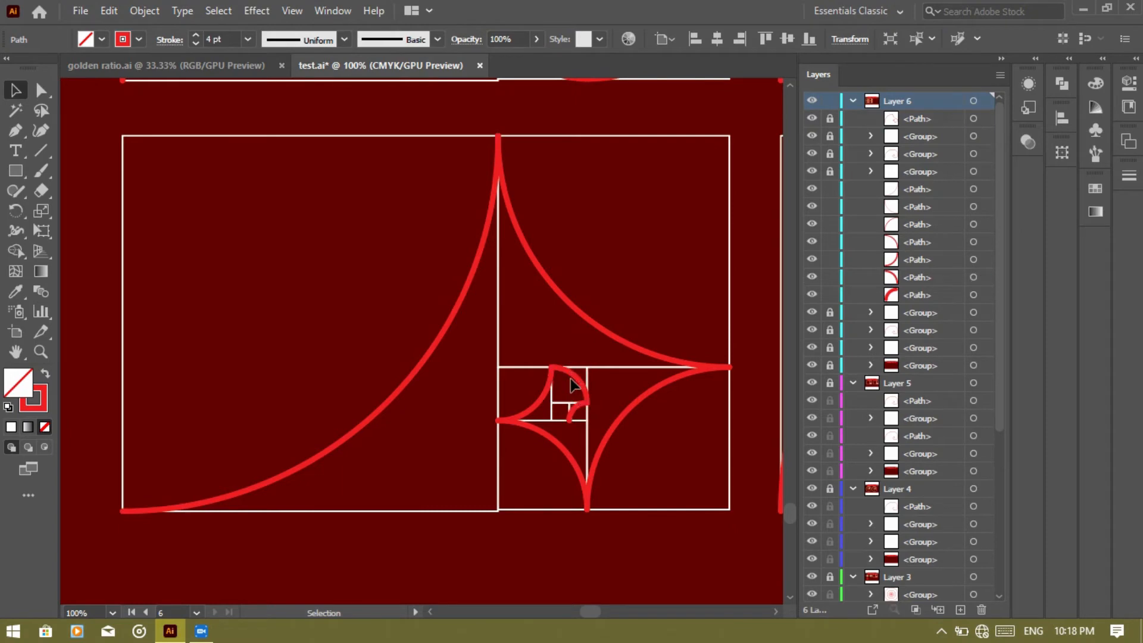
right_click(570, 377)
click(615, 384)
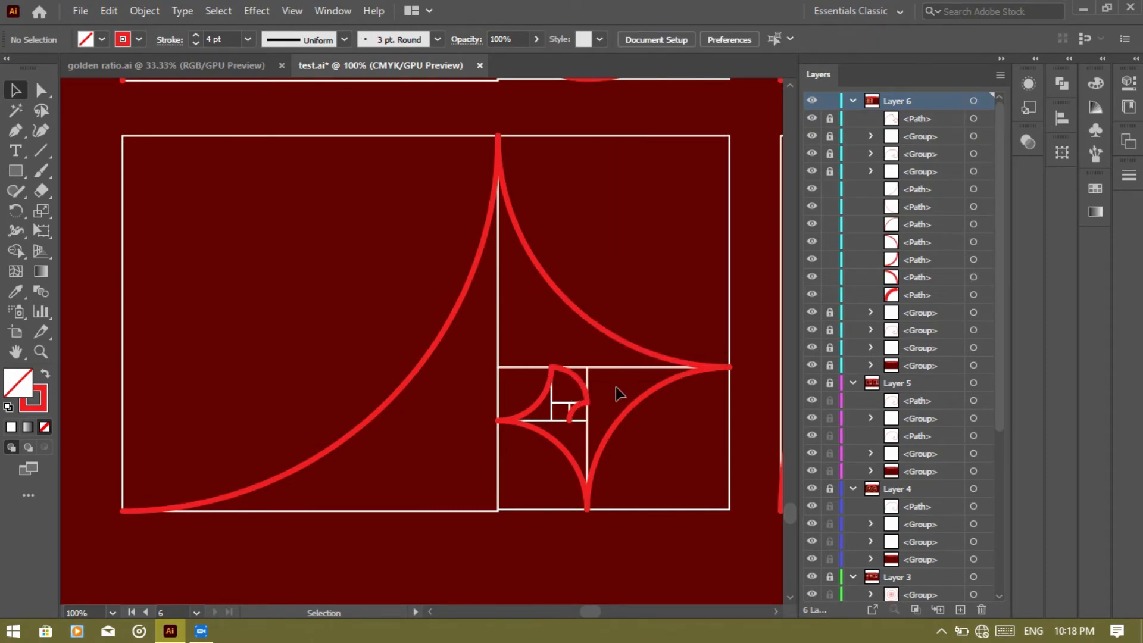
right_click(580, 380)
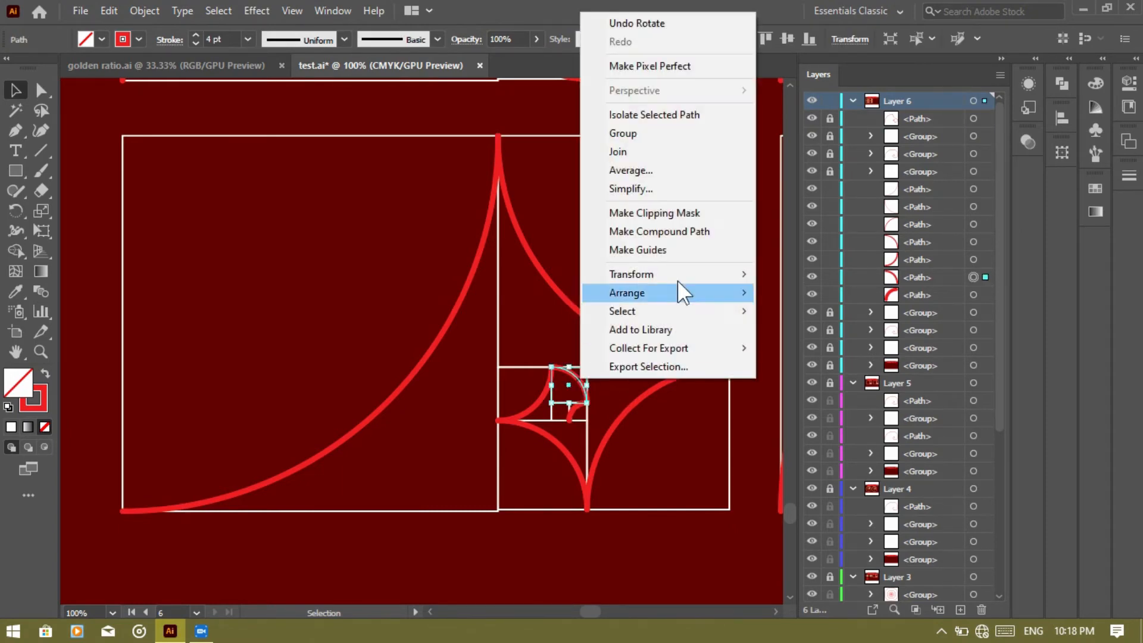
mouse_move(686, 275)
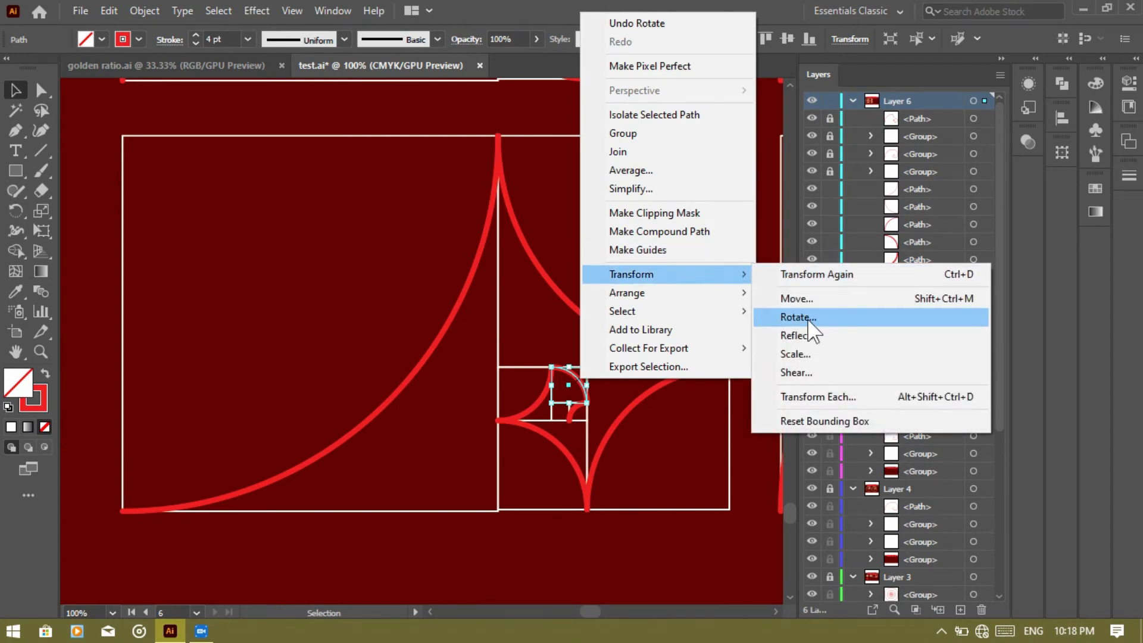
click(807, 320)
click(790, 383)
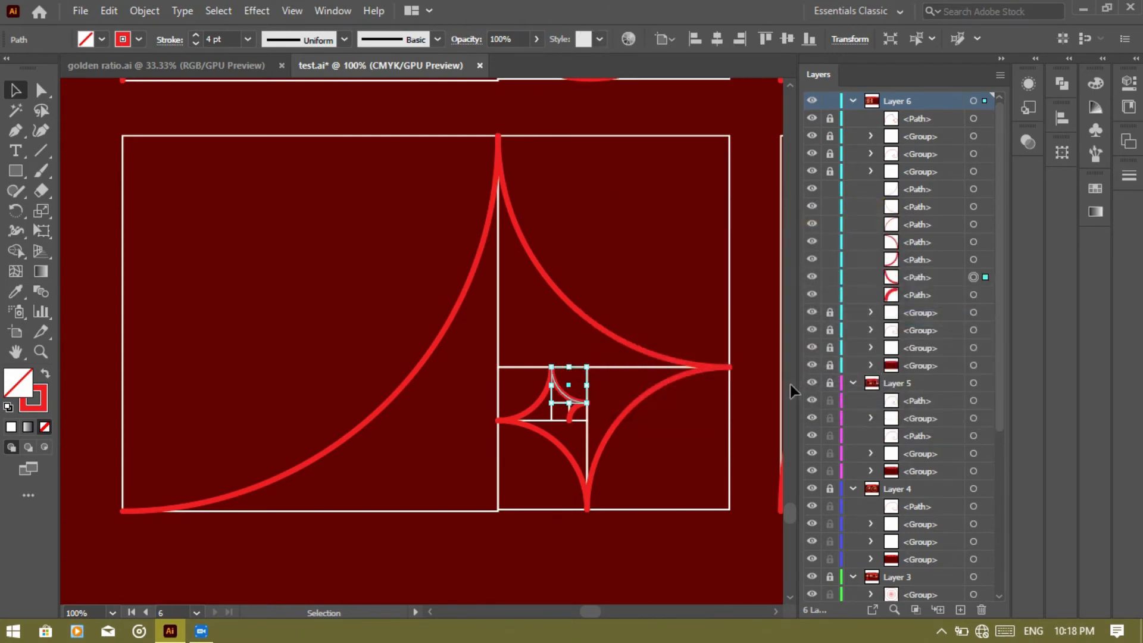
click(726, 480)
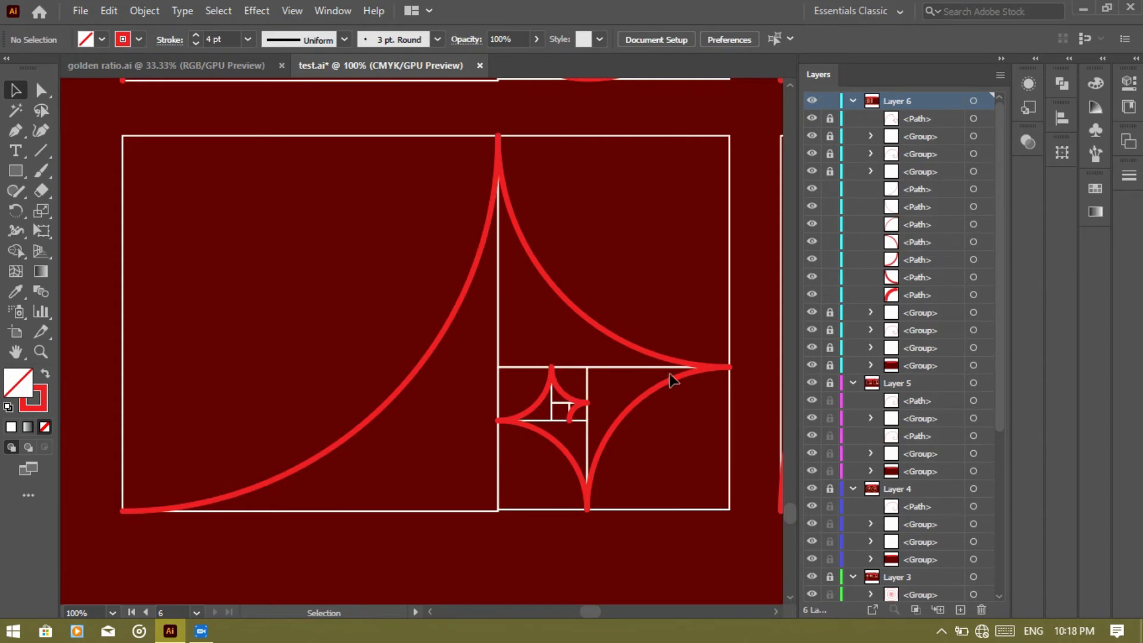
Join the two largest rotated arcs at their shared top anchor point using Direct Selection
click(42, 90)
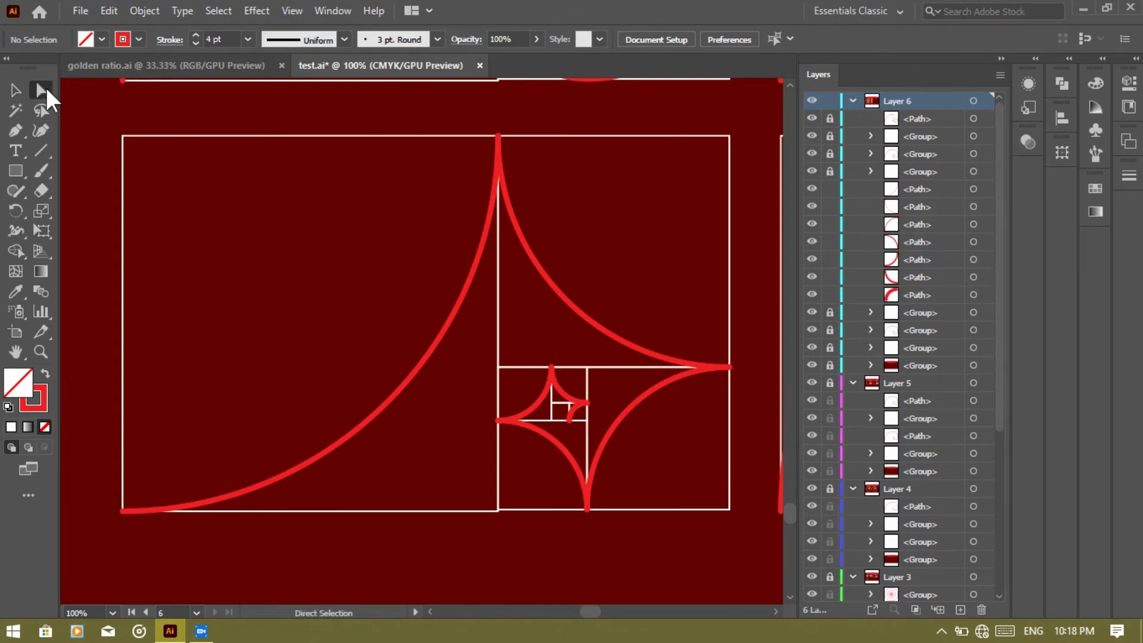
drag(467, 110, 534, 169)
right_click(535, 169)
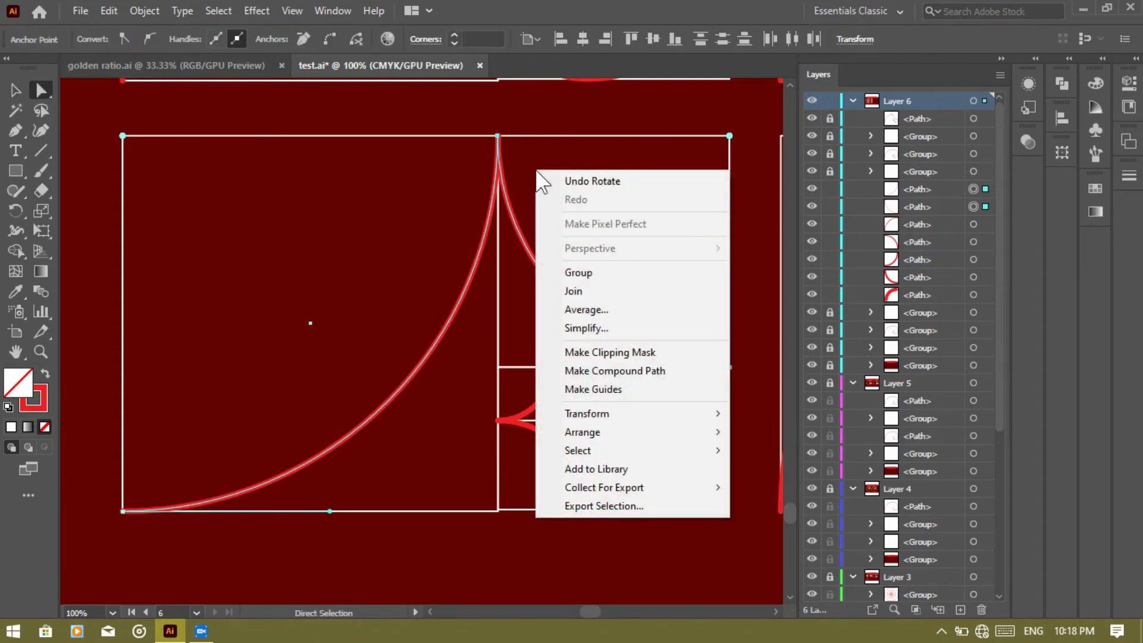
click(590, 291)
Join the third-largest arc to the joined path at its right anchor point and to the fourth-largest arc at its bottom anchor point
drag(720, 327, 746, 406)
right_click(747, 412)
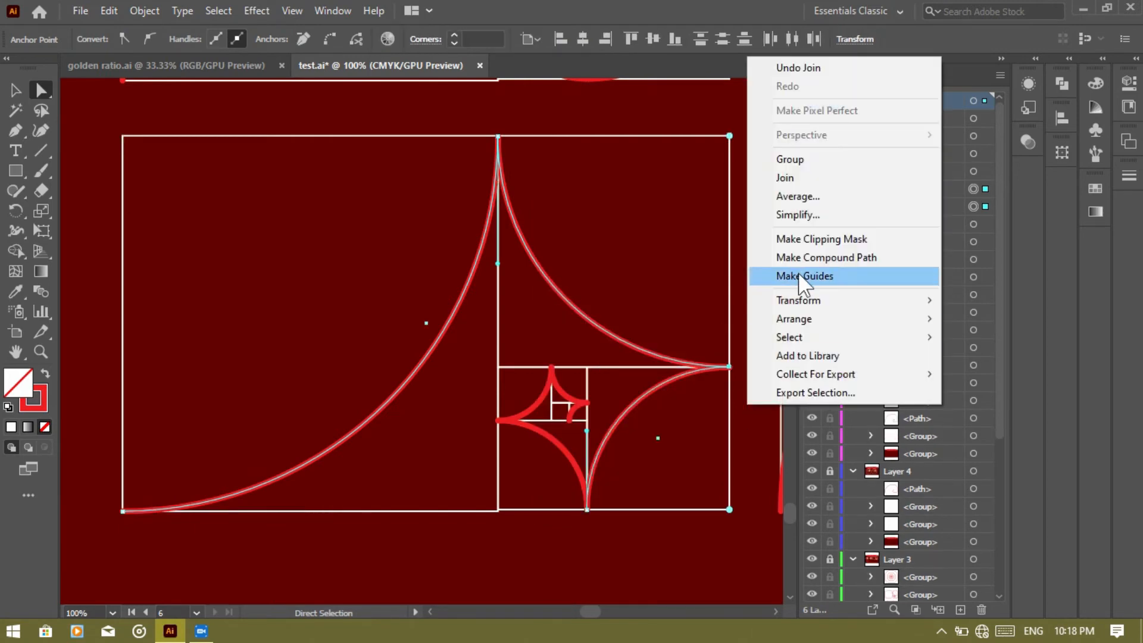
click(798, 177)
drag(630, 485, 582, 520)
right_click(576, 516)
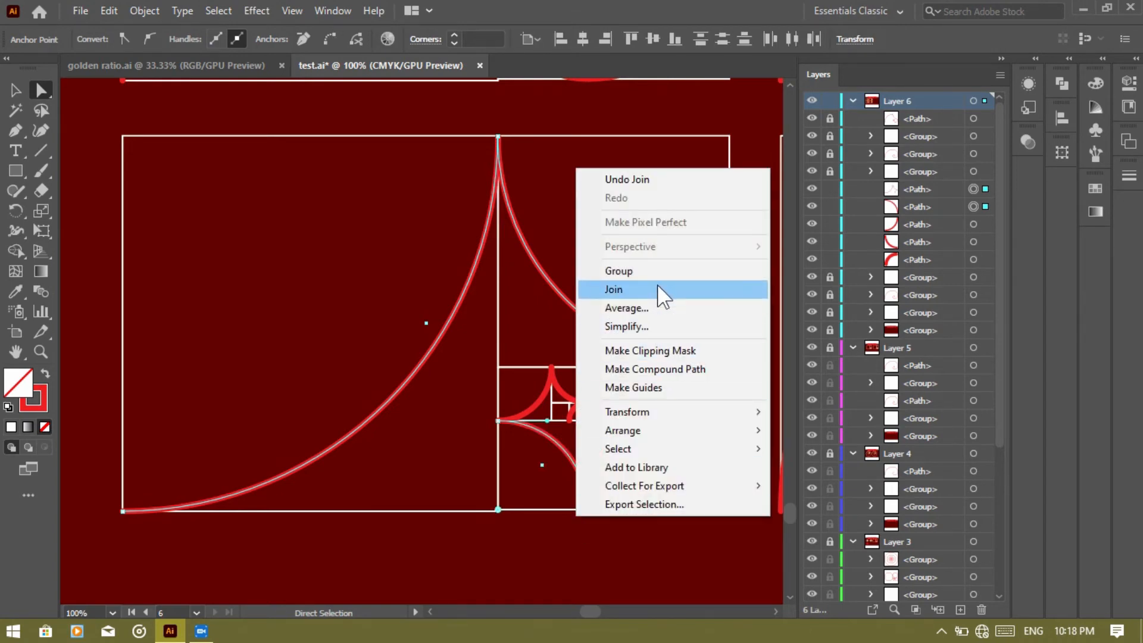
click(657, 290)
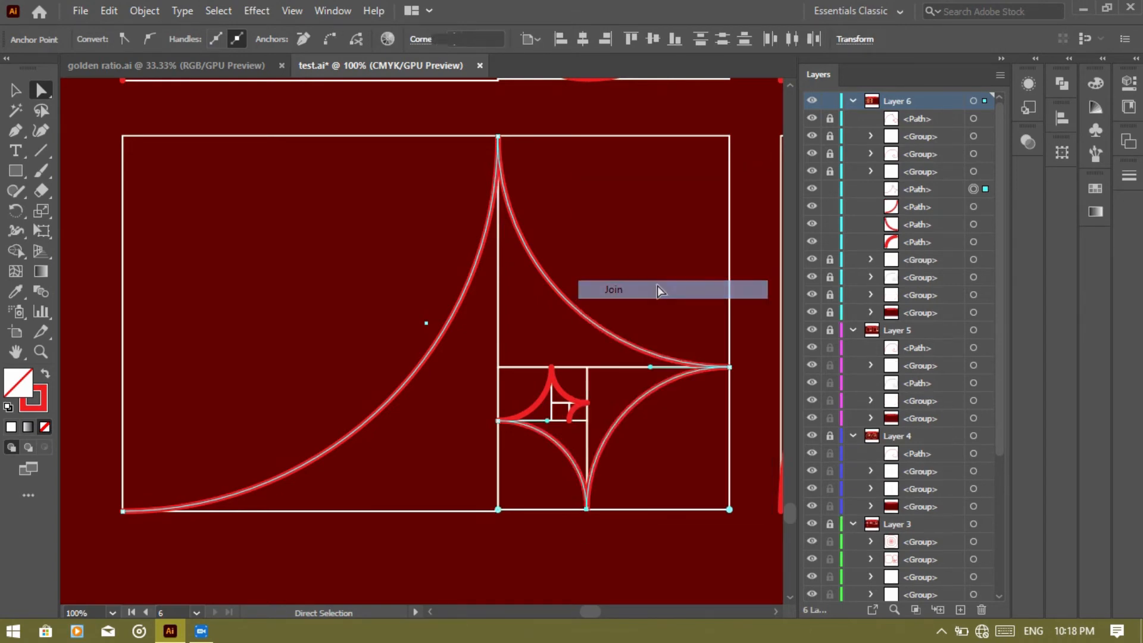
Join the fifth-largest arc to the joined path at its left anchor point and to the sixth-largest arc at its top anchor point
drag(507, 430, 512, 436)
right_click(513, 436)
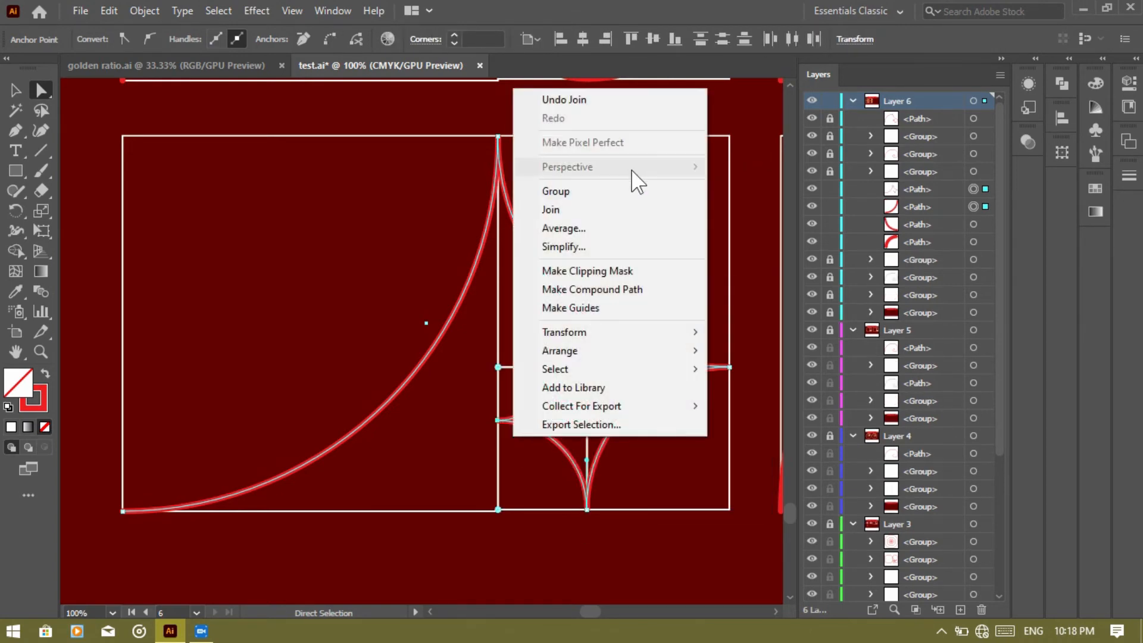
click(609, 209)
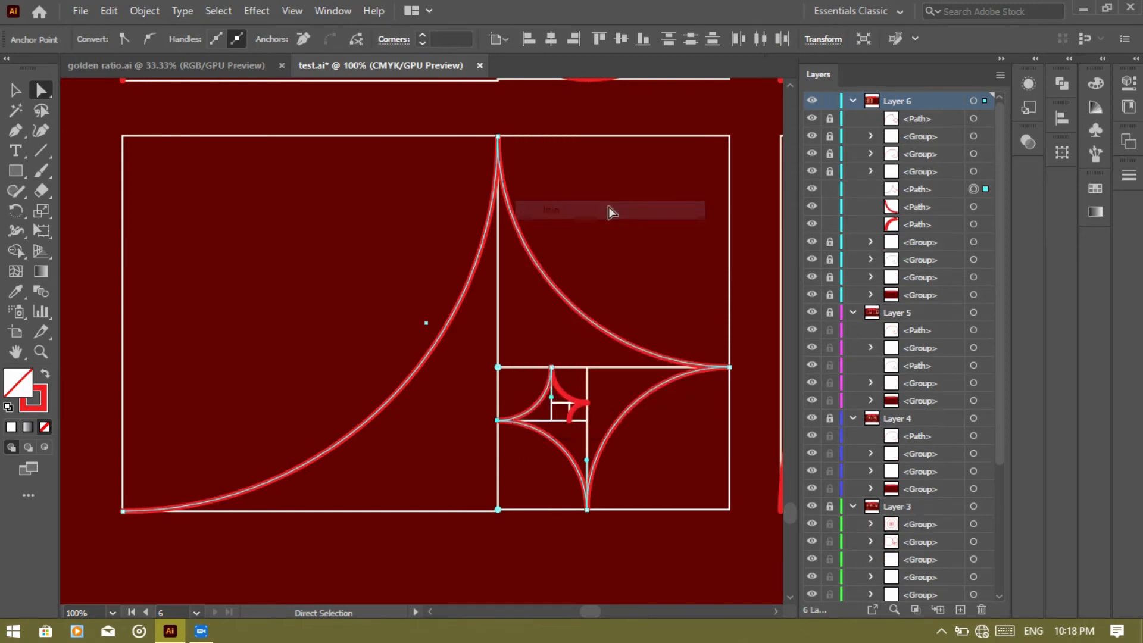
shift+click(558, 370)
right_click(560, 369)
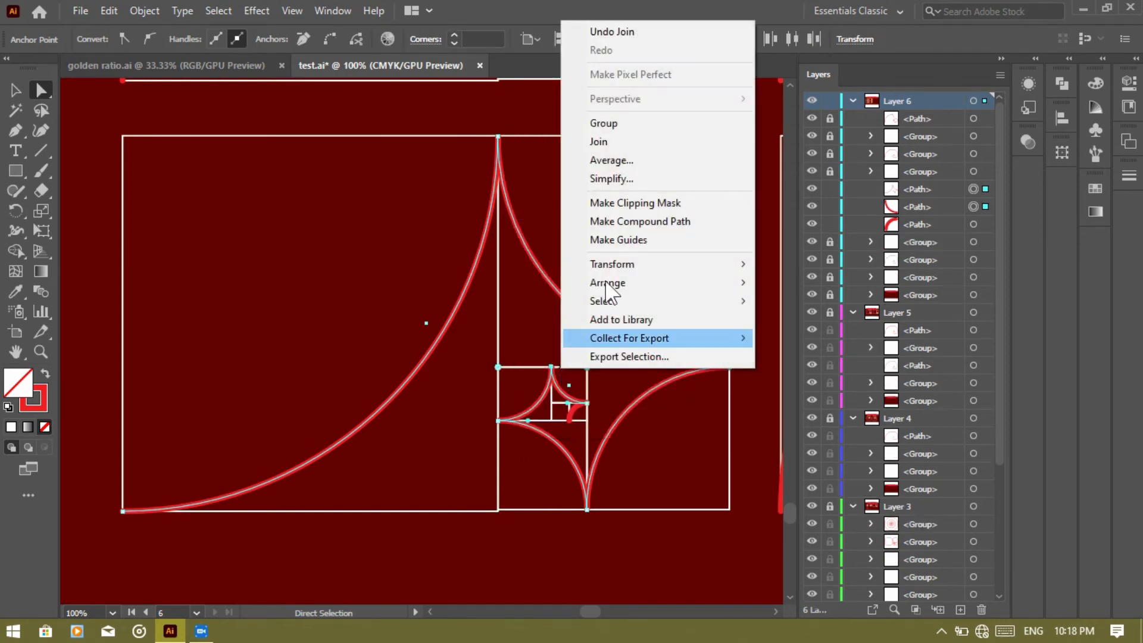
click(655, 144)
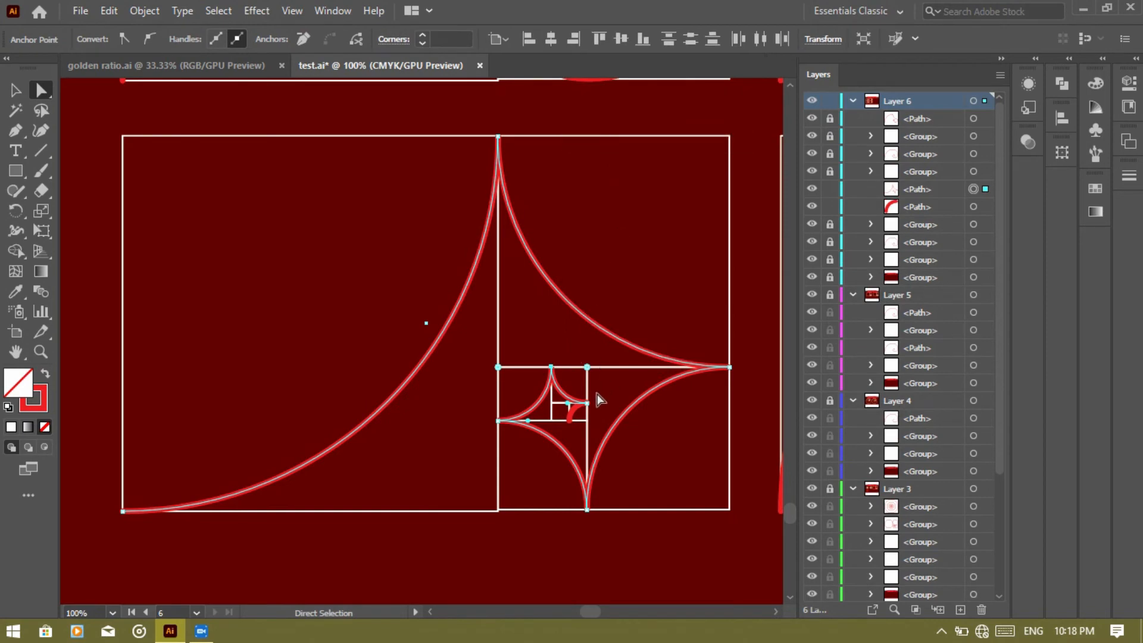
Join the smallest arc to the joined path at their shared right anchor point and deselect the completed path
shift+click(578, 407)
right_click(584, 410)
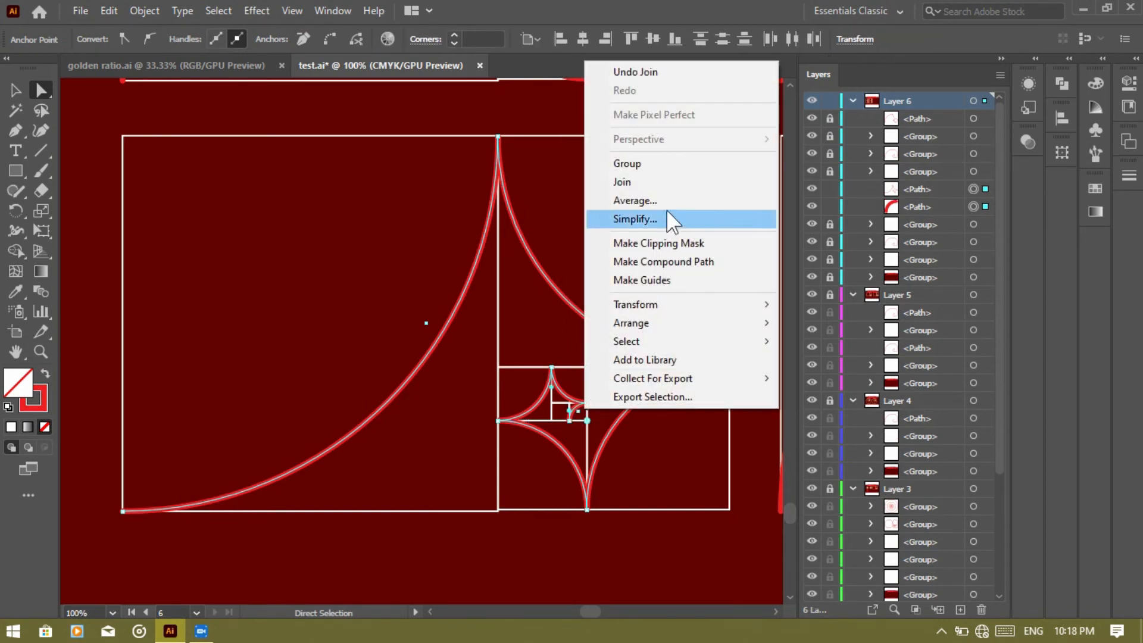
click(665, 191)
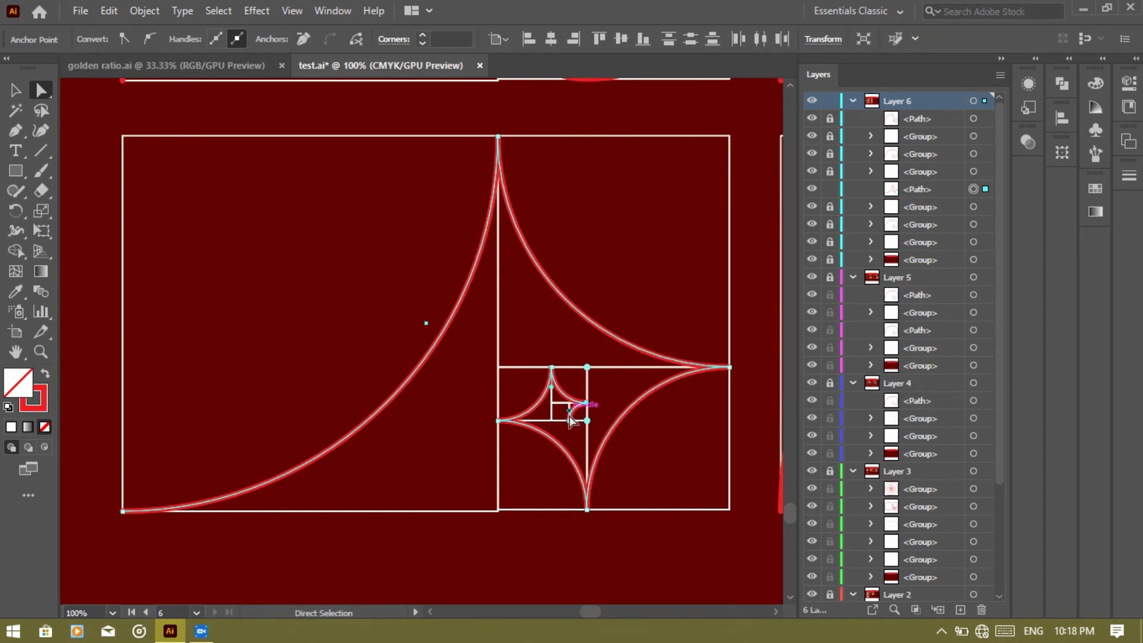
click(669, 437)
Select the fully joined star-like variant as one object and lock its path in Layer 6
click(634, 341)
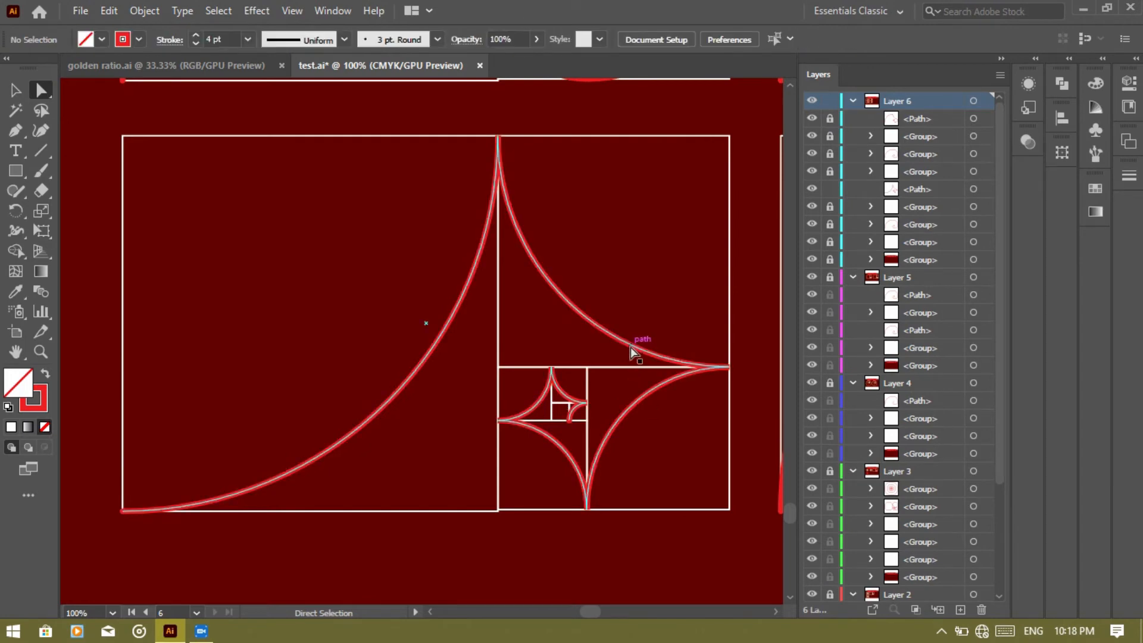
click(23, 90)
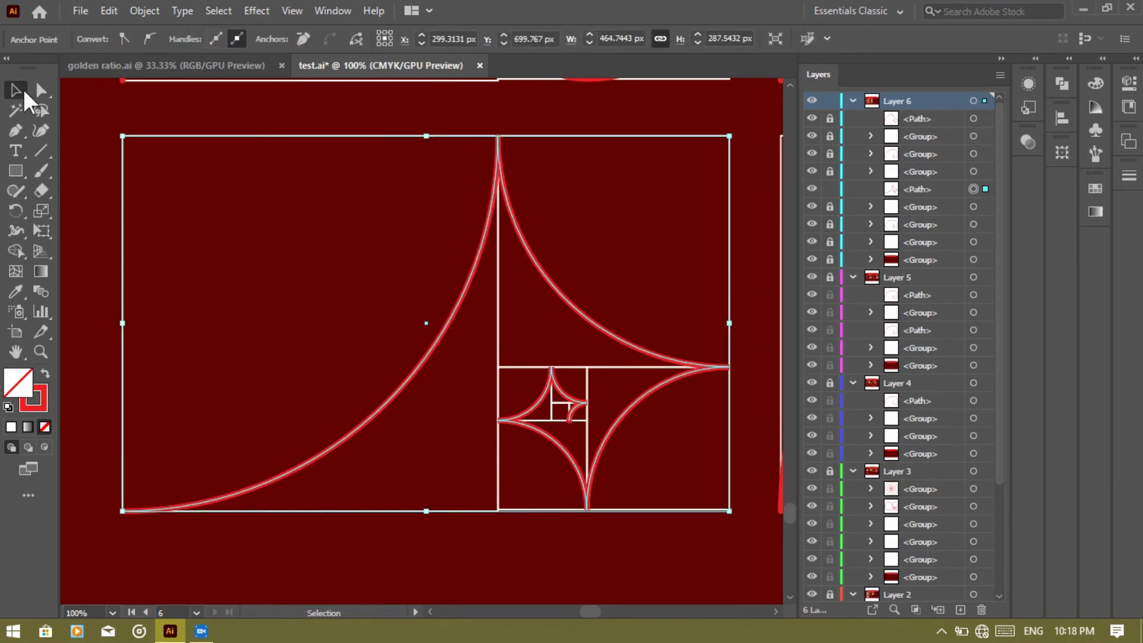
click(830, 189)
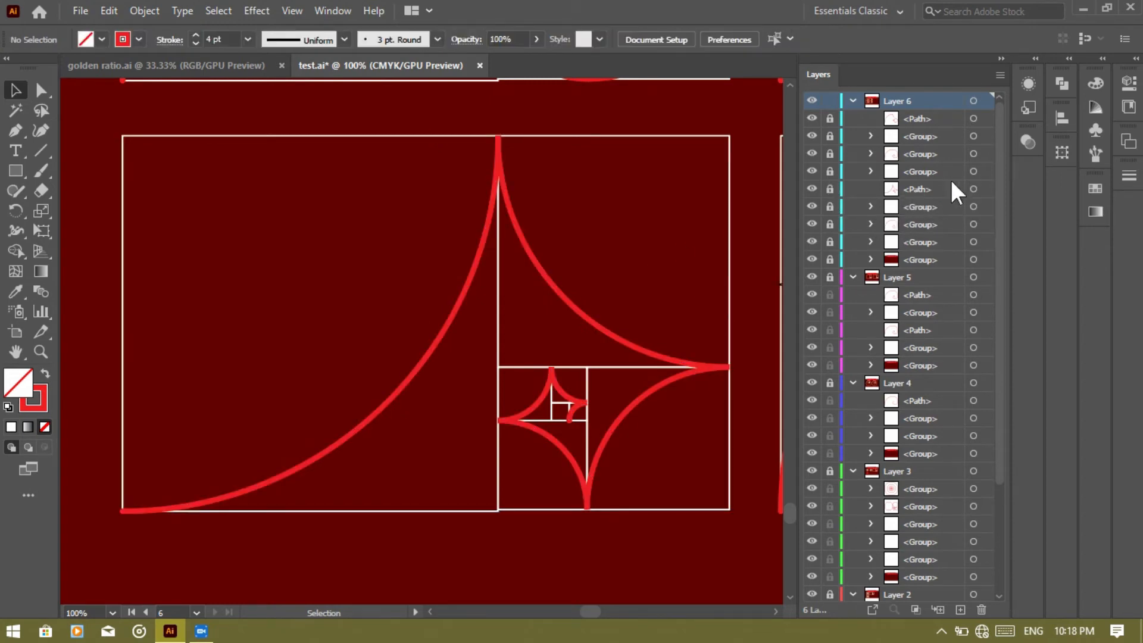
Compare the finished spiral variants with the remaining unmodified copy across the artboard
scroll(684, 332, right, 10)
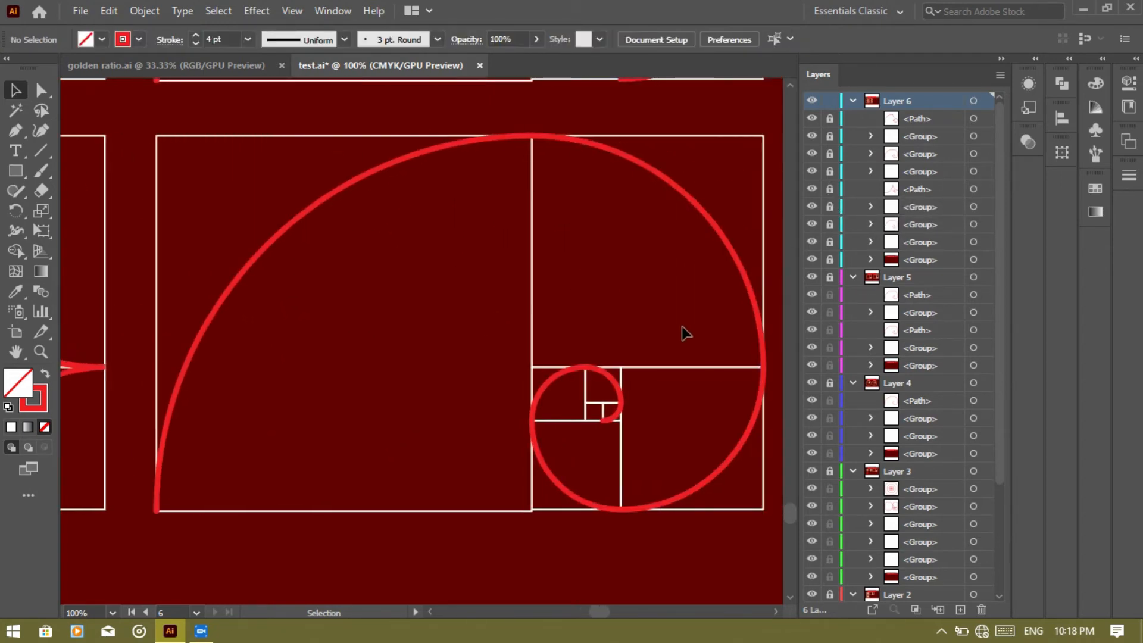
key(ctrl+minus)
key(ctrl+minus)
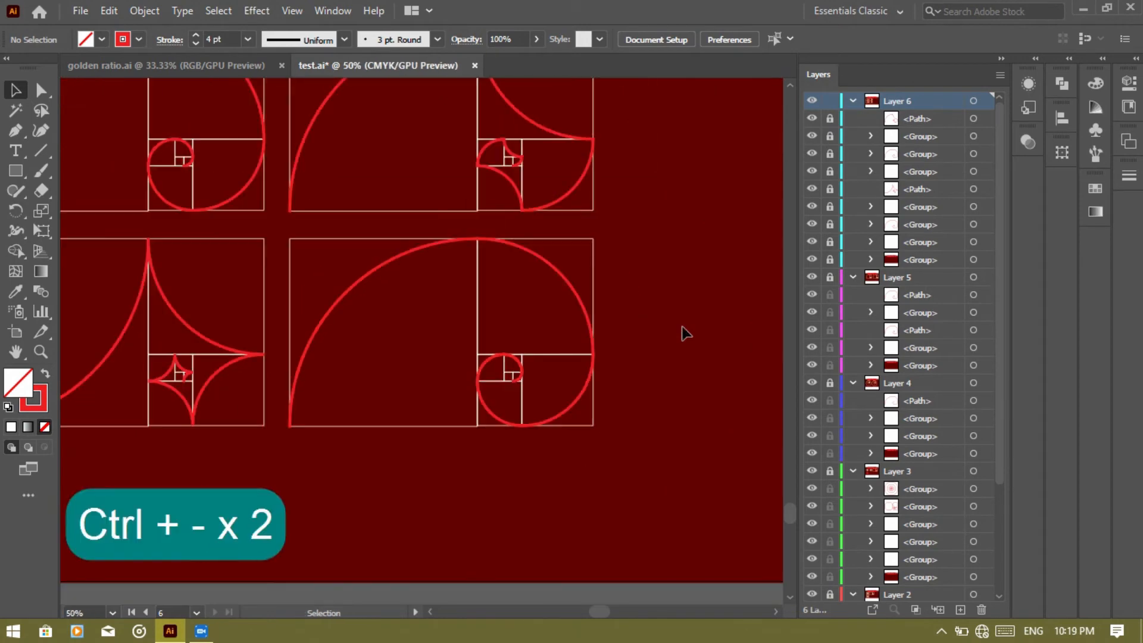
scroll(684, 332, left, 5)
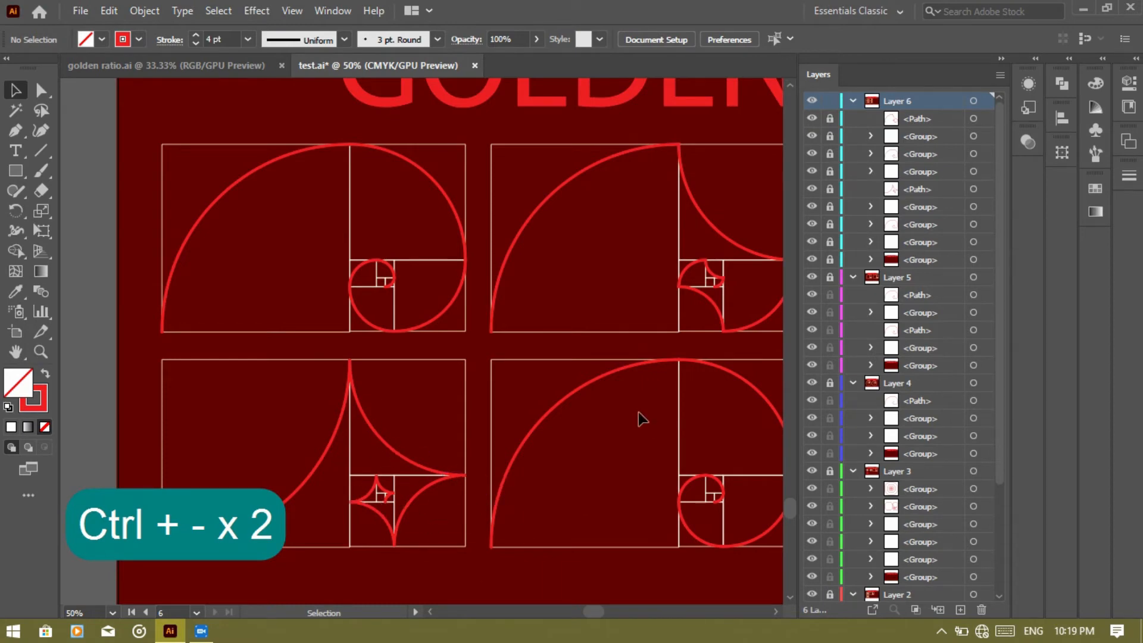
scroll(638, 412, down, 3)
scroll(638, 412, right, 8)
scroll(638, 411, up, 5)
scroll(638, 412, down, 1)
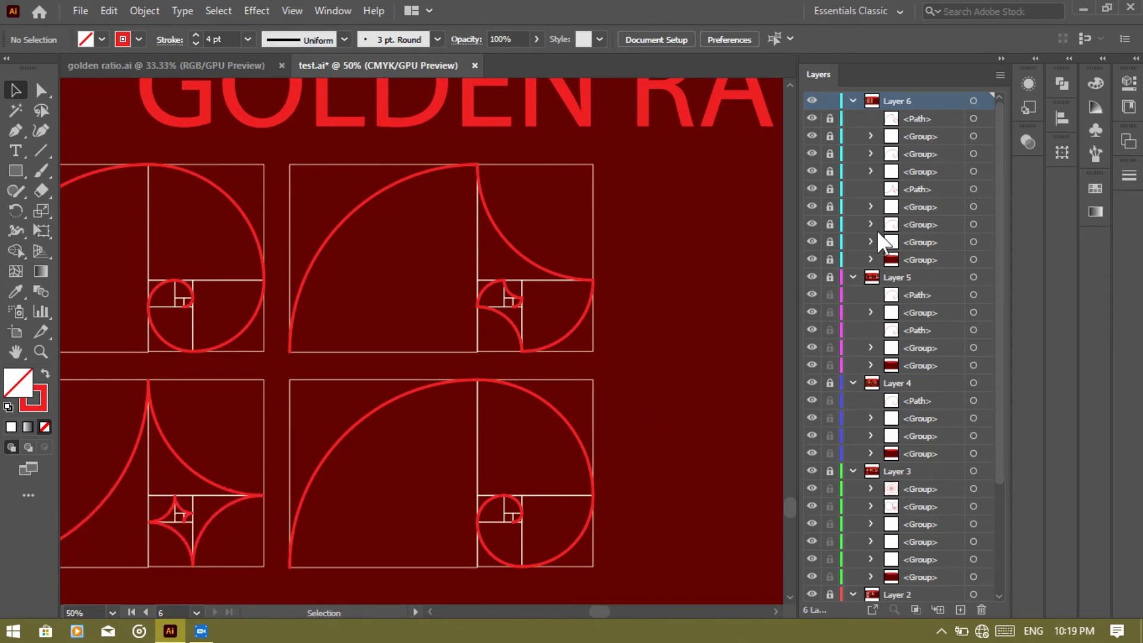
Unlock the spiral group in the lower-right diagram while keeping its squares locked, and ungroup it into separate arcs
click(830, 153)
click(830, 171)
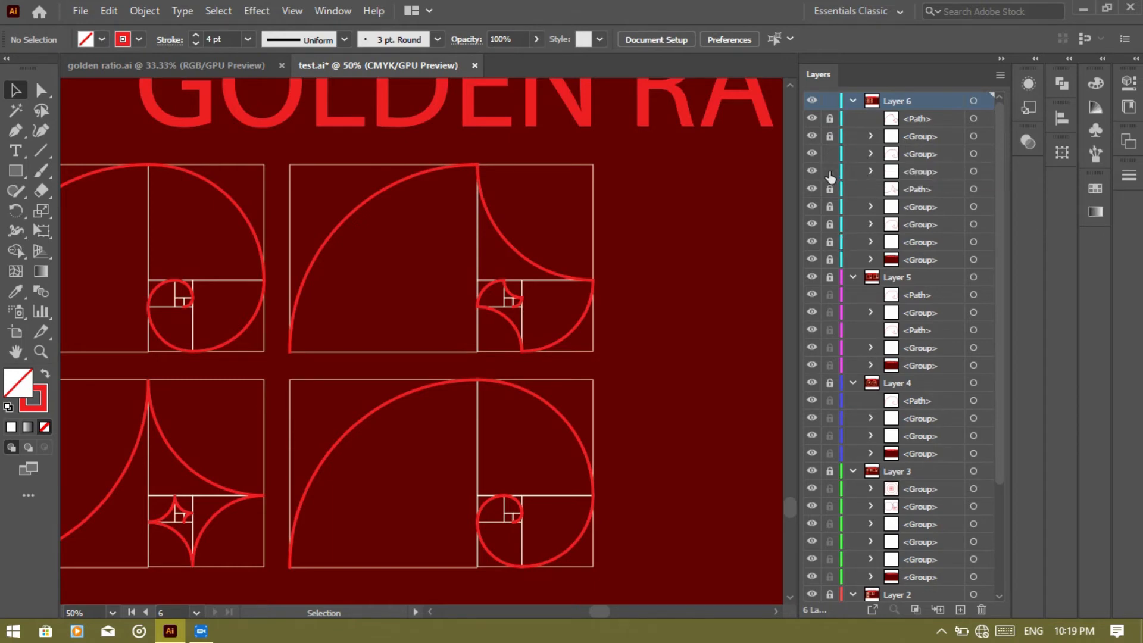
click(592, 455)
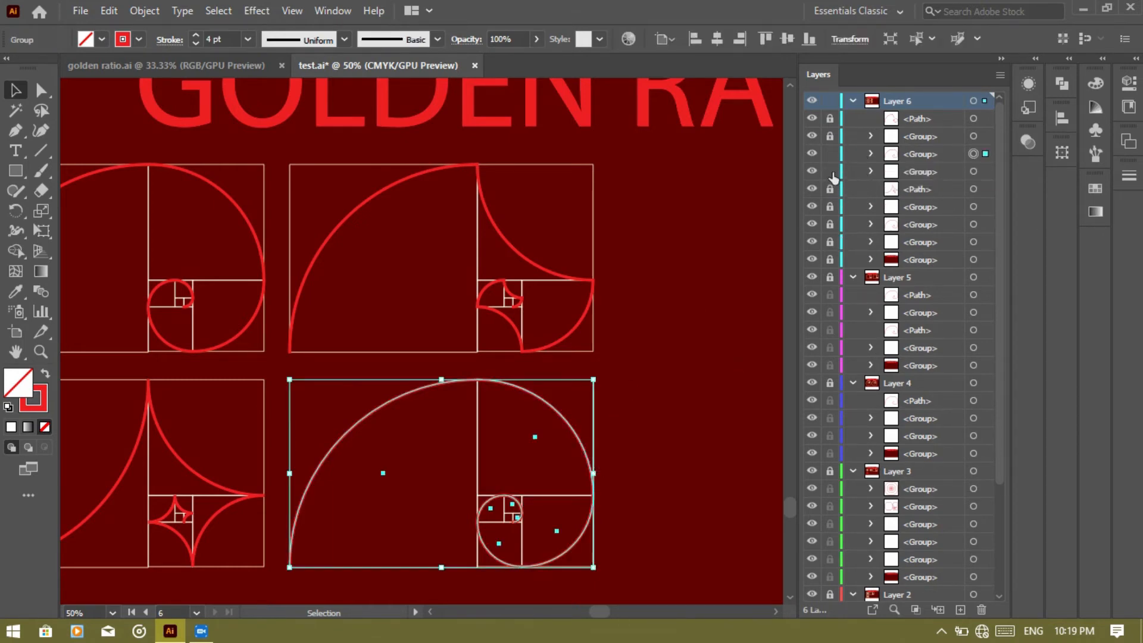
right_click(575, 455)
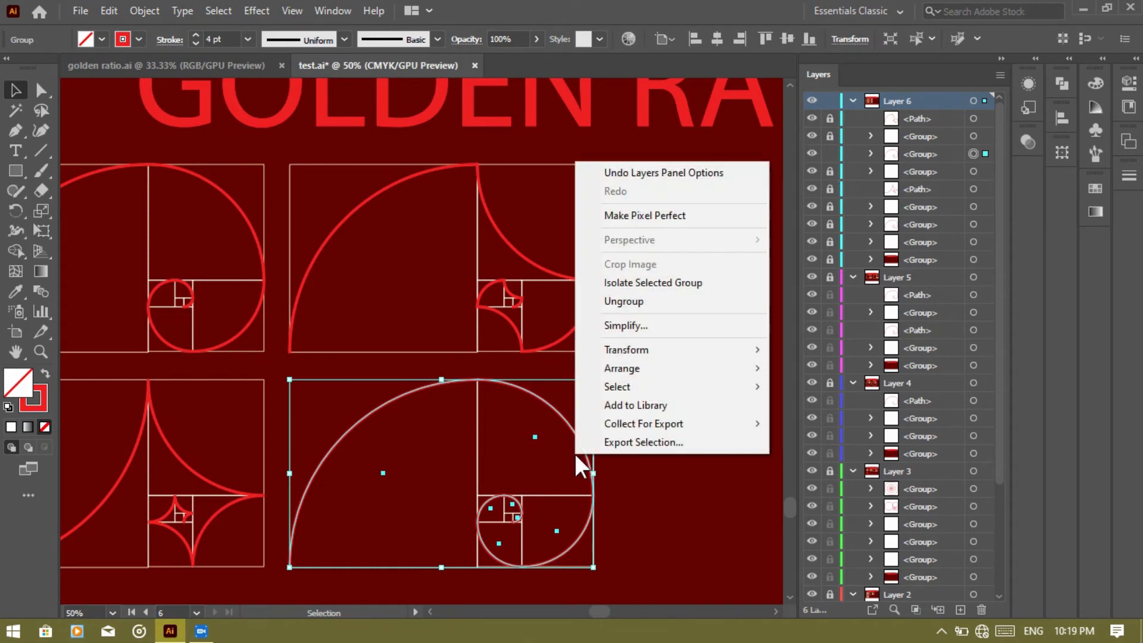
click(644, 301)
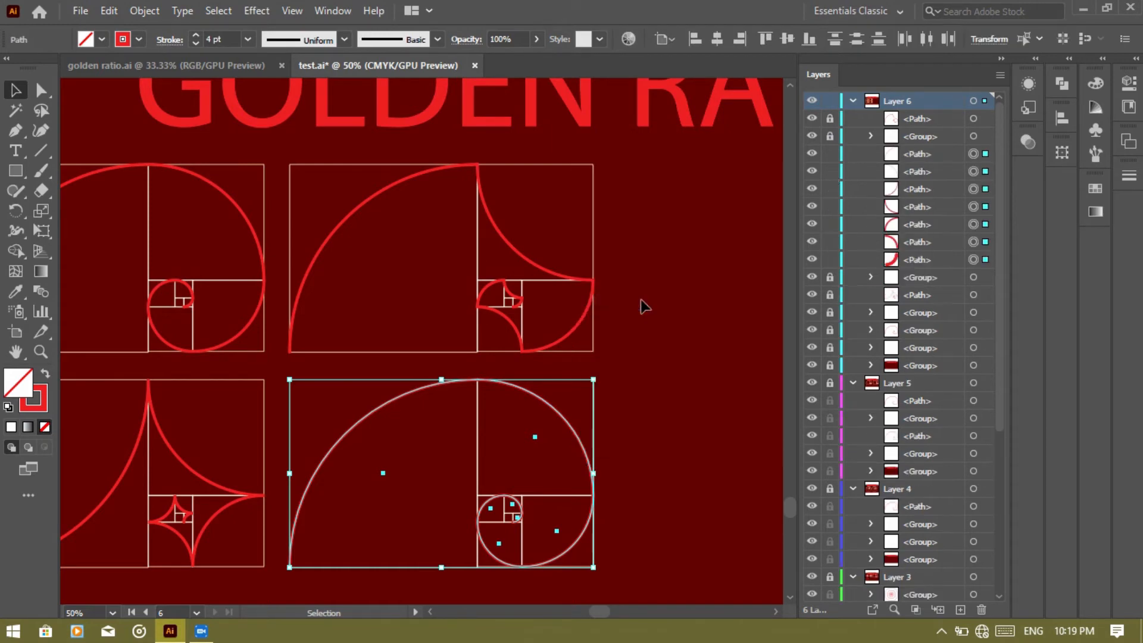
click(692, 419)
Rotate the largest arc of the ungrouped lower-right spiral by 180° within its square
scroll(693, 420, down, 5)
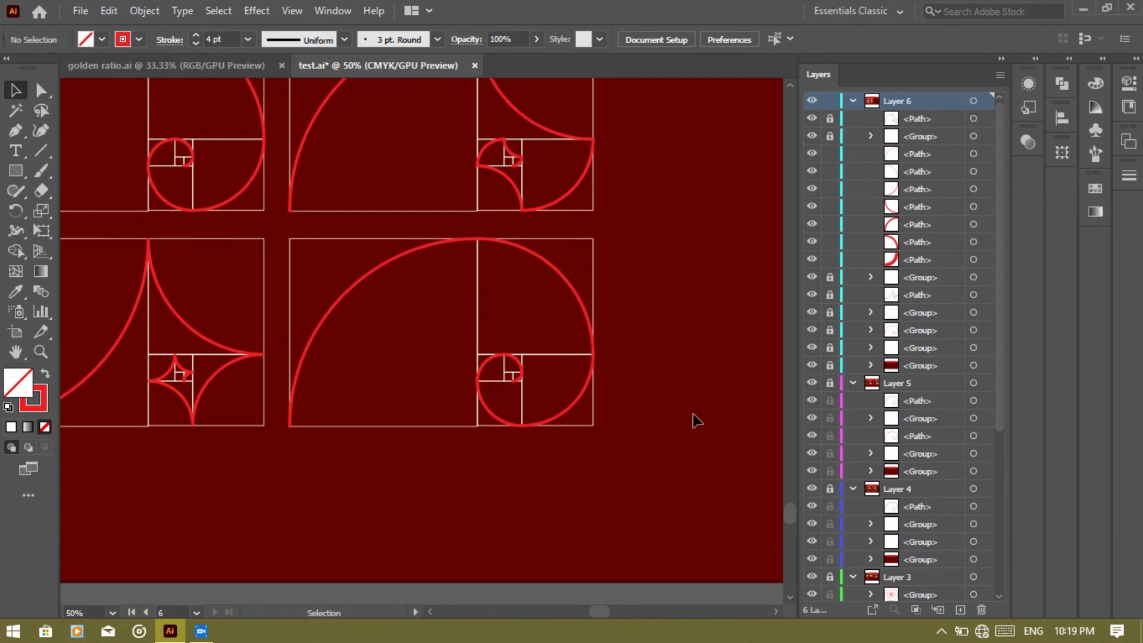
scroll(693, 418, up, 3)
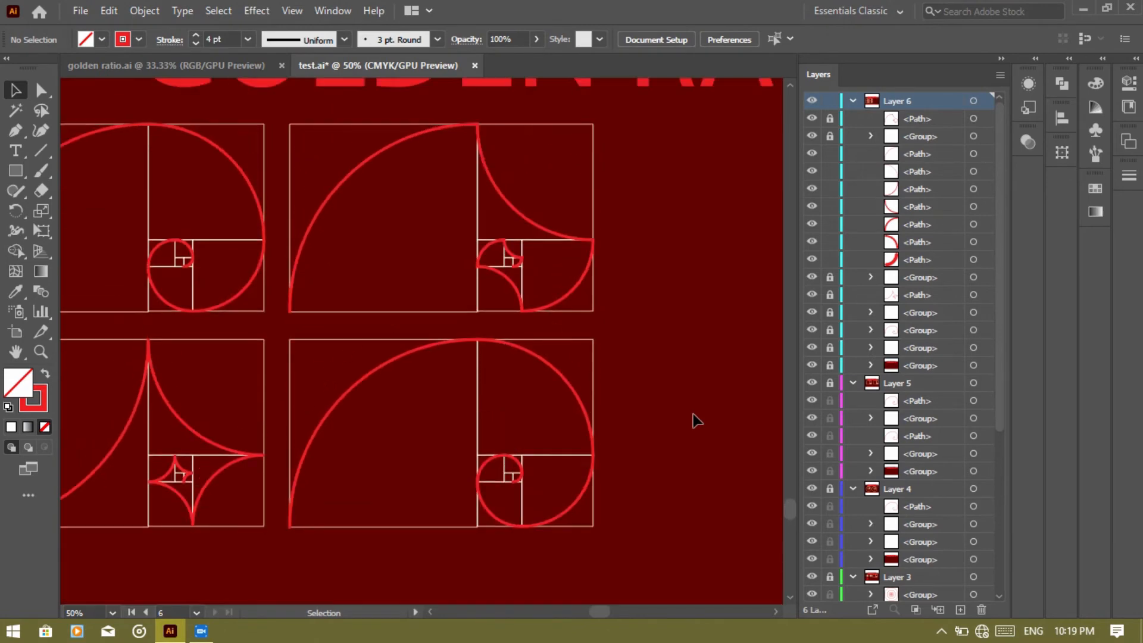
click(380, 372)
right_click(382, 374)
mouse_move(525, 265)
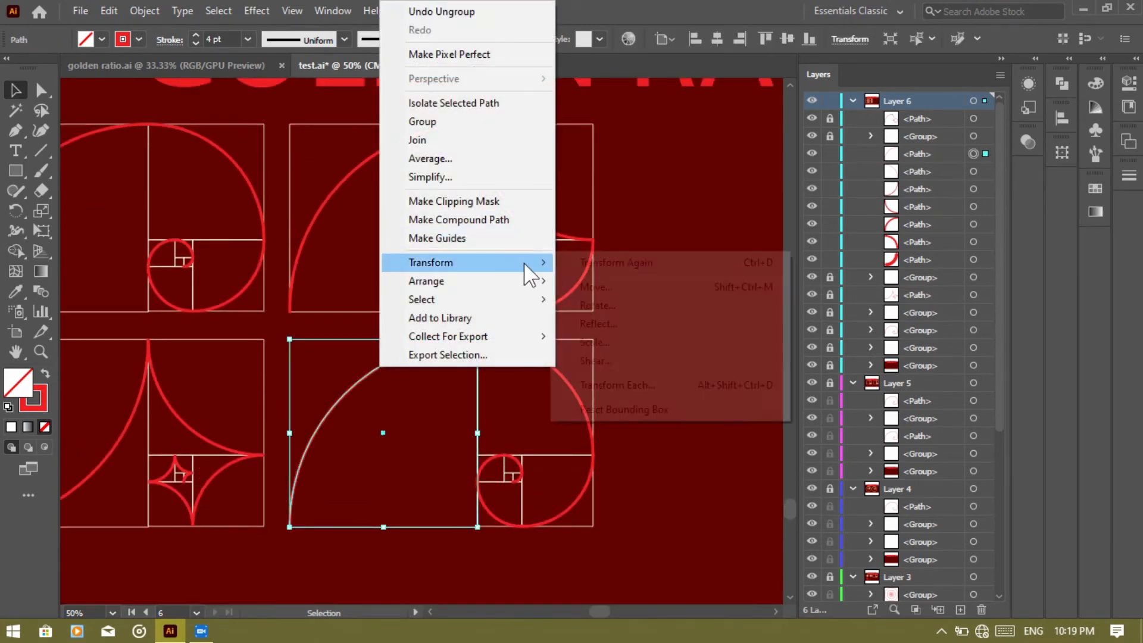
click(622, 305)
click(736, 379)
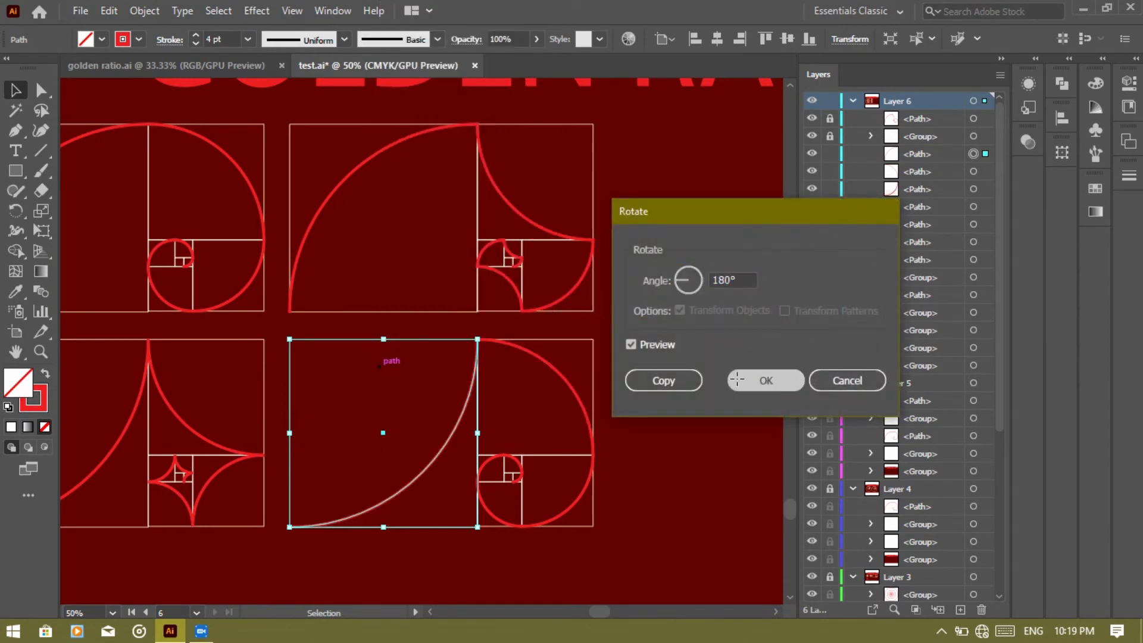
Rotate the third-largest arc of the lower-right spiral by 180° within its square
click(570, 505)
right_click(570, 505)
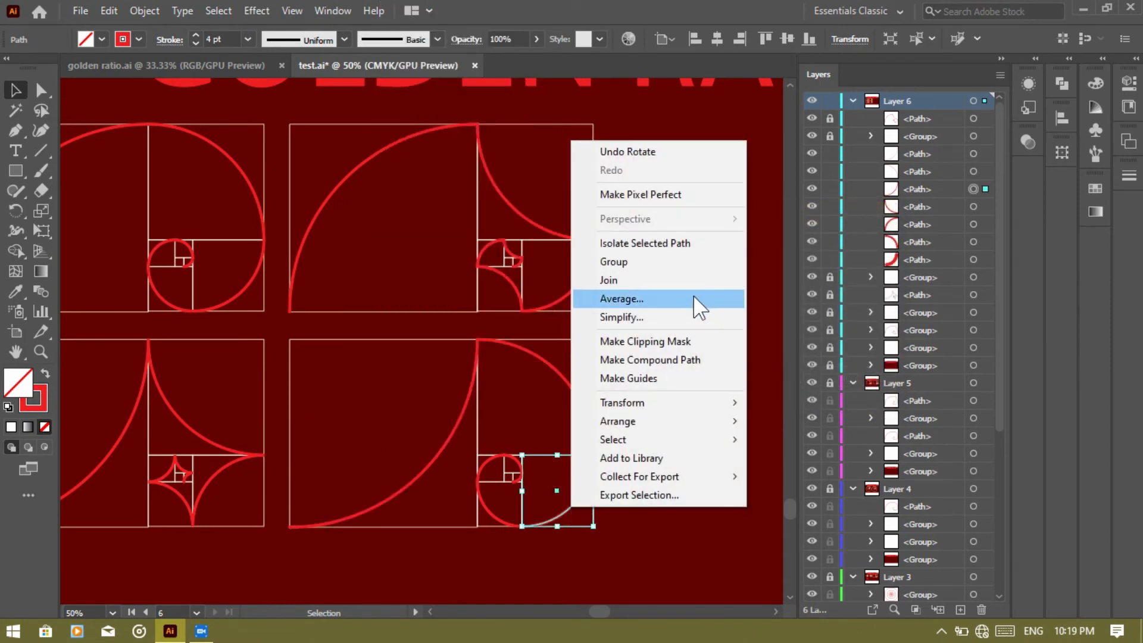
mouse_move(690, 403)
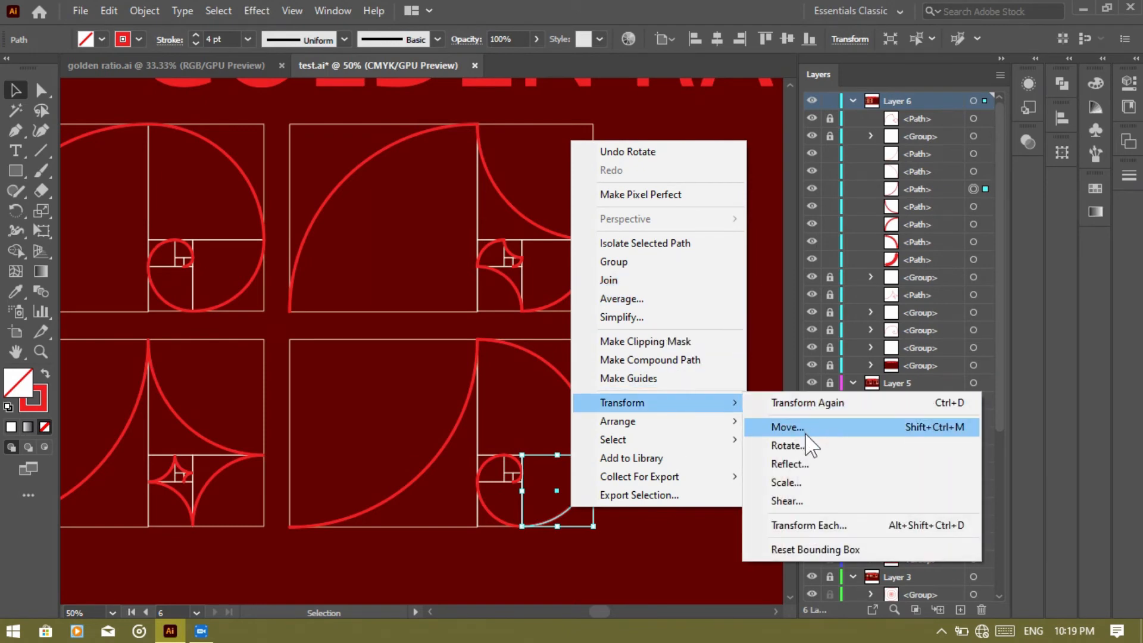
click(805, 442)
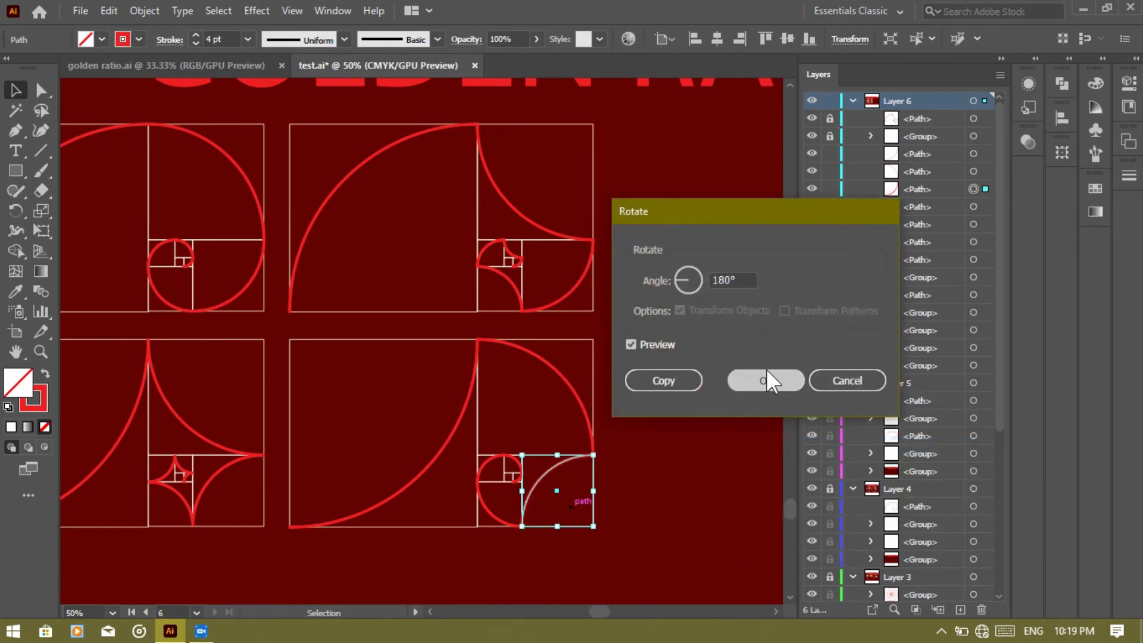
click(766, 377)
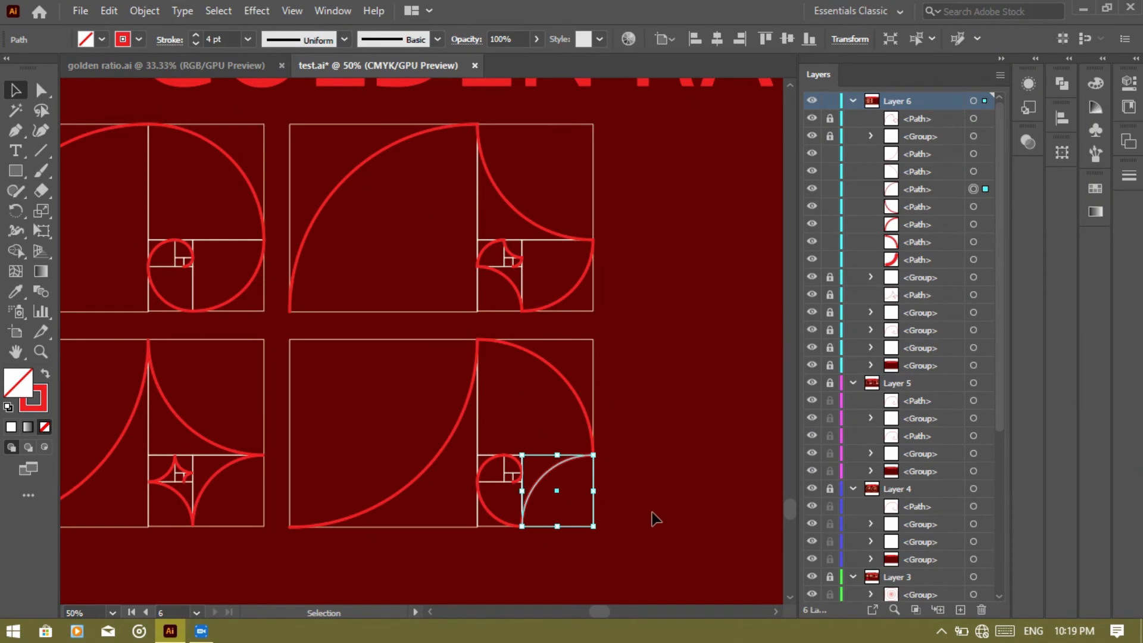
Rotate the fifth-largest arc of the lower-right spiral by 180° within its square
key(ctrl+equal)
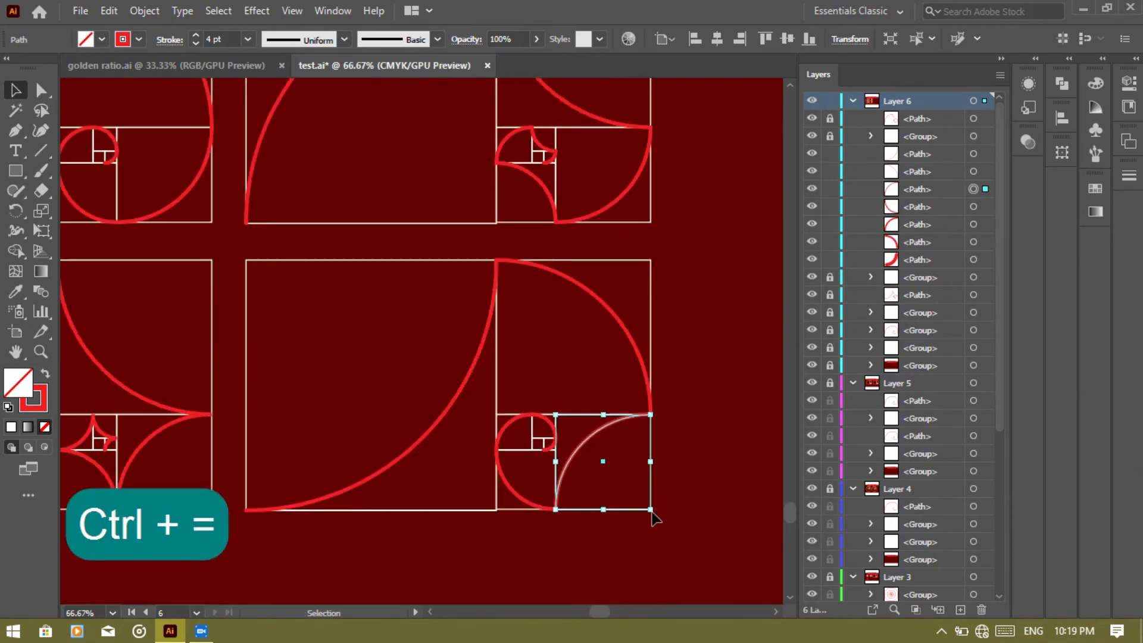
scroll(655, 518, up, 2)
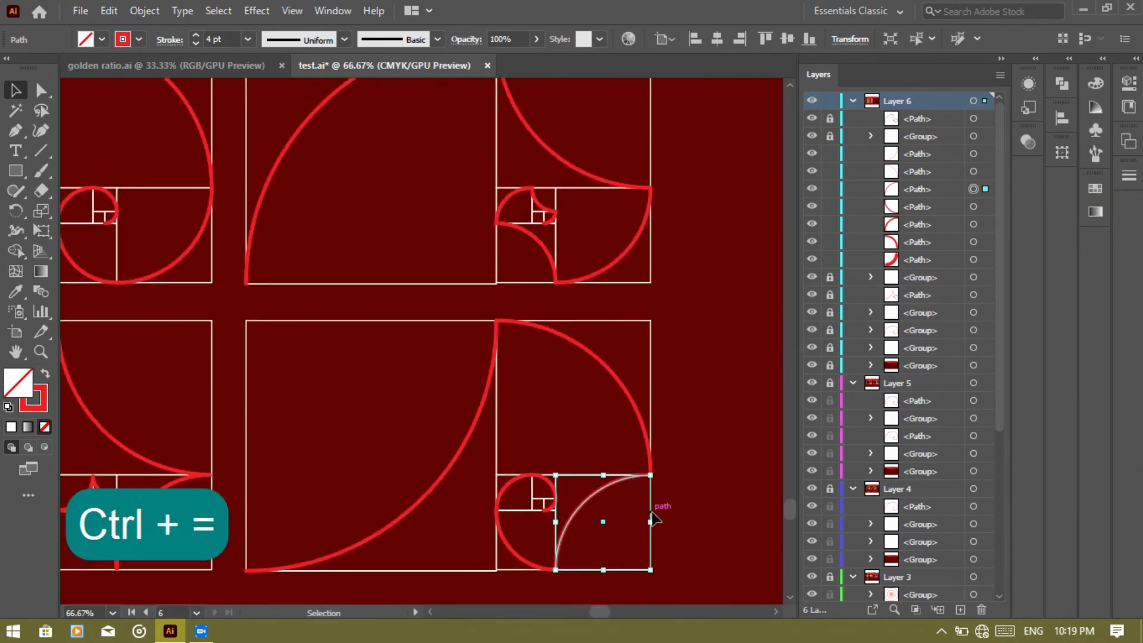
click(515, 549)
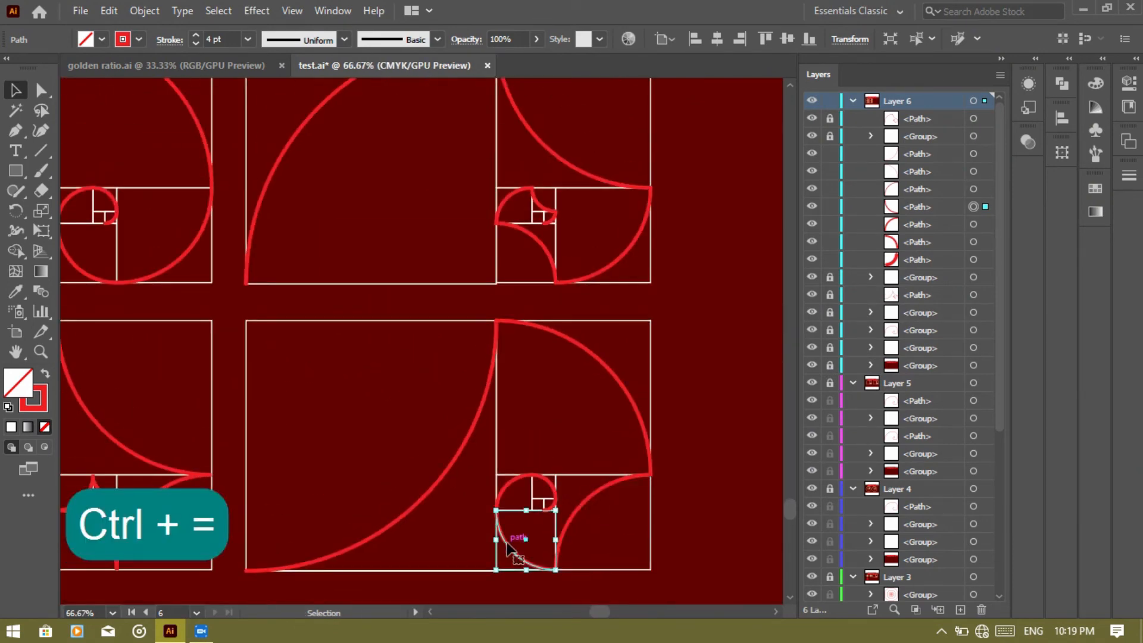
right_click(509, 484)
mouse_move(555, 380)
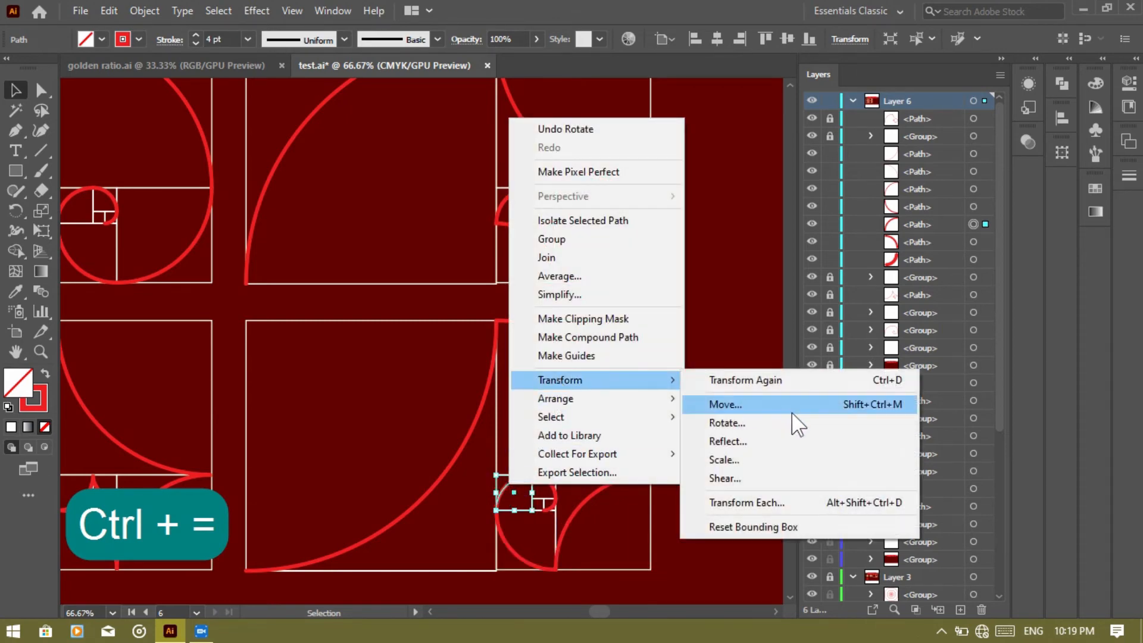
click(779, 430)
text(180)
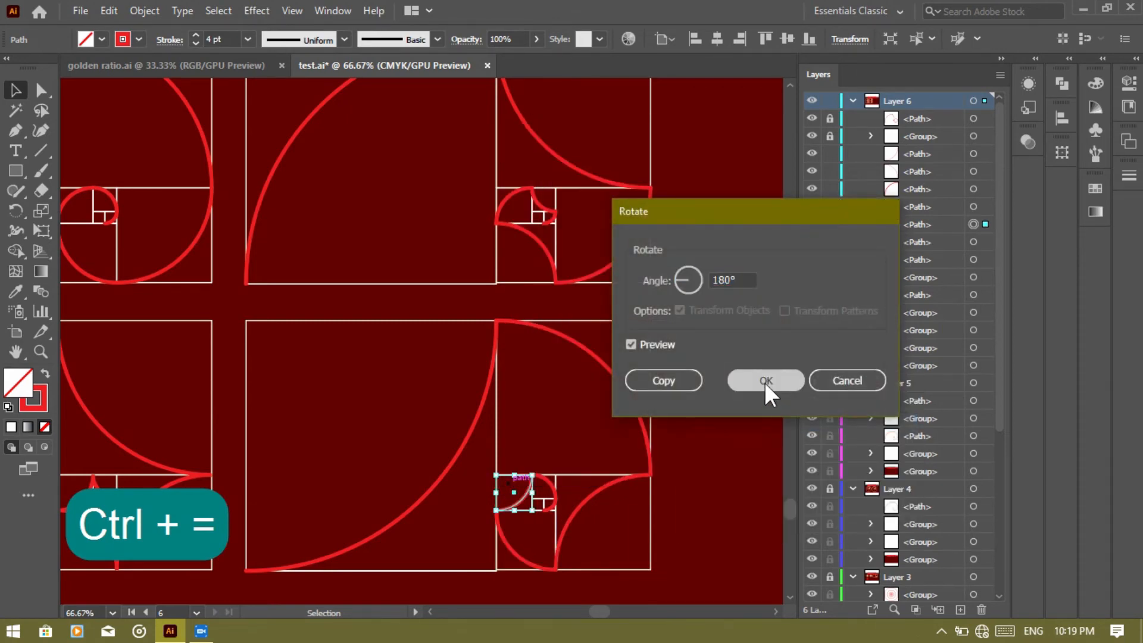
click(764, 384)
Rotate the smallest arc of the lower-right spiral by 180° within its square, deselect it and activate Direct Selection
right_click(554, 504)
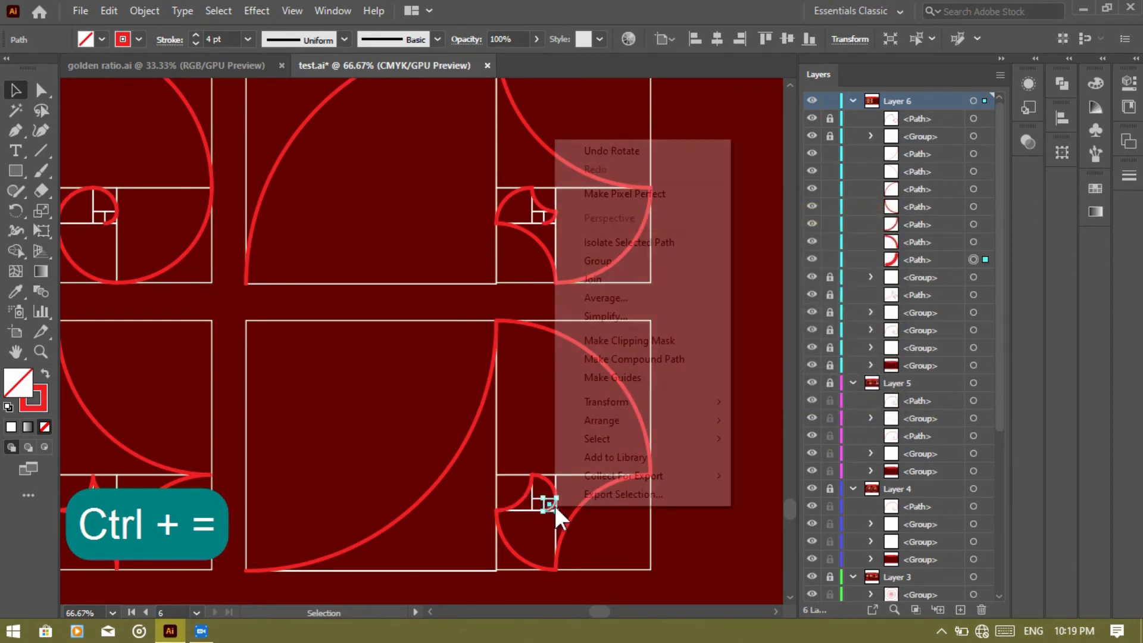
mouse_move(646, 400)
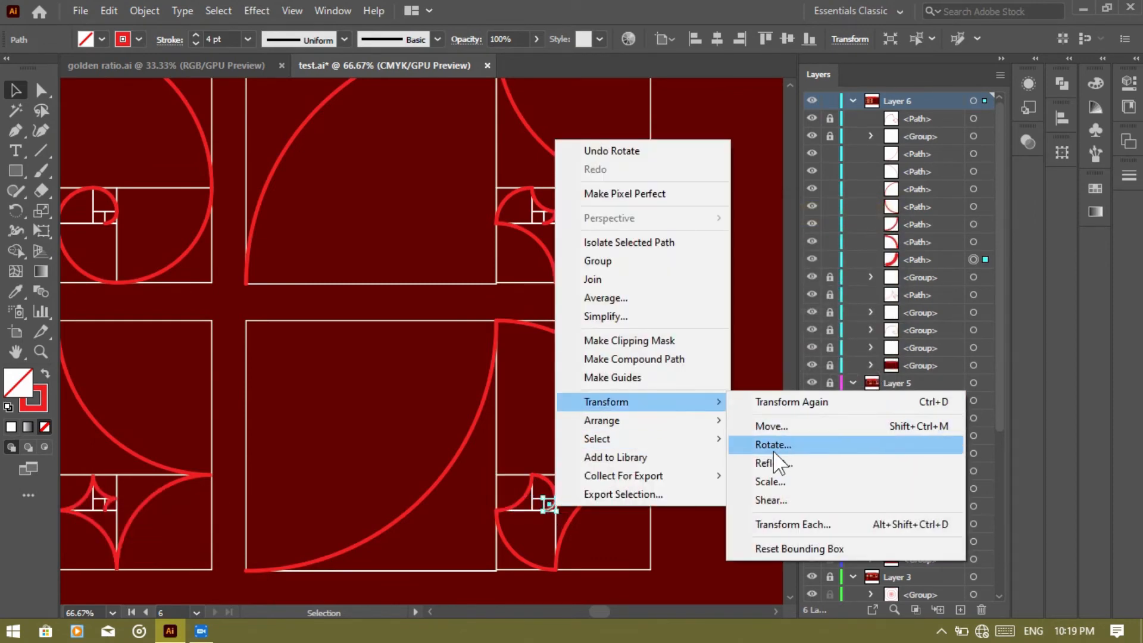
click(771, 451)
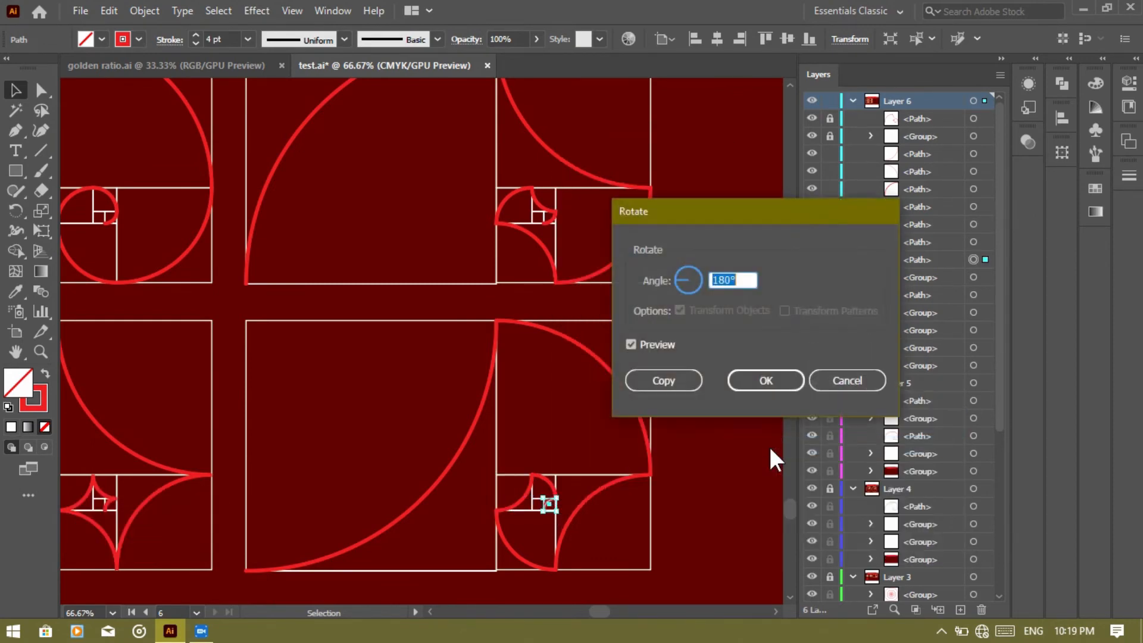
click(756, 377)
click(709, 438)
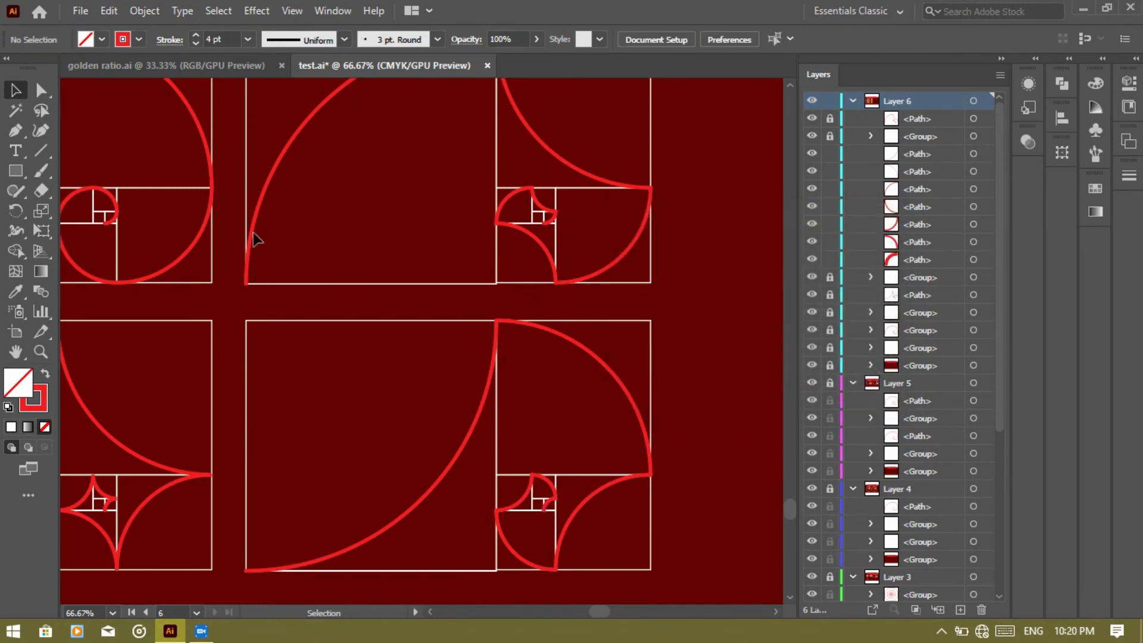
click(36, 94)
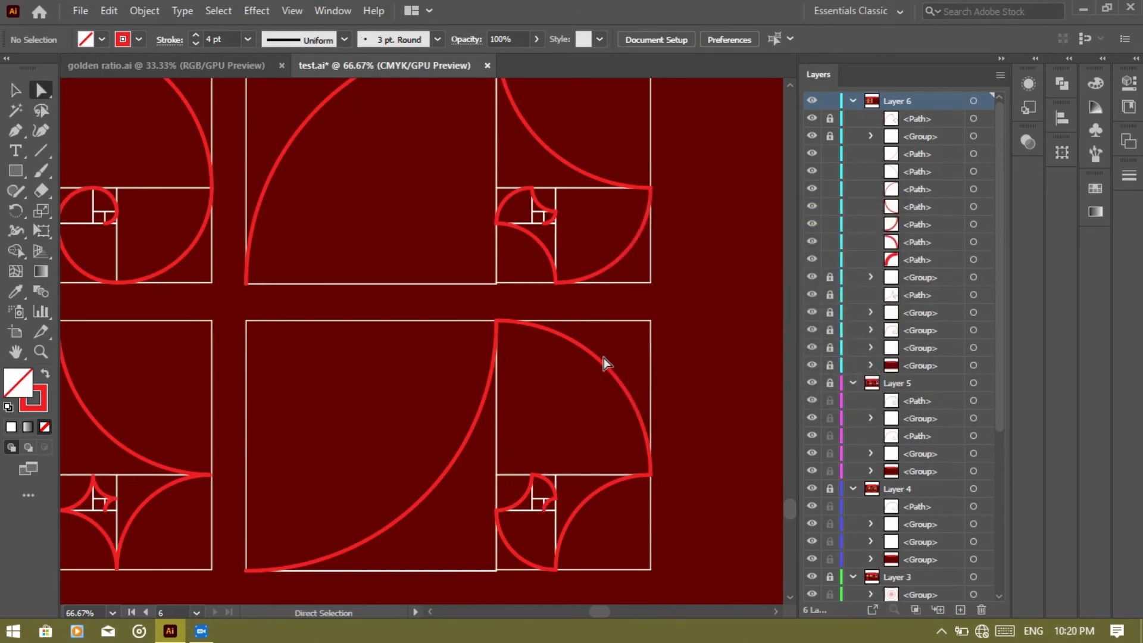
Join the three largest arcs of the lower-right spiral into one path at their shared endpoints
drag(502, 324, 504, 327)
right_click(510, 339)
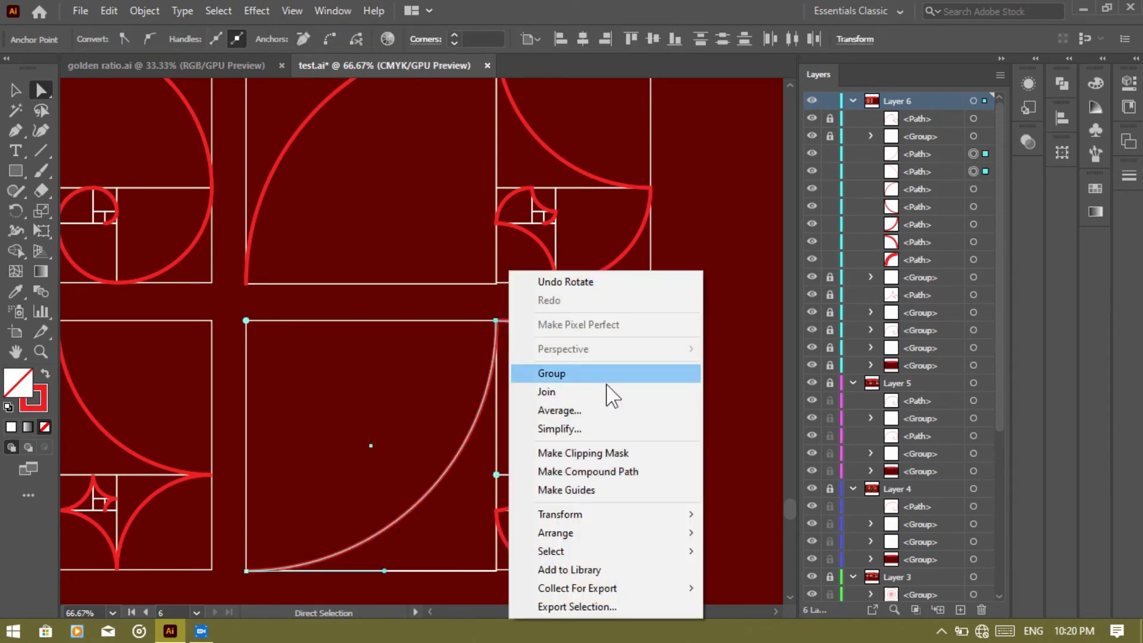
click(612, 393)
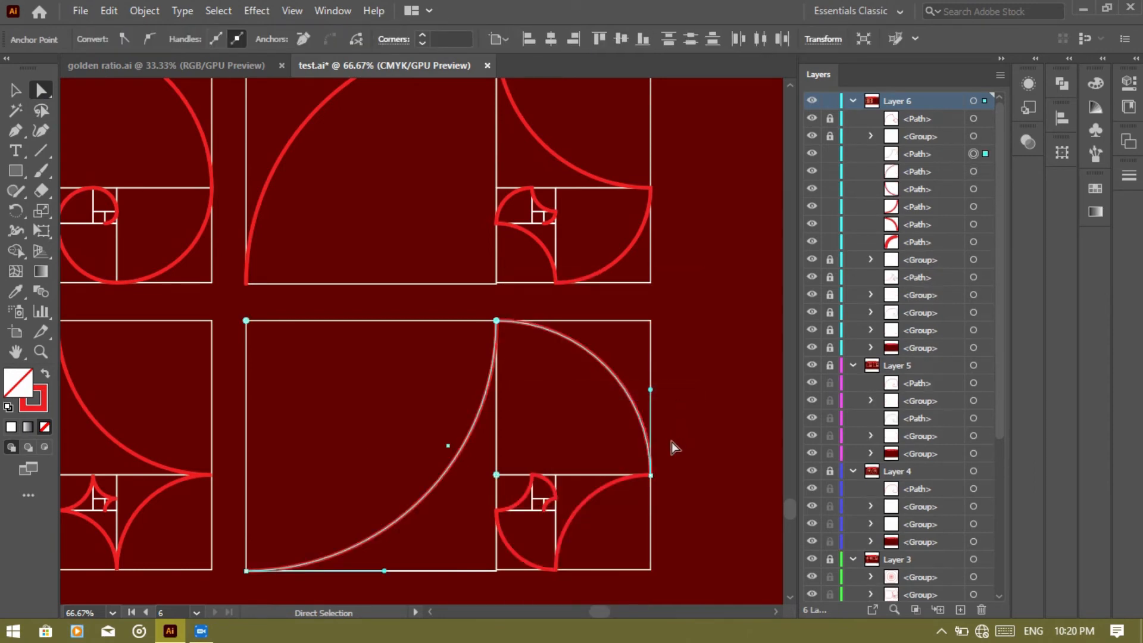
shift+click(638, 484)
right_click(638, 484)
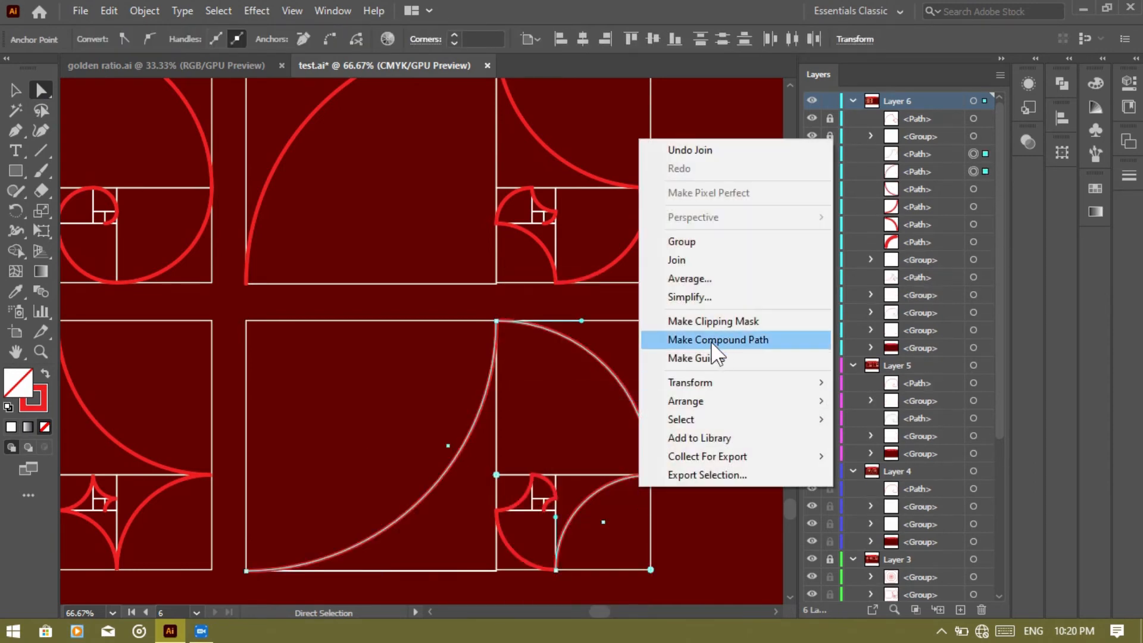
click(694, 262)
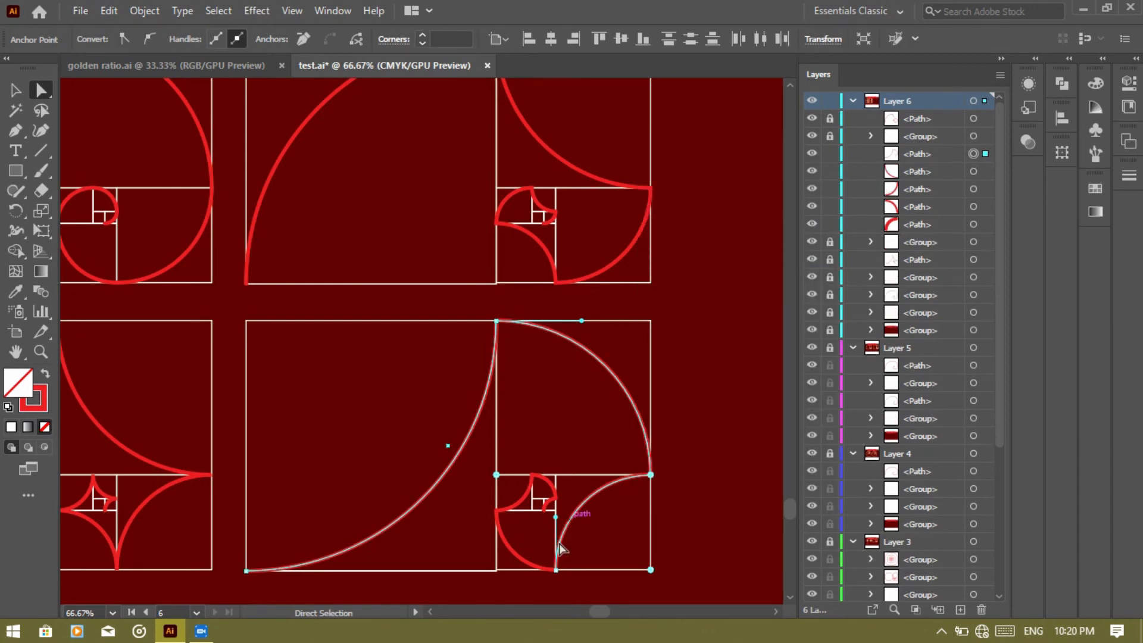
Join the fourth-largest arc of the lower-right spiral to the path made of its larger arcs
drag(571, 556, 526, 579)
click(217, 12)
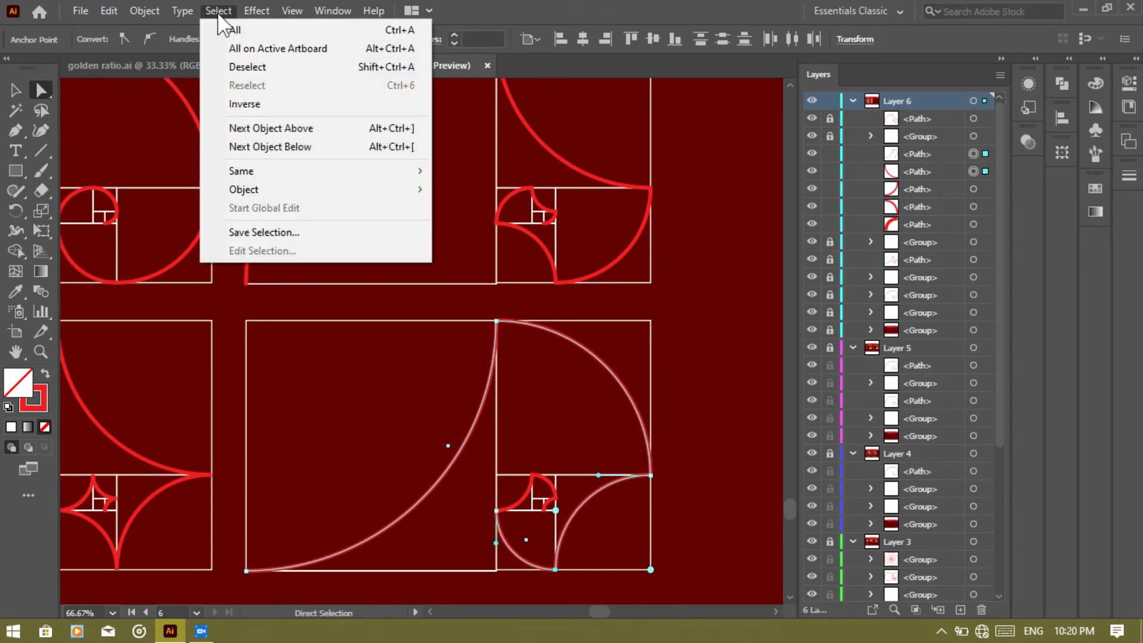
mouse_move(158, 9)
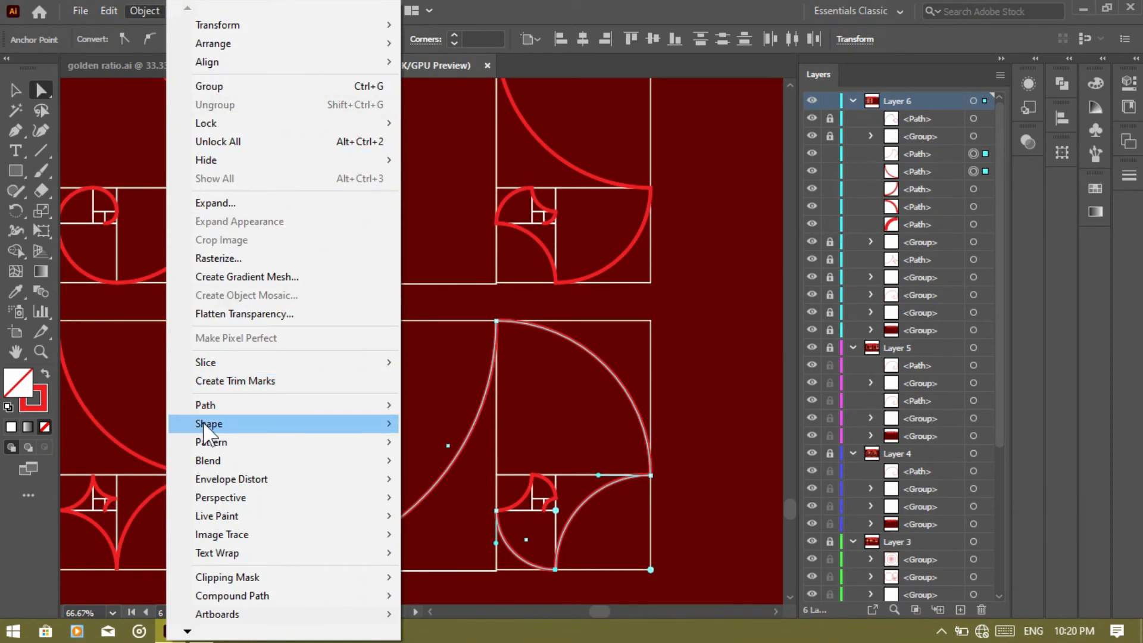
mouse_move(205, 404)
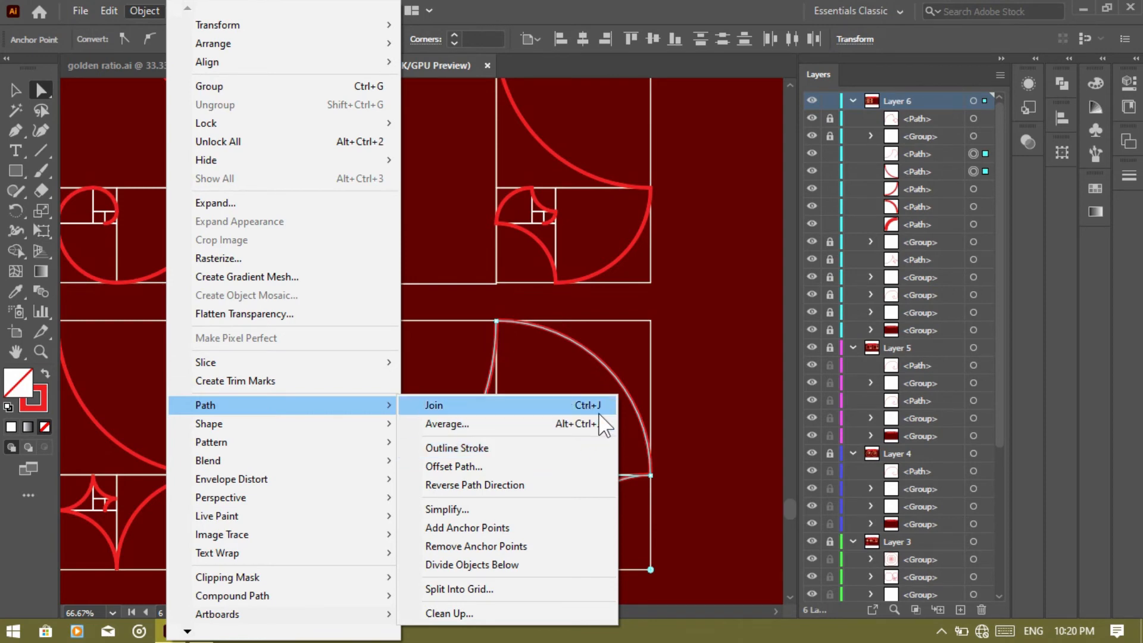
click(727, 410)
drag(584, 563, 544, 582)
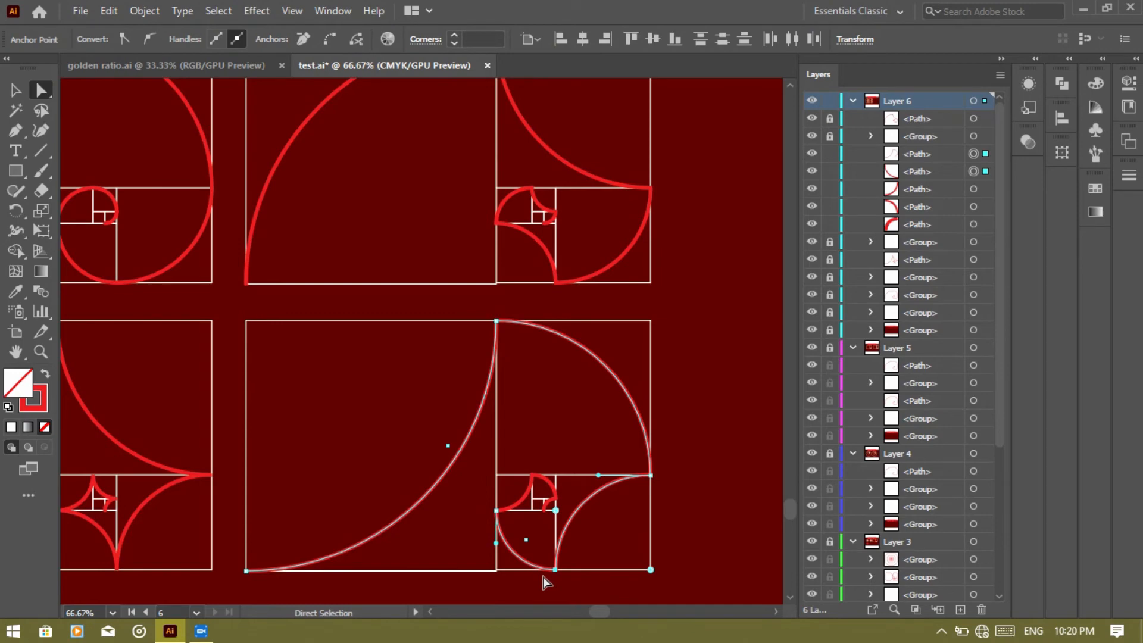
key(ctrl+j)
Join the three smallest arcs of the lower-right spiral to the rest of its path, one after another, and deselect it
drag(485, 491, 504, 526)
key(ctrl+j)
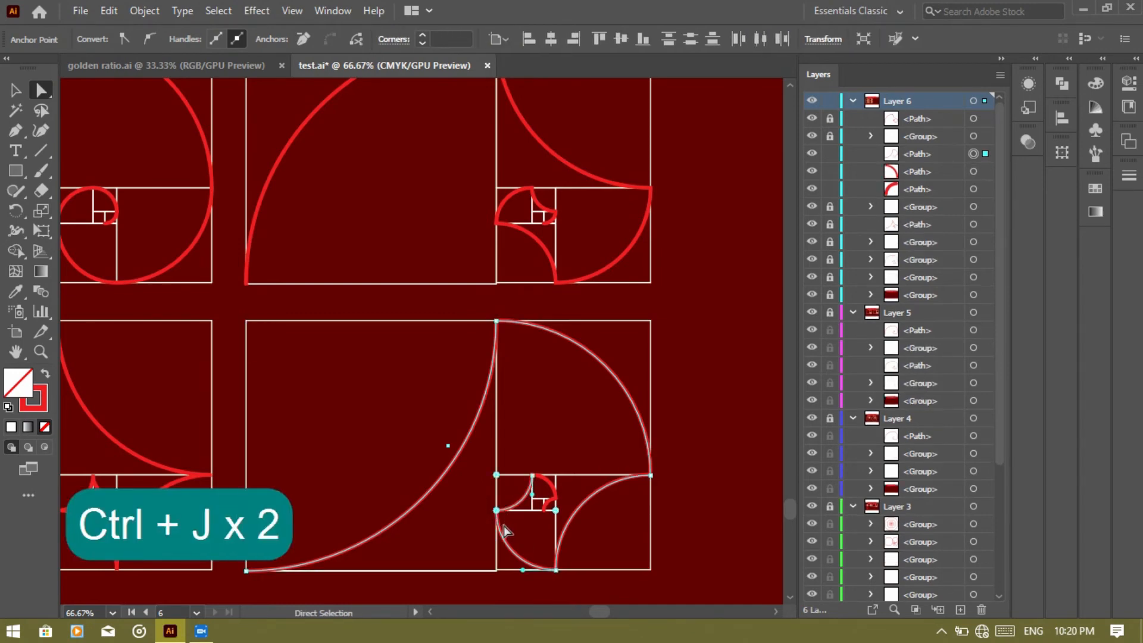
ctrl+shift+click(543, 484)
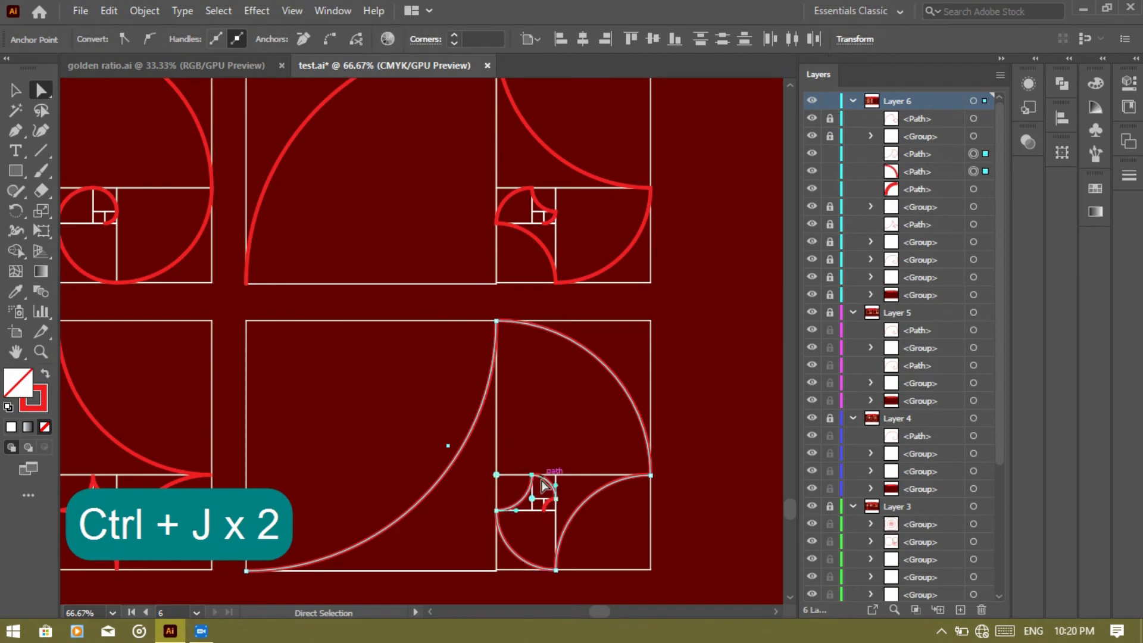
key(ctrl+j)
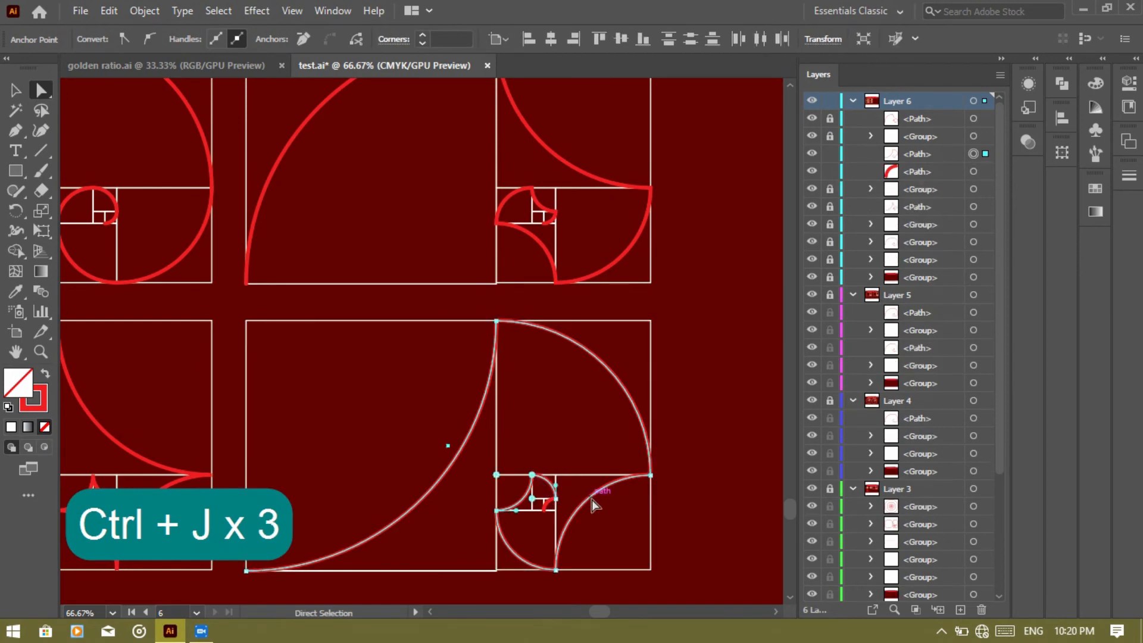
shift+click(551, 505)
key(ctrl+j)
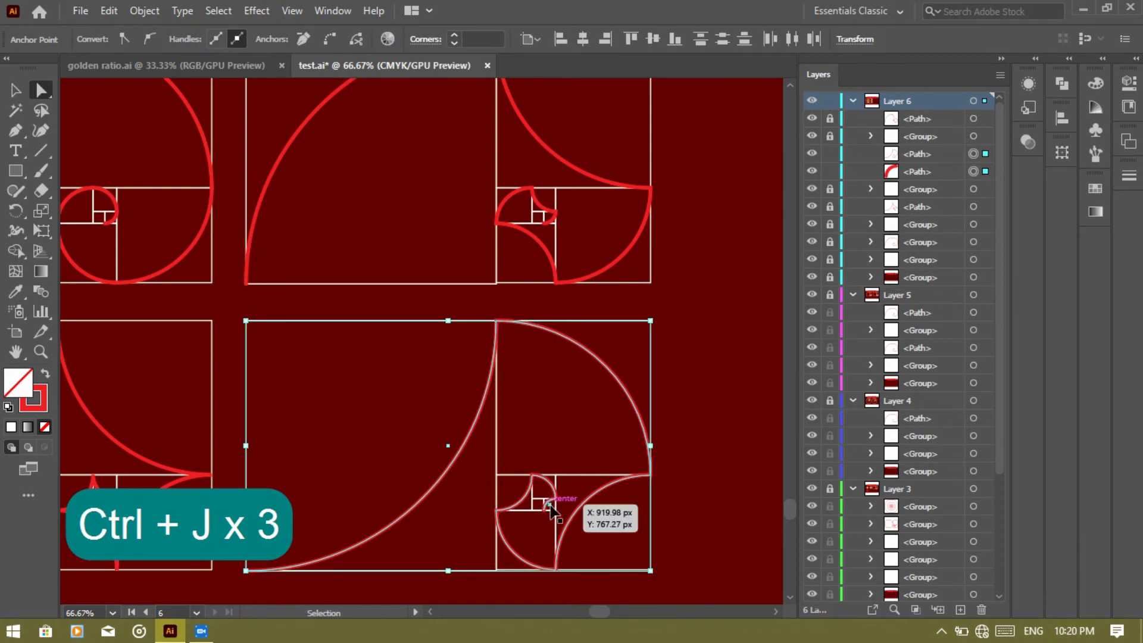
key(ctrl+j)
click(722, 480)
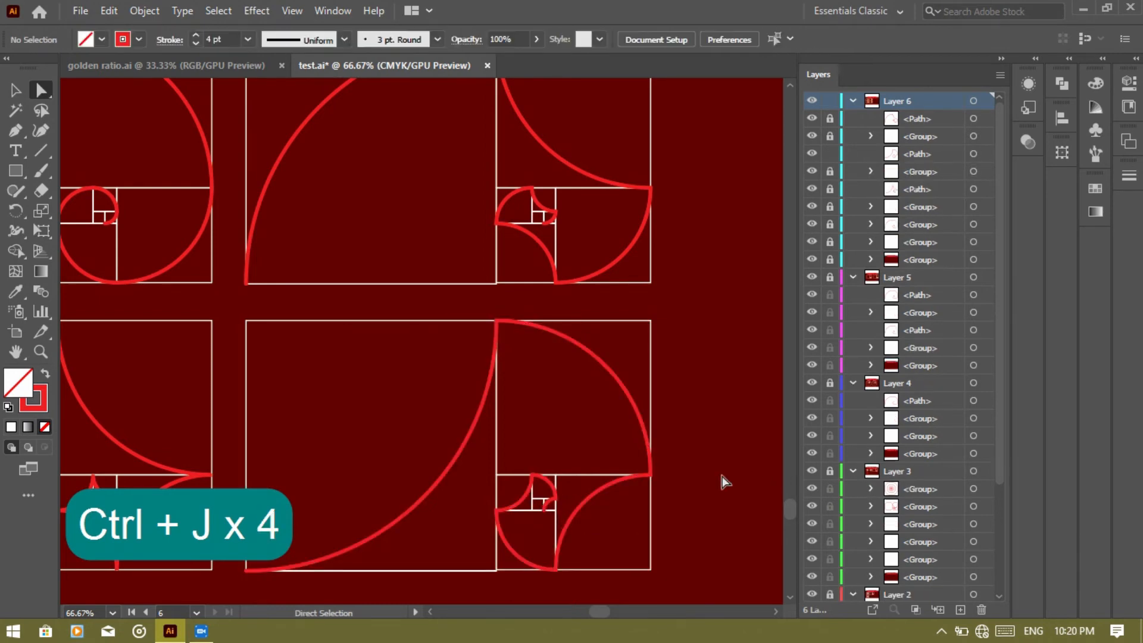
Unlock the upper-left spiral group on Layer 6 and select its arcs individually to check whether they are joined
key(ctrl+minus)
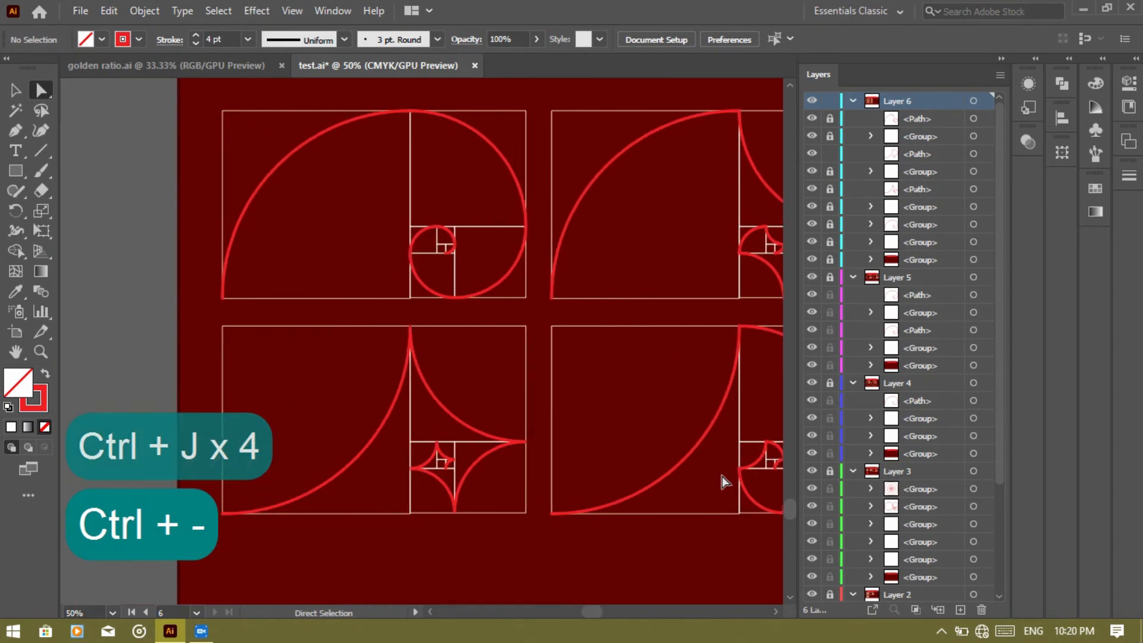
scroll(722, 480, up, 2)
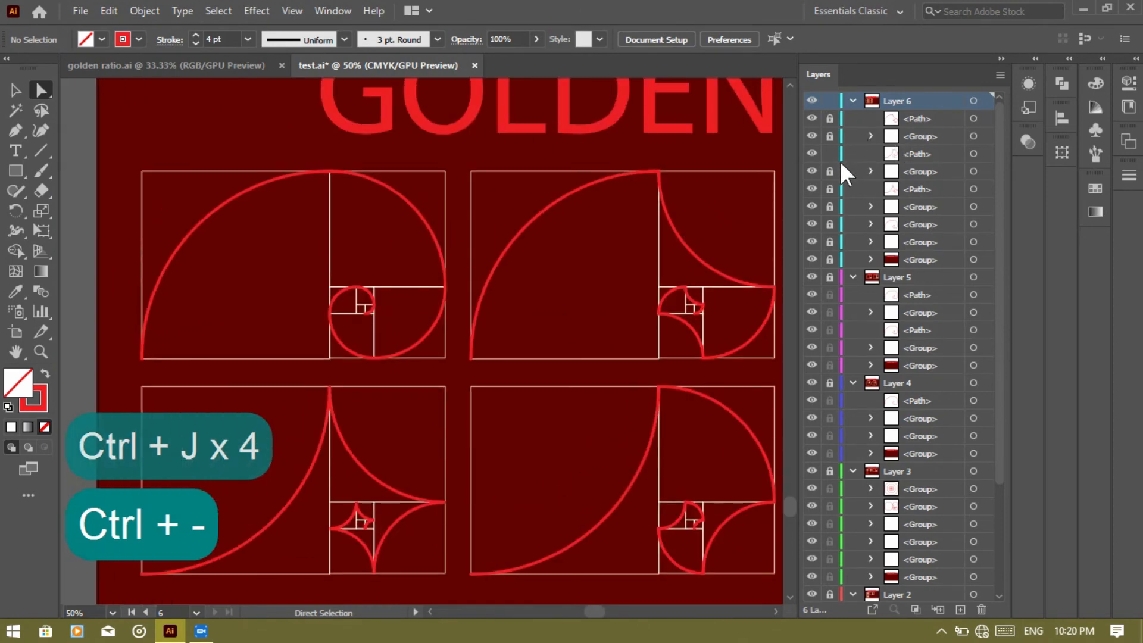
click(829, 224)
right_click(418, 209)
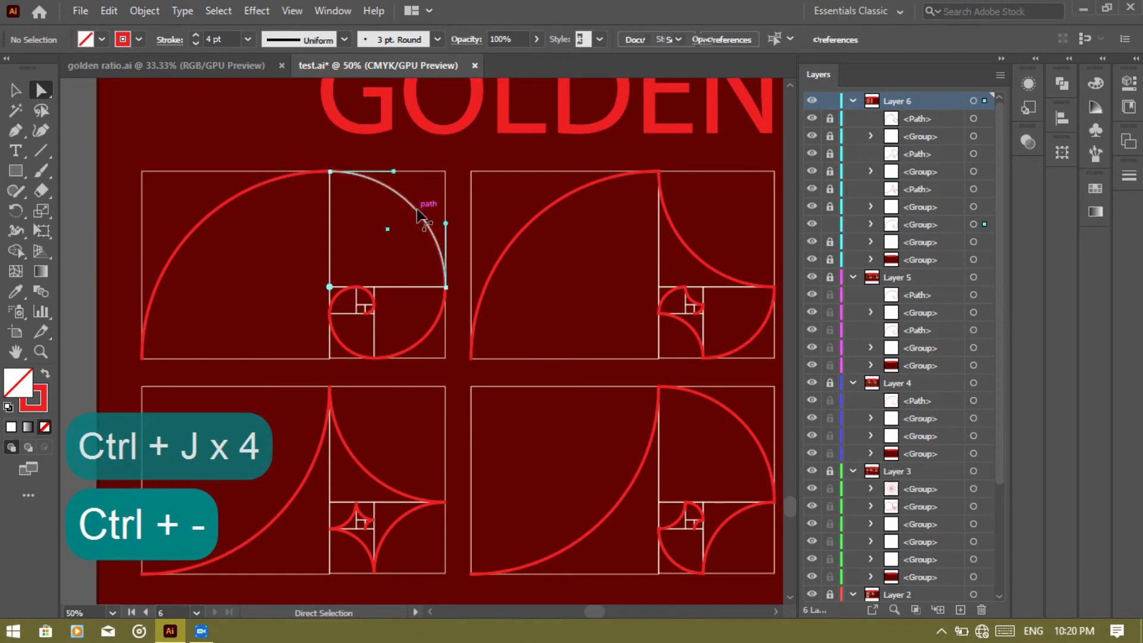
click(273, 274)
click(275, 276)
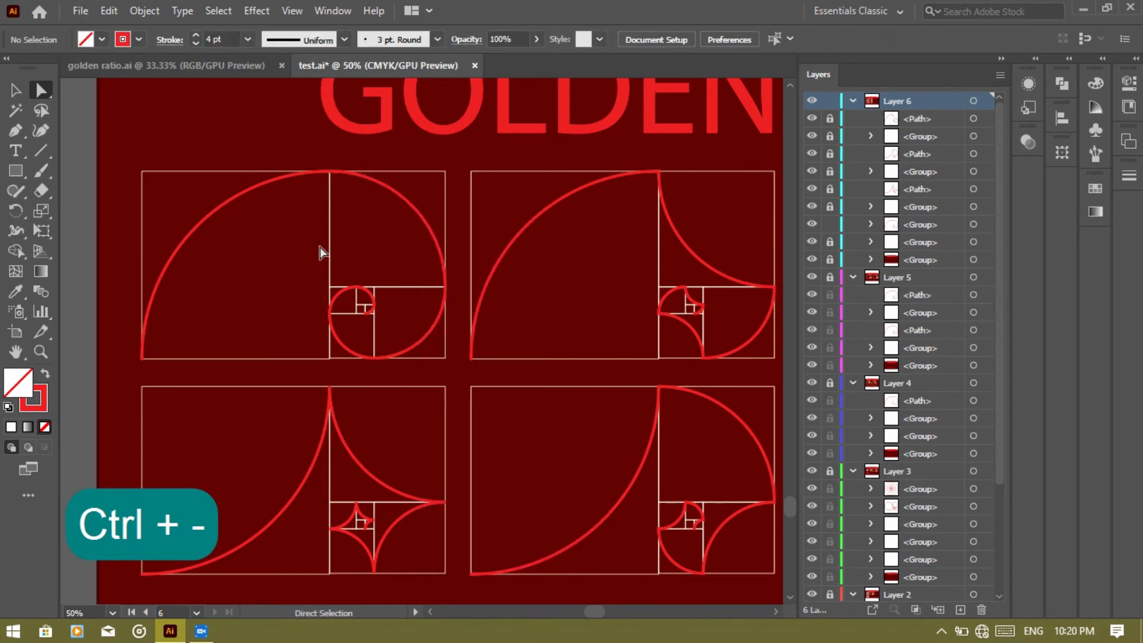
click(305, 214)
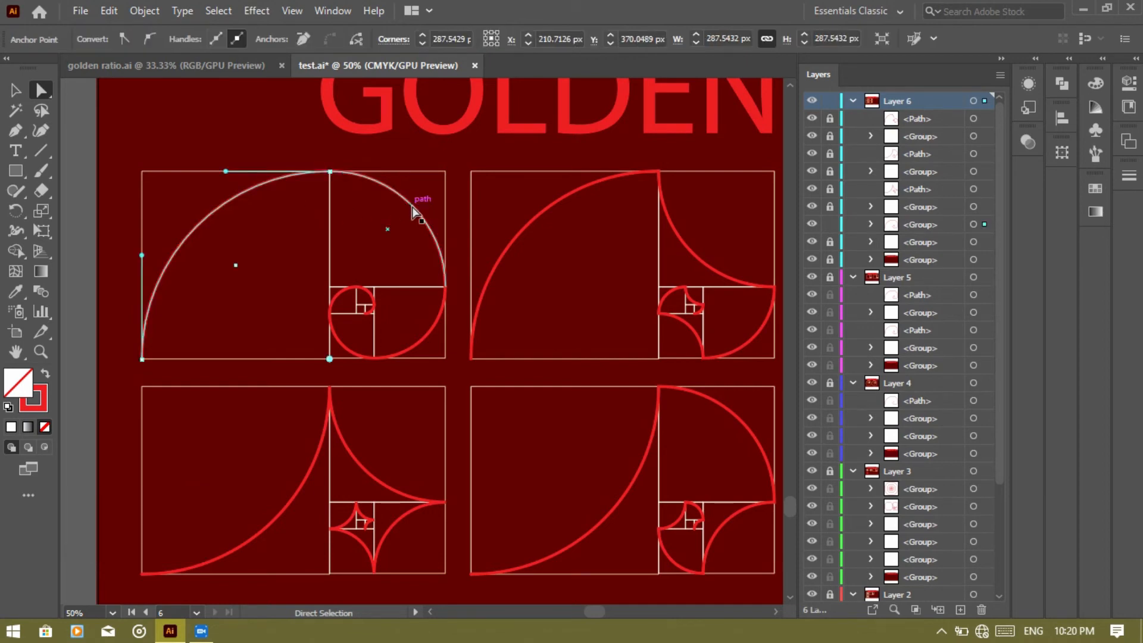
click(420, 221)
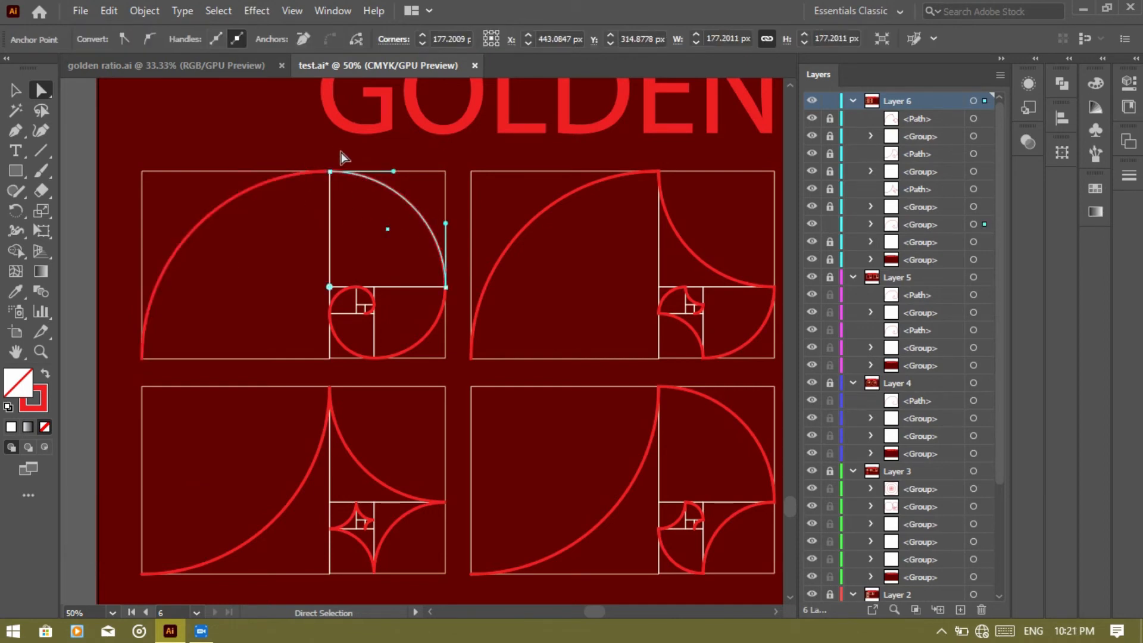
click(973, 223)
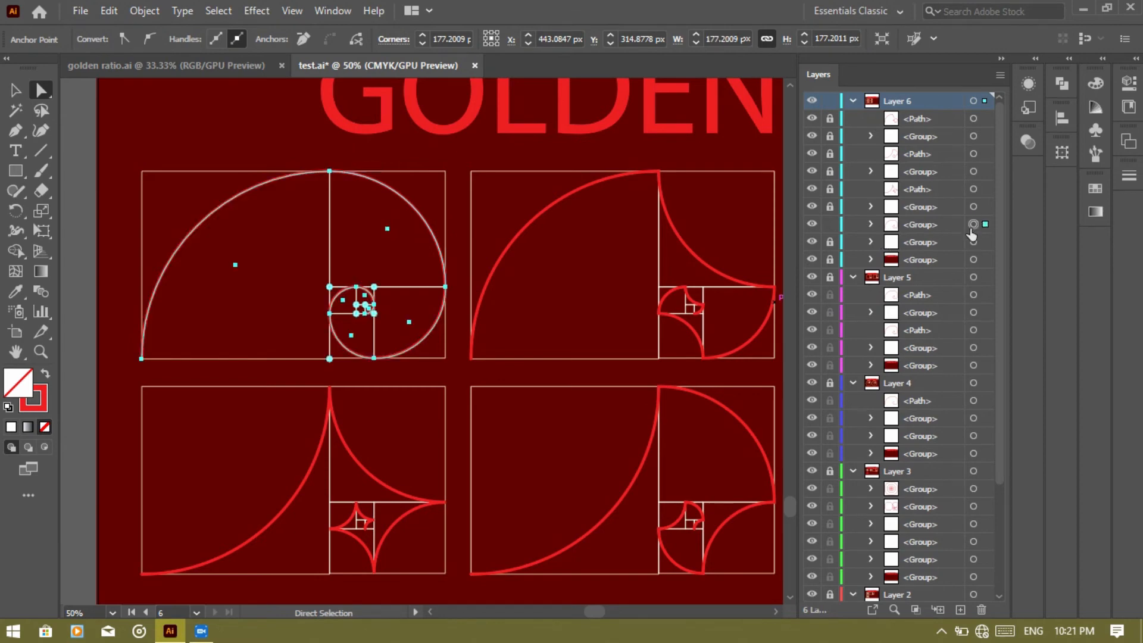
click(288, 290)
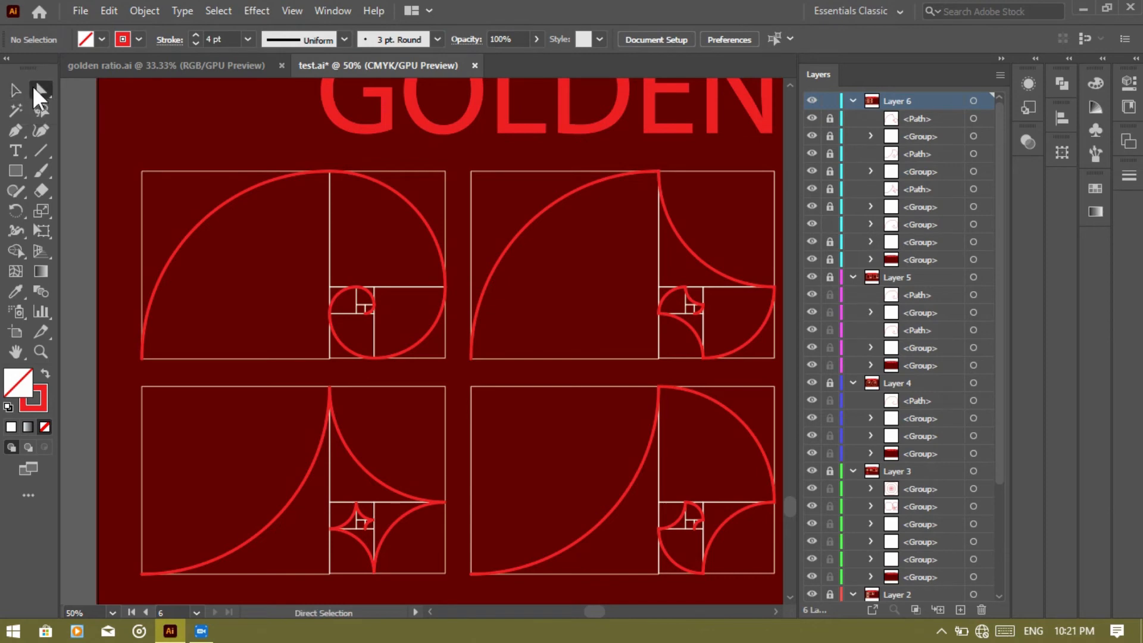
Join the three largest arcs of the upper-left spiral and group the resulting path with the fourth-largest arc
drag(318, 159, 346, 219)
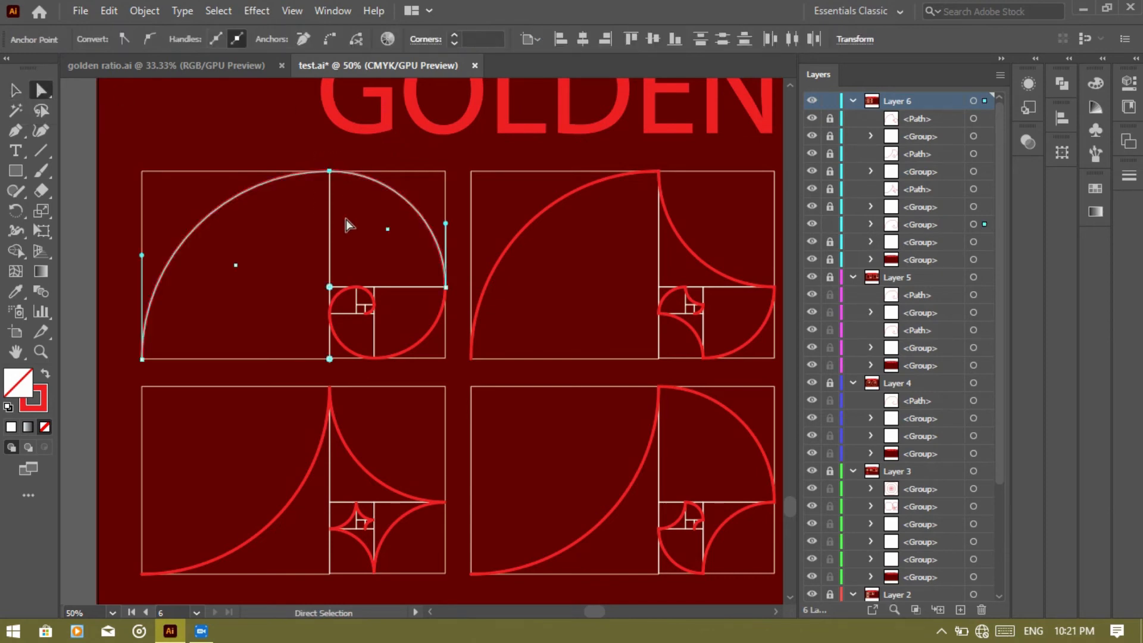
key(ctrl)
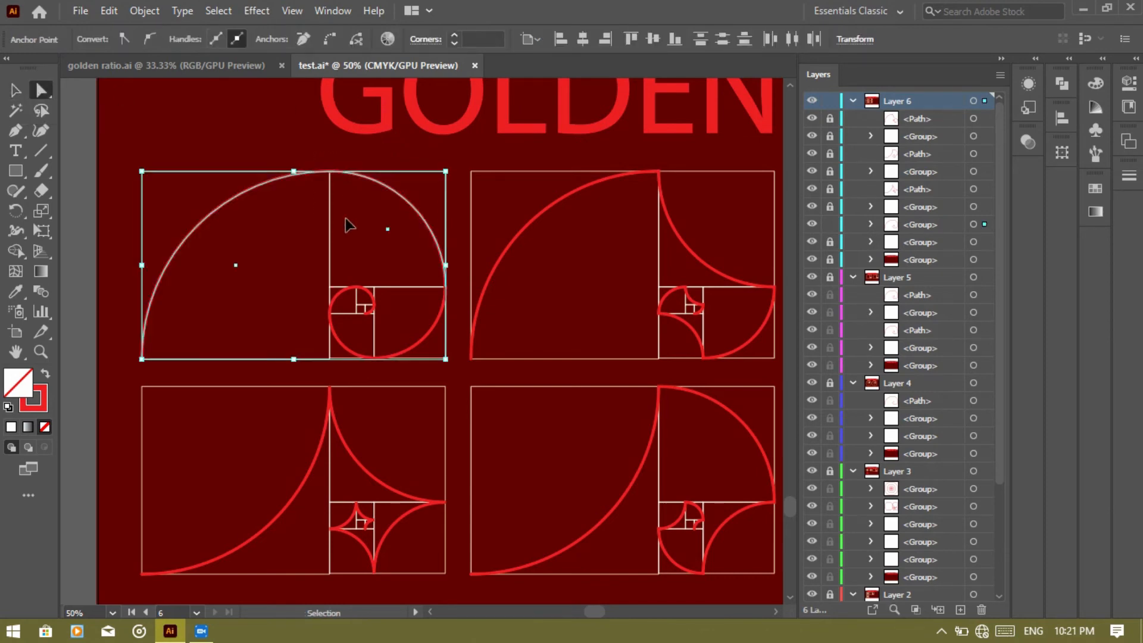
key(ctrl+j)
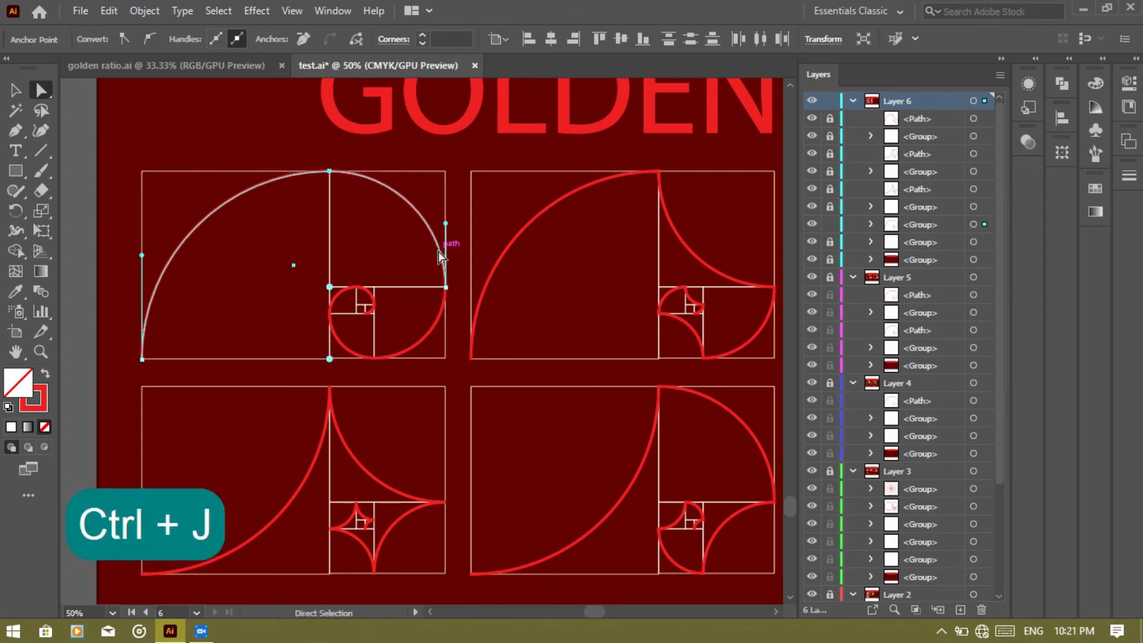
key(ctrl+j)
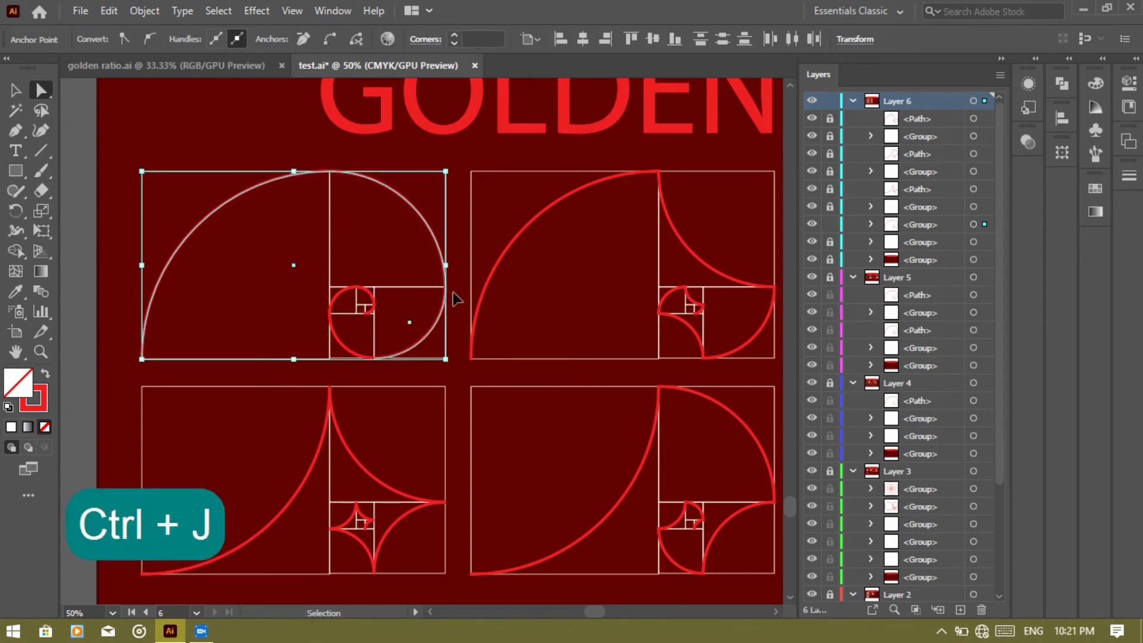
key(ctrl+j)
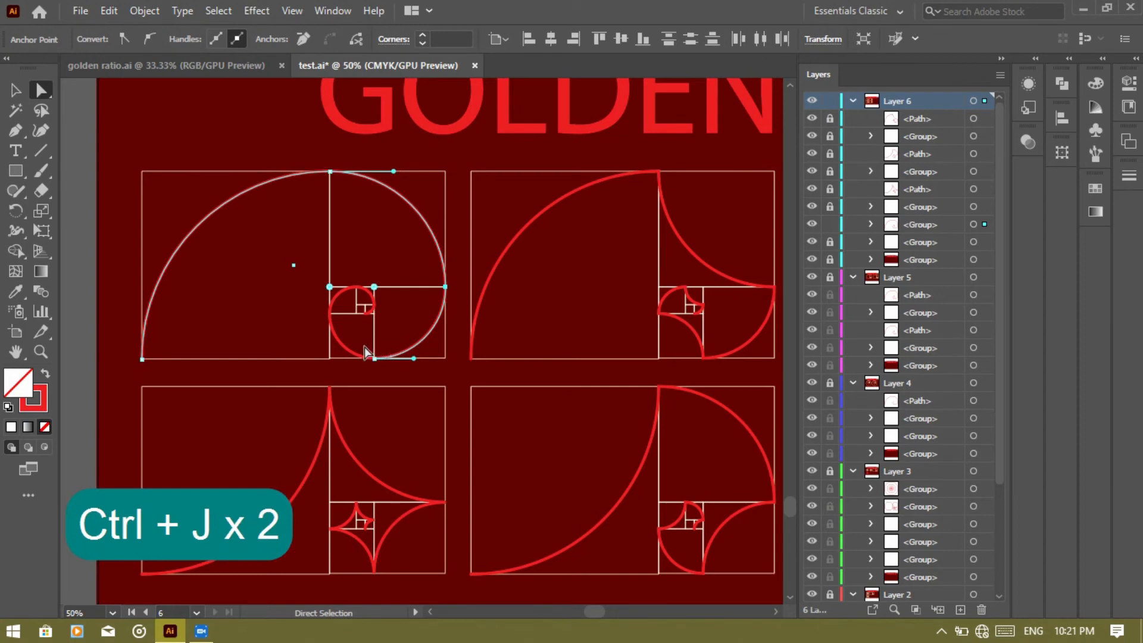
key(ctrl+j)
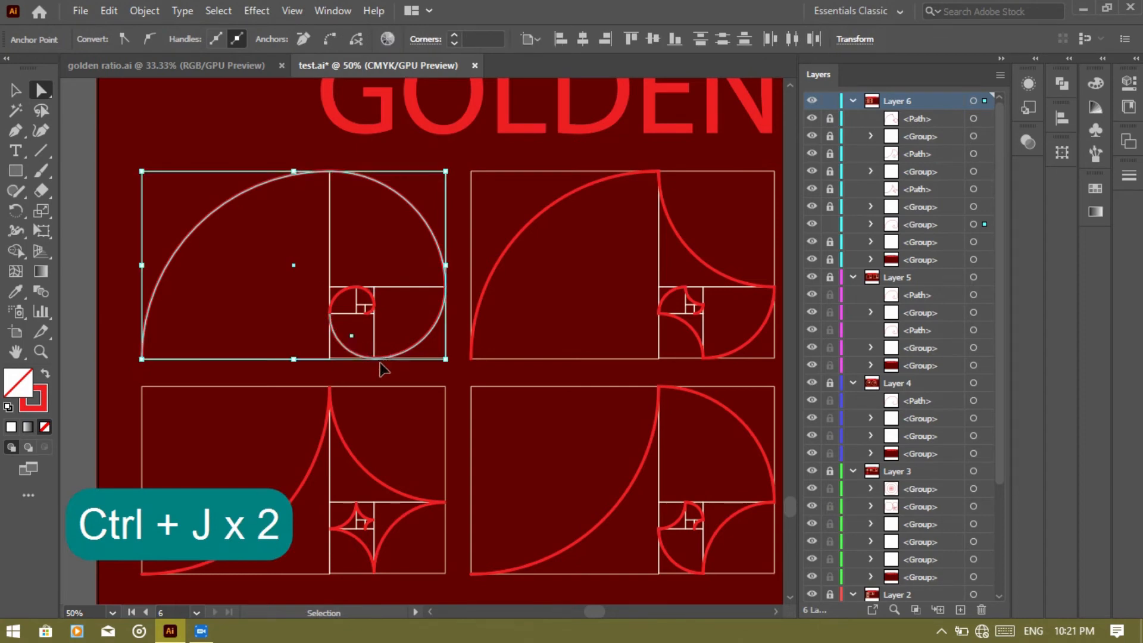
key(ctrl+g)
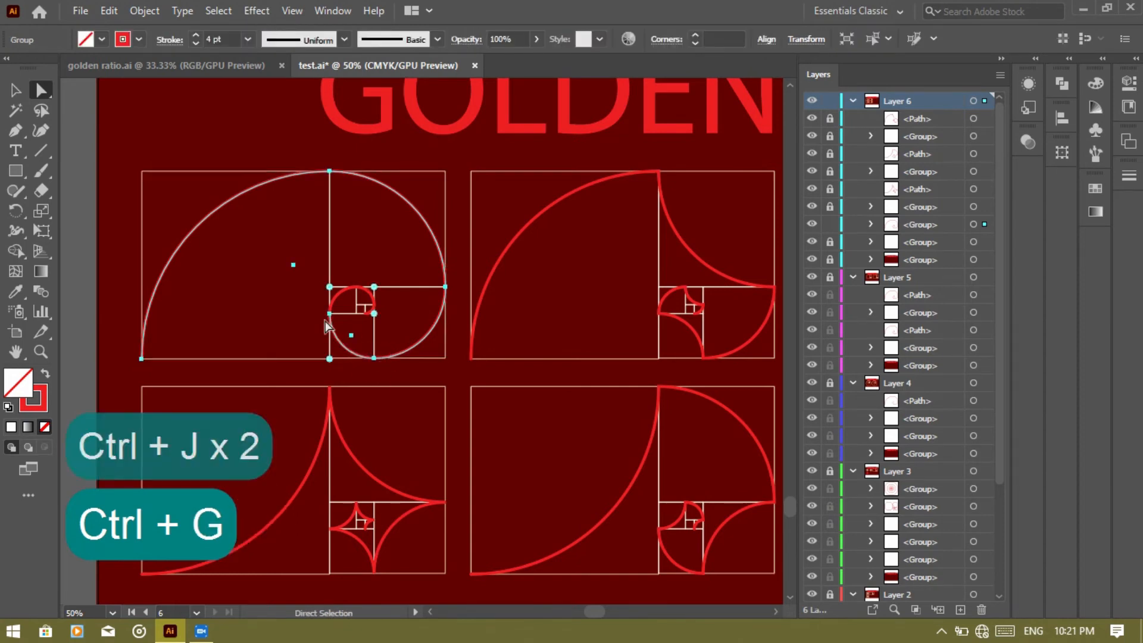
Join the four smallest arcs of the upper-left spiral into one path and deselect it
click(336, 327)
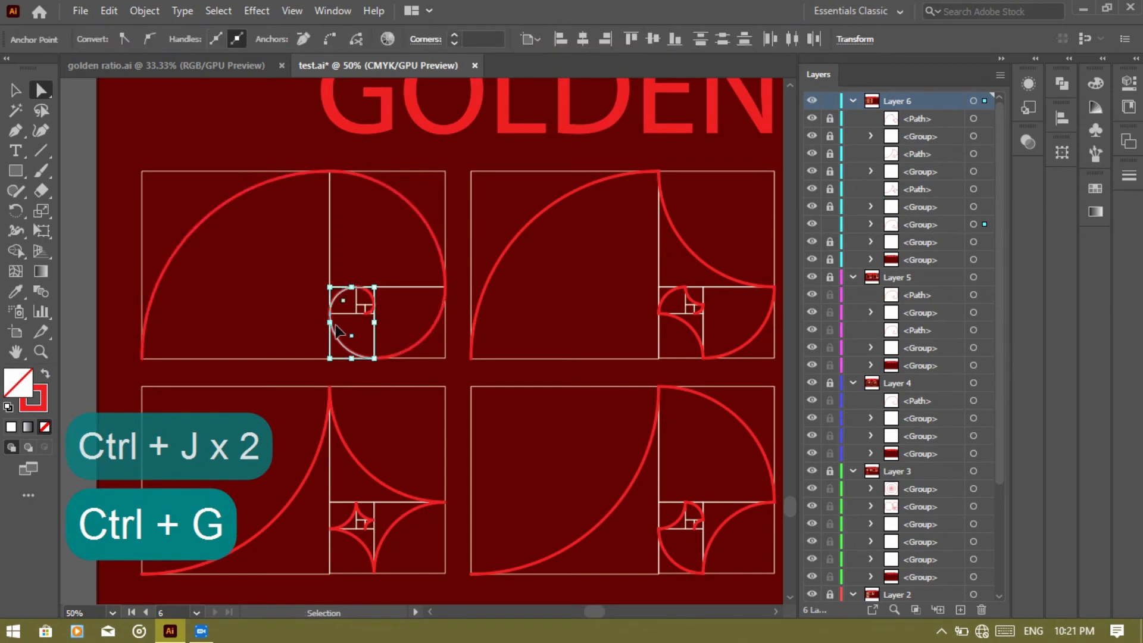
key(ctrl+j)
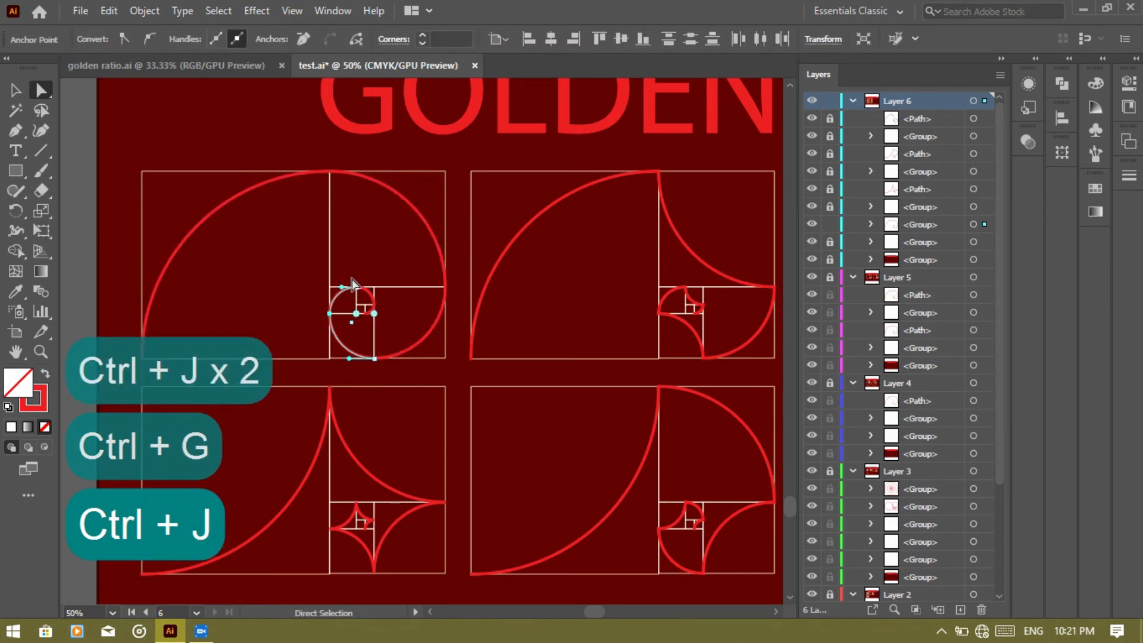
key(ctrl+j)
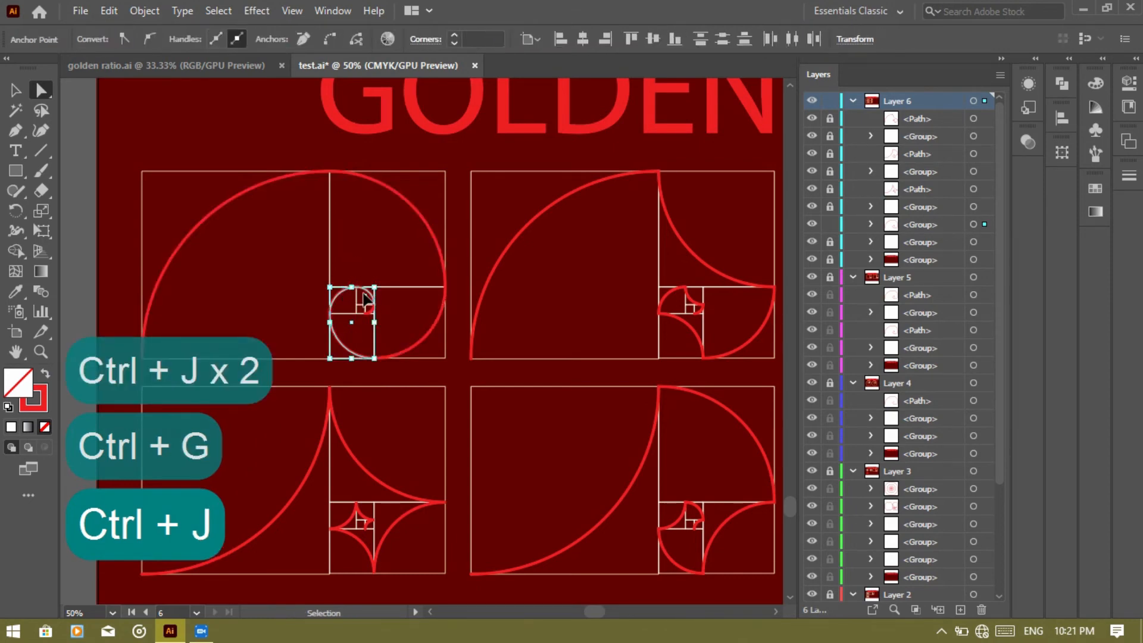
key(ctrl+j)
drag(385, 302, 368, 307)
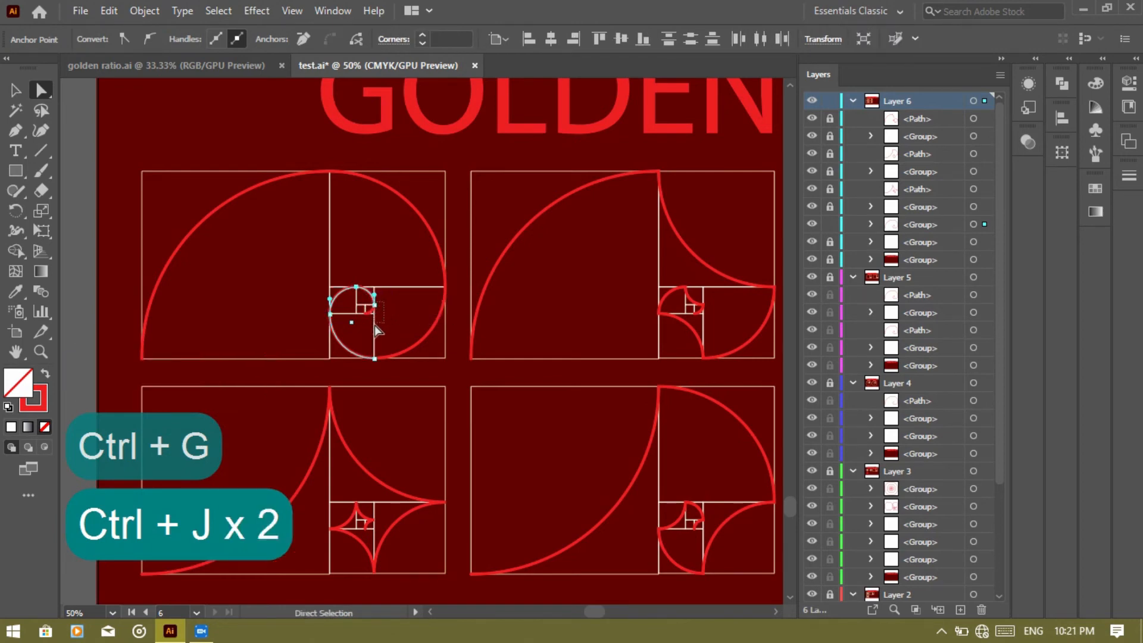
key(ctrl+j)
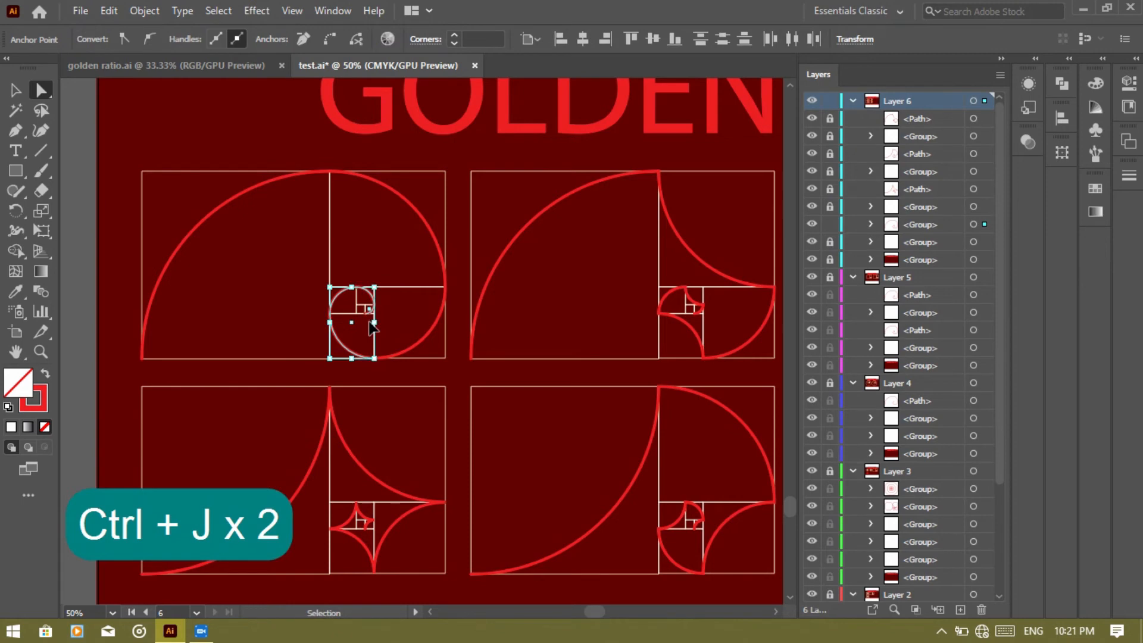
key(ctrl+j)
click(413, 301)
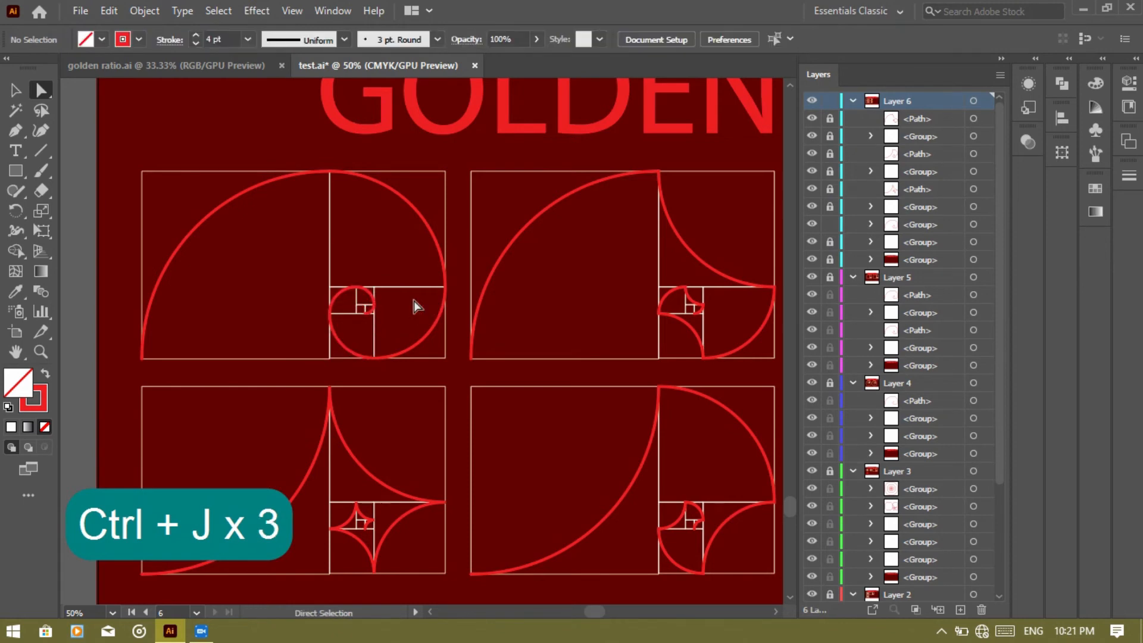
key(ctrl+minus)
key(ctrl+minus)
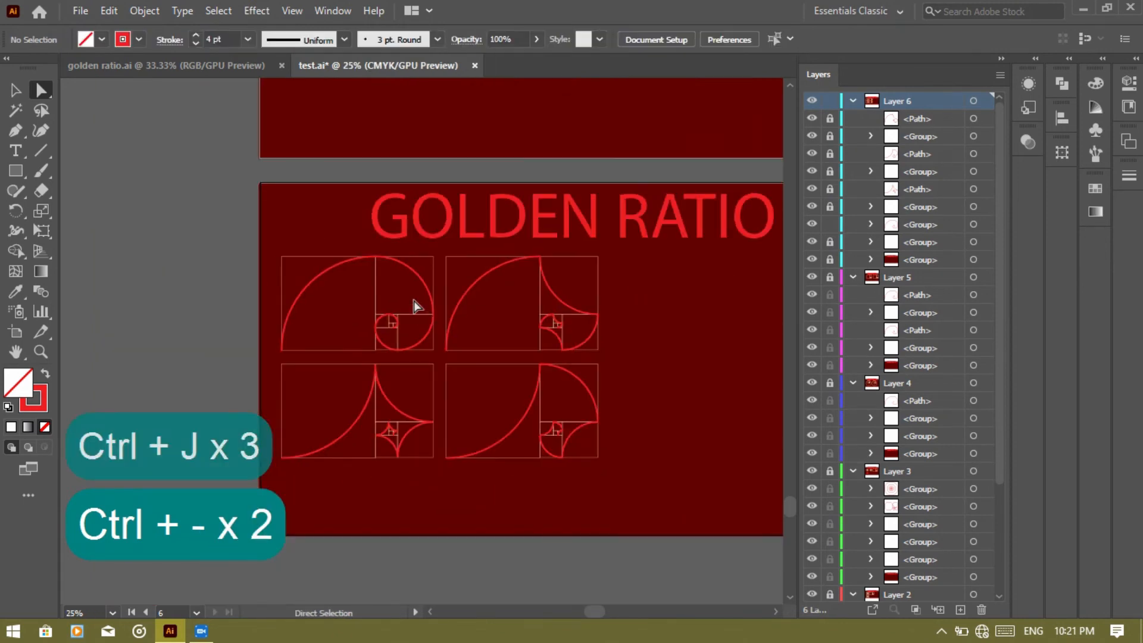
Examine the four golden ratio spiral variants on the Part 6 artboard
key(ctrl+equal)
key(ctrl+equal)
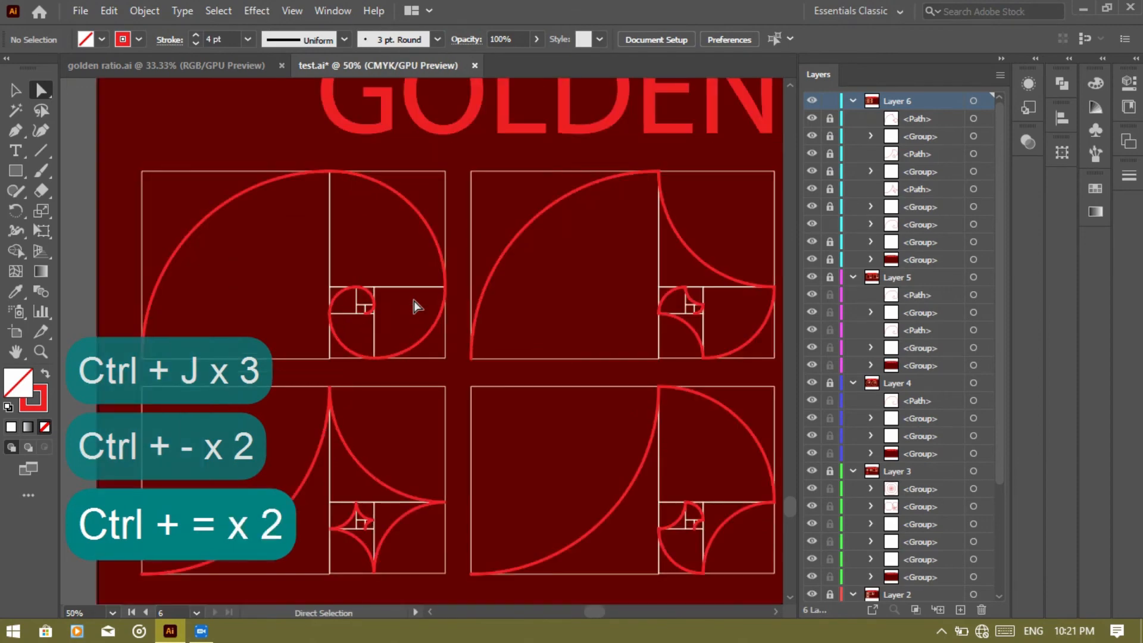
key(ctrl+minus)
key(ctrl+minus)
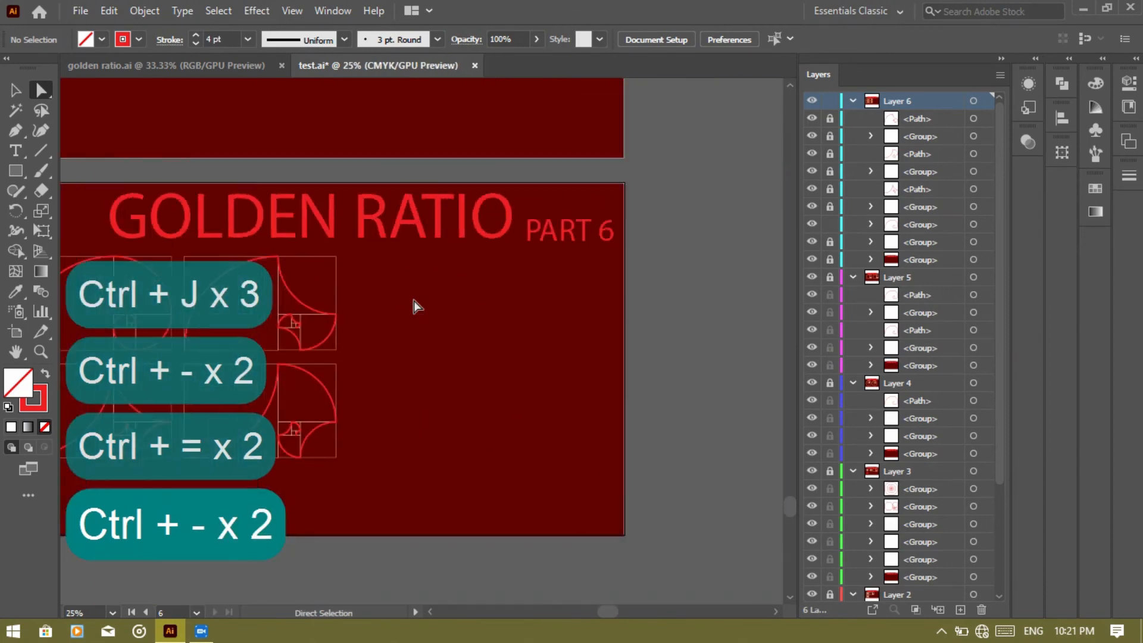
scroll(413, 301, left, 3)
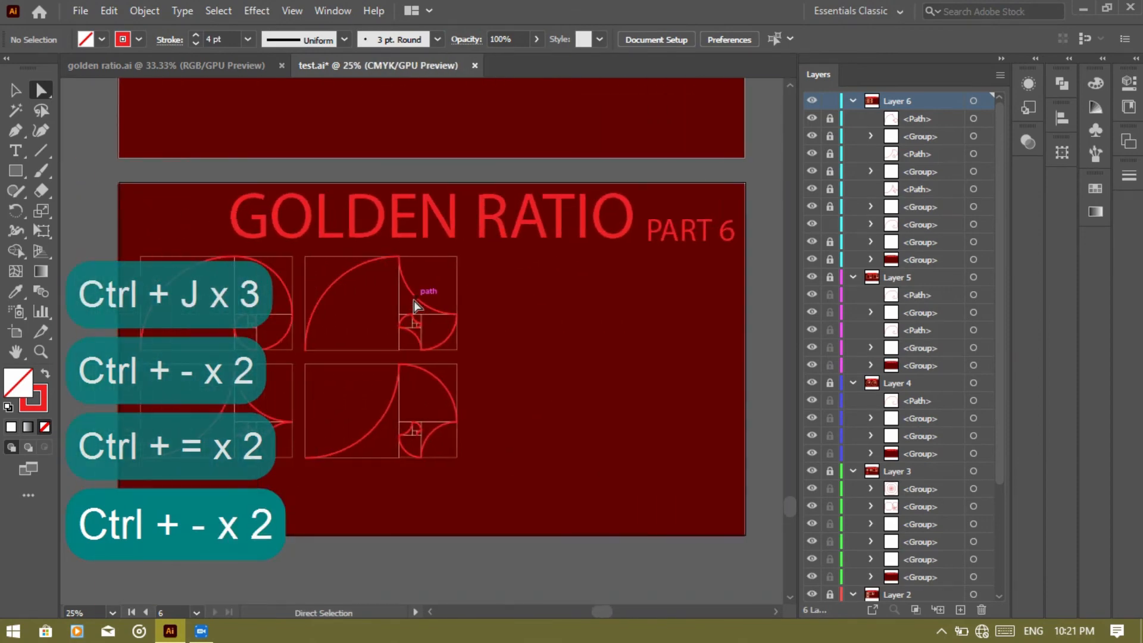
key(ctrl+equal)
scroll(413, 301, right, 2)
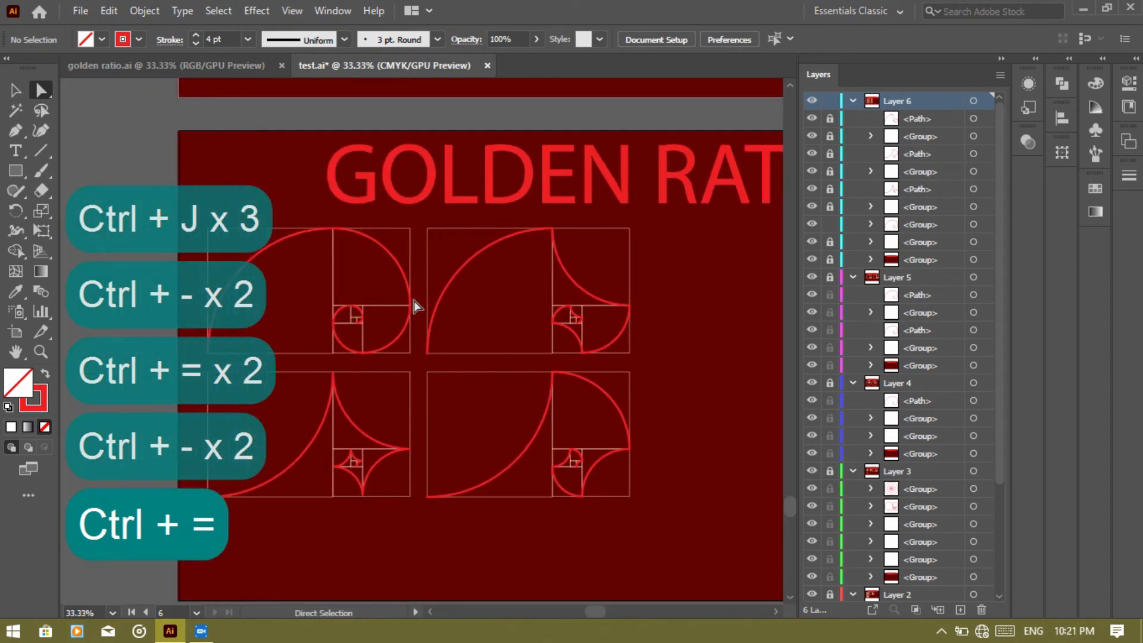
key(ctrl+equal)
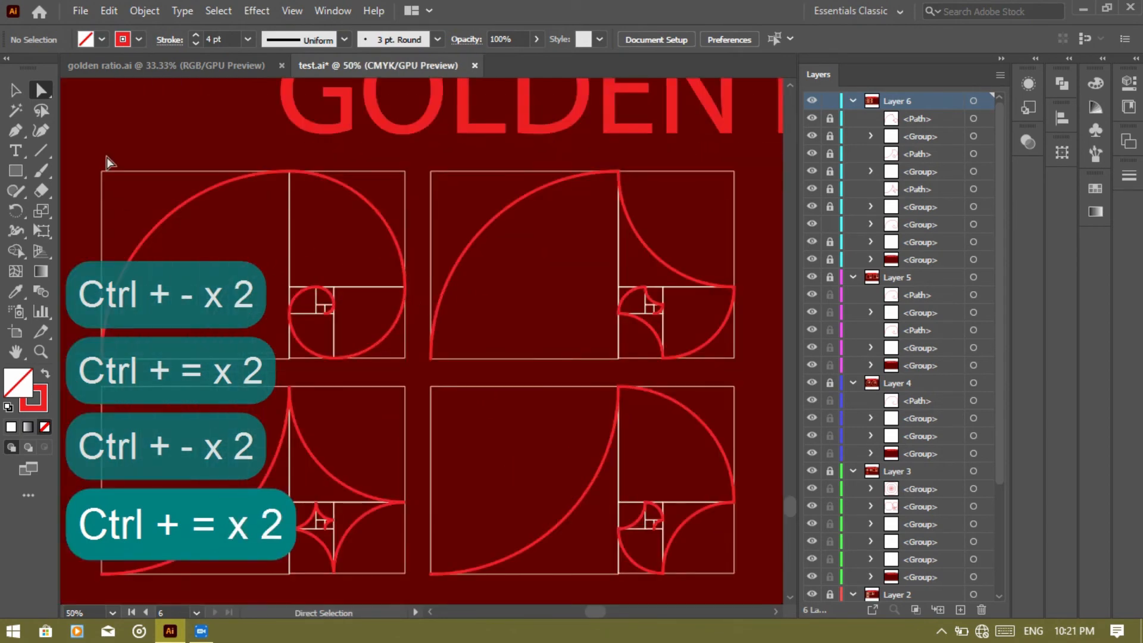
Unlock the Layer 6 objects above the background group and select the larger path inside the upper-left spiral's nested group
click(16, 90)
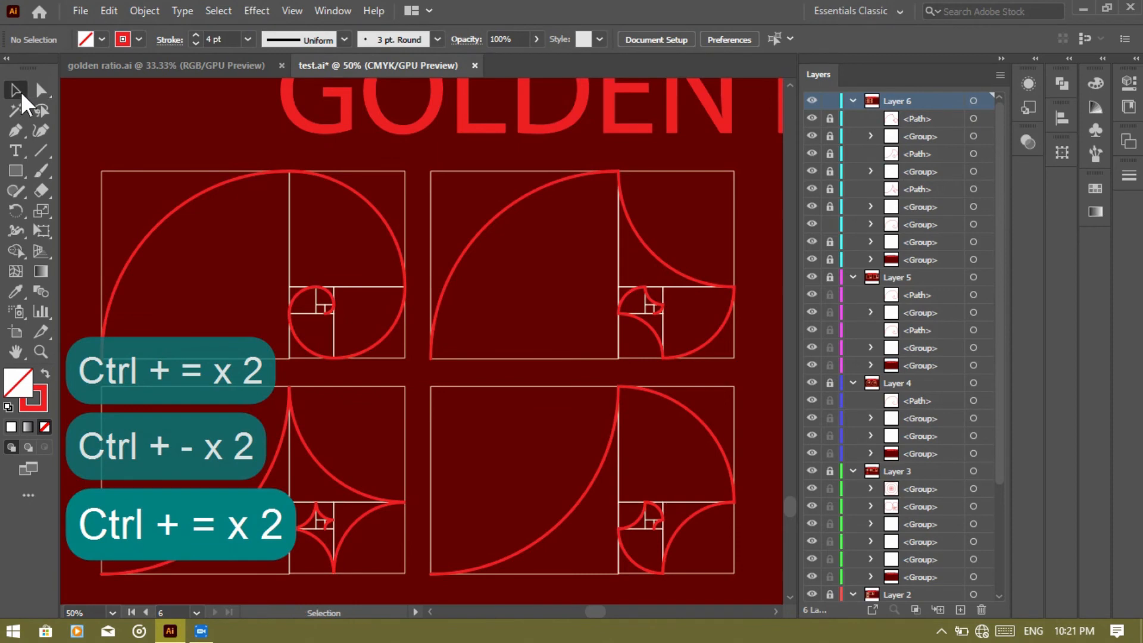
drag(830, 118, 830, 248)
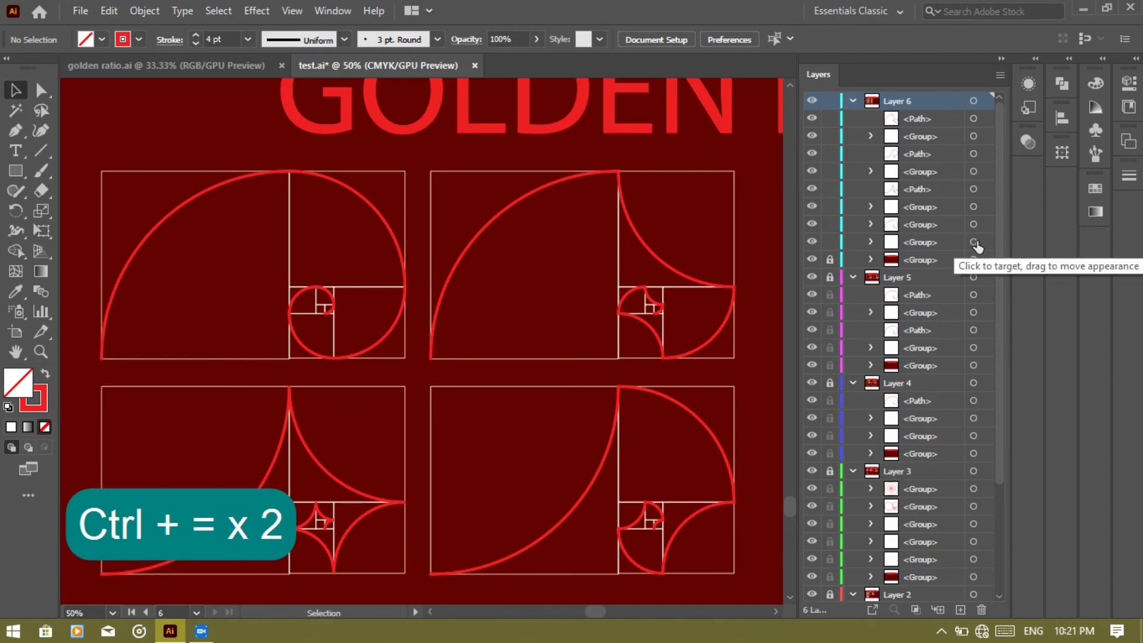
click(871, 223)
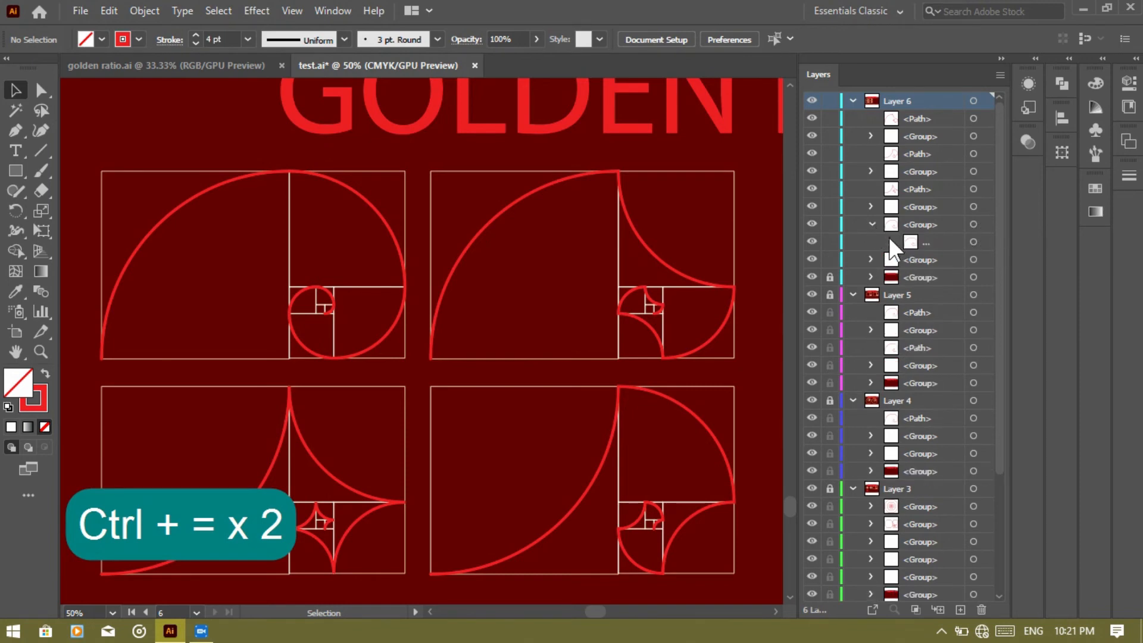
click(889, 240)
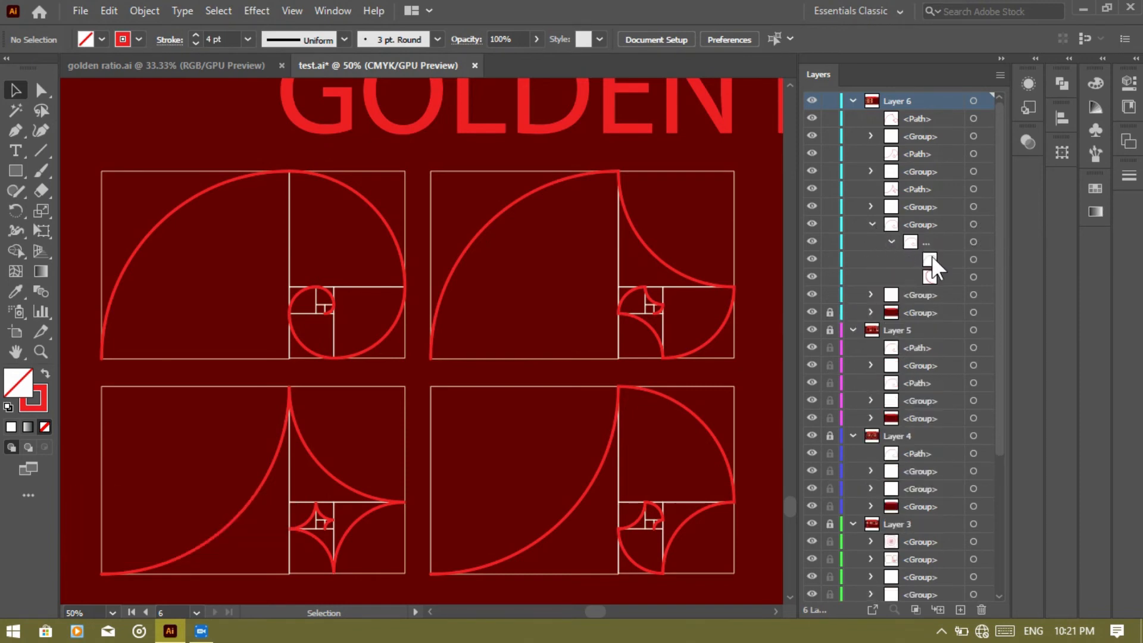
click(971, 262)
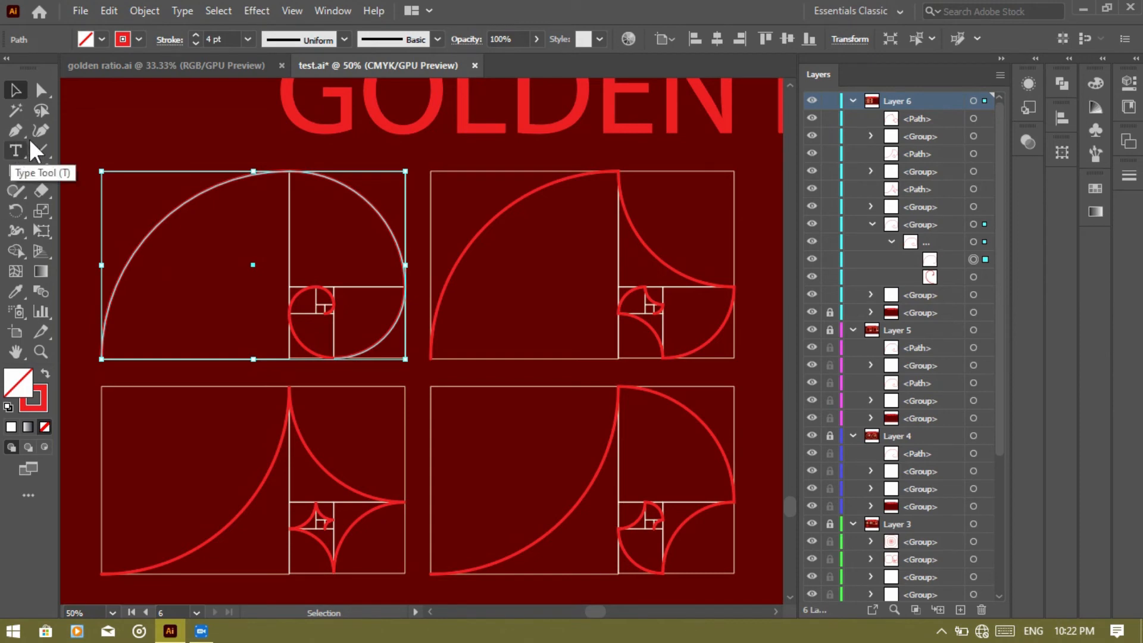
Try to join the upper-left spiral's two paths at their shared endpoint while its rectangle grid is unlocked
click(37, 93)
drag(322, 356, 342, 372)
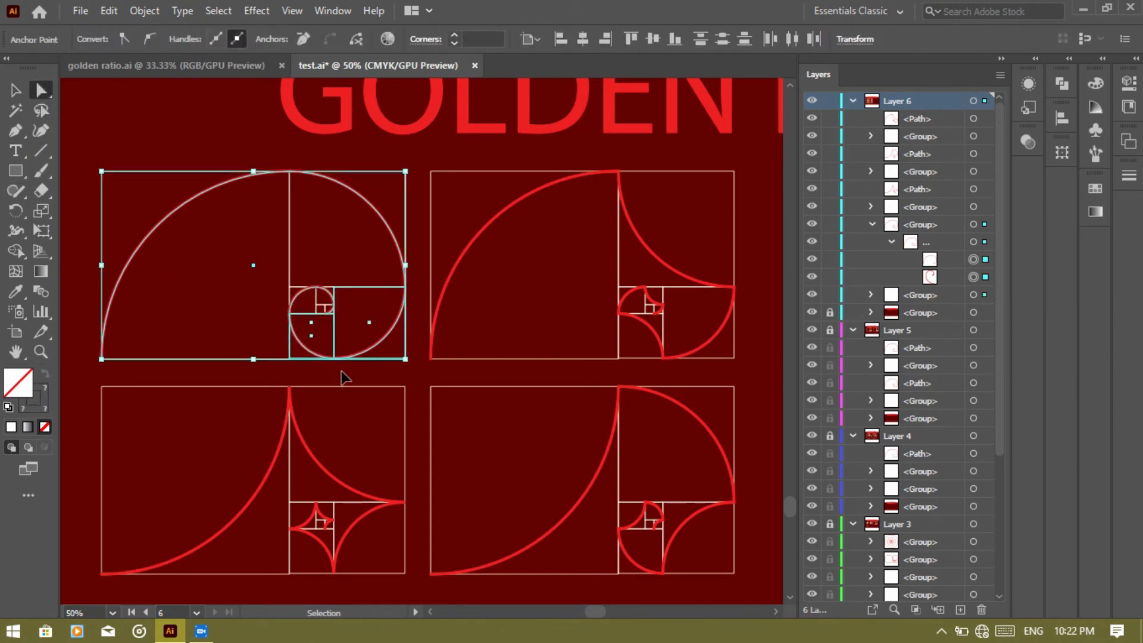
key(ctrl+j)
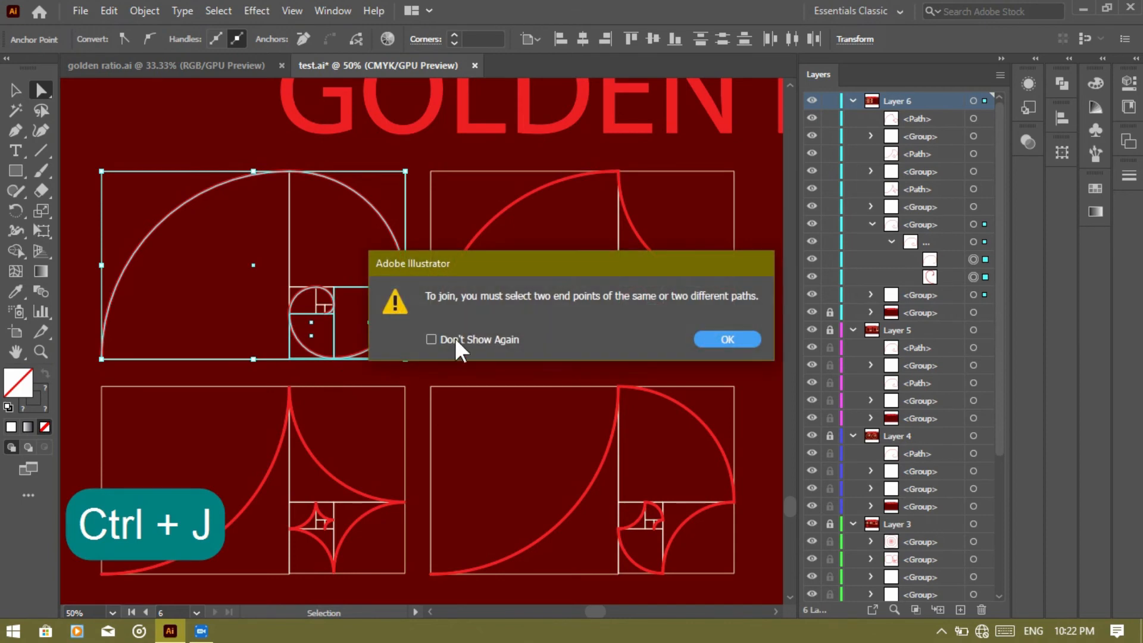
click(714, 337)
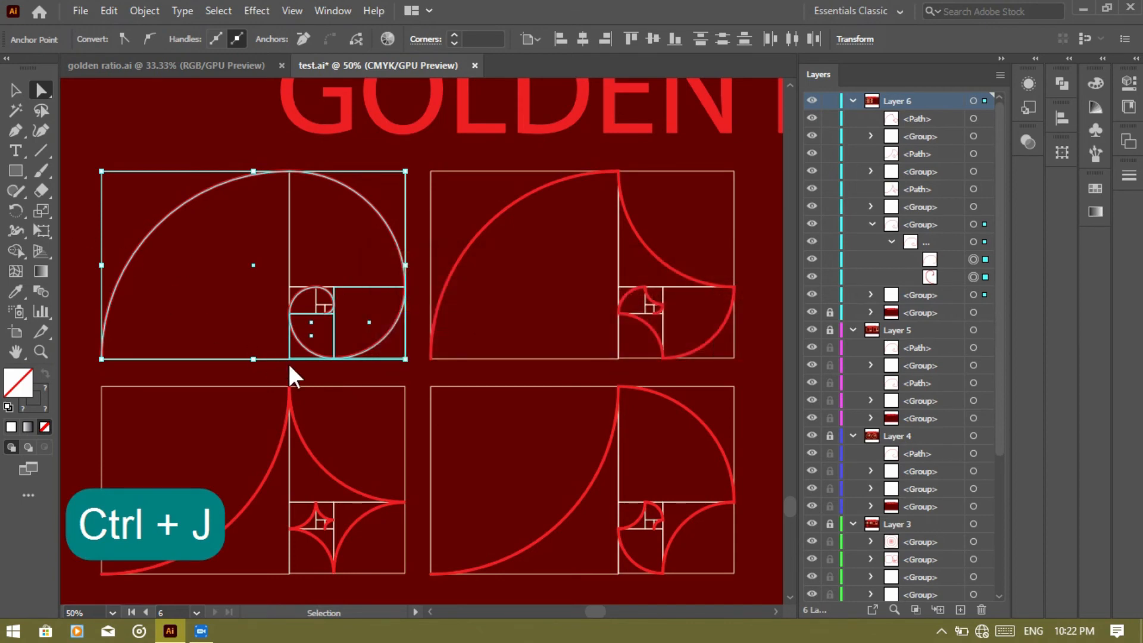
click(324, 374)
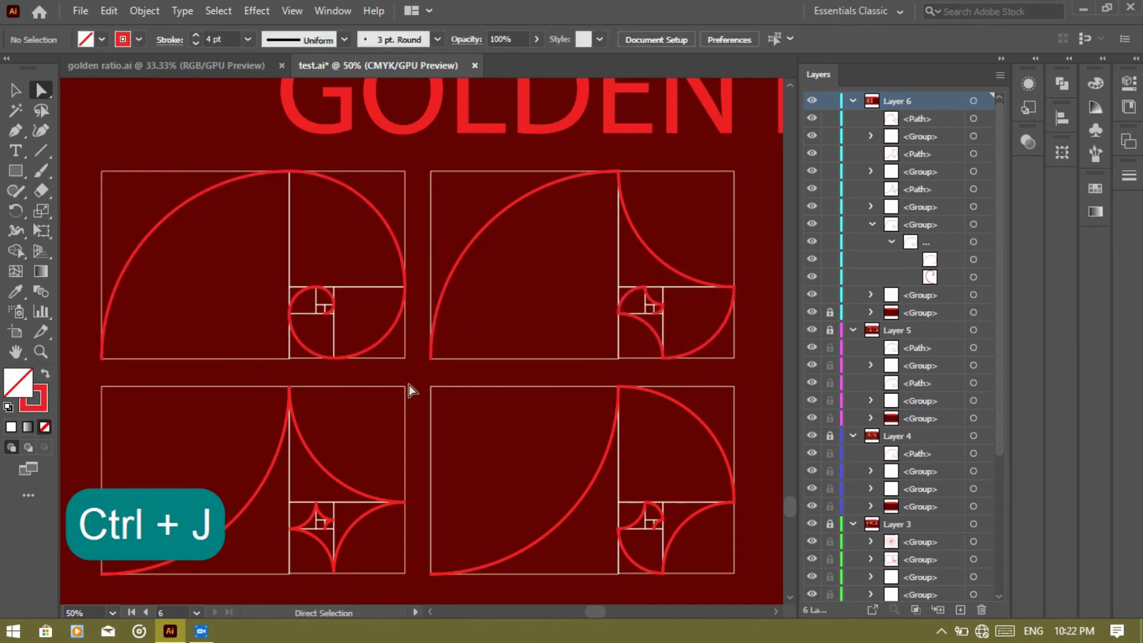
Reselect the meeting endpoints of the upper-left spiral's two paths, hide the selection edges and undo
click(336, 358)
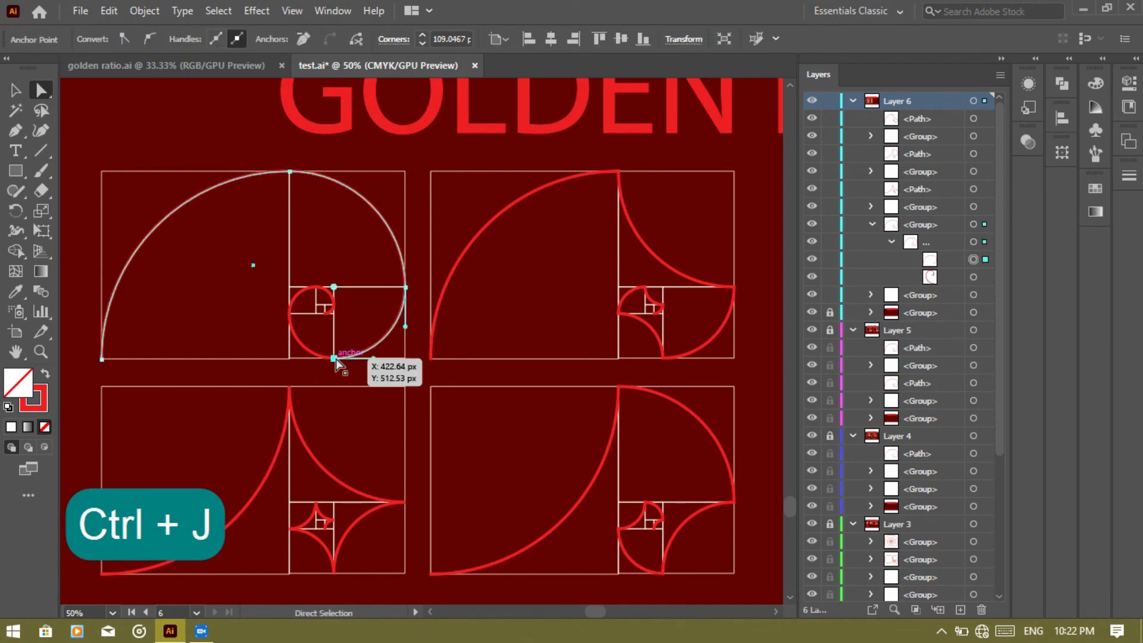
click(327, 356)
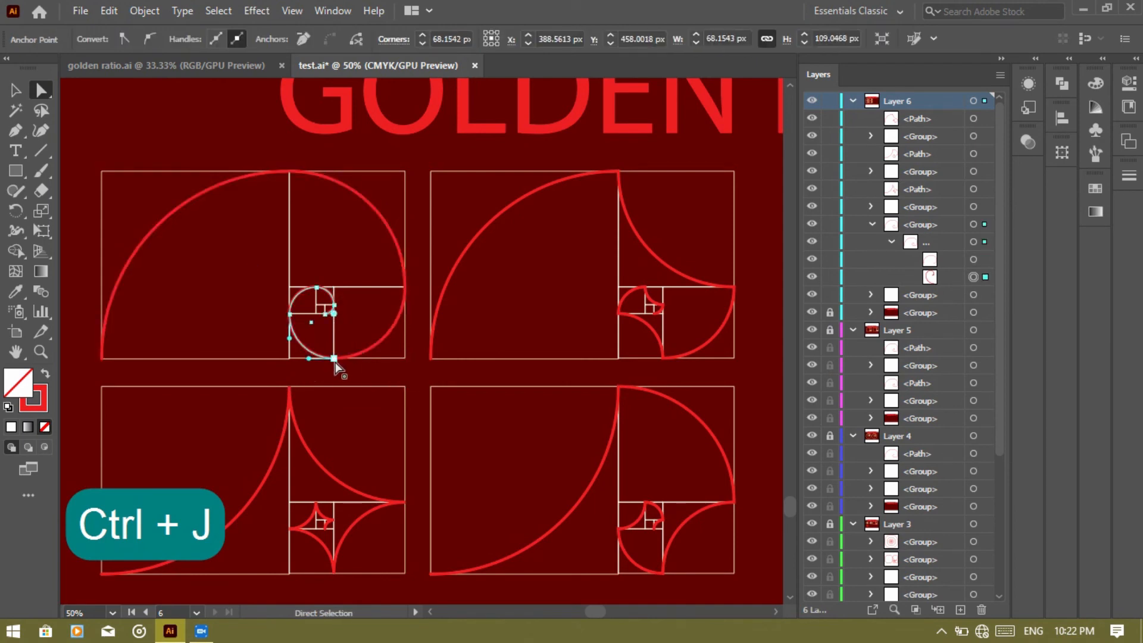
drag(326, 342, 342, 369)
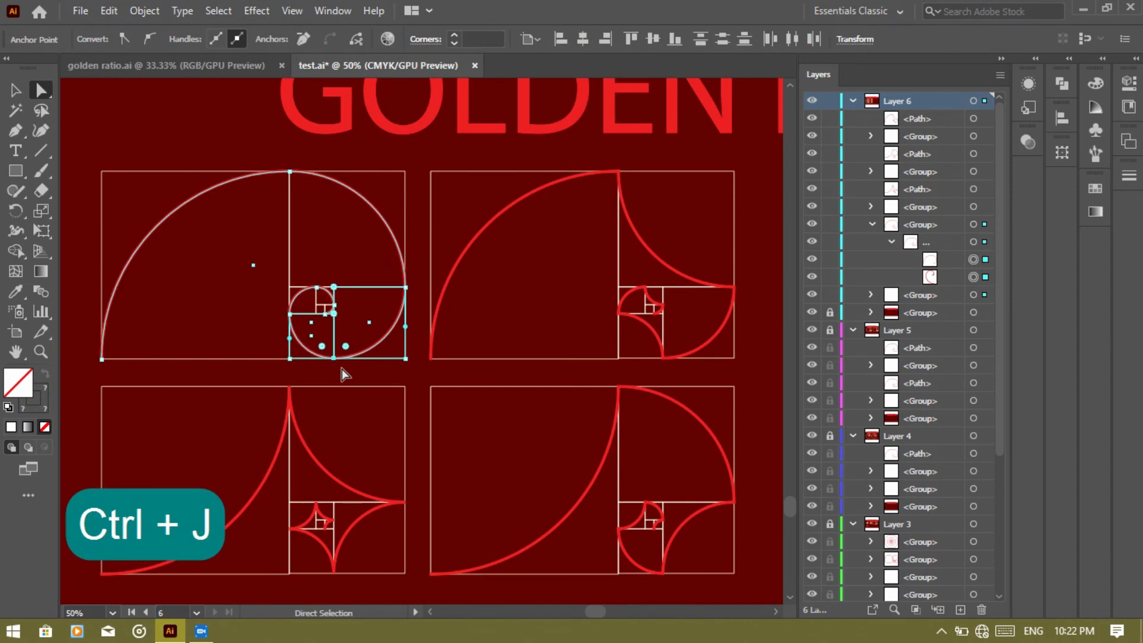
key(ctrl)
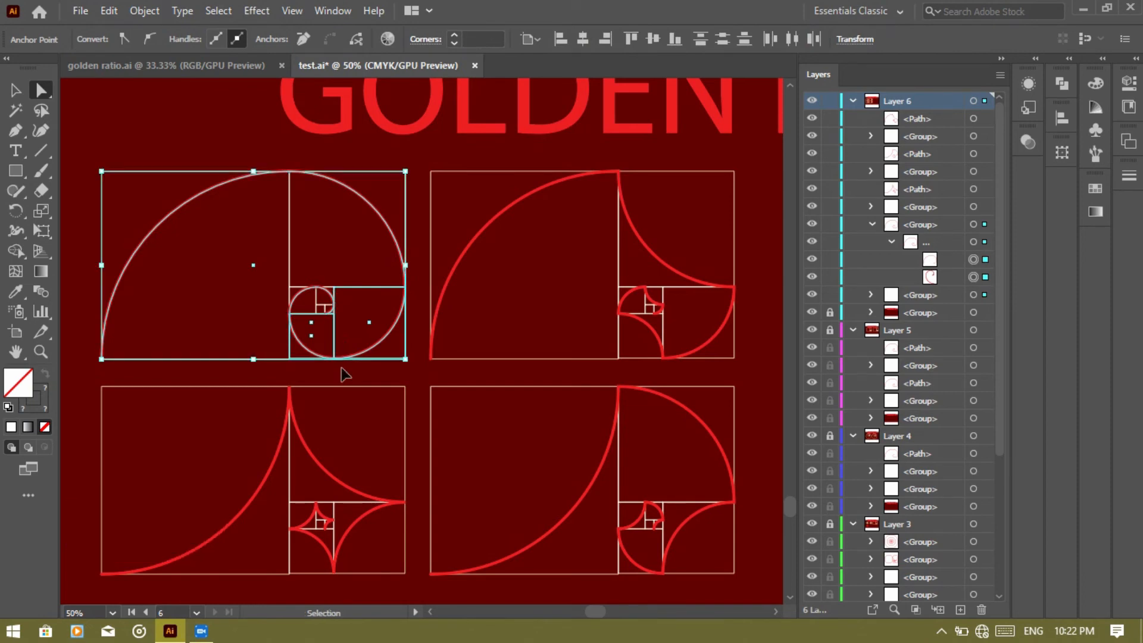
key(ctrl+h)
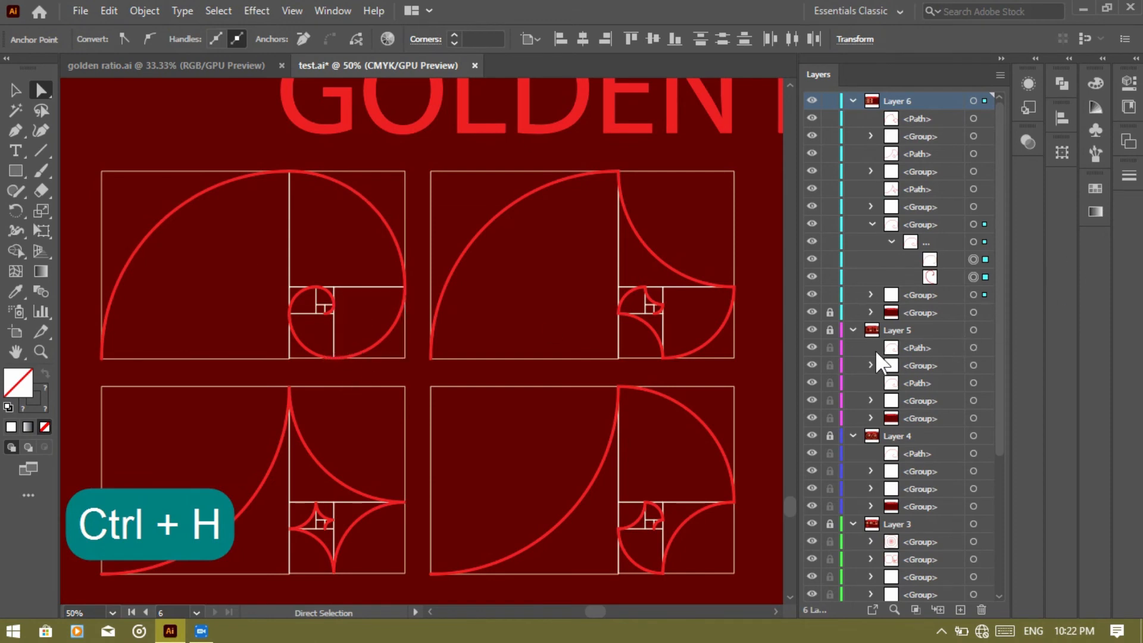
key(ctrl+z)
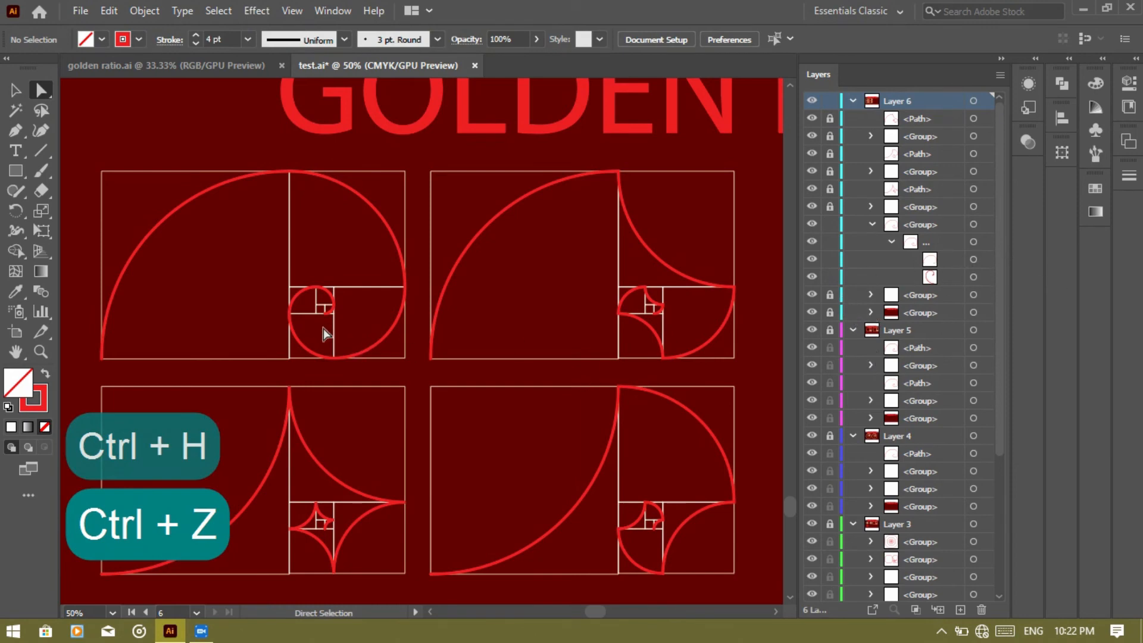
Join the upper-left spiral's two paths at their shared endpoint and move the joined path out of its group
drag(326, 344, 345, 370)
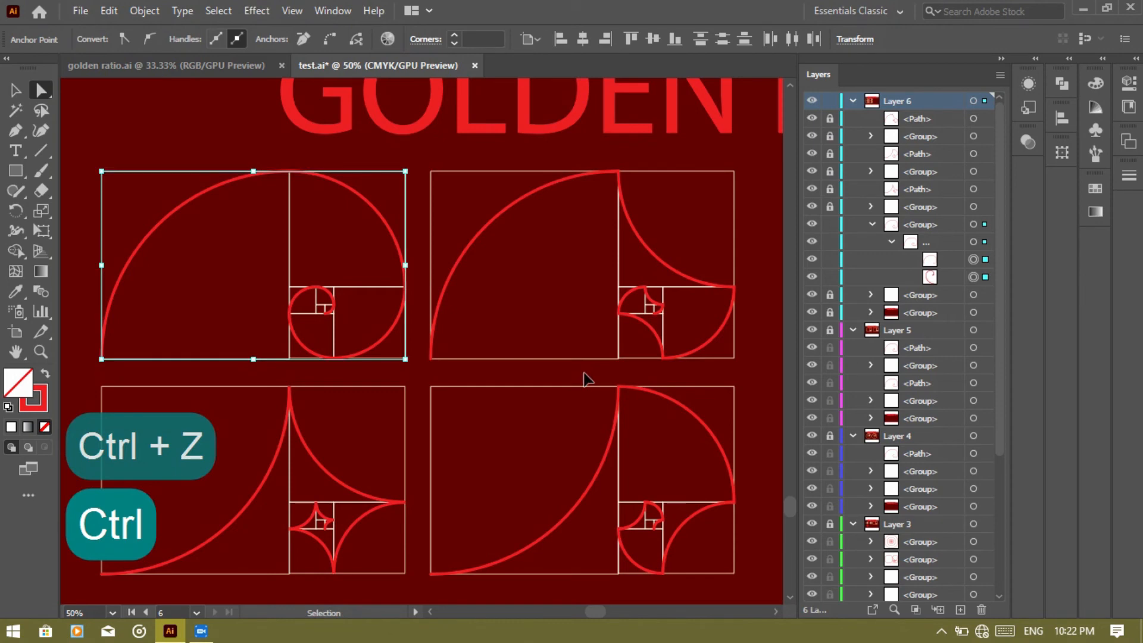
key(ctrl+j)
drag(953, 260, 932, 224)
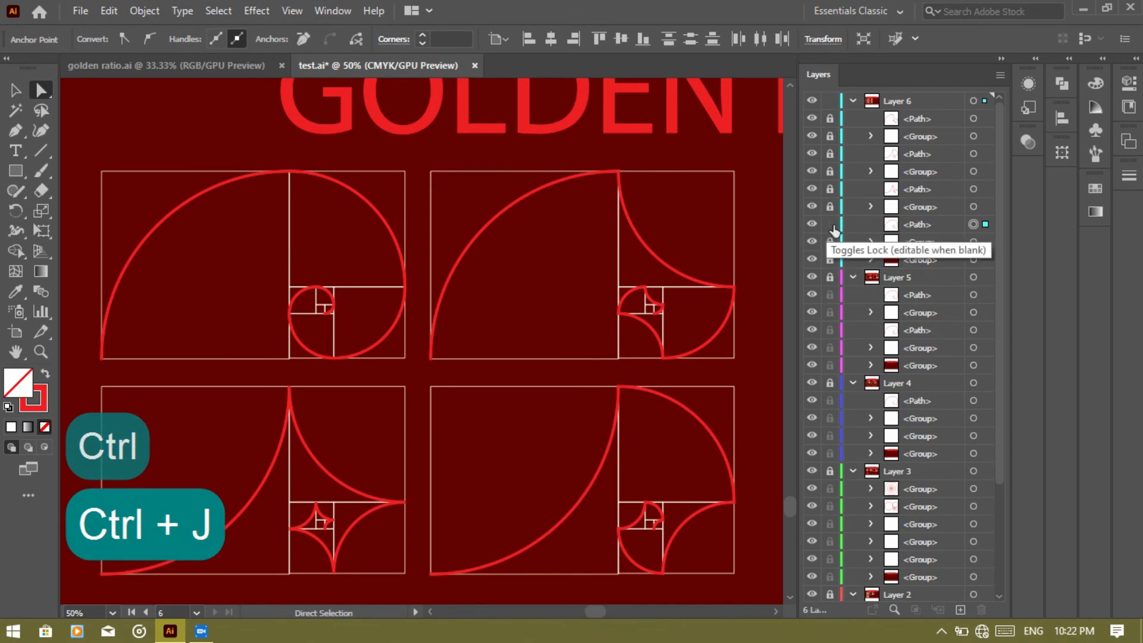
Unlock all Layer 6 objects except the background group and select the four white rectangle grids
drag(831, 119, 840, 262)
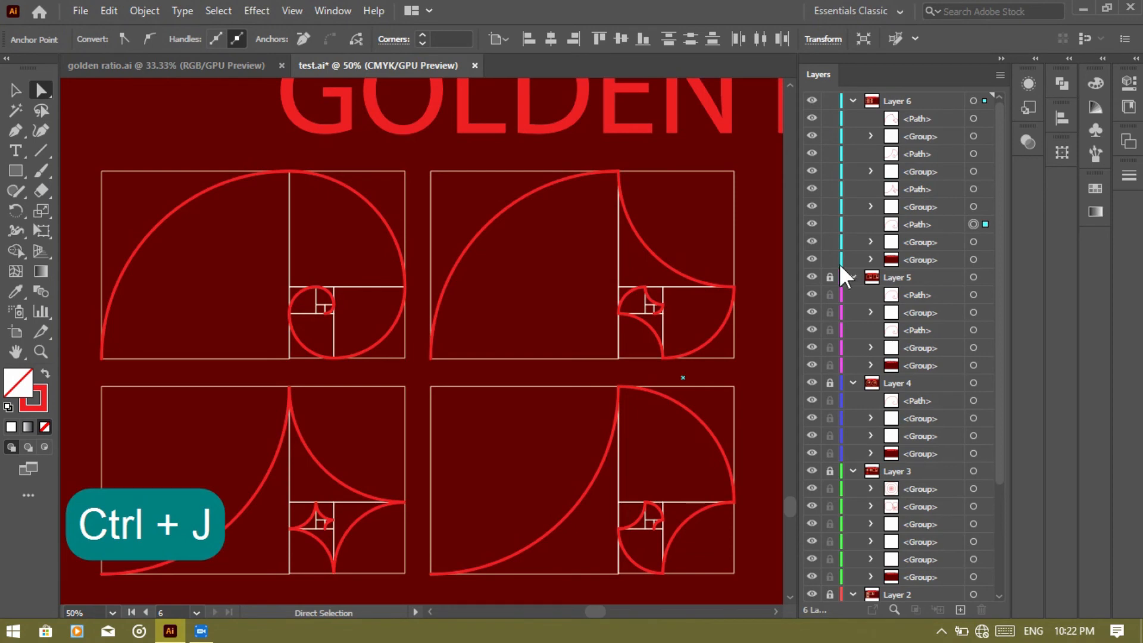
click(829, 259)
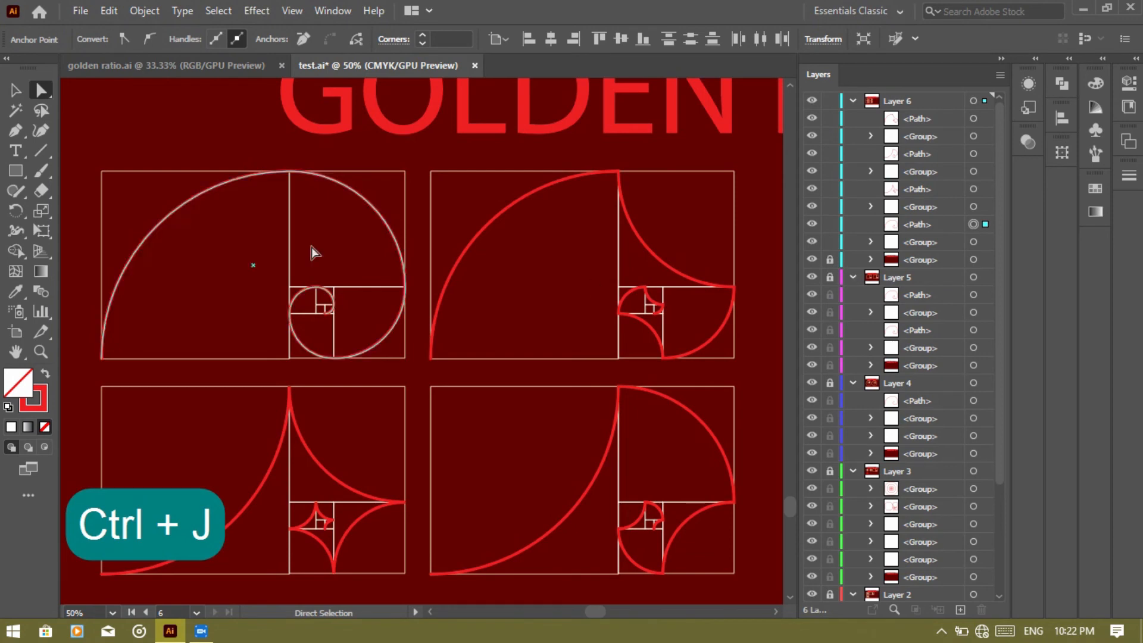
click(224, 170)
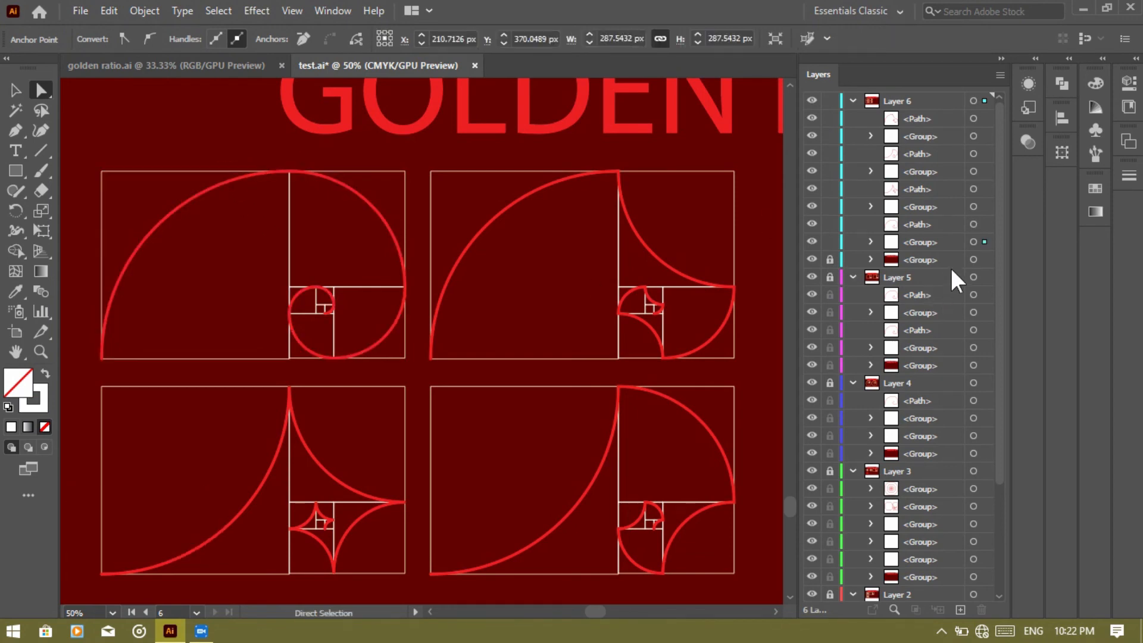
click(16, 90)
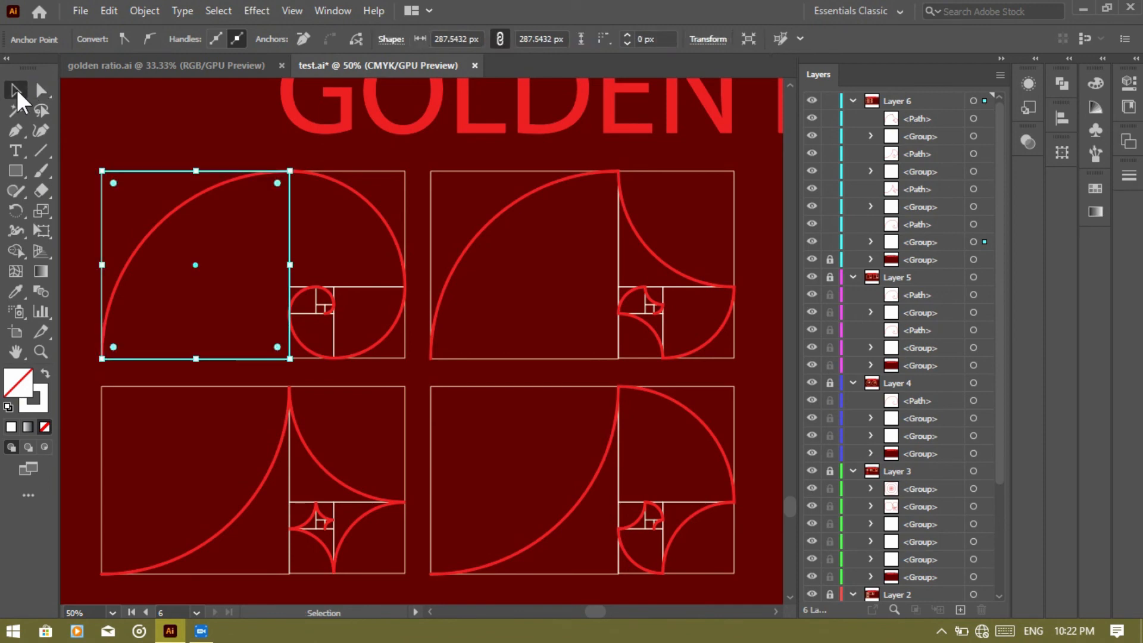
click(135, 154)
click(140, 172)
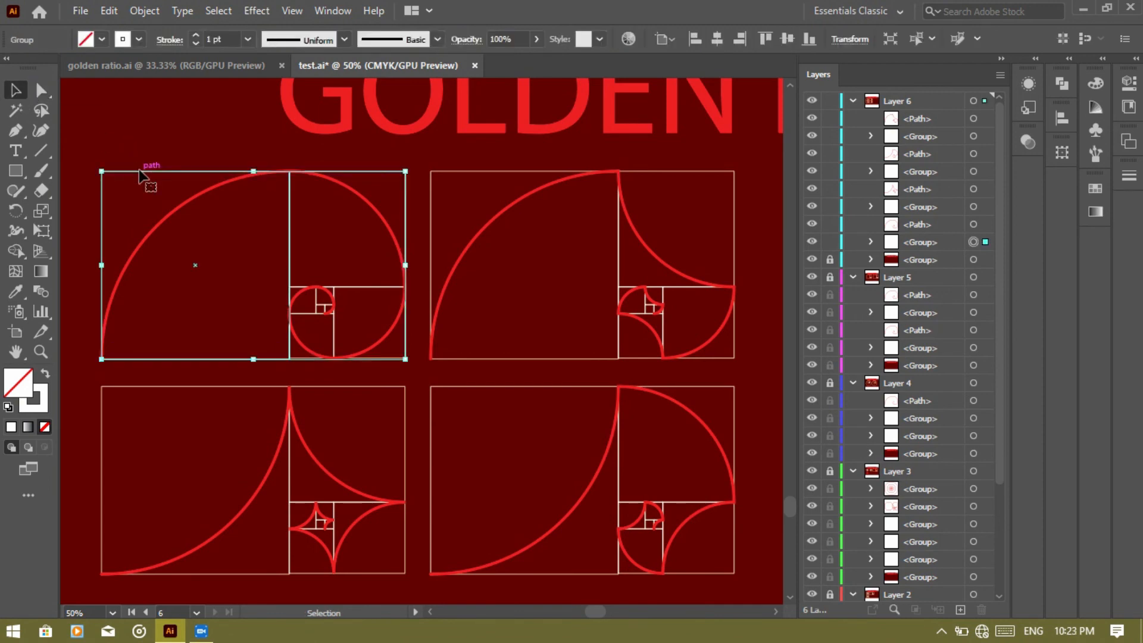
shift+click(461, 174)
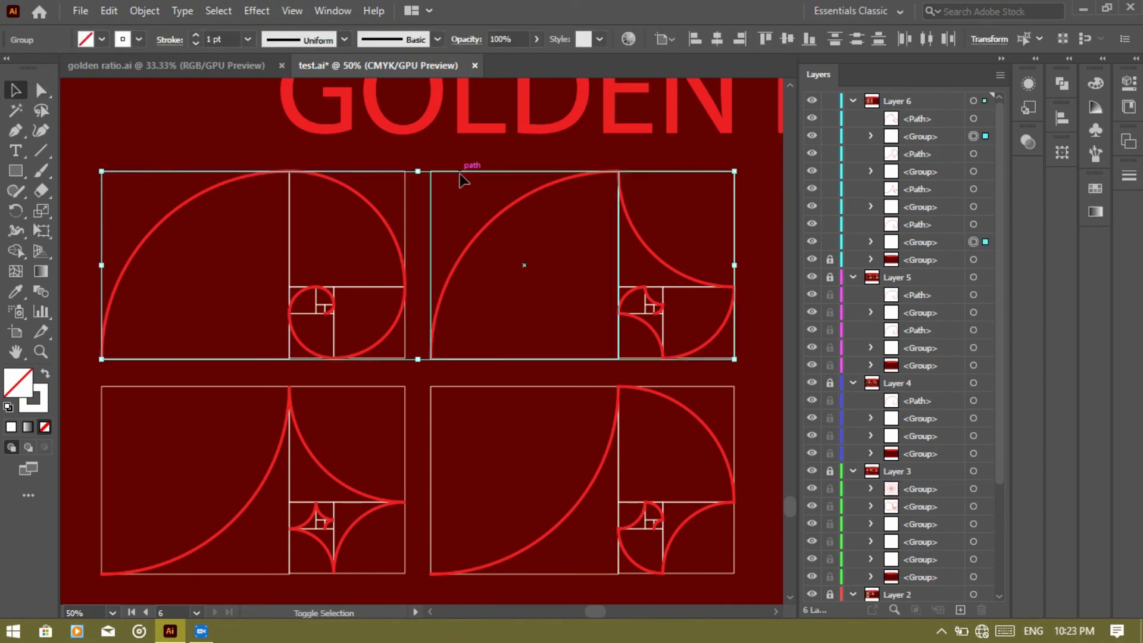
shift+click(704, 391)
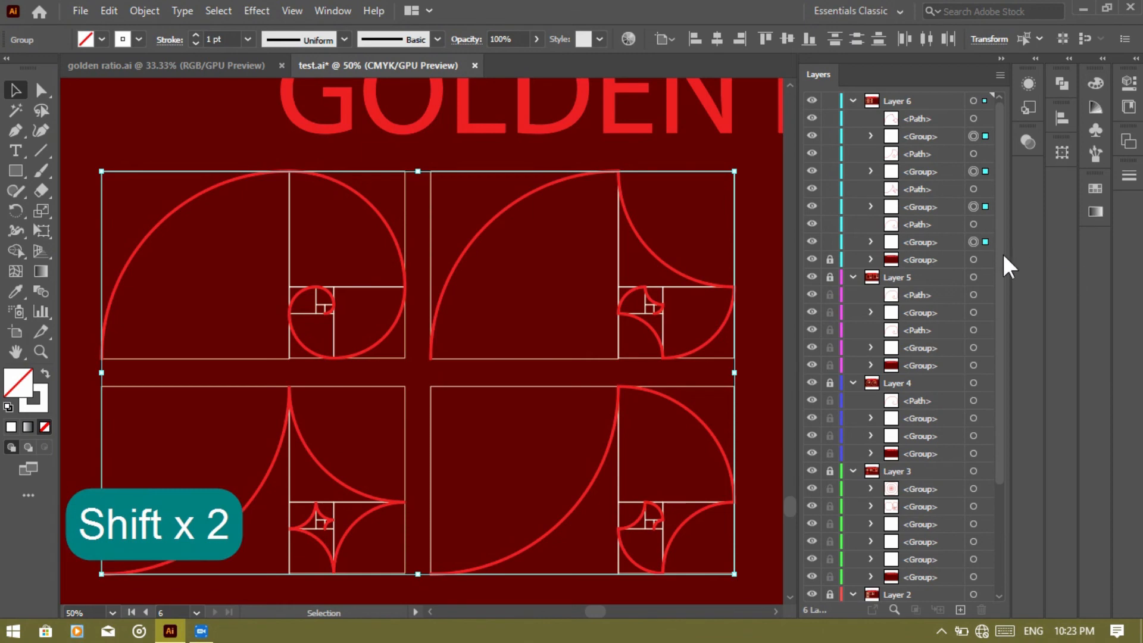
Set the stroke weight of all four white rectangle grid groups on Layer 6 to 3 pt
click(973, 243)
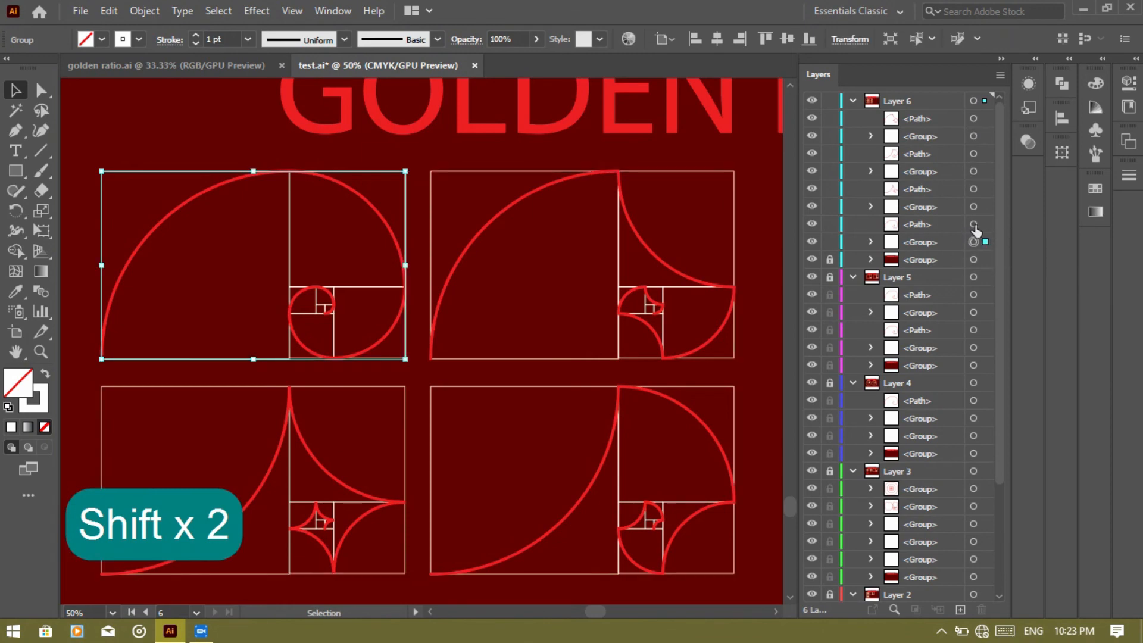
shift+click(974, 207)
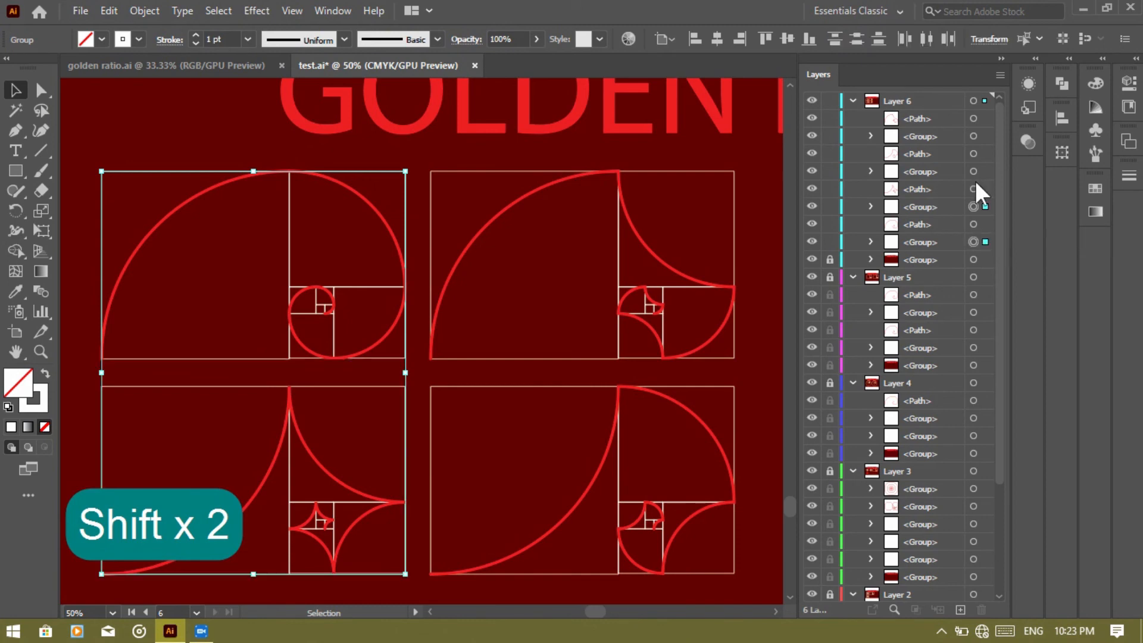
shift+click(974, 172)
shift+click(974, 136)
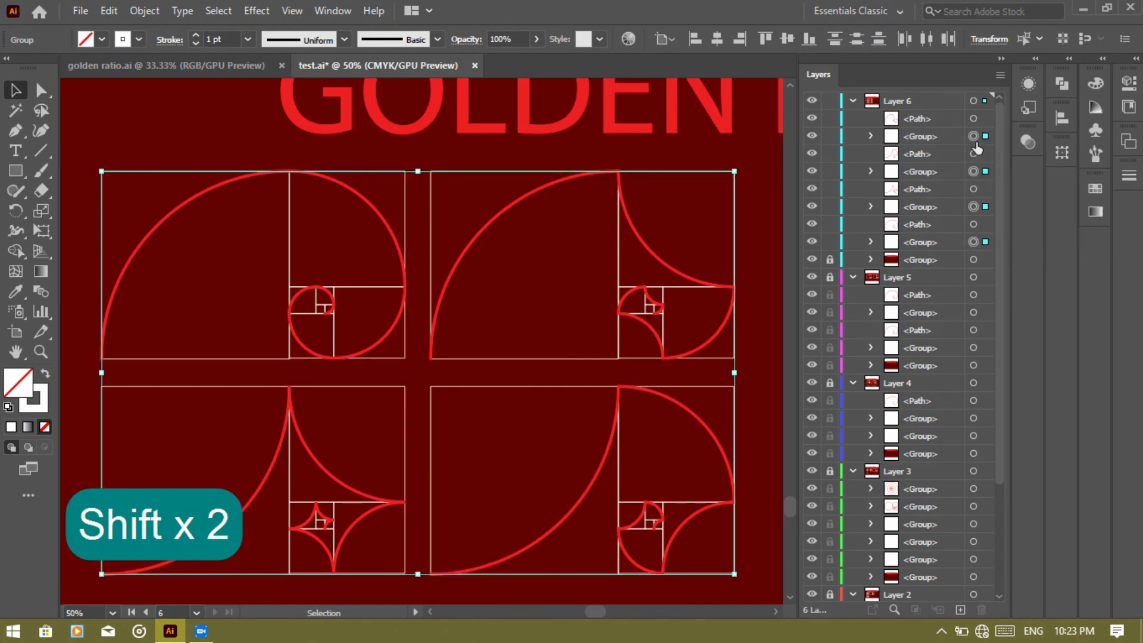
click(200, 33)
click(200, 33)
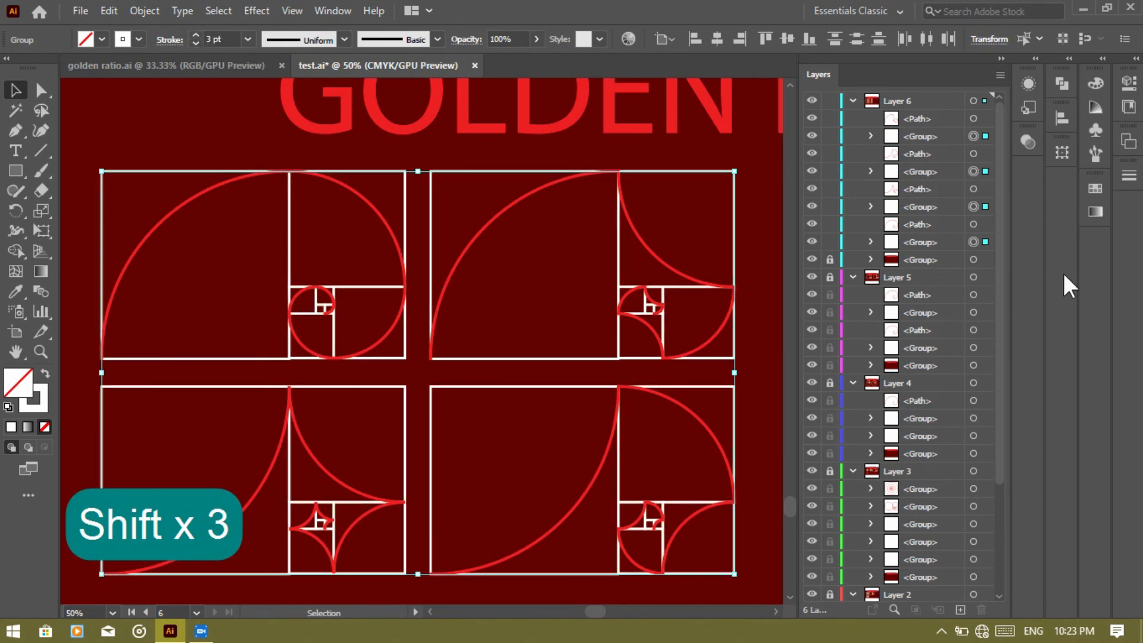
Set the stroke weight of the four red spiral paths on Layer 6 to 5 pt
click(974, 225)
shift+click(974, 189)
shift+click(973, 154)
shift+click(974, 118)
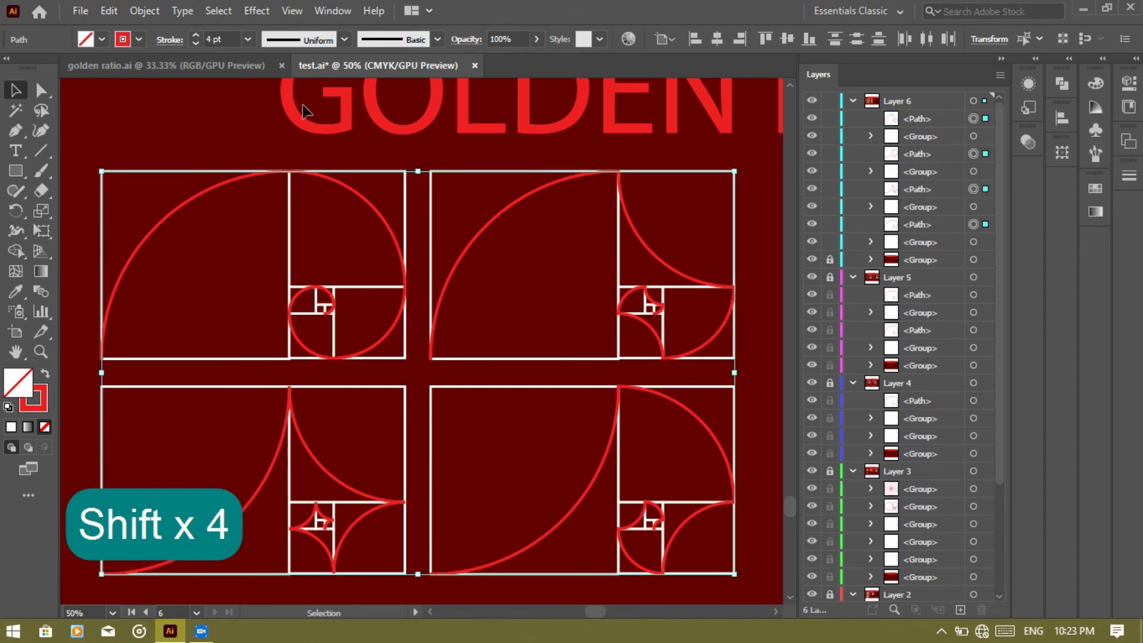
click(195, 35)
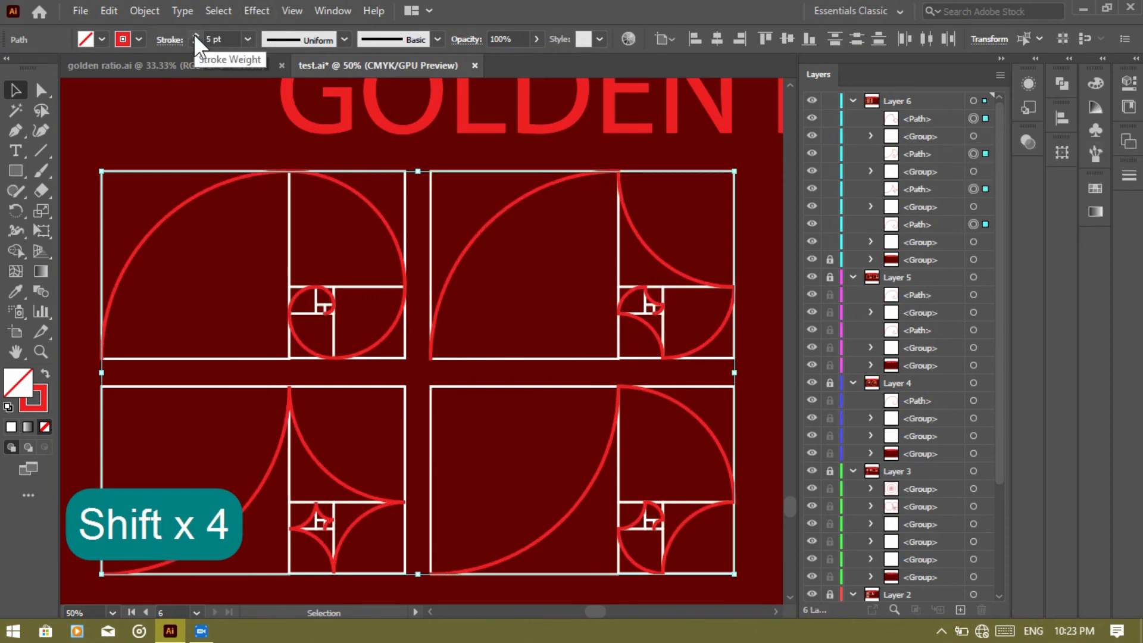
Set the stroke weight of the four red spiral paths on Layer 6 to 6 pt and deselect them
click(195, 34)
click(67, 150)
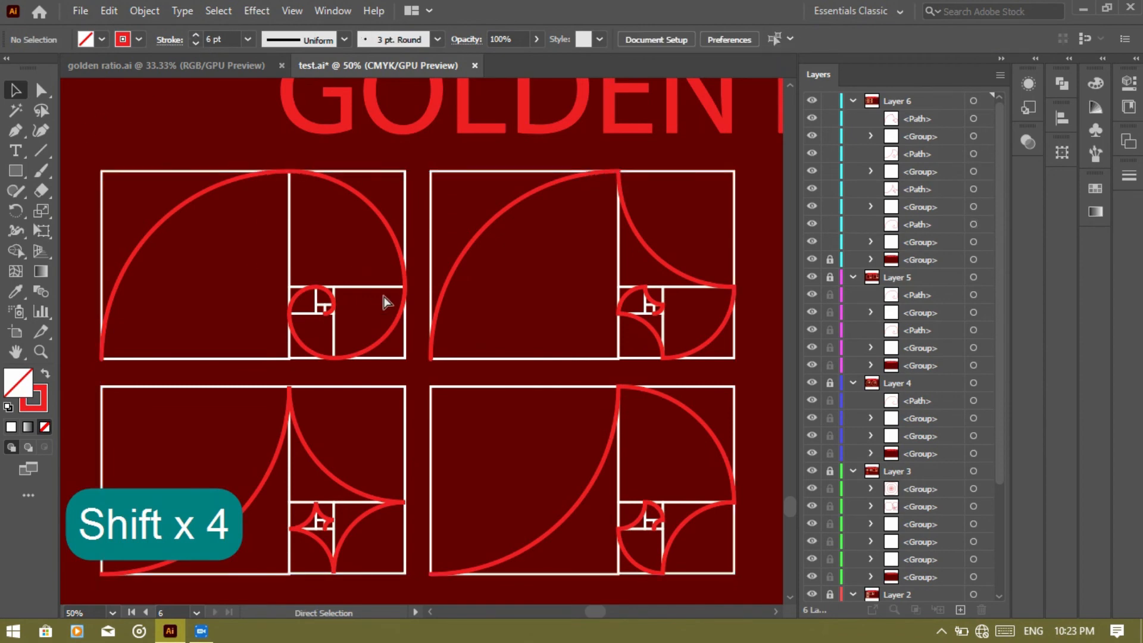
Examine the thickened spirals on the Part 6 artboard up close and in the overall layout
key(ctrl+equal)
key(ctrl+equal)
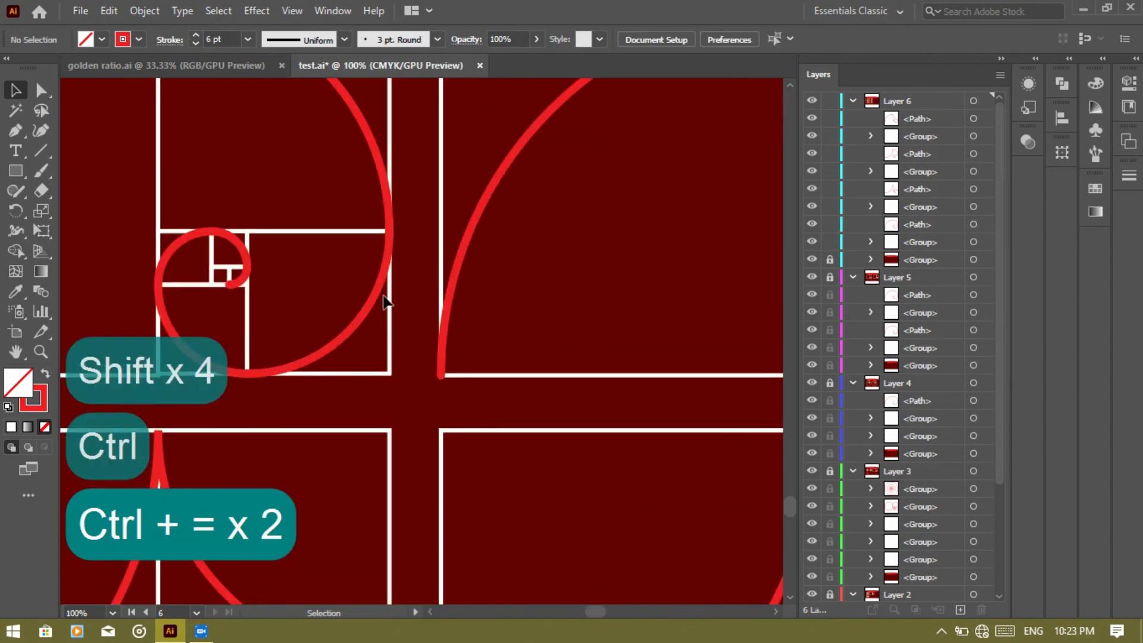
scroll(387, 302, left, 5)
scroll(387, 302, up, 3)
scroll(387, 302, right, 10)
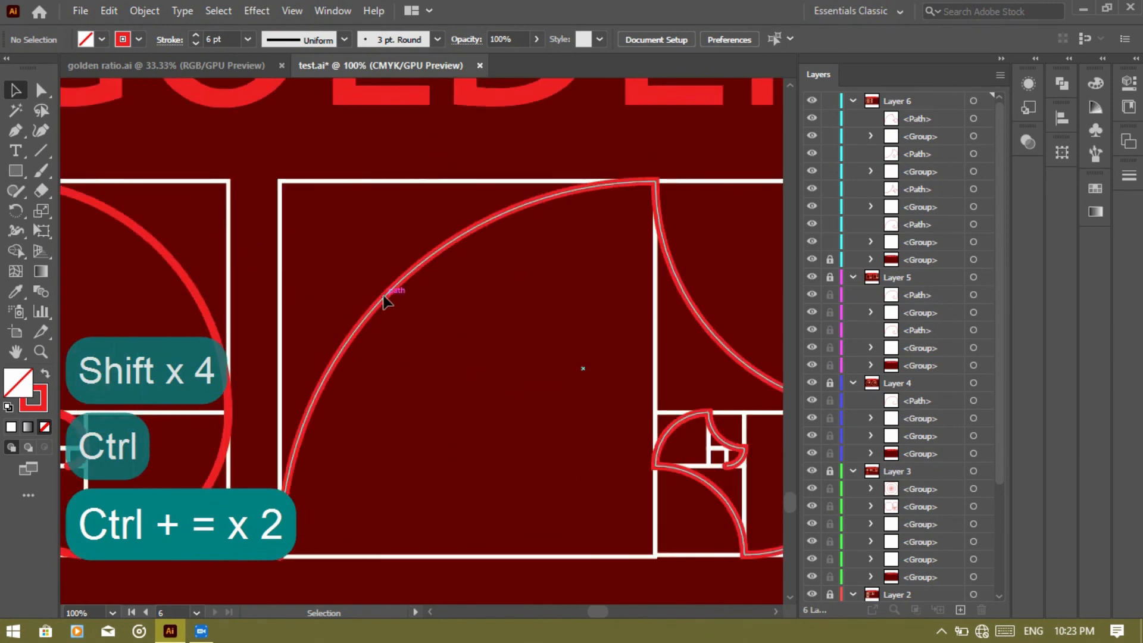
scroll(387, 302, left, 1)
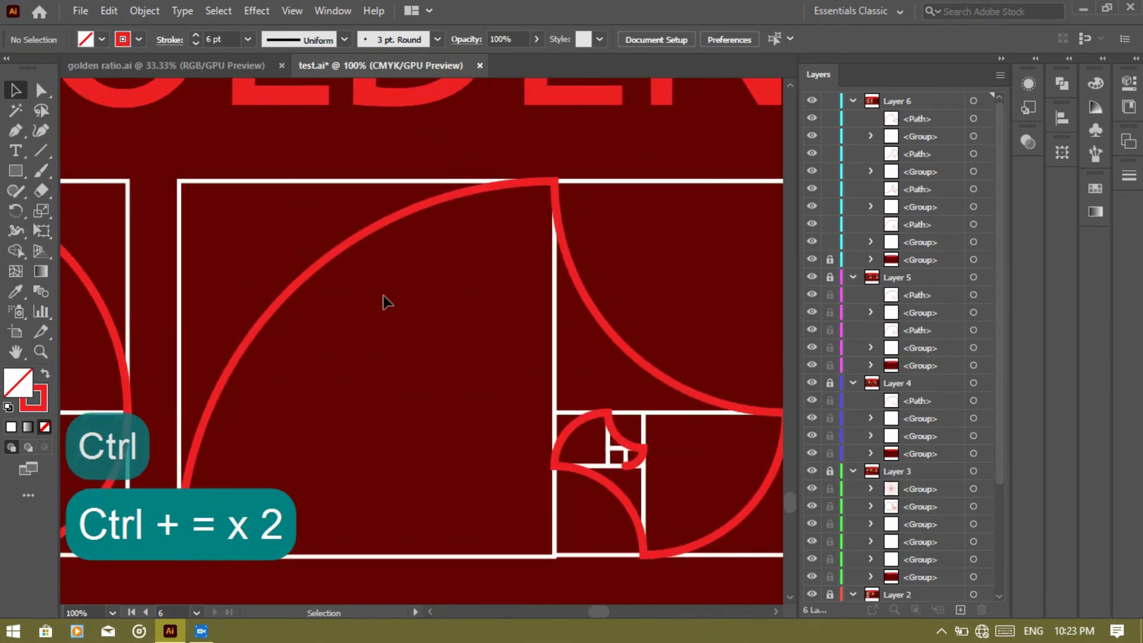
scroll(387, 302, right, 1)
scroll(387, 302, down, 10)
scroll(387, 302, up, 8)
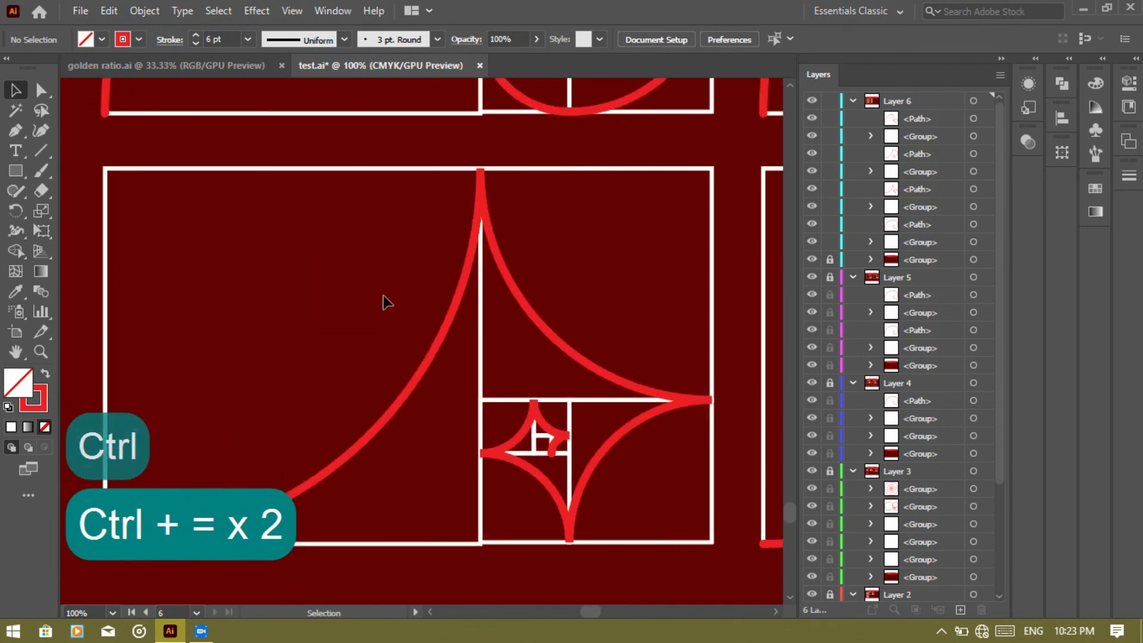
key(ctrl+minus)
key(ctrl+minus)
key(ctrl+minus)
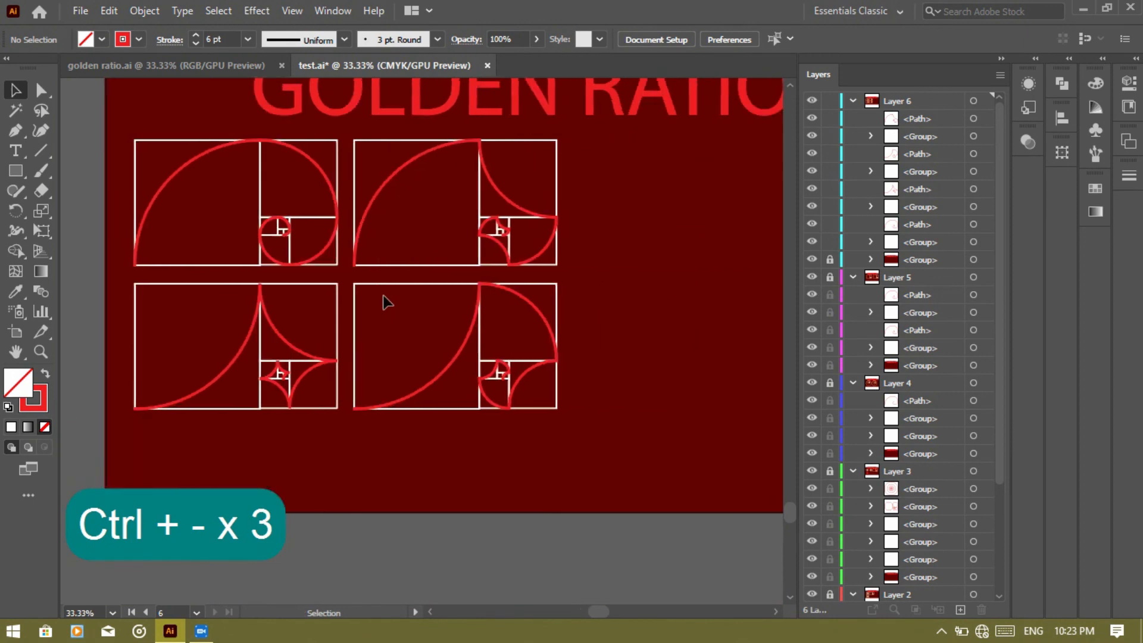
scroll(387, 303, up, 4)
key(ctrl+minus)
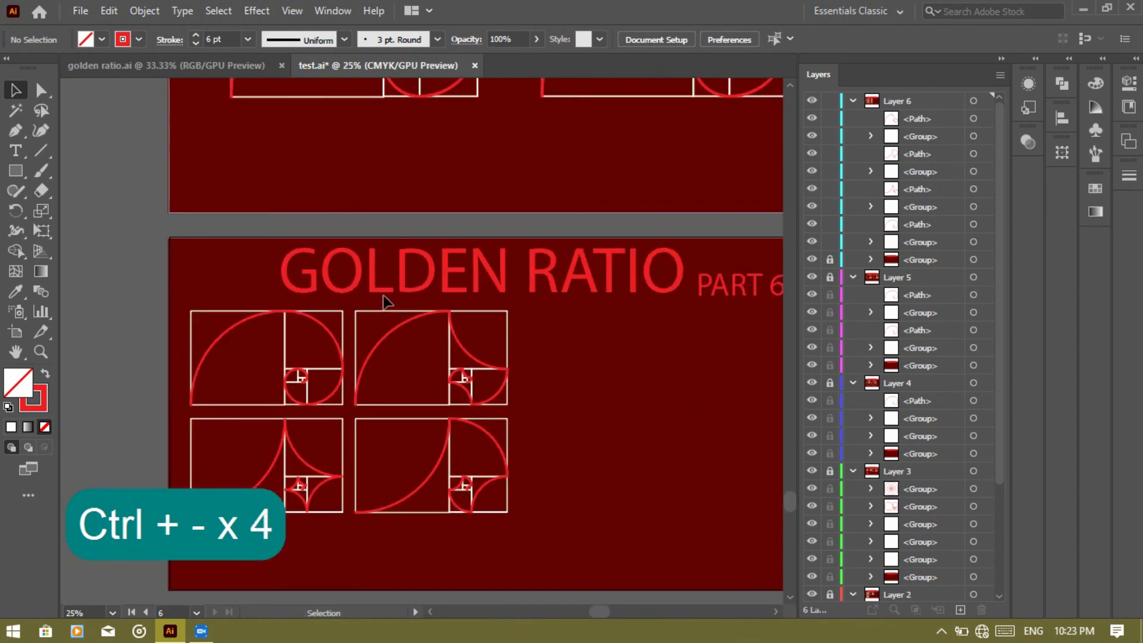
scroll(383, 300, right, 4)
scroll(384, 301, left, 3)
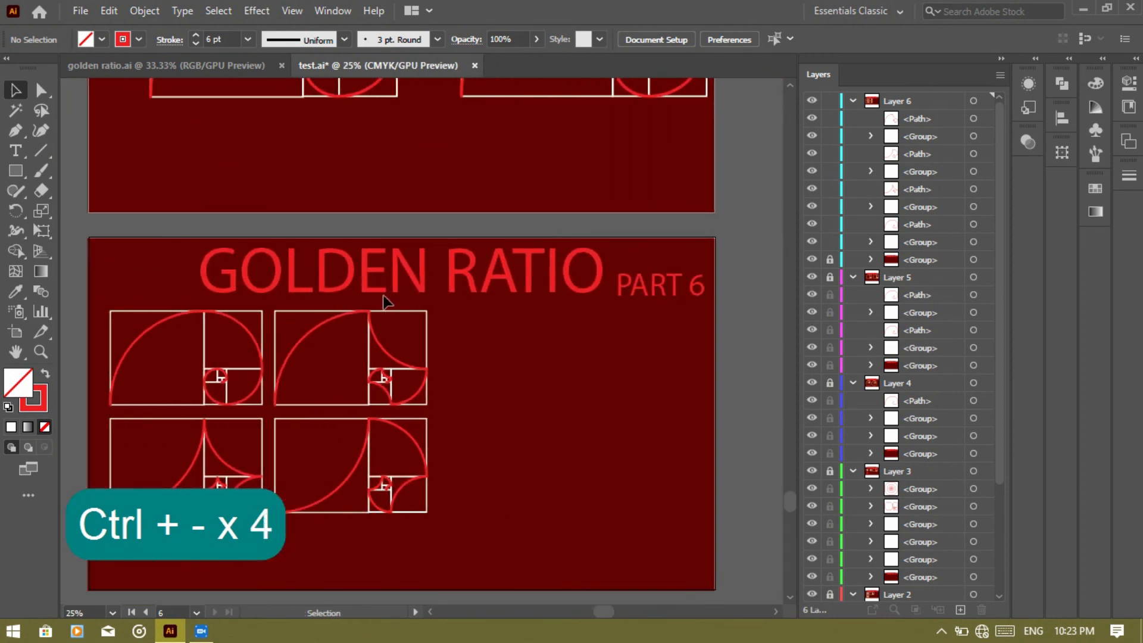
scroll(384, 301, down, 4)
scroll(384, 300, up, 3)
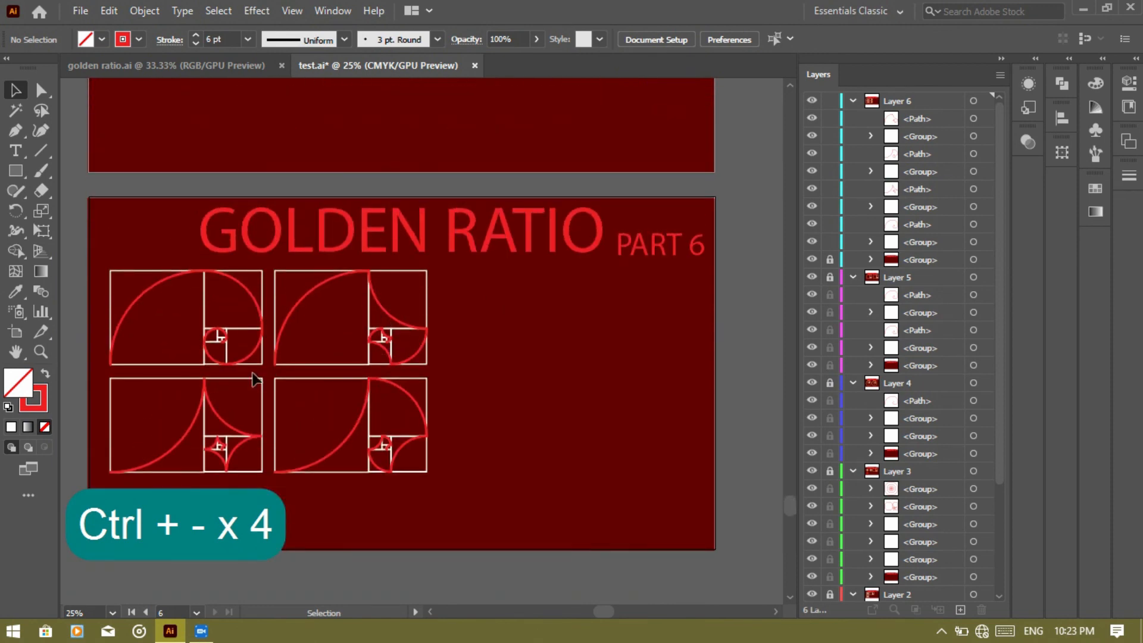
click(972, 242)
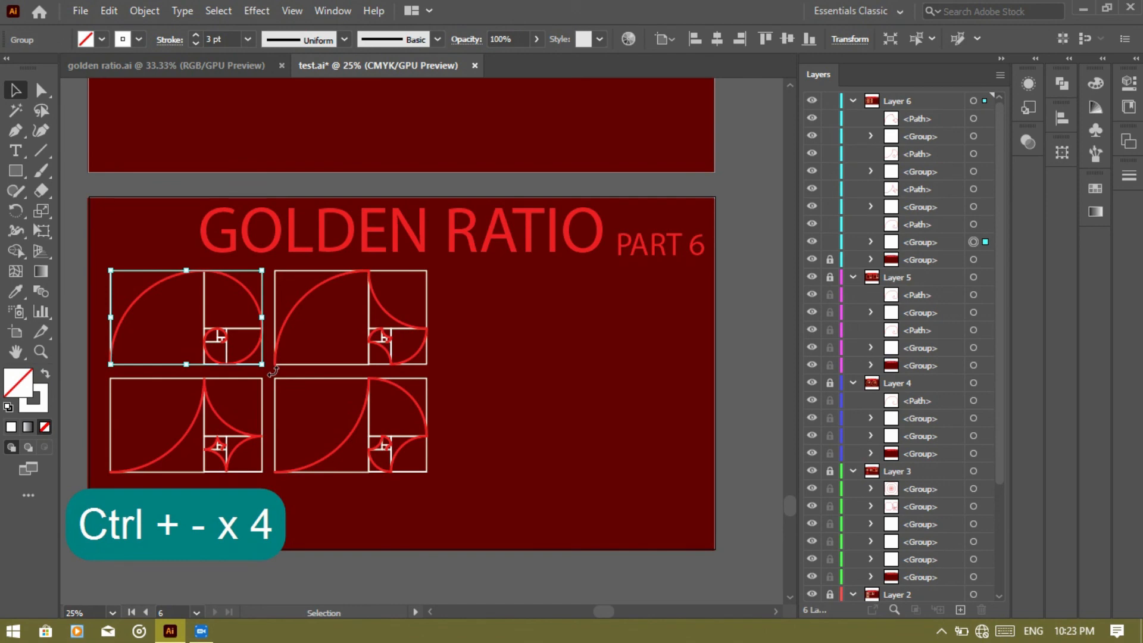
right_click(251, 357)
click(500, 374)
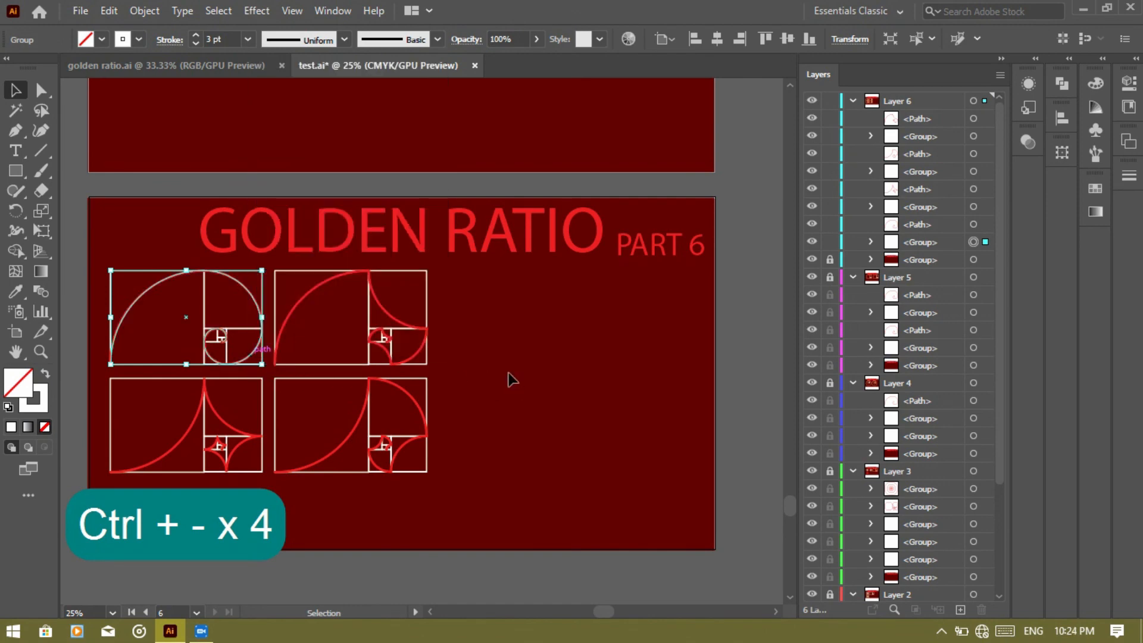
click(508, 378)
click(973, 242)
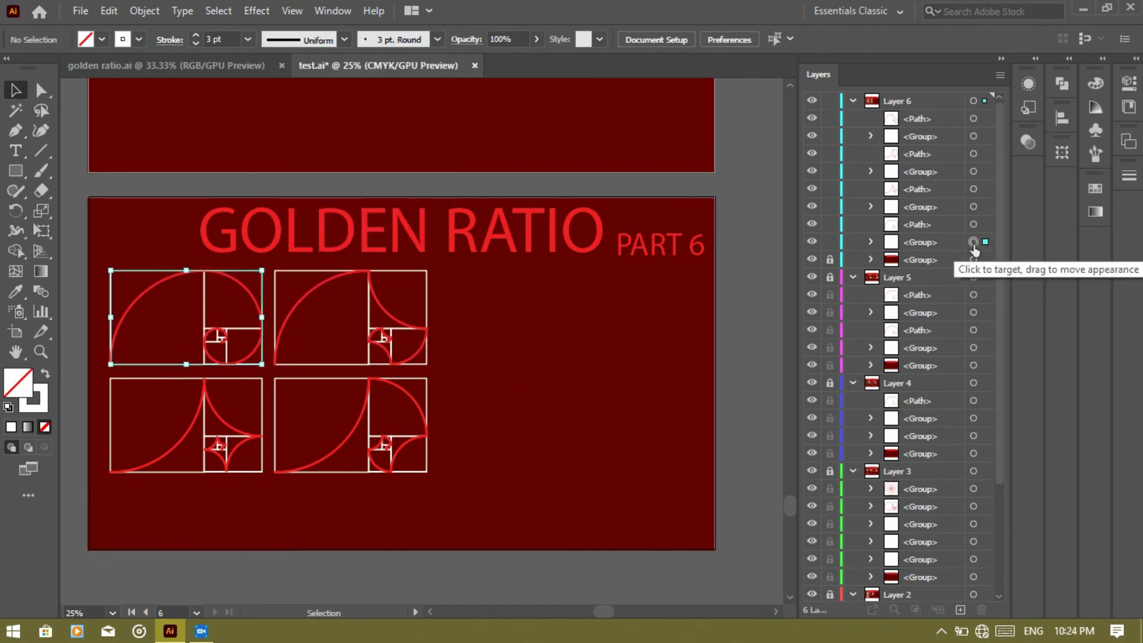
click(475, 420)
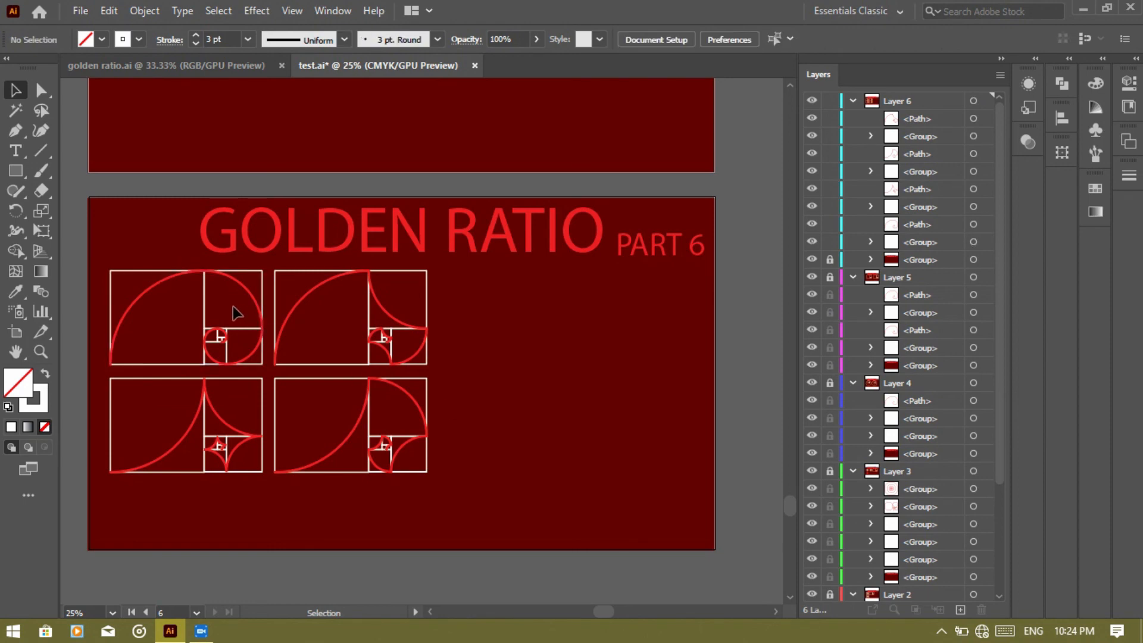
Duplicate the upper-left spiral's white grid group horizontally into the empty area beside the upper-right spiral
click(141, 275)
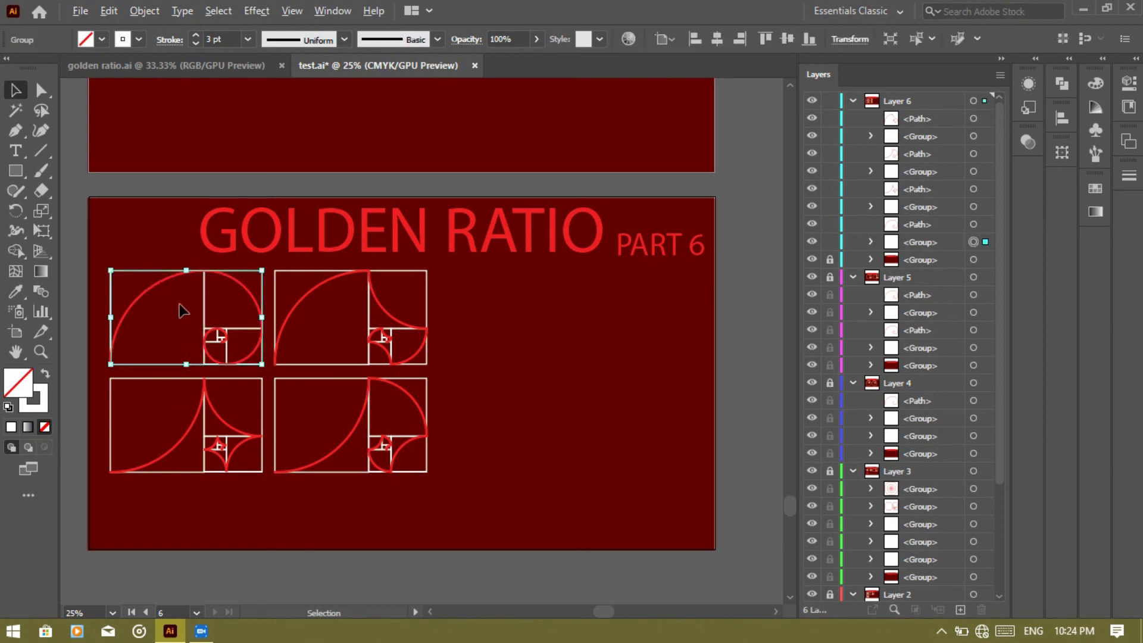
drag(266, 289, 630, 288)
click(671, 326)
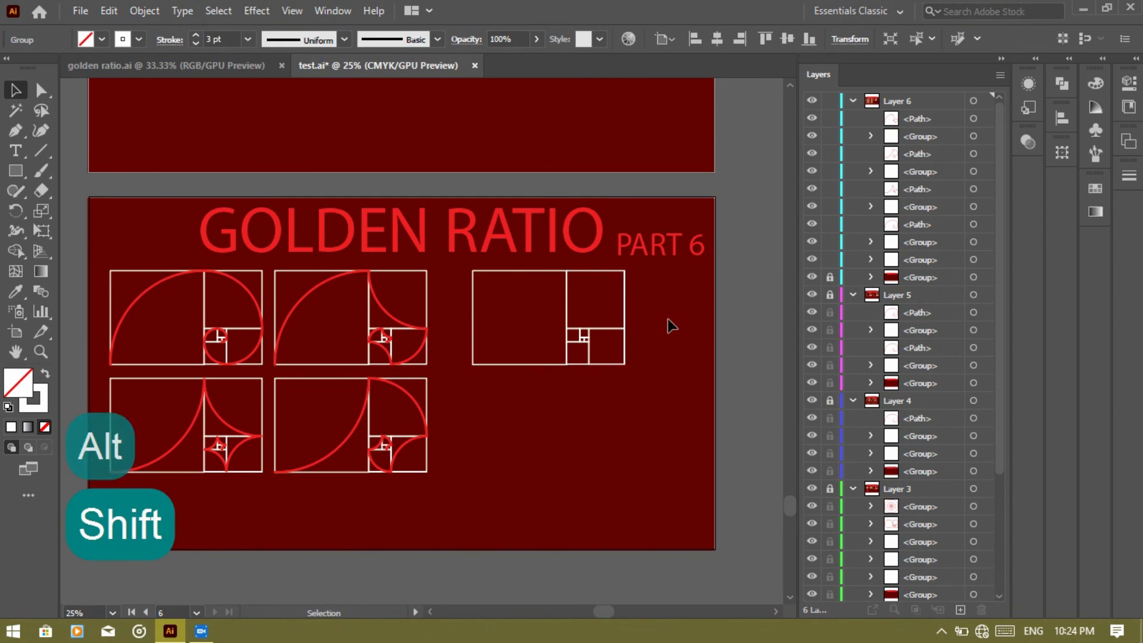
Sample the red 6 pt stroke of the upper-right spiral with the Eyedropper tool
key(ctrl+equal)
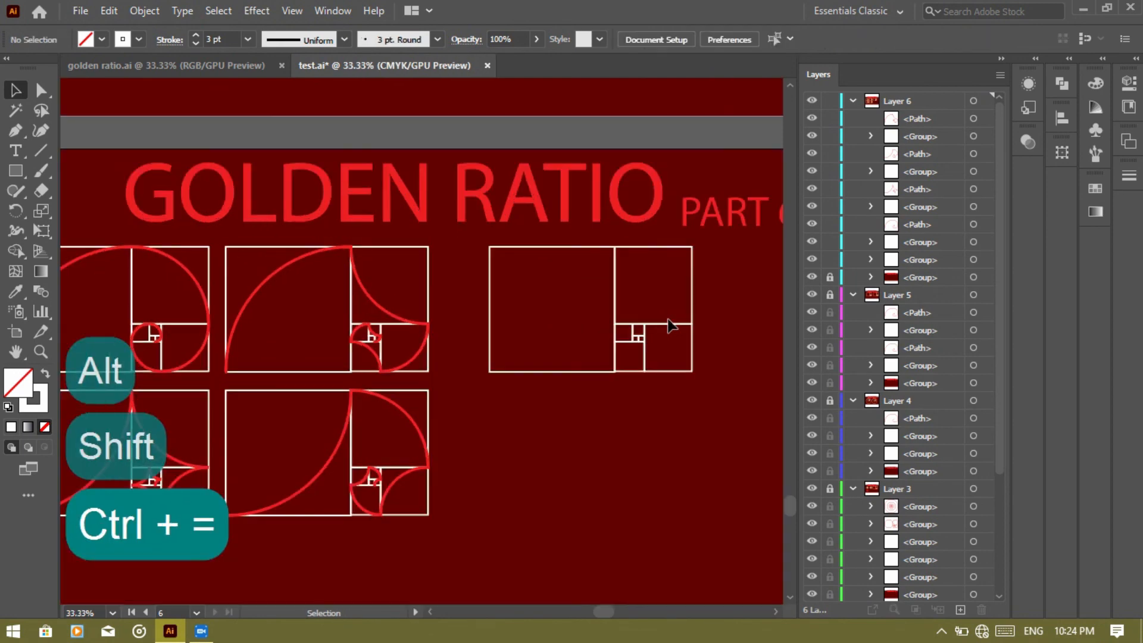
key(i)
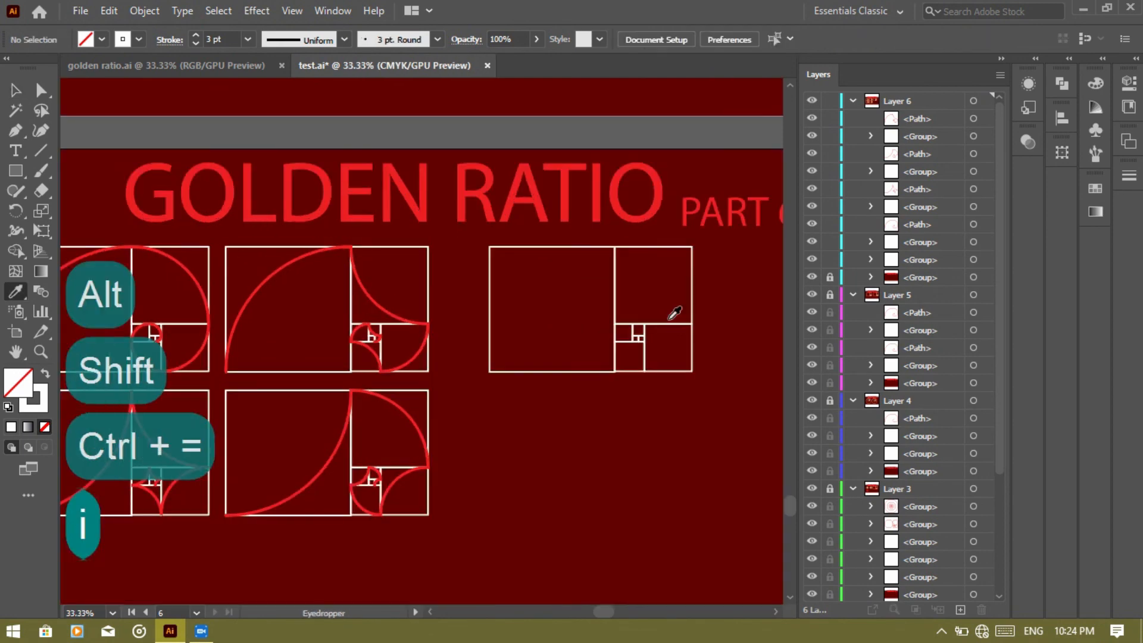
click(386, 306)
click(386, 306)
With the Pen tool, draw straight connected diagonals across the copied grid's four largest squares, starting from its lower-left corner
click(24, 129)
key(ctrl+equal)
key(ctrl+equal)
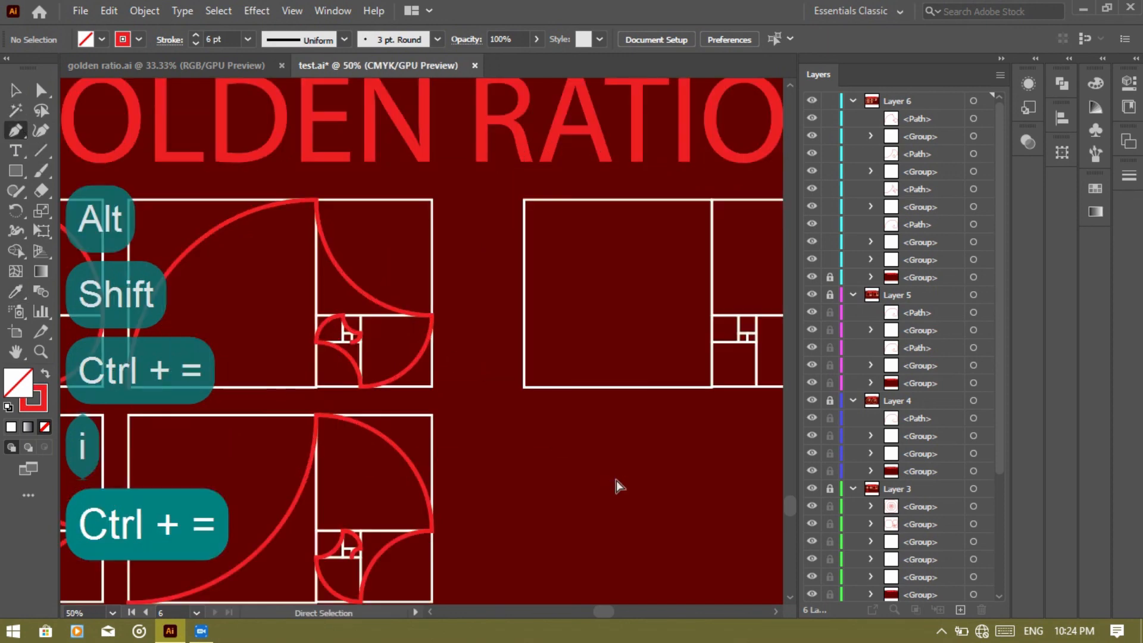
scroll(616, 481, right, 5)
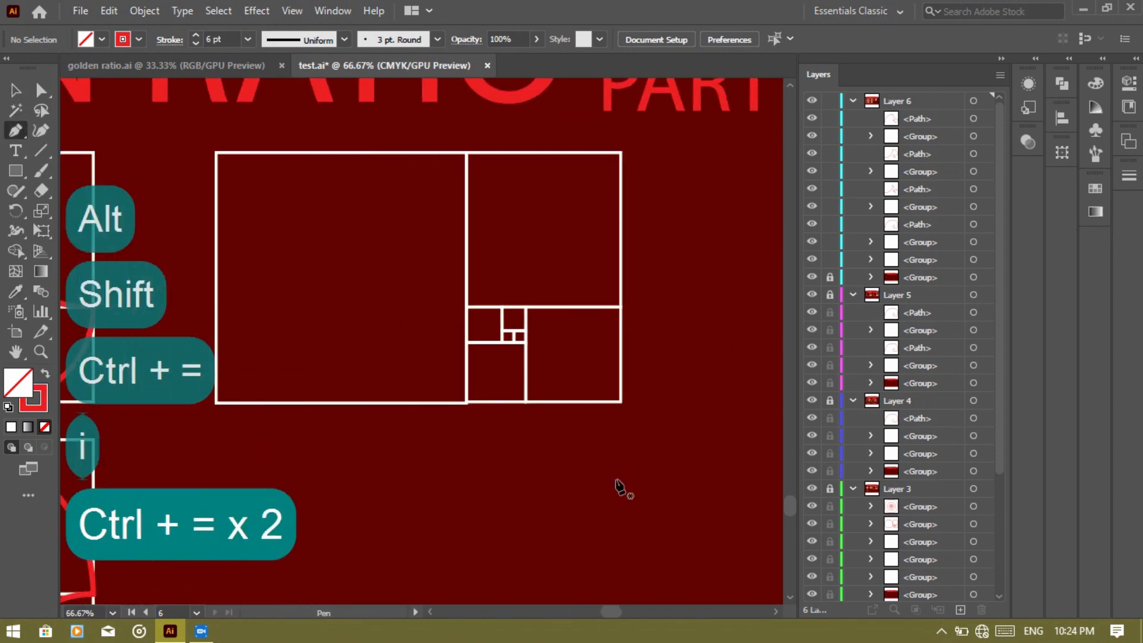
click(216, 402)
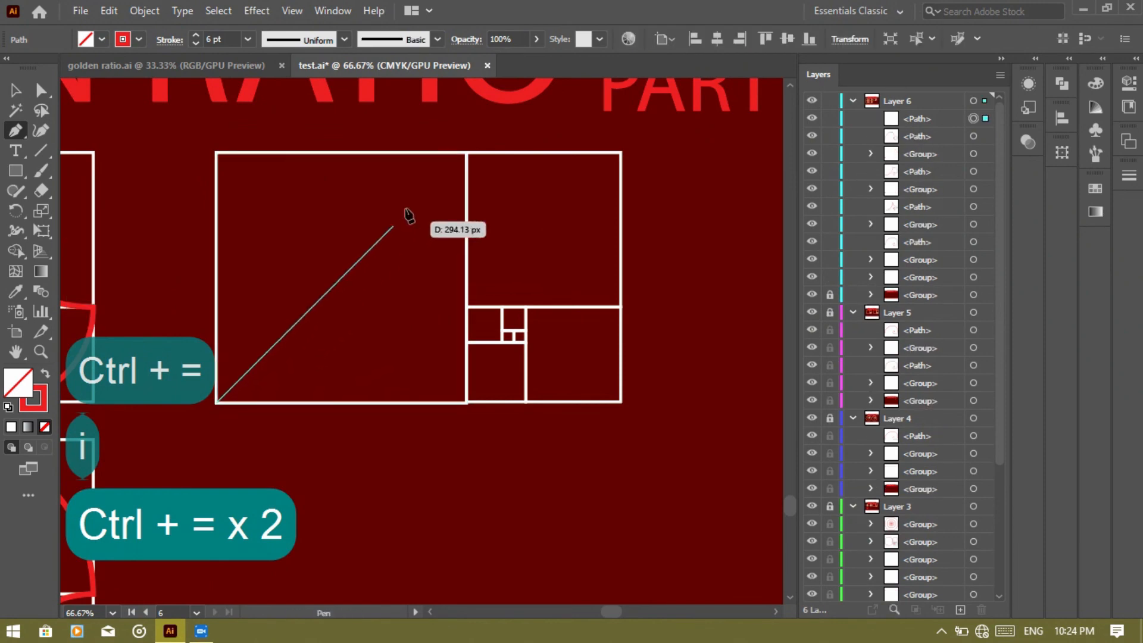
click(466, 153)
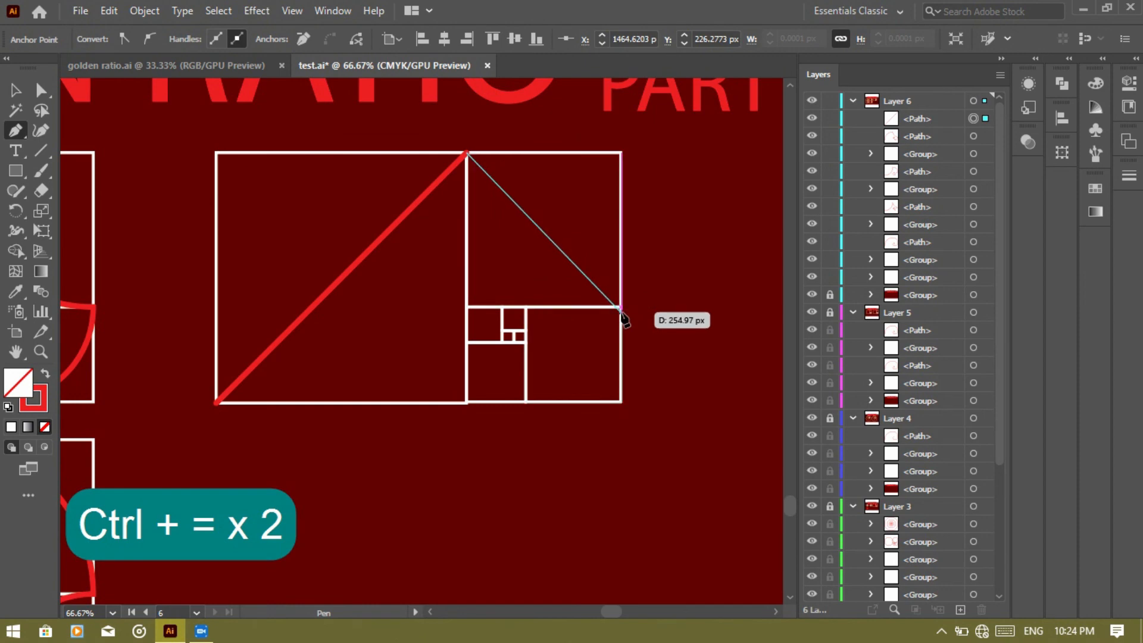
click(621, 307)
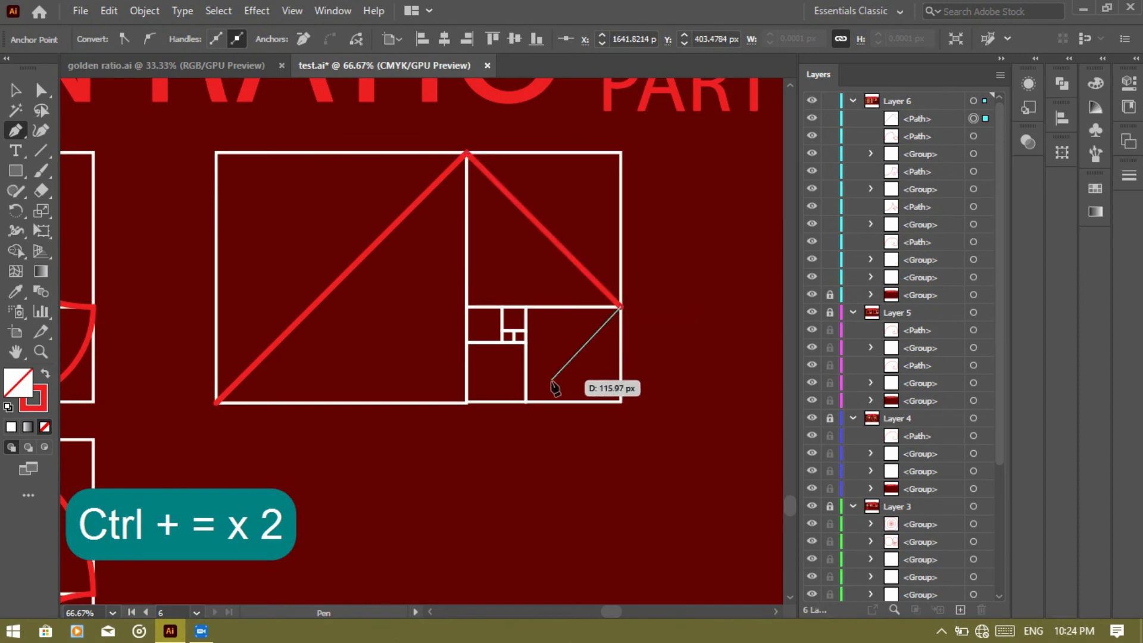
click(526, 403)
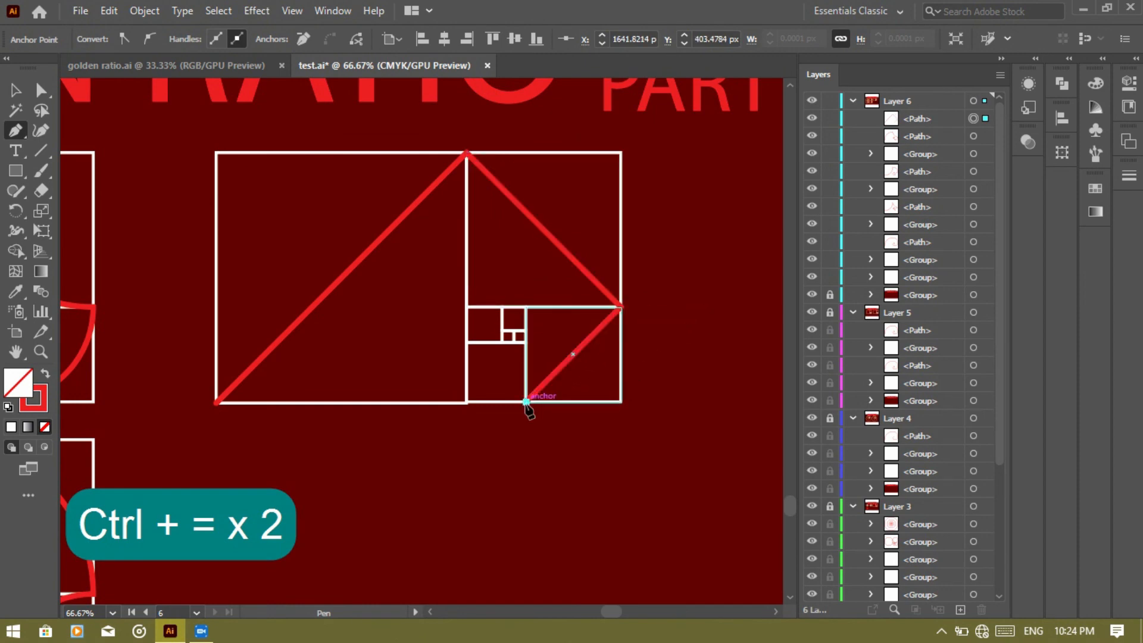
click(467, 343)
key(ctrl)
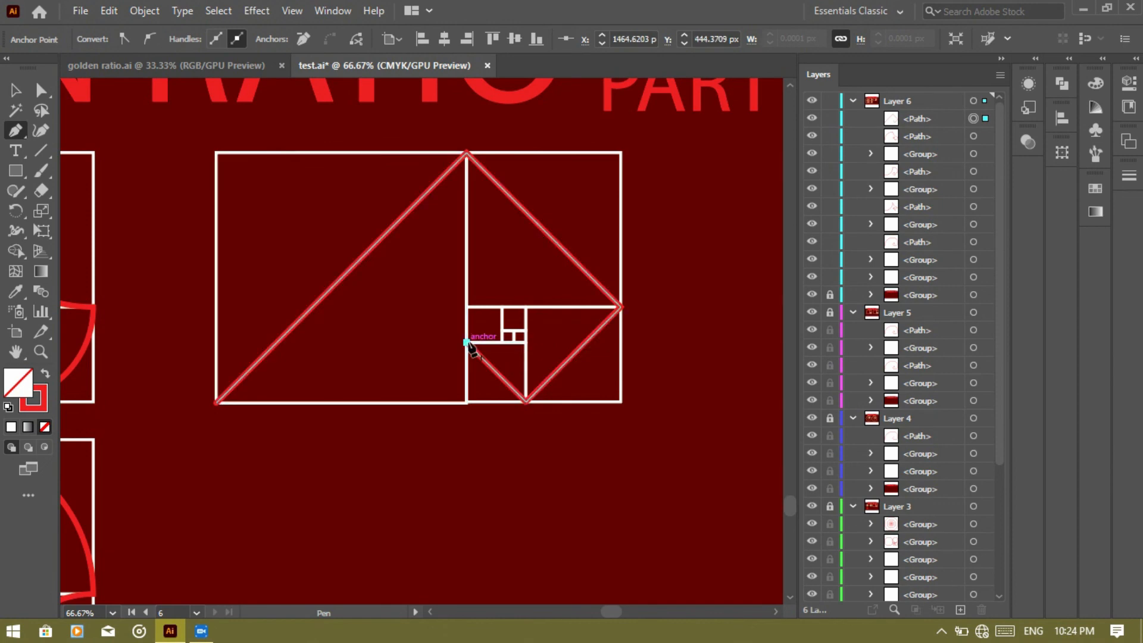
Continue the path inward with straight diagonals across the next three smaller squares of the copied grid and end the path
key(ctrl+equal)
scroll(472, 340, up, 3)
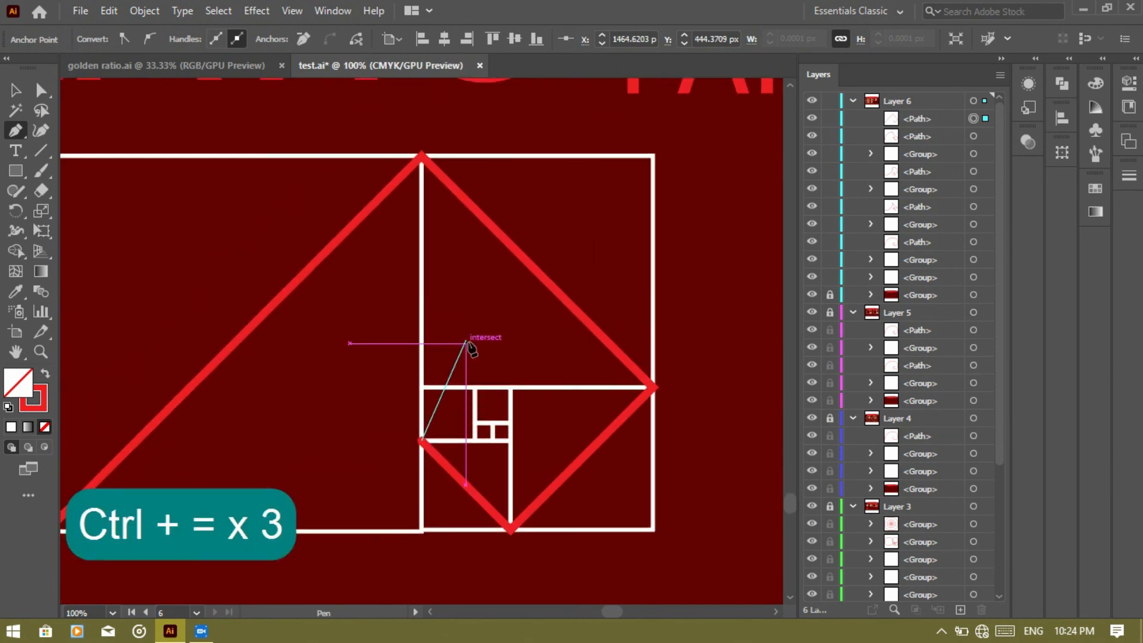
click(475, 387)
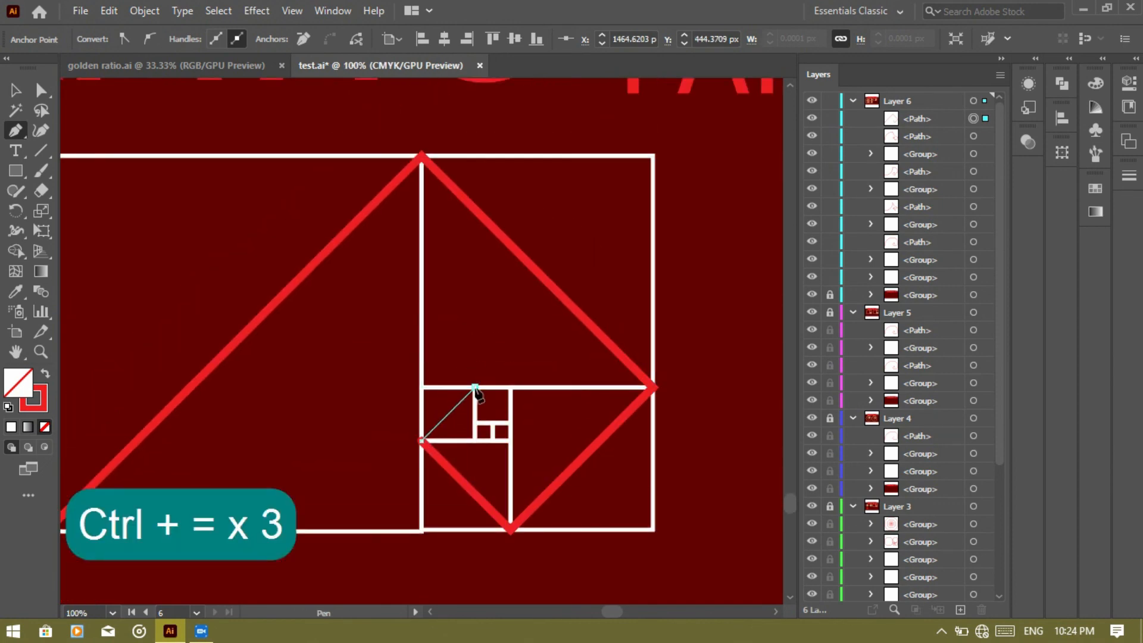
click(509, 422)
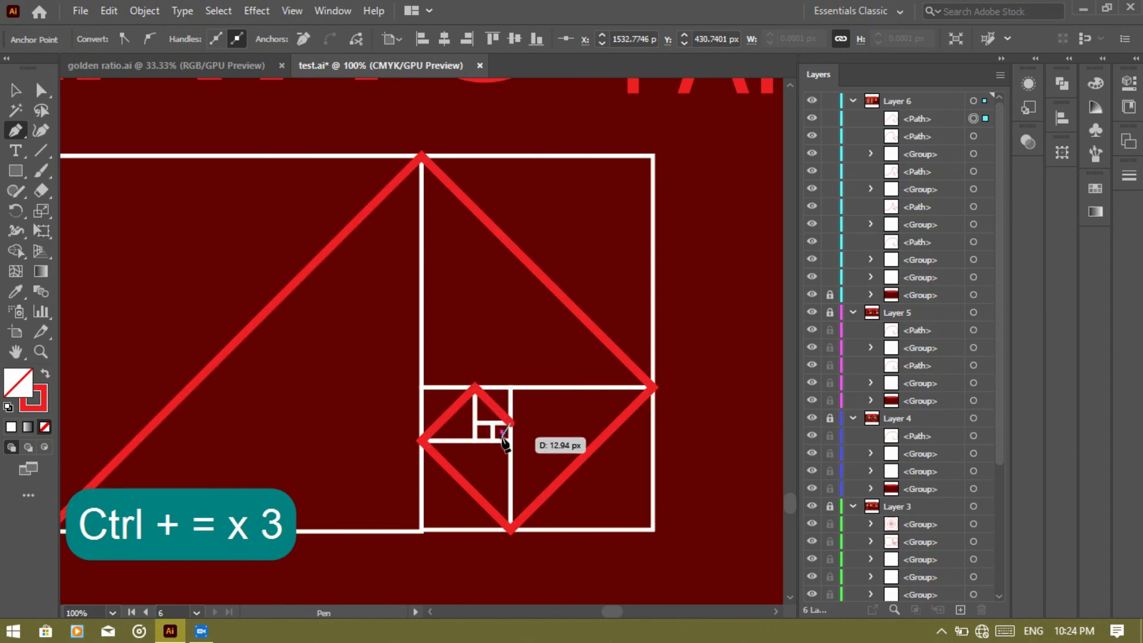
click(494, 442)
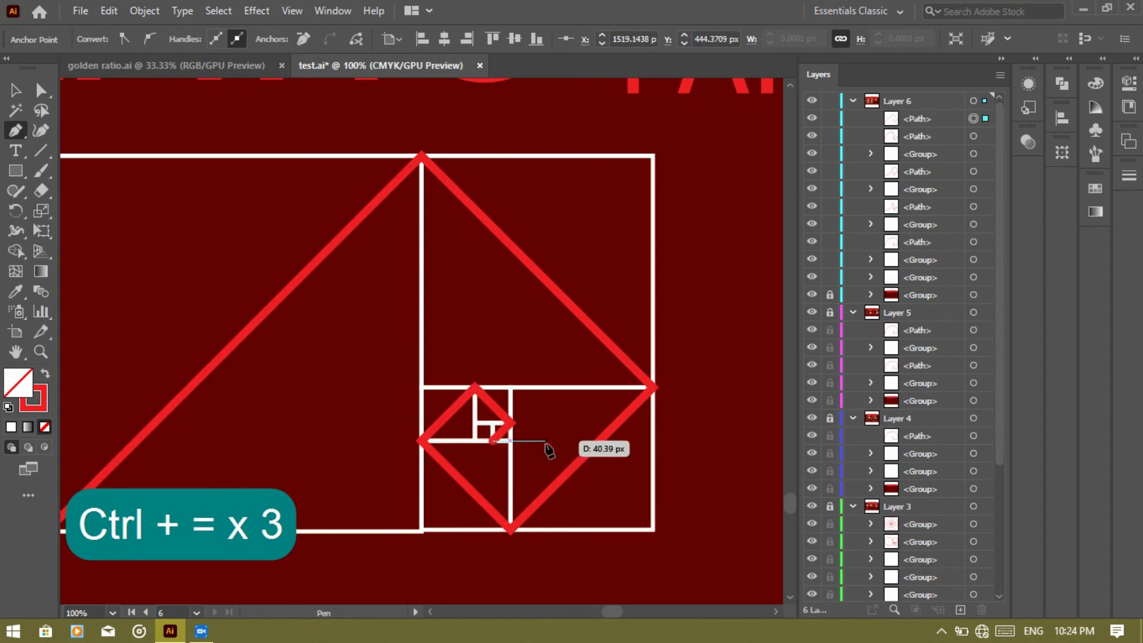
key(Escape)
Move the copied grid's group directly beneath the new angular path in Layer 6 and check that it is the right group
key(ctrl+minus)
key(ctrl+minus)
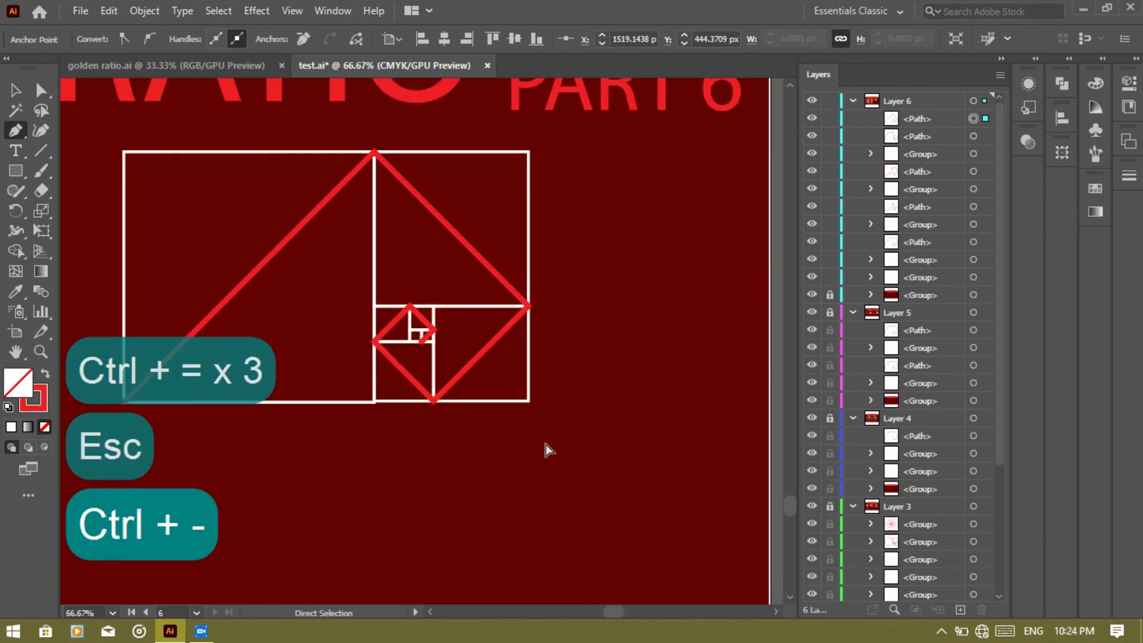
key(ctrl+minus)
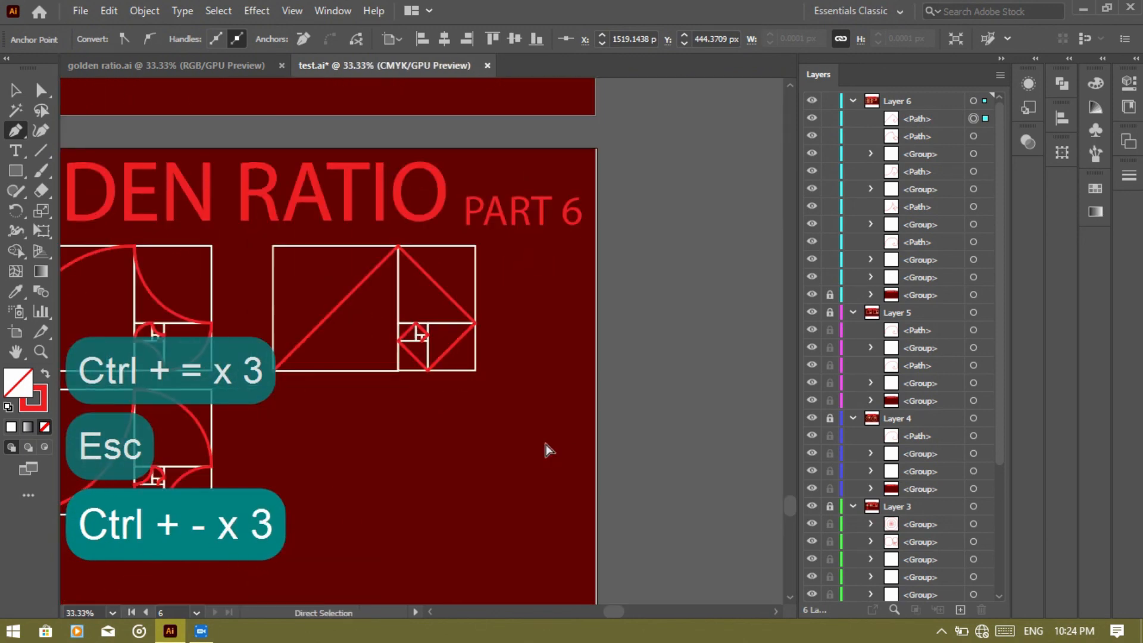
scroll(546, 444, left, 5)
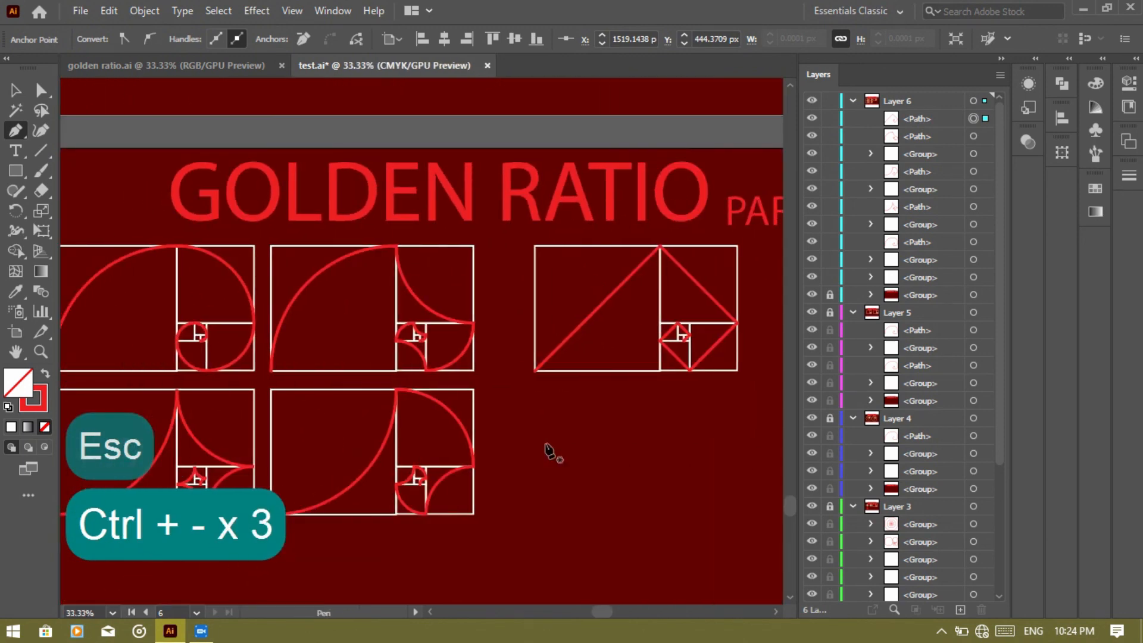
scroll(546, 445, left, 4)
click(13, 95)
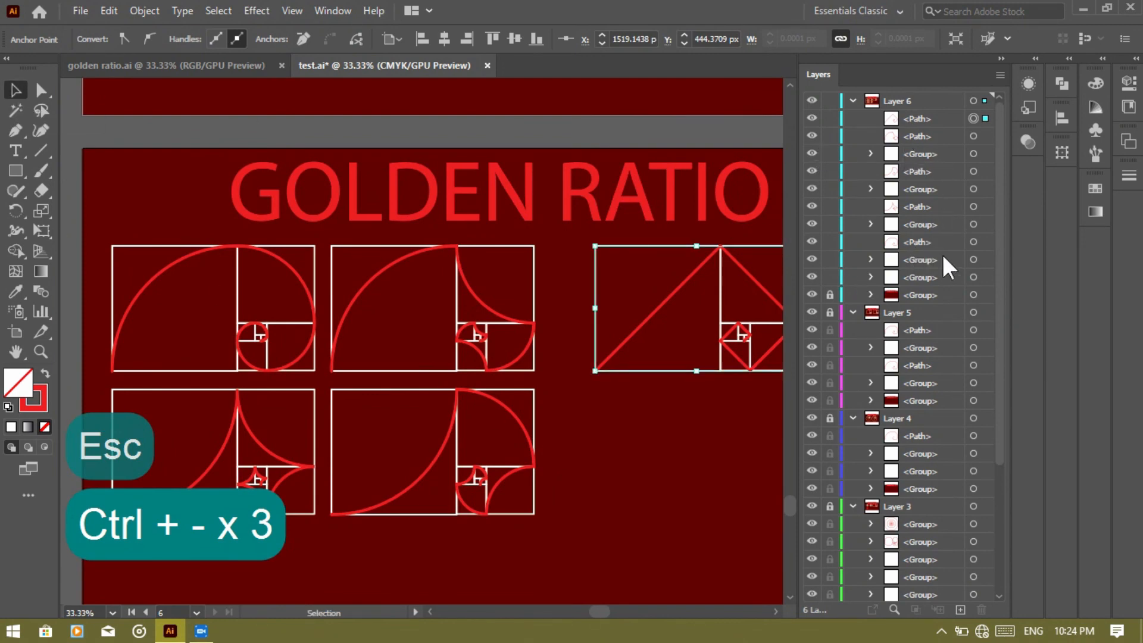
drag(959, 259, 944, 131)
click(973, 136)
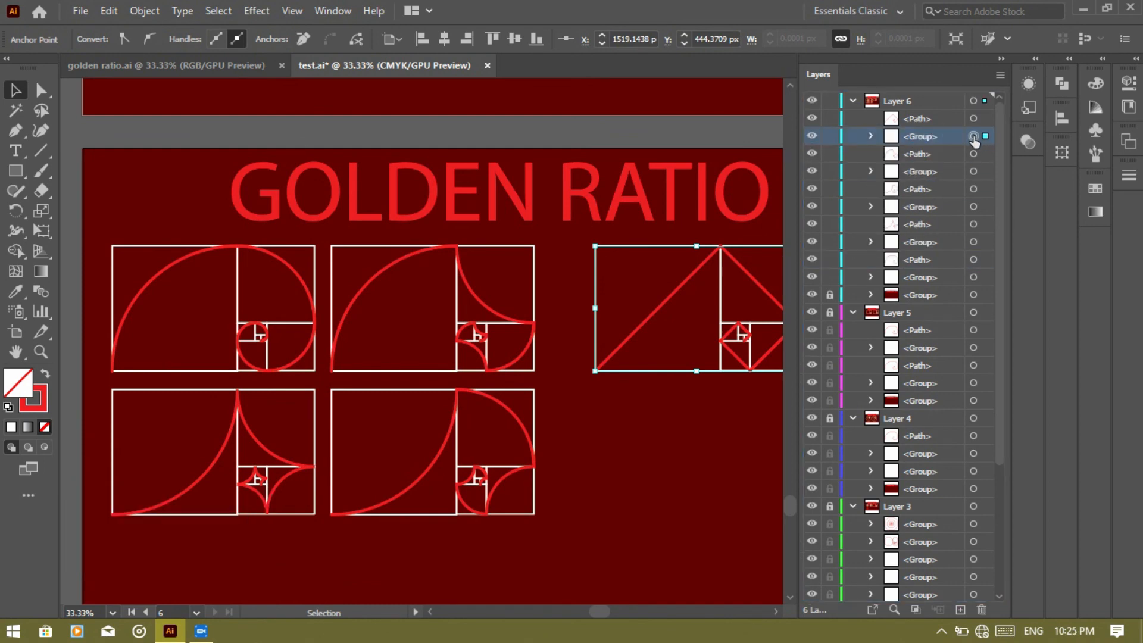
click(671, 454)
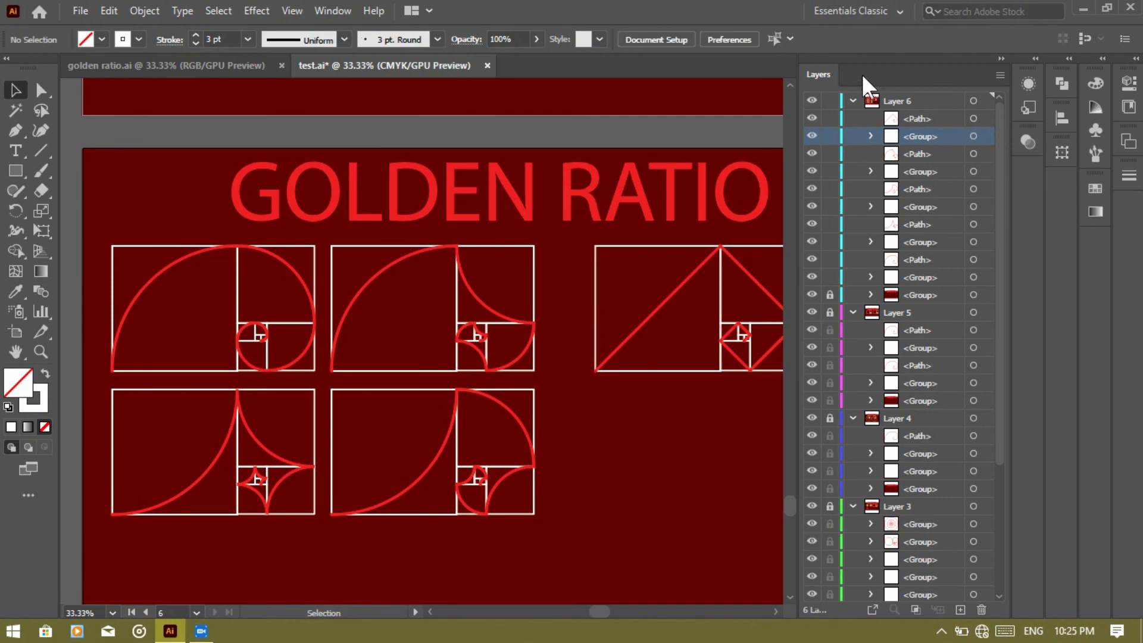
Hide the five white grid groups in Layer 6 to view the red spiral paths without their grids
click(811, 136)
click(812, 172)
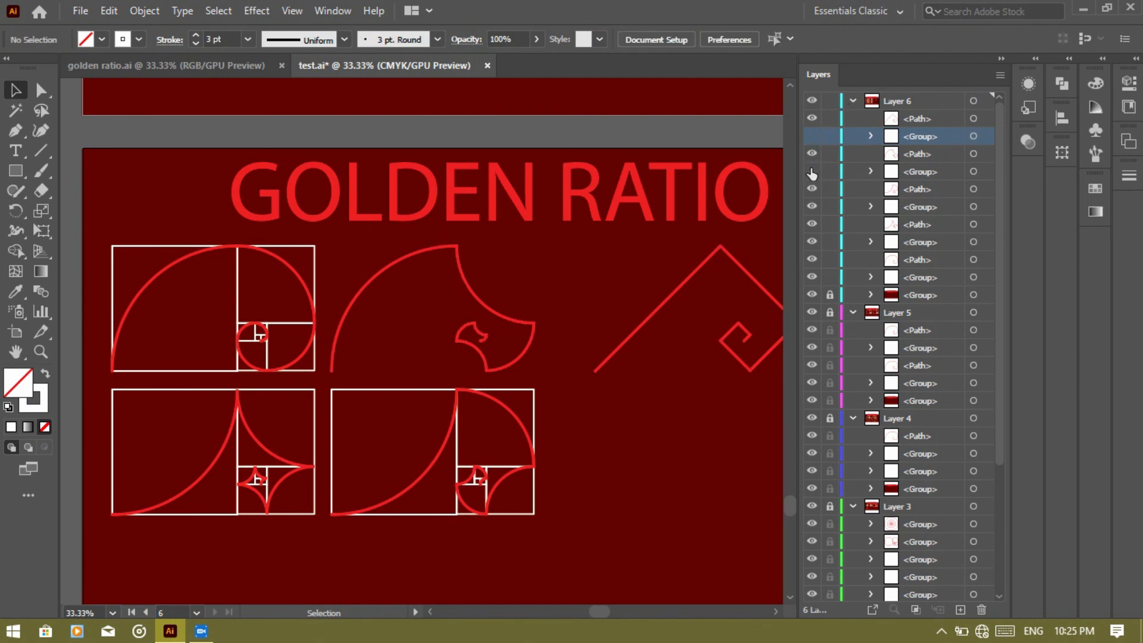
click(812, 207)
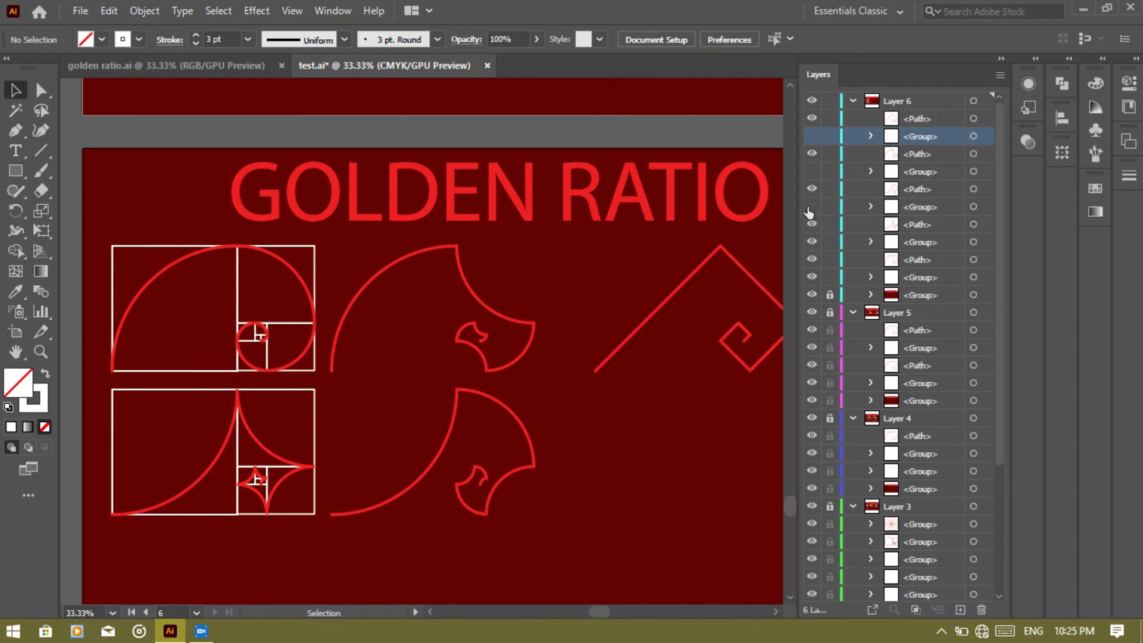
click(811, 241)
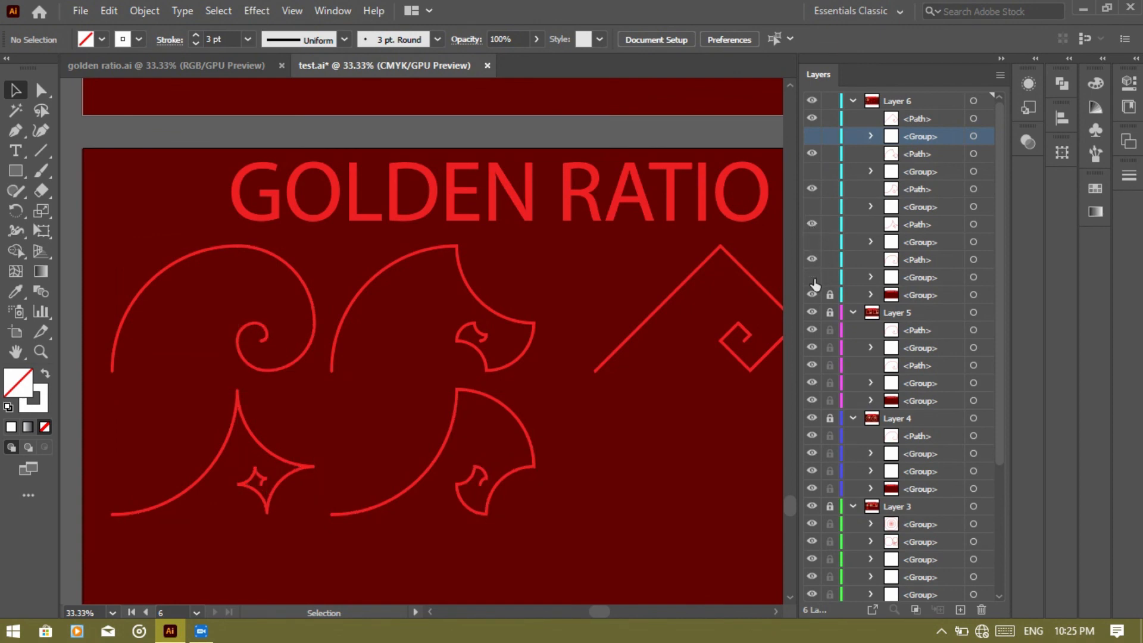
scroll(655, 471, right, 3)
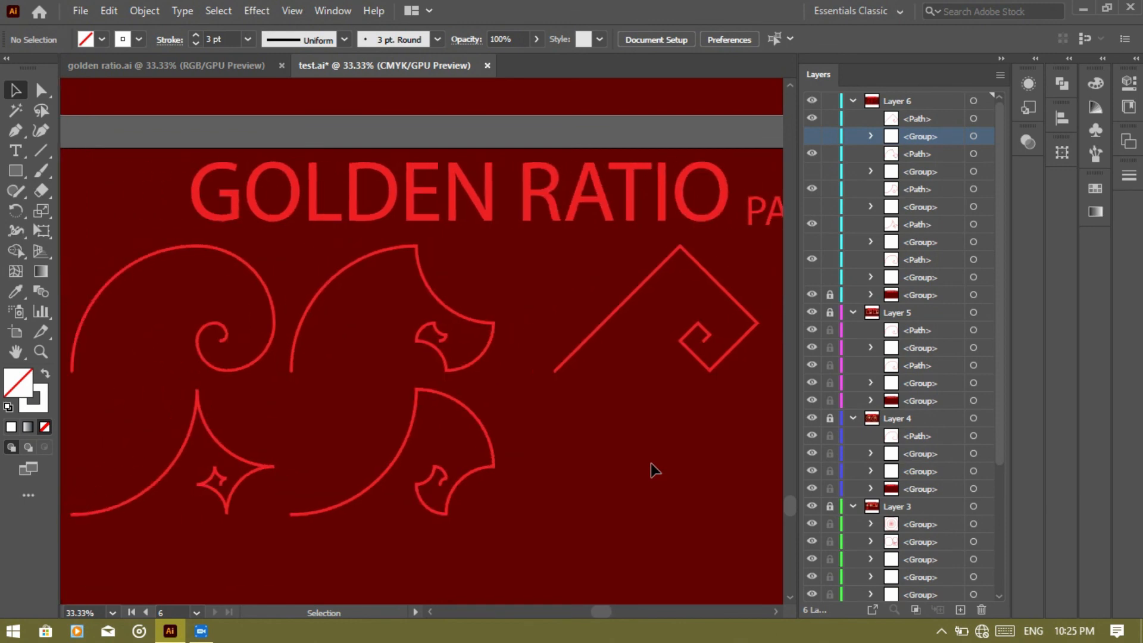
key(ctrl+minus)
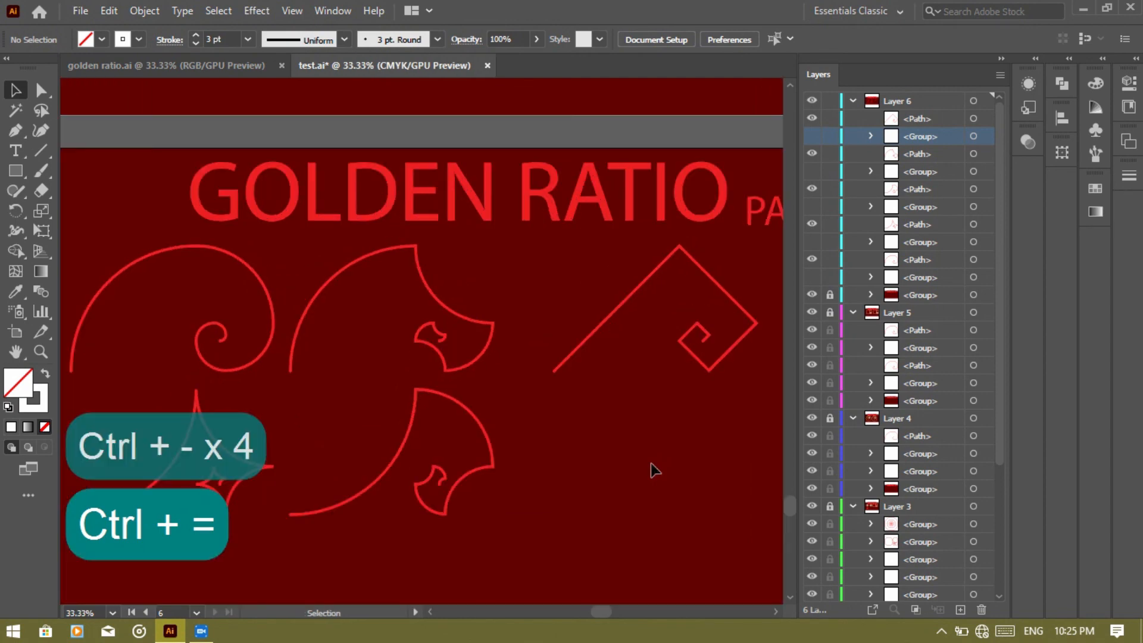
Show all five grid groups in Layer 6 again behind the red paths
drag(811, 138, 812, 279)
scroll(655, 463, right, 2)
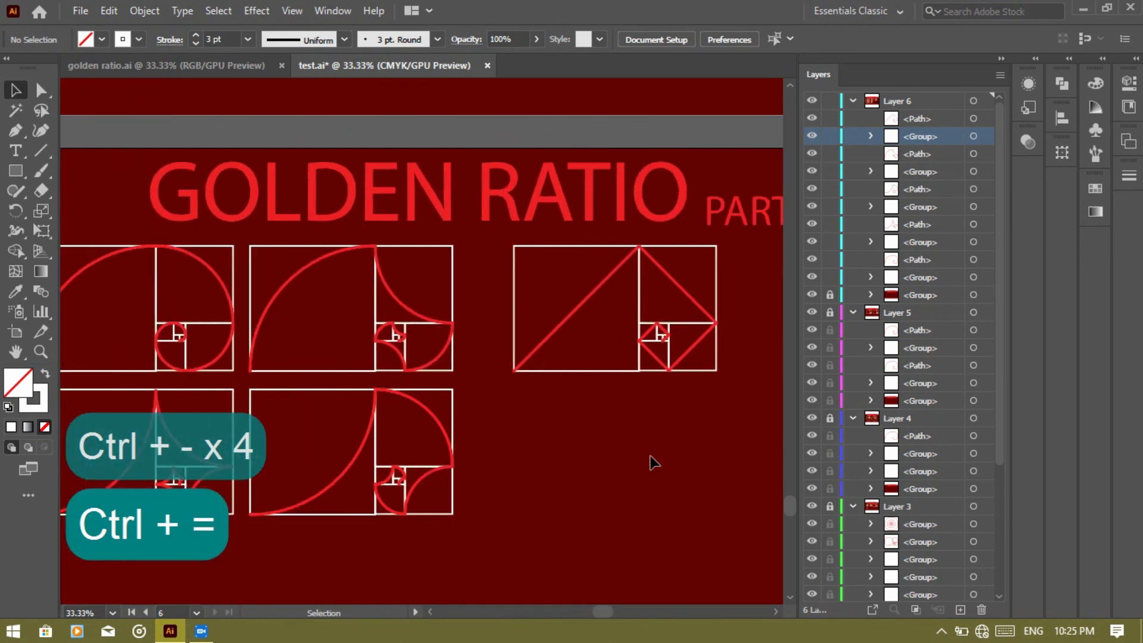
key(ctrl+minus)
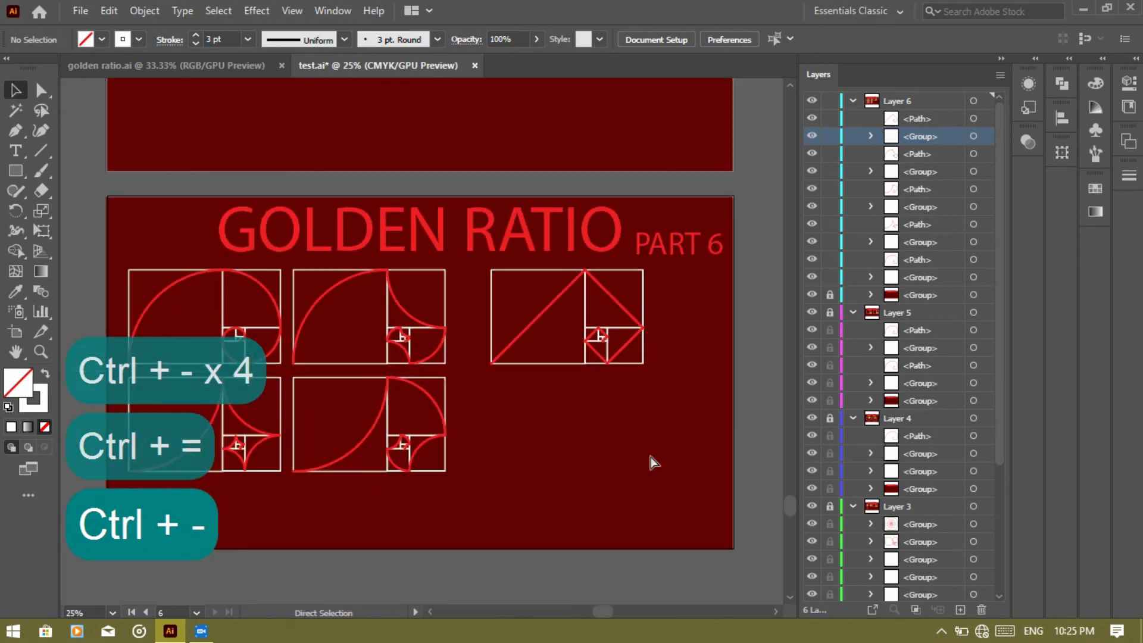
Review the finished spiral variants on the Part 6 artboard and compare them with the Part 5 artboard above
scroll(654, 463, up, 5)
scroll(654, 463, down, 10)
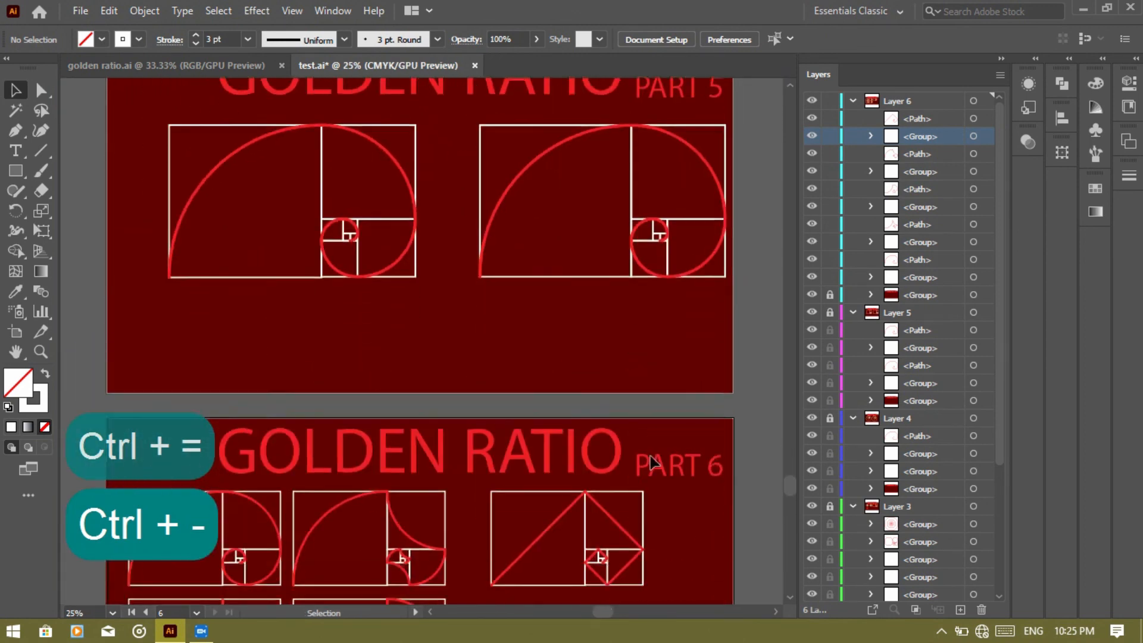
scroll(655, 463, up, 5)
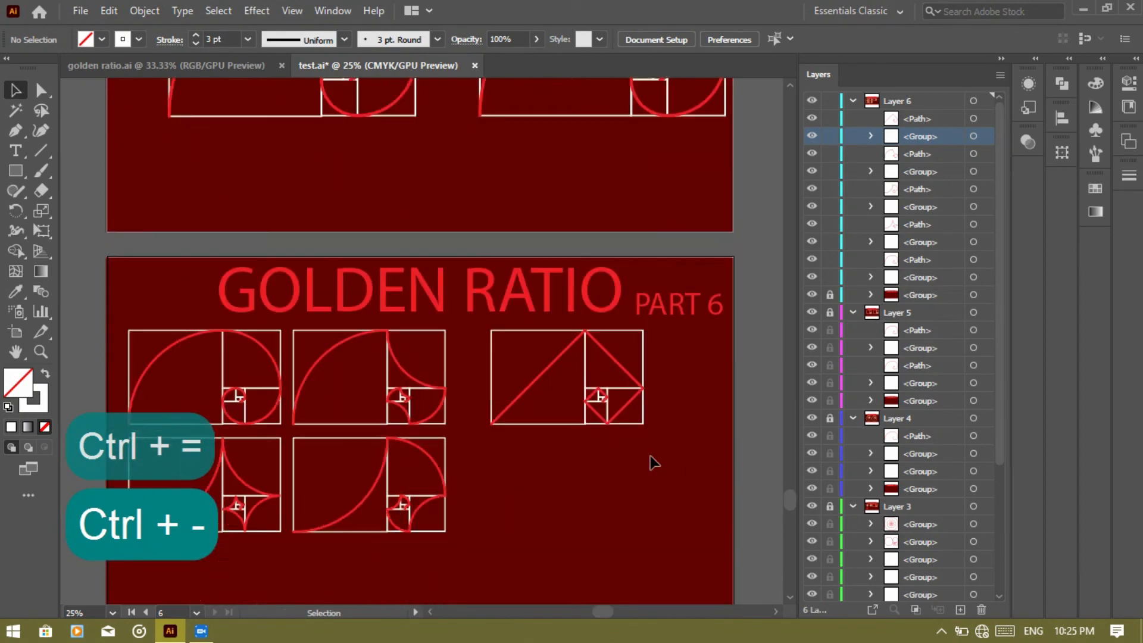
scroll(655, 464, down, 2)
scroll(654, 463, up, 5)
scroll(654, 463, down, 10)
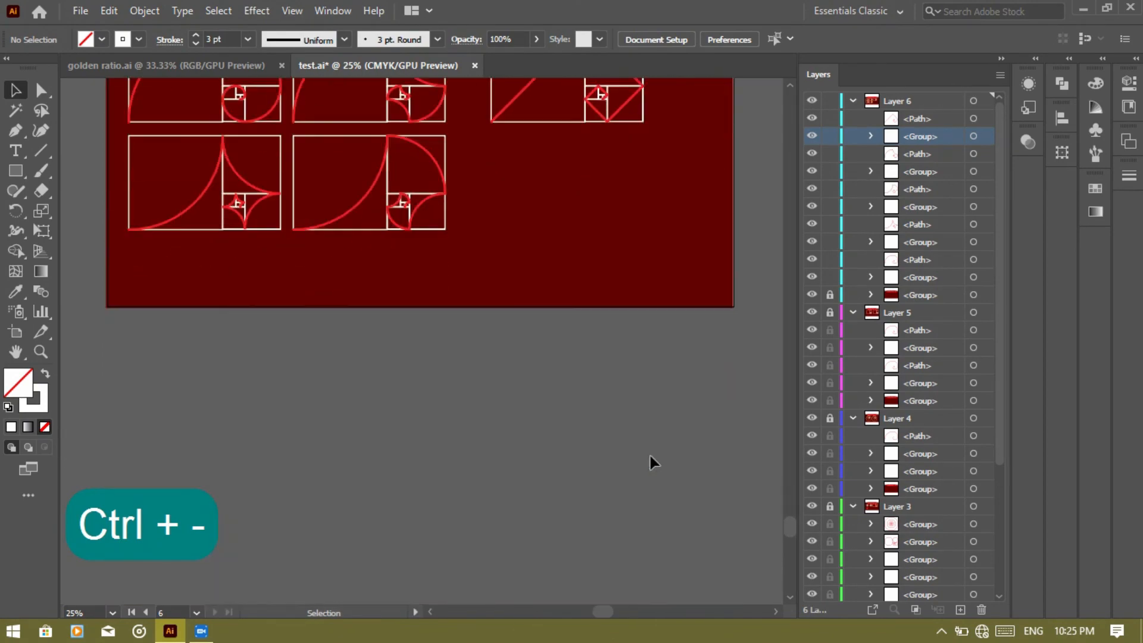
scroll(655, 463, up, 6)
scroll(654, 463, down, 1)
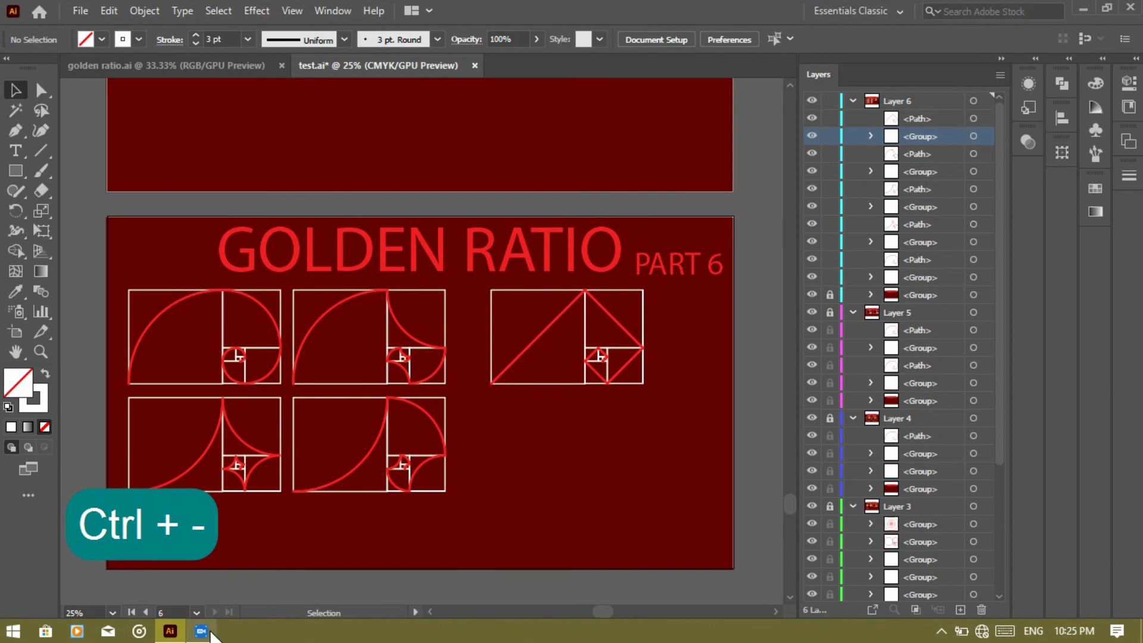
click(201, 631)
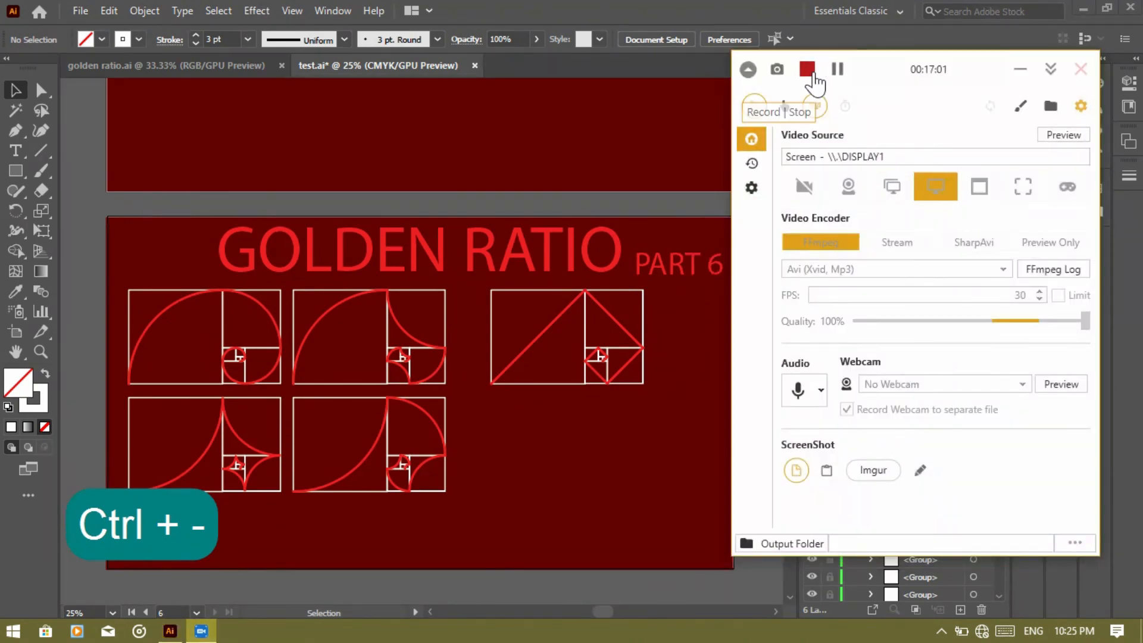